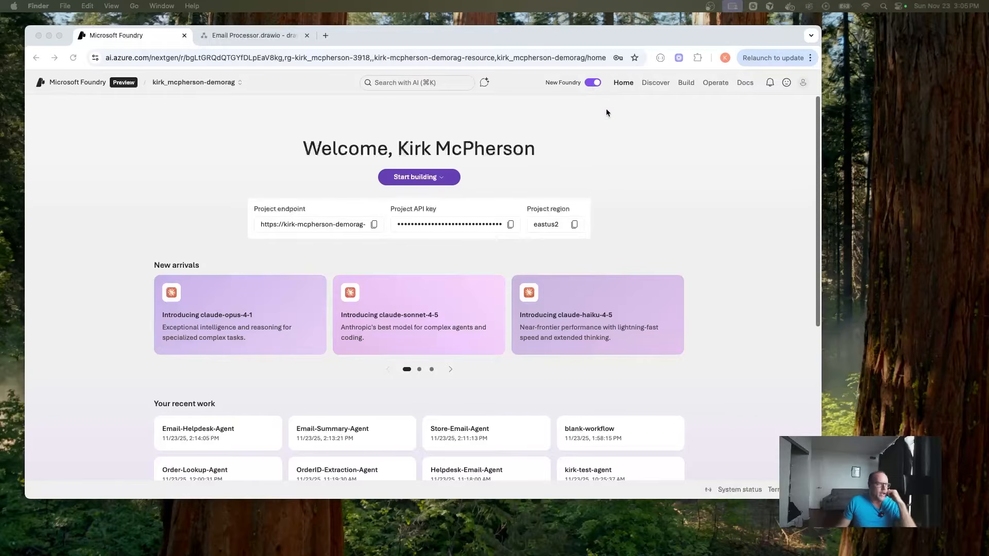
# View all Foundry projects and open the demorag project in the eastus2 region
pyautogui.click(198, 132)
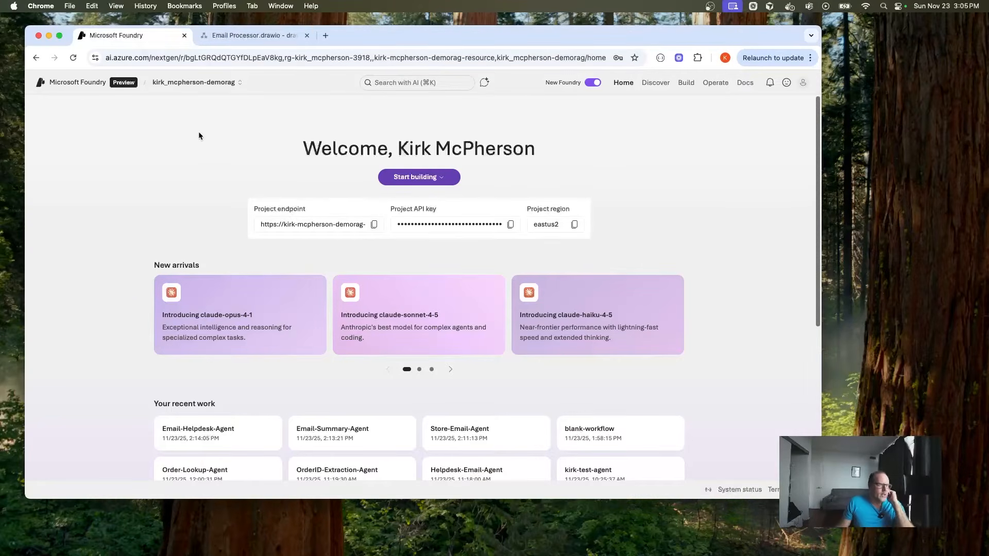
pyautogui.click(190, 83)
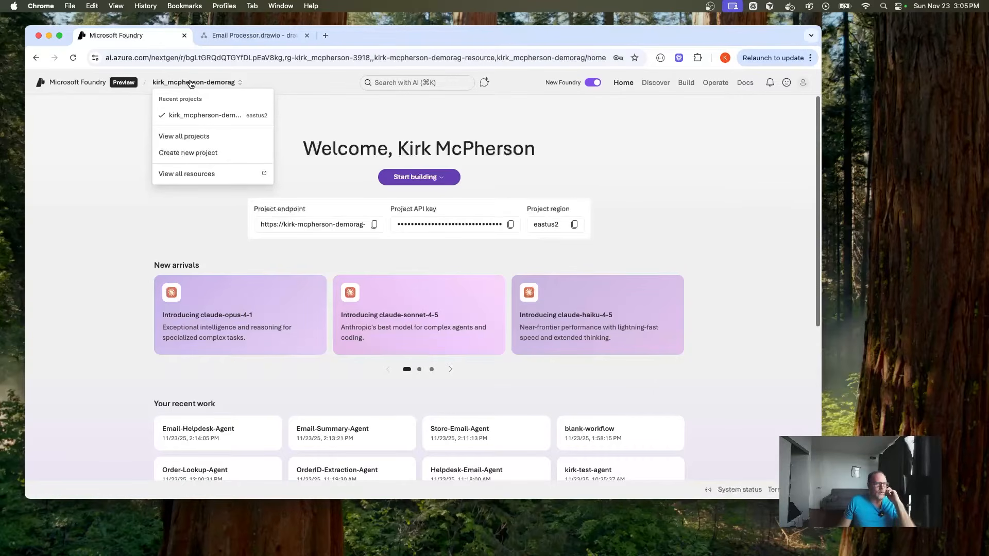
pyautogui.click(186, 136)
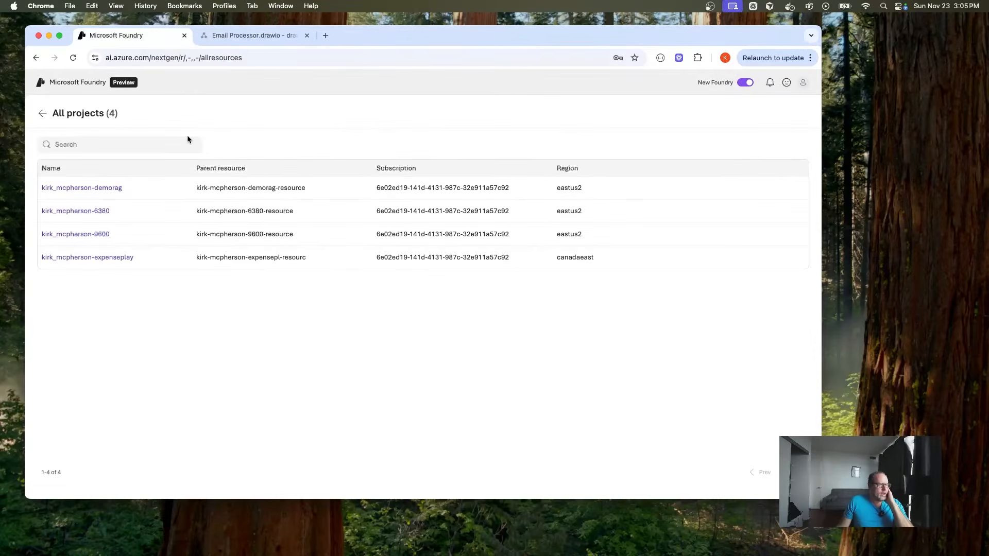
pyautogui.click(106, 189)
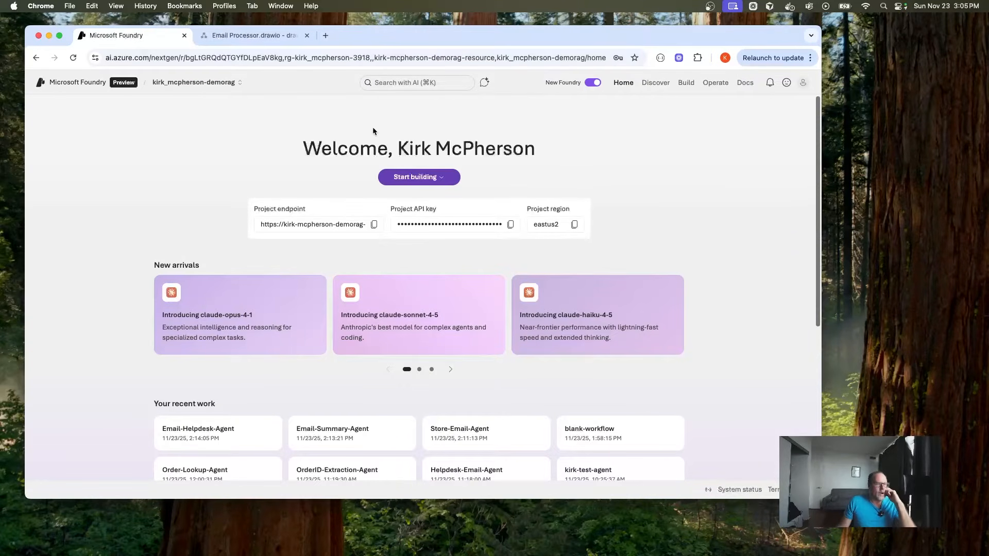
# Open the workflow designer and discard the sequential-workflow template to reach the project's list of workflows
pyautogui.click(415, 174)
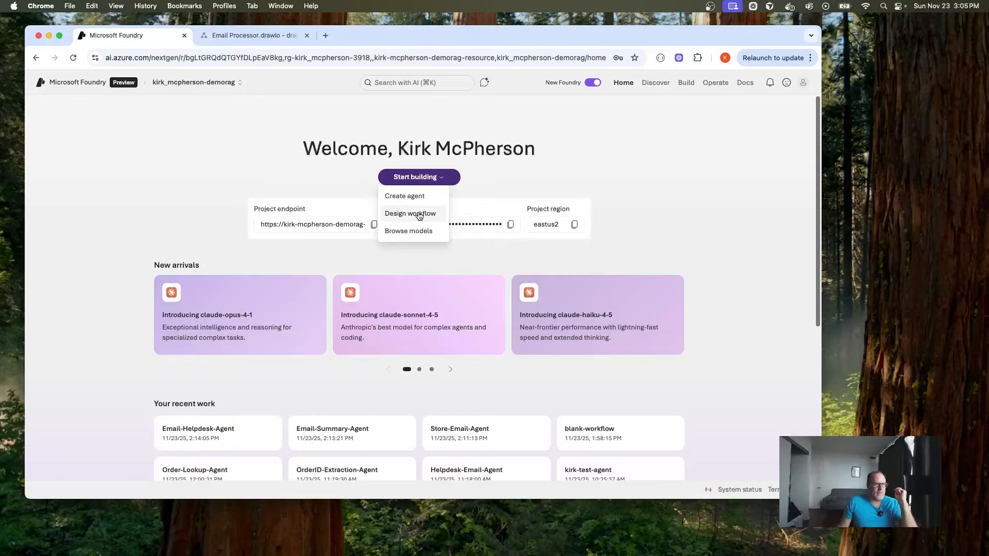
pyautogui.click(420, 214)
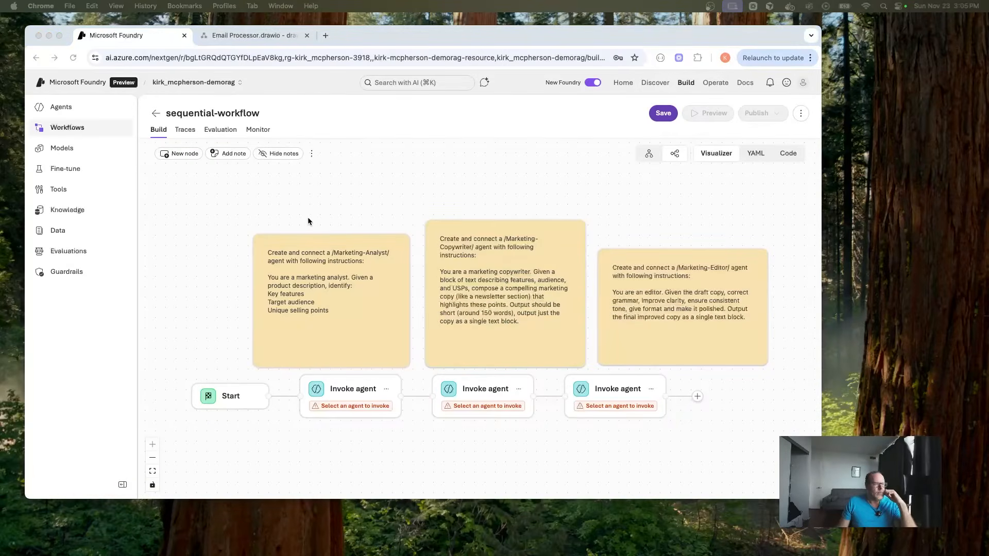
pyautogui.click(155, 116)
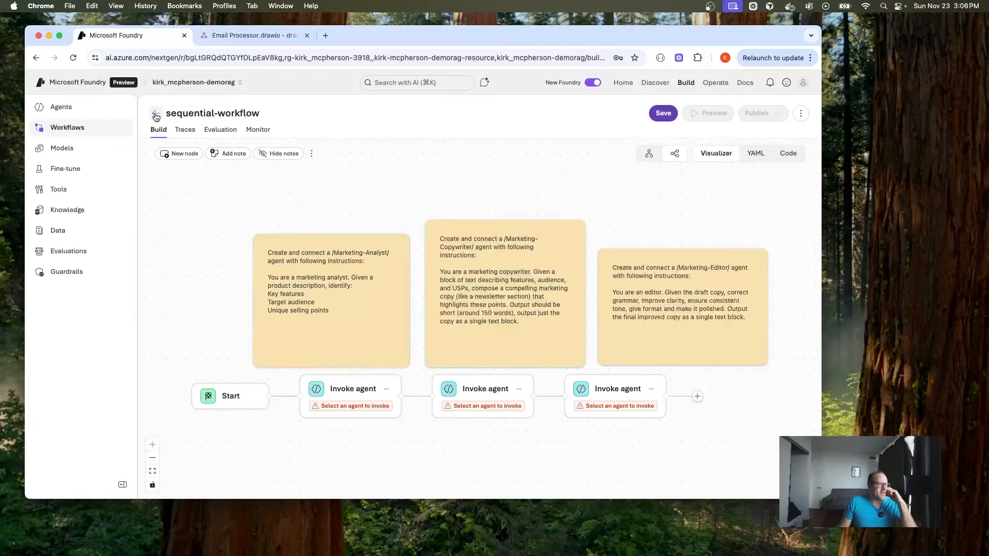
pyautogui.click(155, 116)
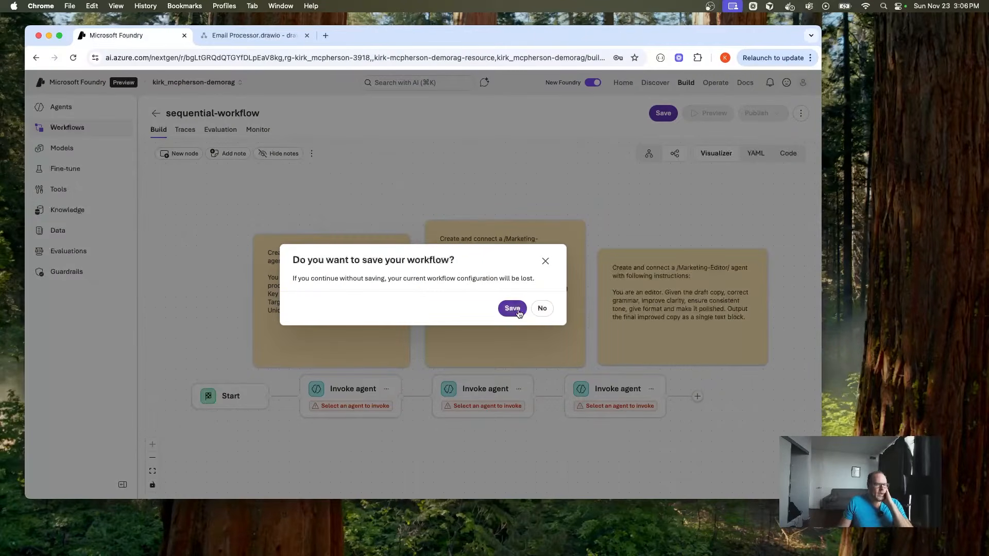
pyautogui.click(541, 309)
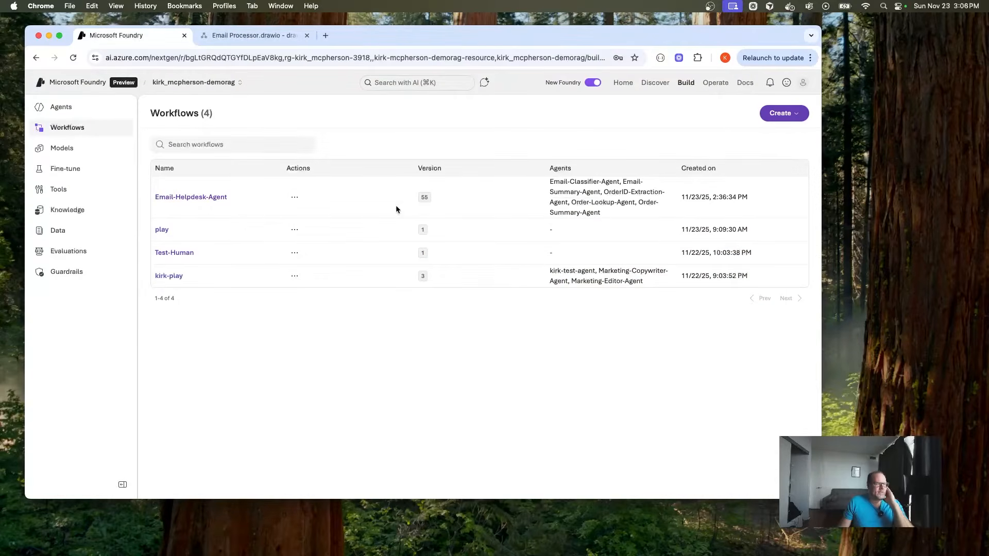
# Create a blank workflow and bring up the Email Processor.drawio diagram
pyautogui.click(781, 113)
pyautogui.click(778, 133)
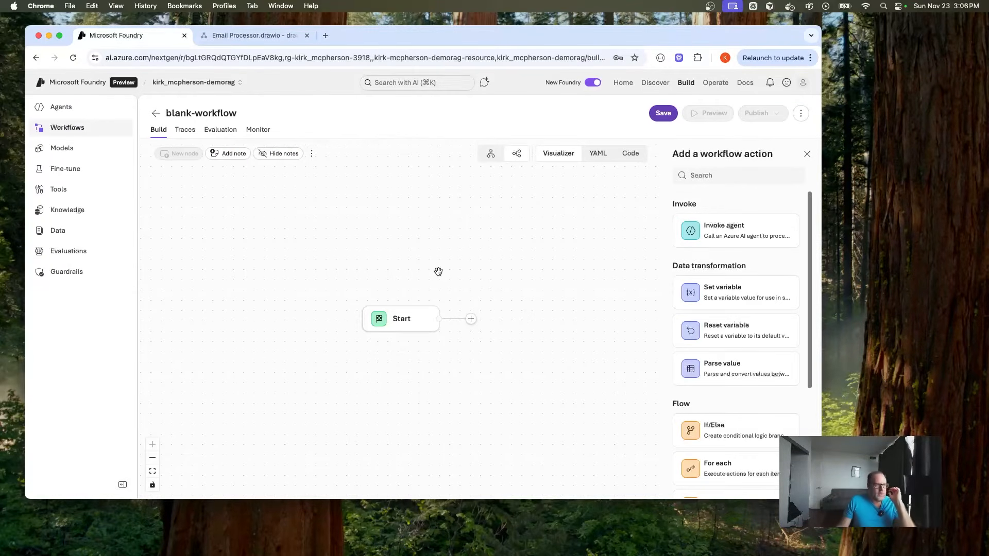
pyautogui.click(240, 38)
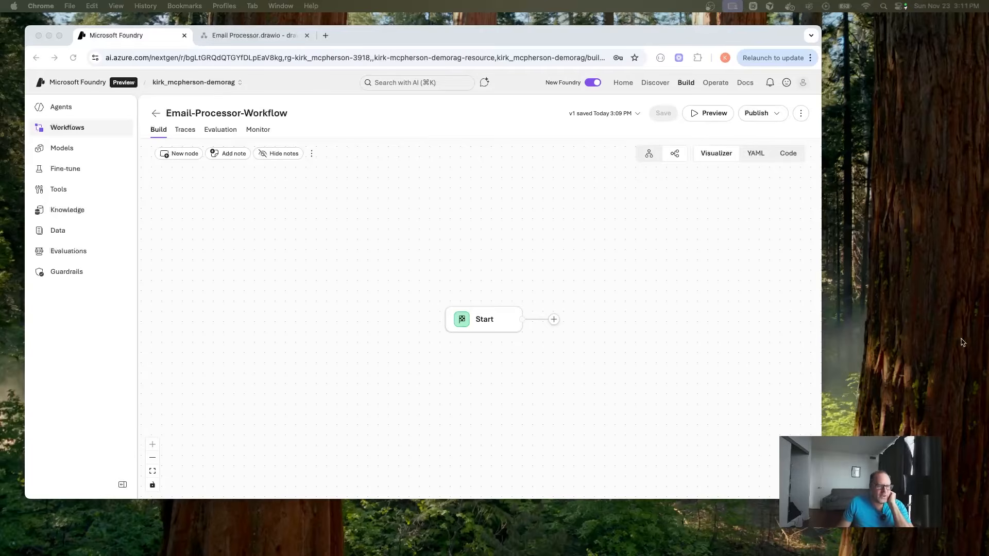
# Add an Invoke agent action after the Start node and assign Email-Classifier-Agent to it
pyautogui.click(553, 320)
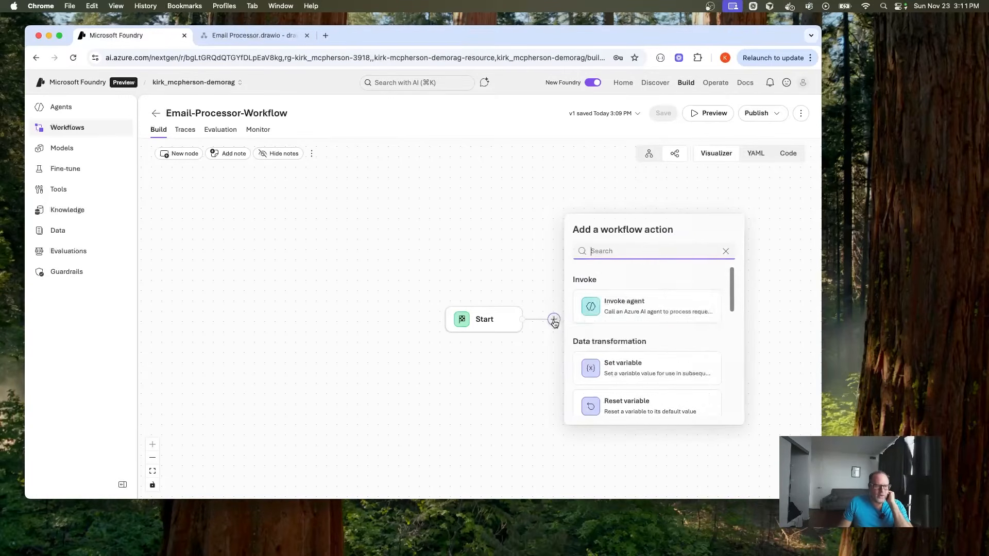
pyautogui.click(618, 304)
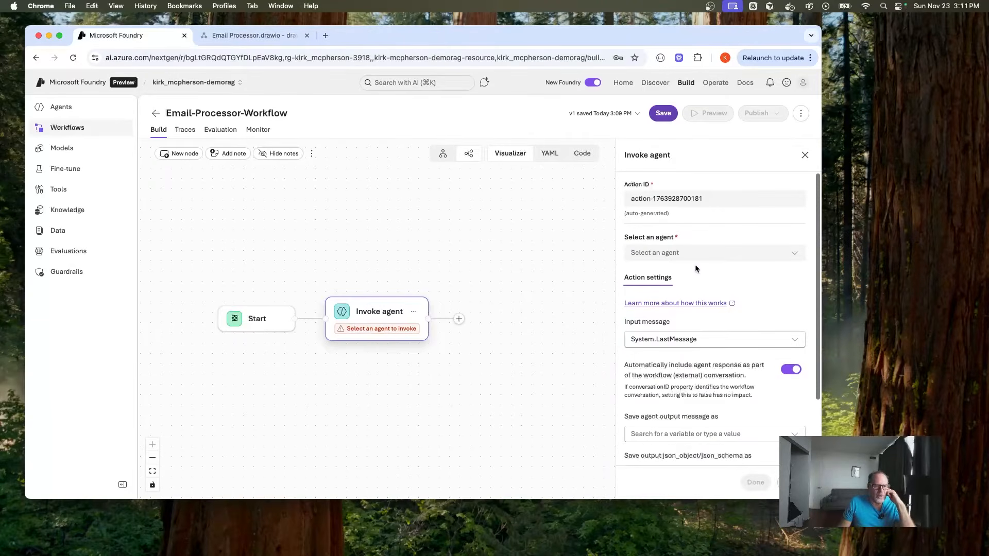
pyautogui.click(793, 255)
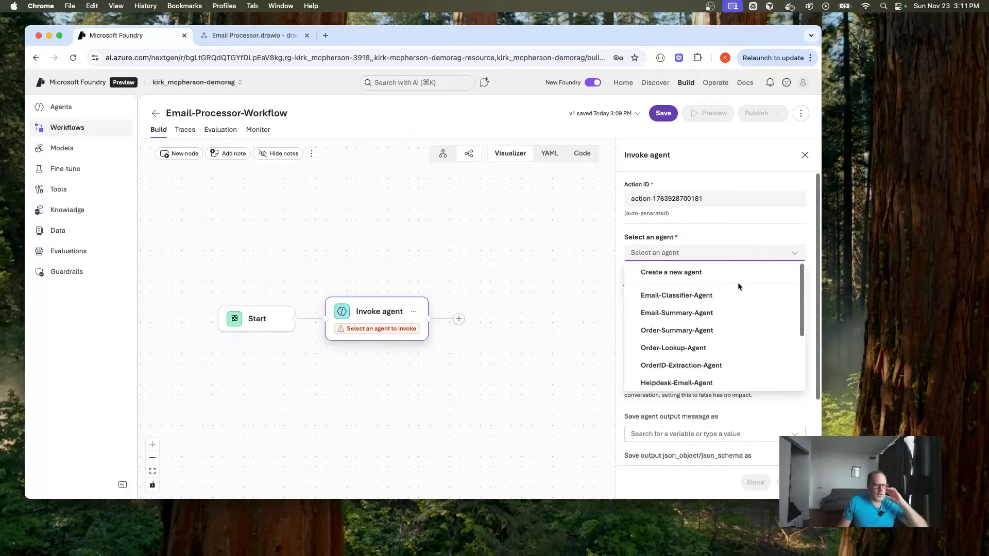
pyautogui.click(687, 303)
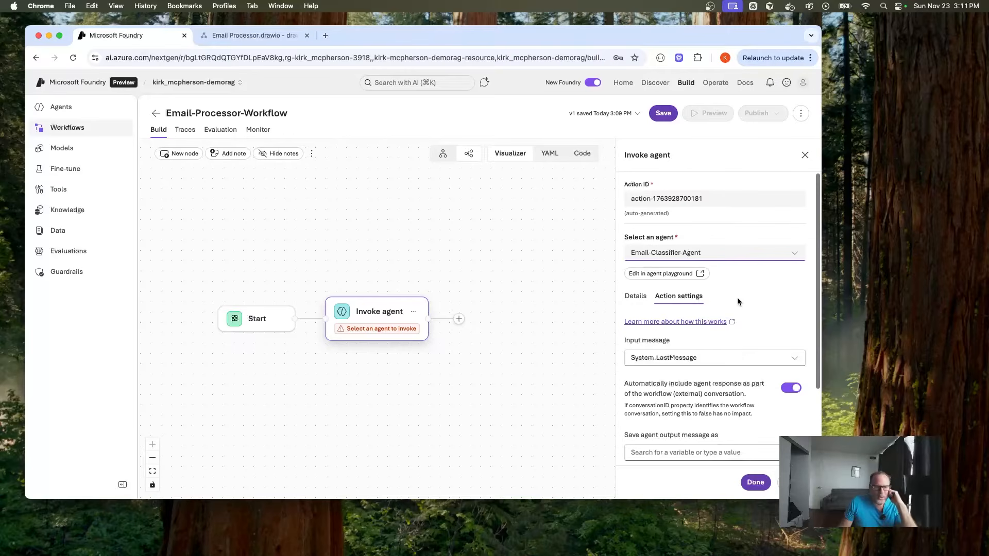
# Examine the Email-Classifier-Agent's details, including its model parameters and its classification instructions
pyautogui.click(635, 300)
pyautogui.scroll(-3, 636, 301)
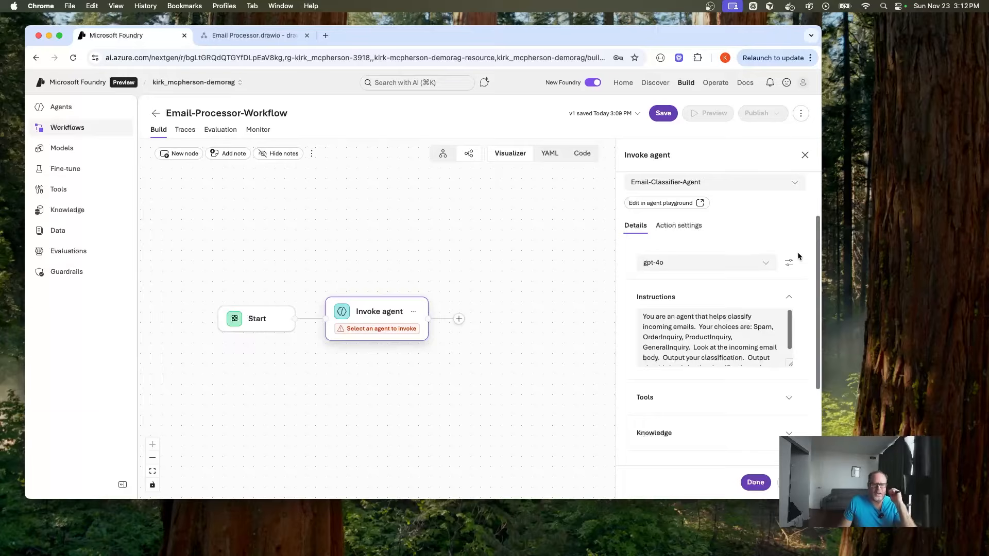
pyautogui.click(790, 264)
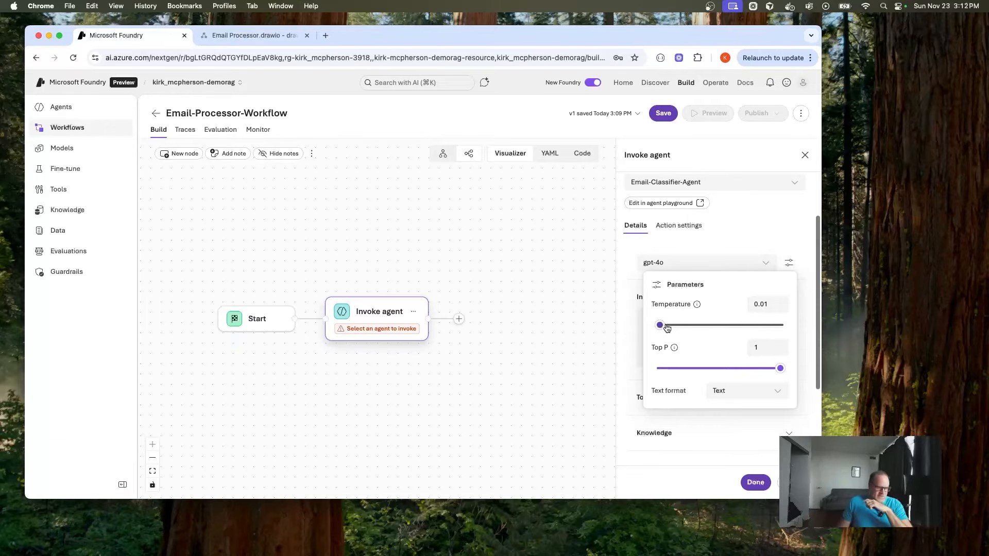
pyautogui.moveTo(667, 328)
pyautogui.mouseDown()
pyautogui.moveTo(693, 326)
pyautogui.moveTo(665, 326)
pyautogui.mouseUp()
pyautogui.click(747, 220)
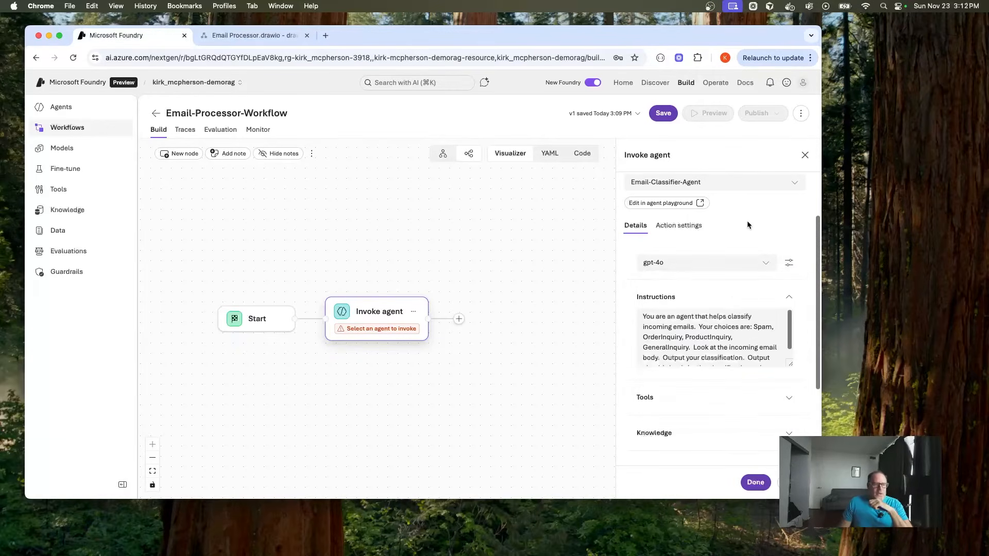
pyautogui.scroll(-1, 689, 330)
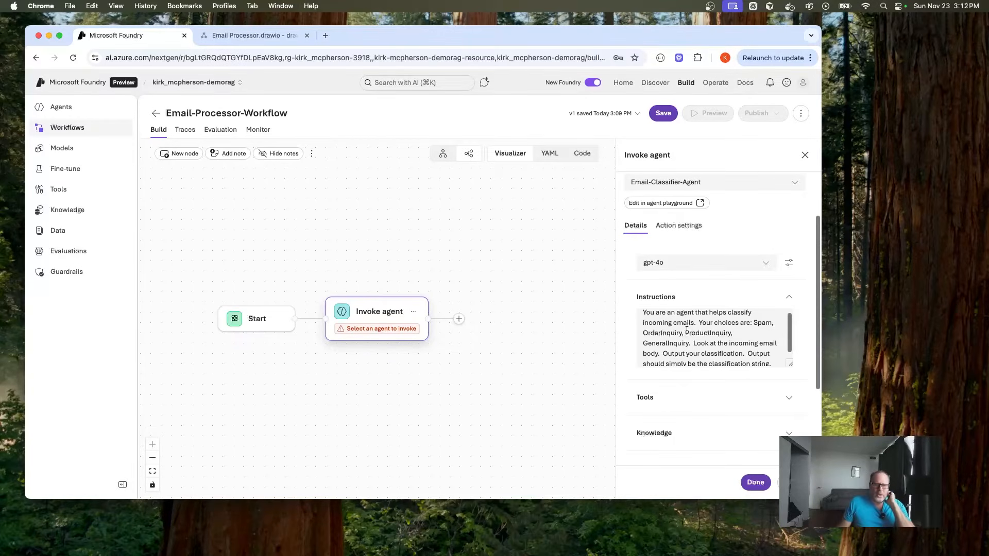
pyautogui.scroll(-1, 709, 338)
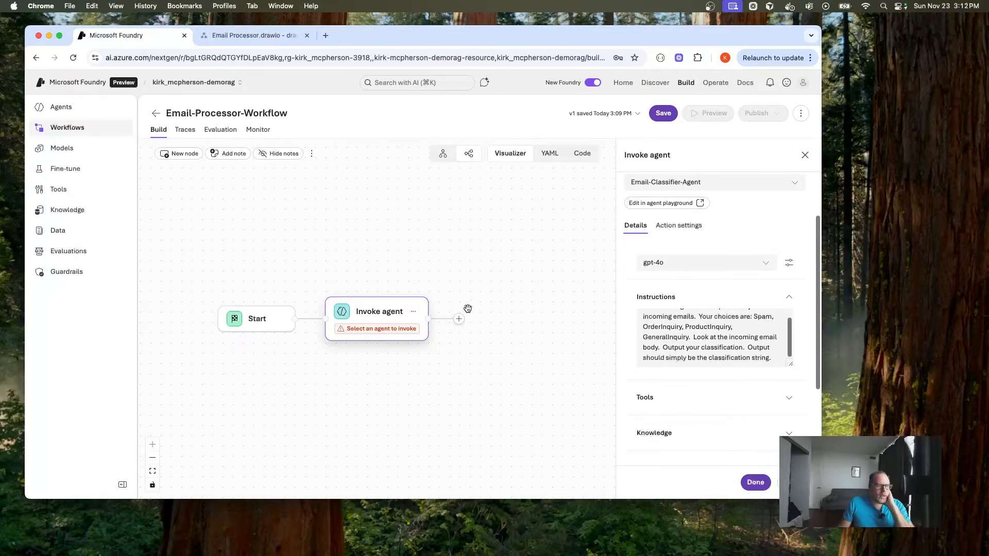
pyautogui.scroll(-5, 642, 330)
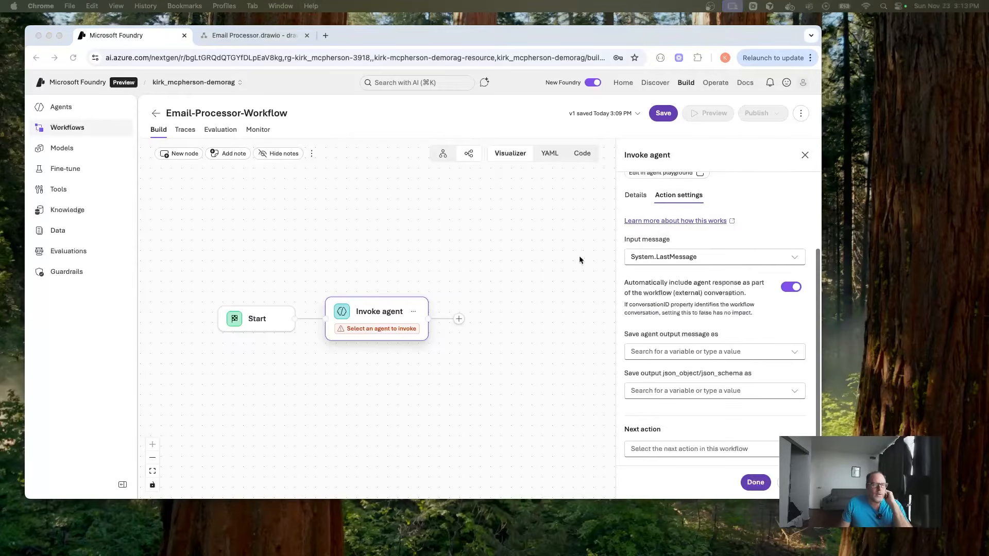
# Save the agent's output message in a new variable named Local.LatestMessage, and save the workflow with the configured action
pyautogui.click(678, 199)
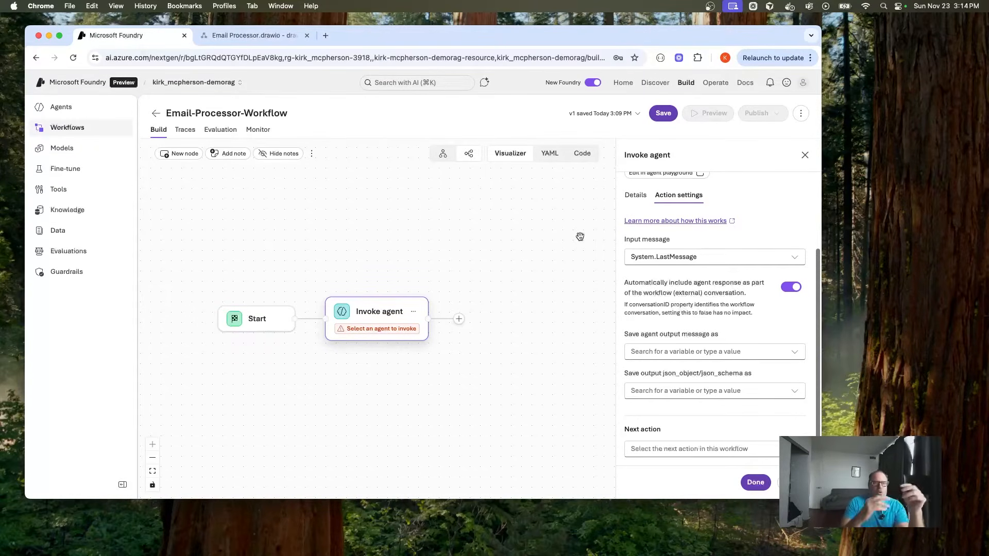
pyautogui.click(712, 351)
pyautogui.click(690, 371)
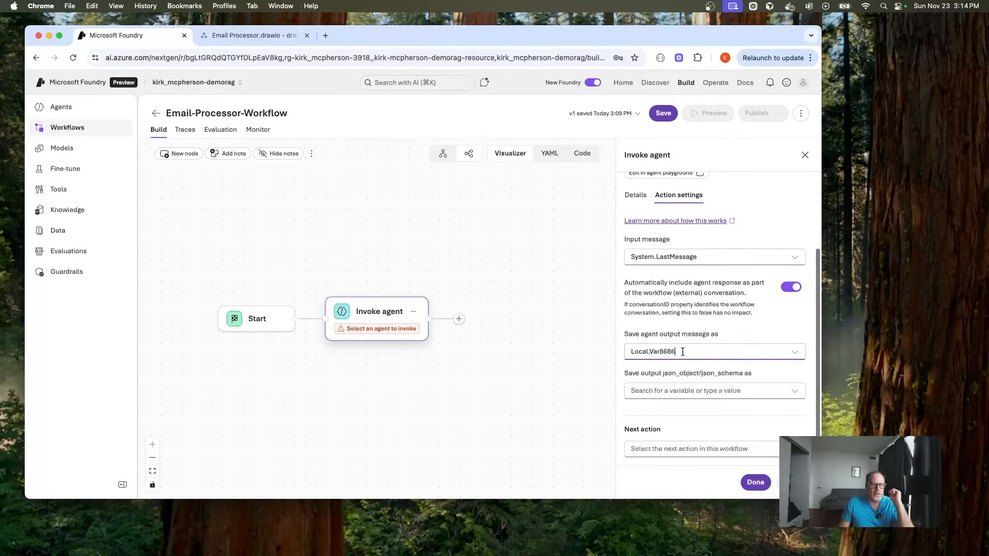
pyautogui.doubleClick(670, 351)
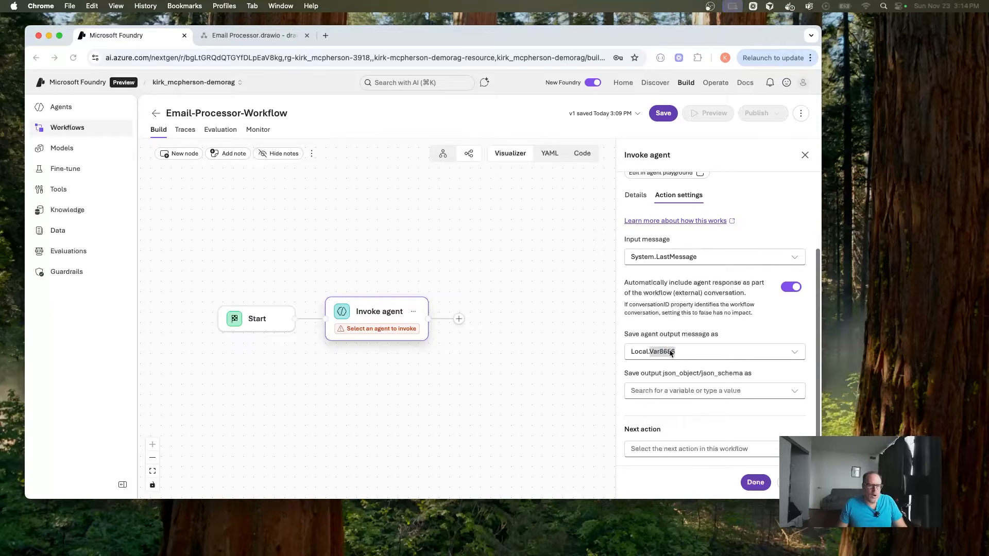
pyautogui.write('Las')
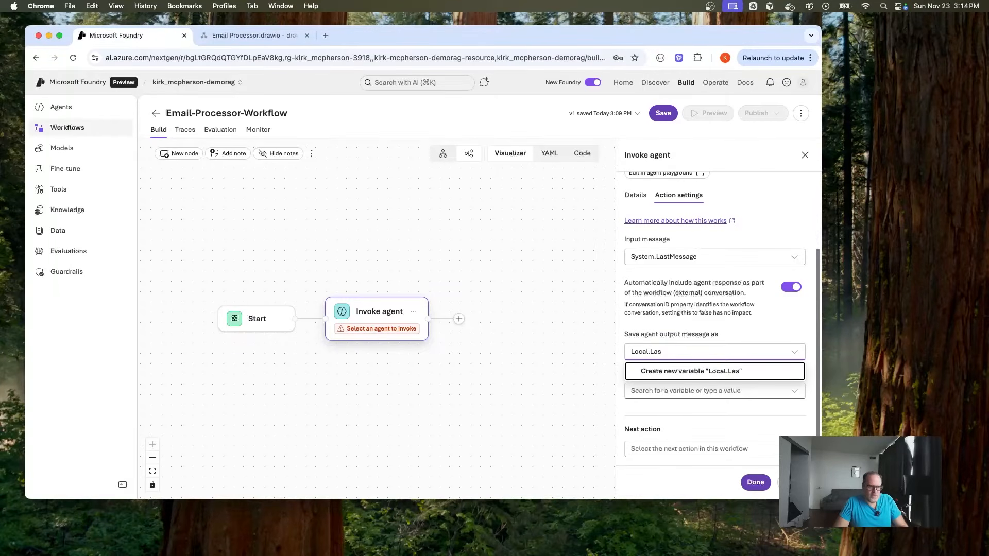
pyautogui.press('BackSpace')
pyautogui.write('testMessage')
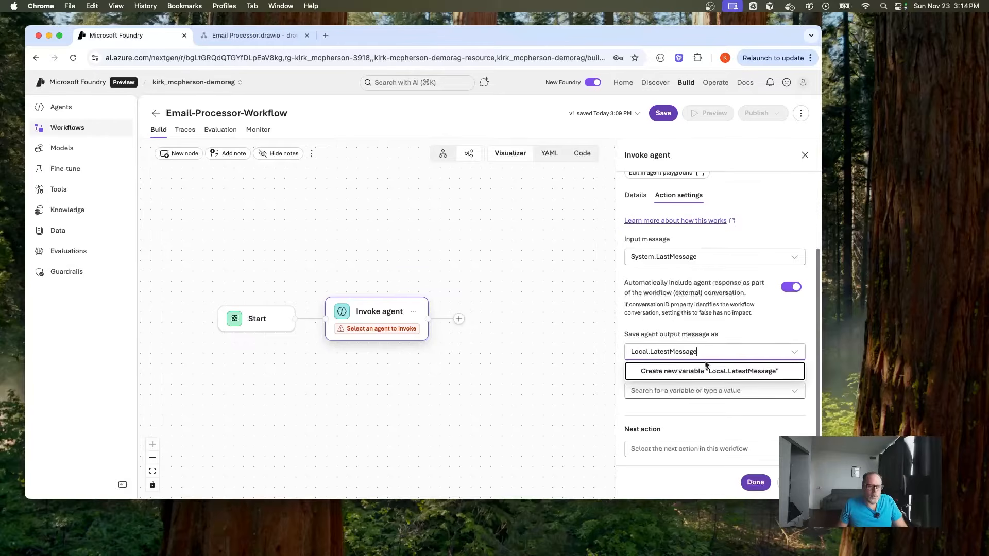
pyautogui.click(706, 367)
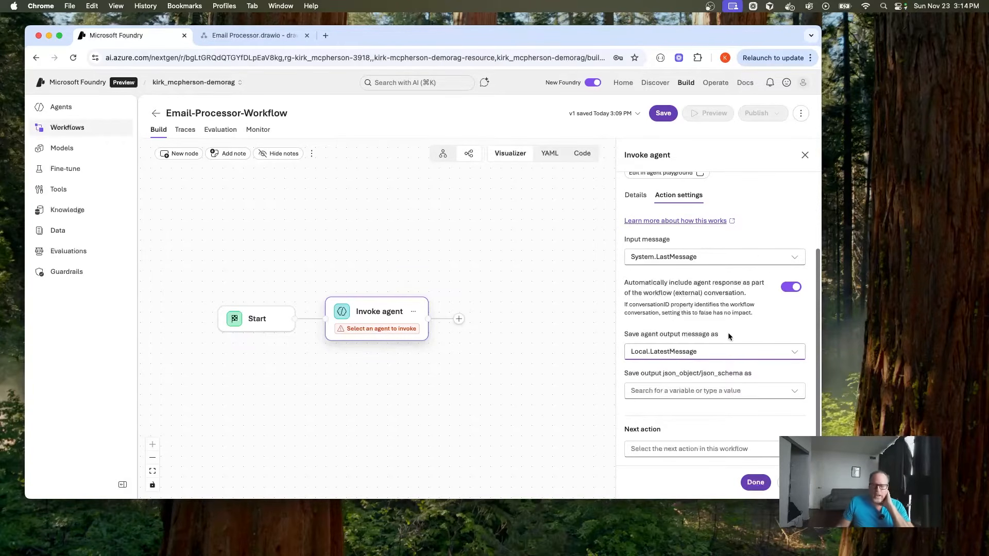
pyautogui.click(755, 483)
pyautogui.click(662, 120)
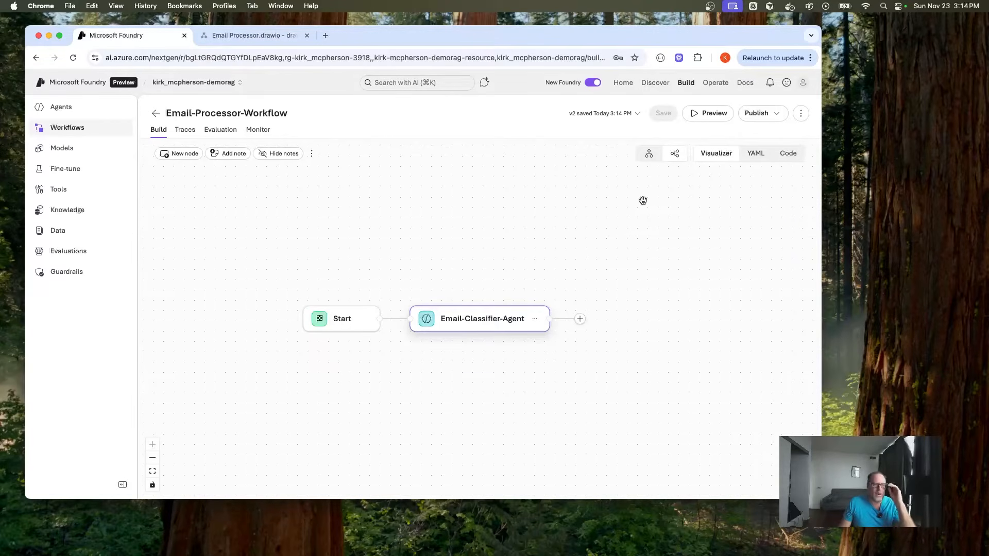
# Open the workflow preview and enter a test email message with sender details, the subject "Return Order" and a body asking to return an order
pyautogui.click(708, 119)
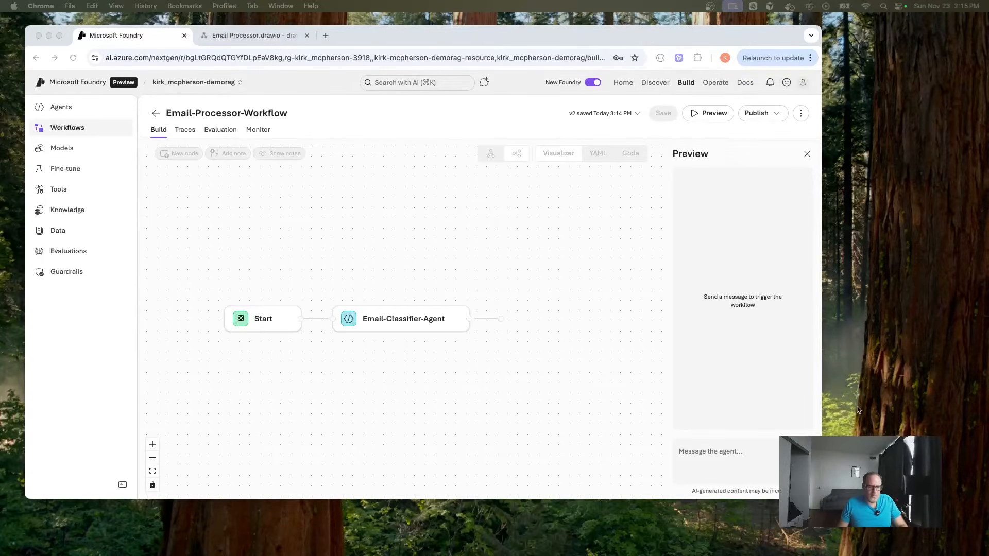
pyautogui.click(708, 458)
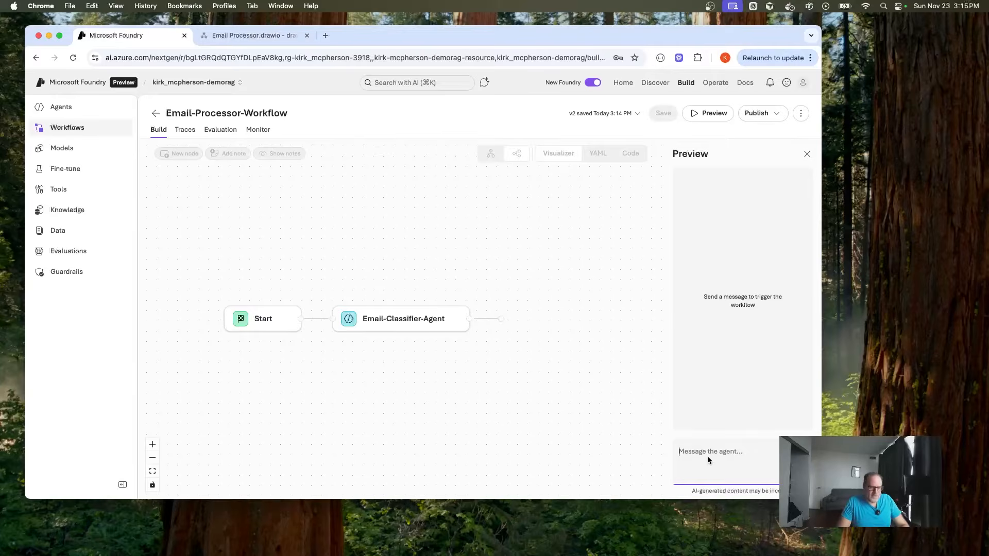
pyautogui.press('super+v')
pyautogui.press('super+space')
pyautogui.press('Escape')
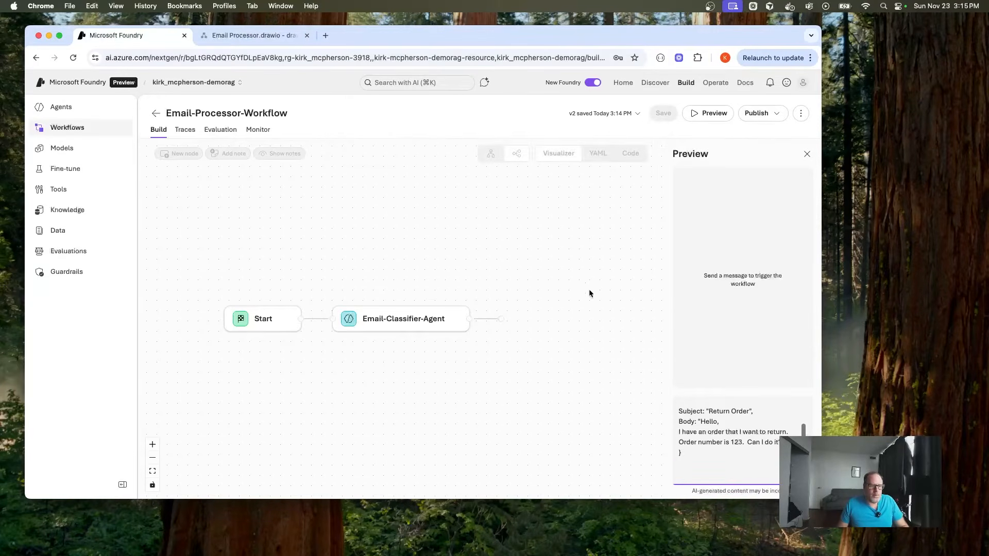
pyautogui.scroll(3, 698, 419)
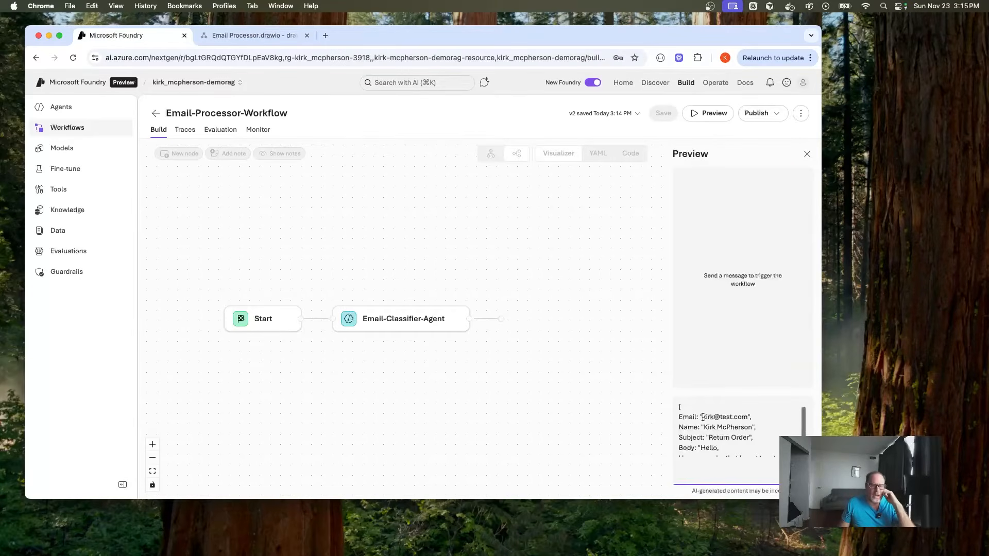
pyautogui.scroll(-1, 704, 418)
pyautogui.scroll(-3, 696, 424)
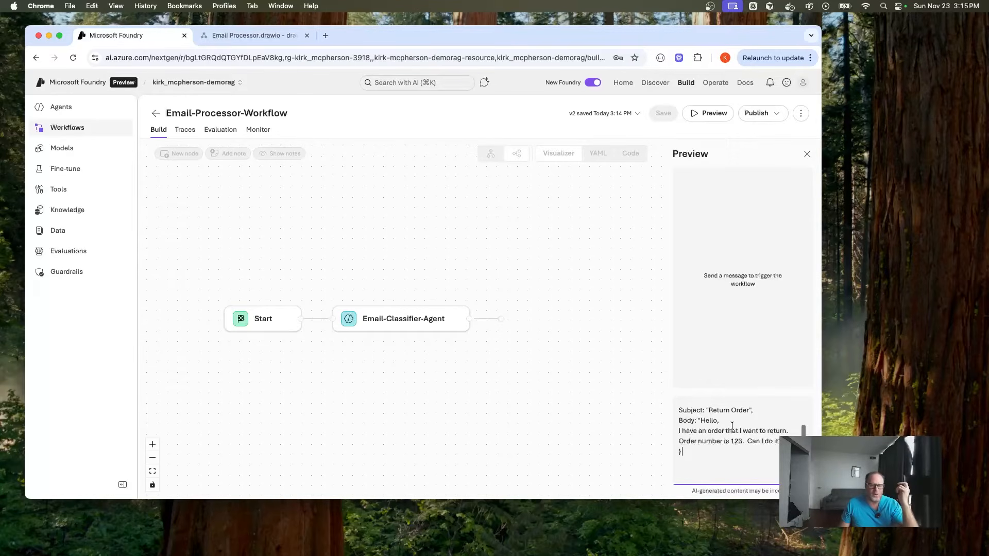
pyautogui.scroll(3, 729, 424)
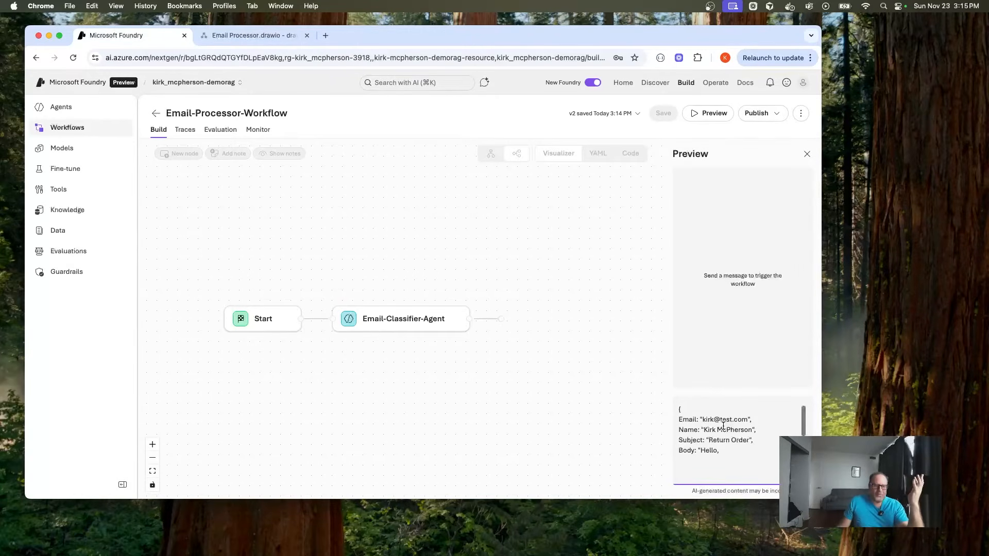
pyautogui.scroll(-3, 724, 428)
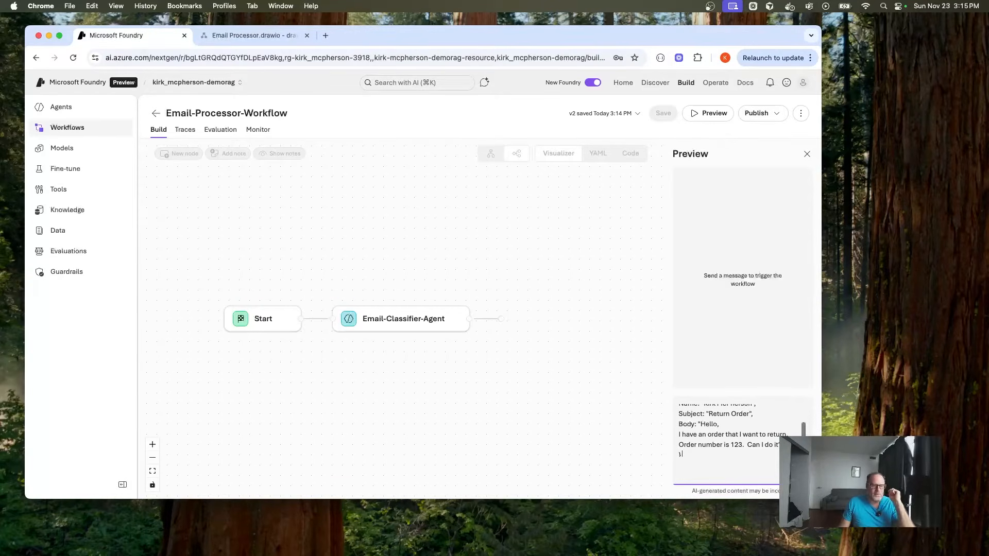
# Send the return-order test email, followed by a second test email with the subject "Book on baseball?" asking for good baseball books
pyautogui.press('Return')
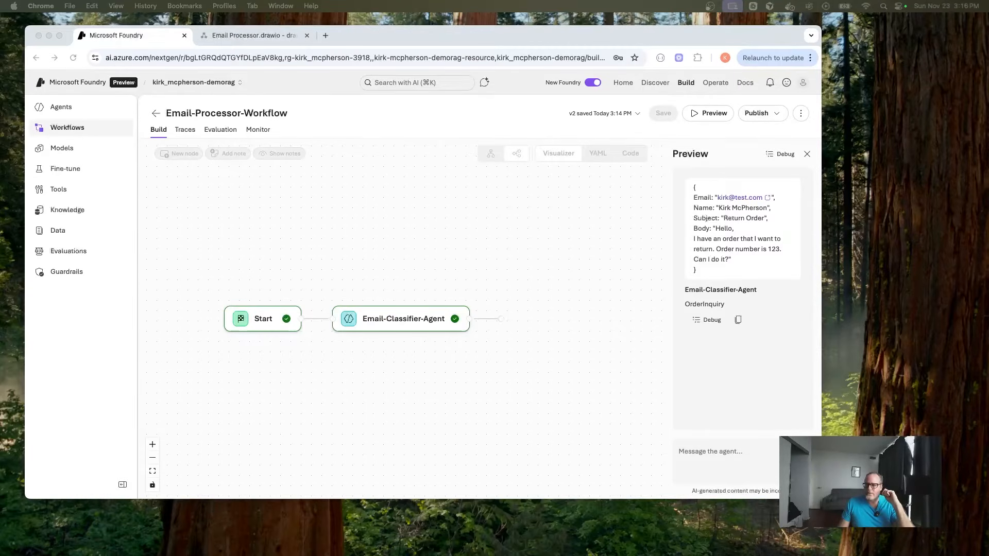
pyautogui.click(726, 454)
pyautogui.press('super+v')
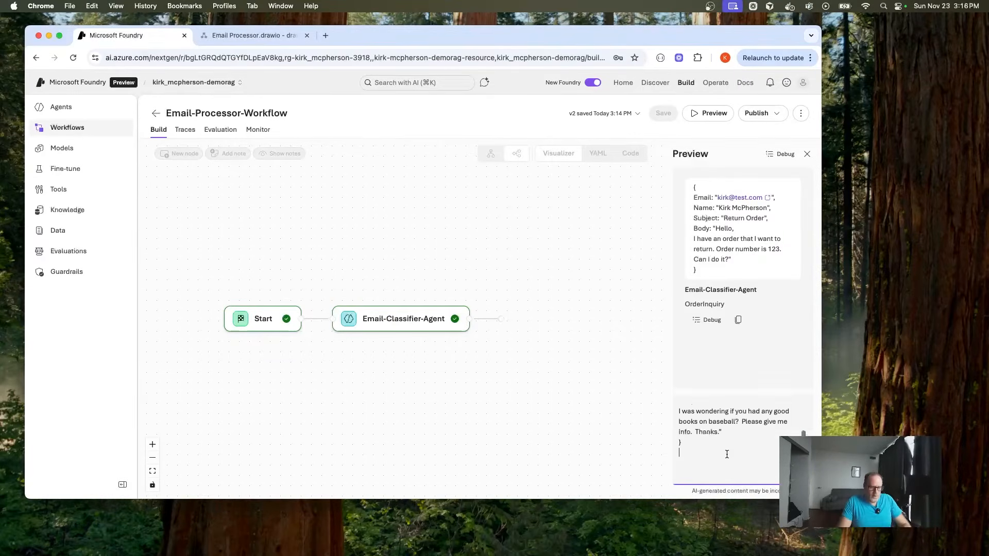
pyautogui.scroll(3, 727, 448)
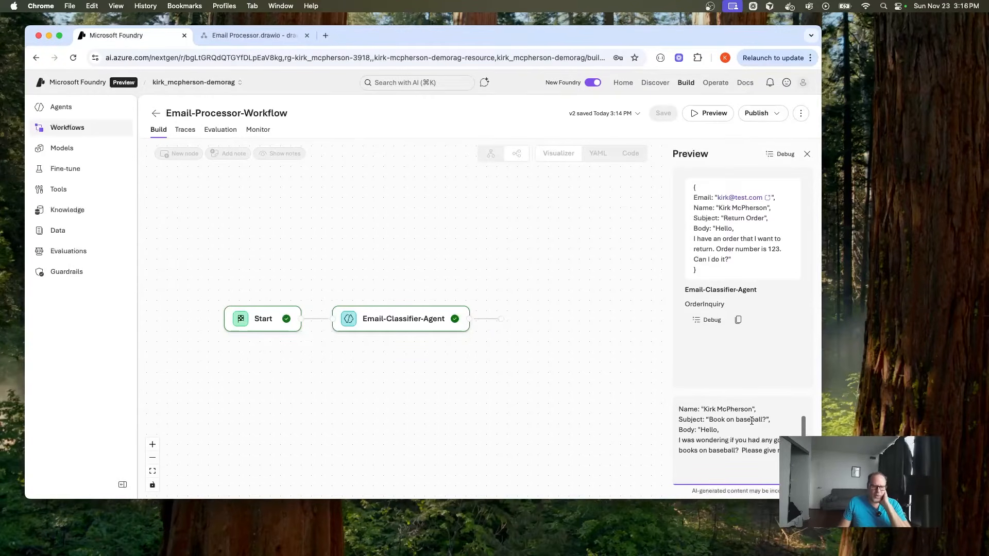
pyautogui.scroll(-2, 732, 425)
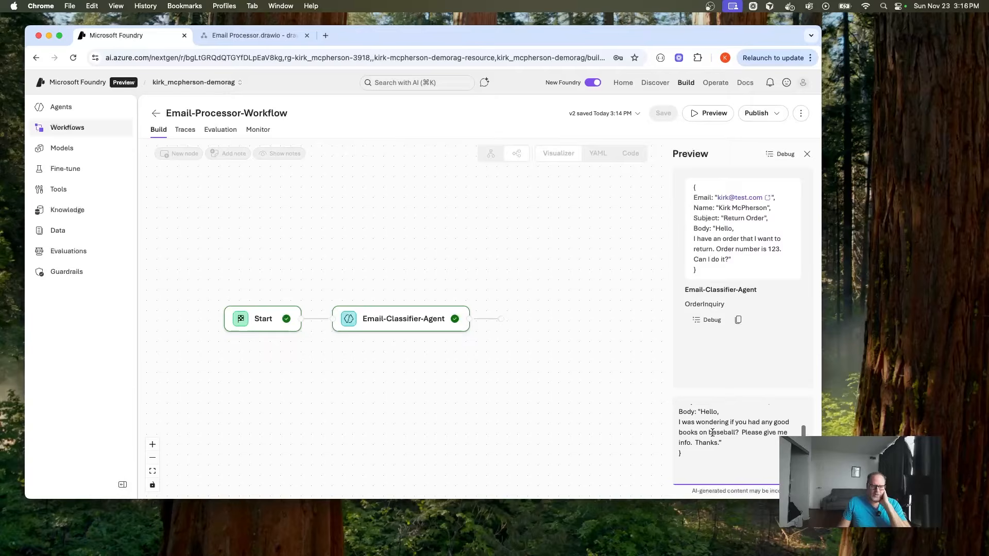
pyautogui.scroll(-1, 715, 427)
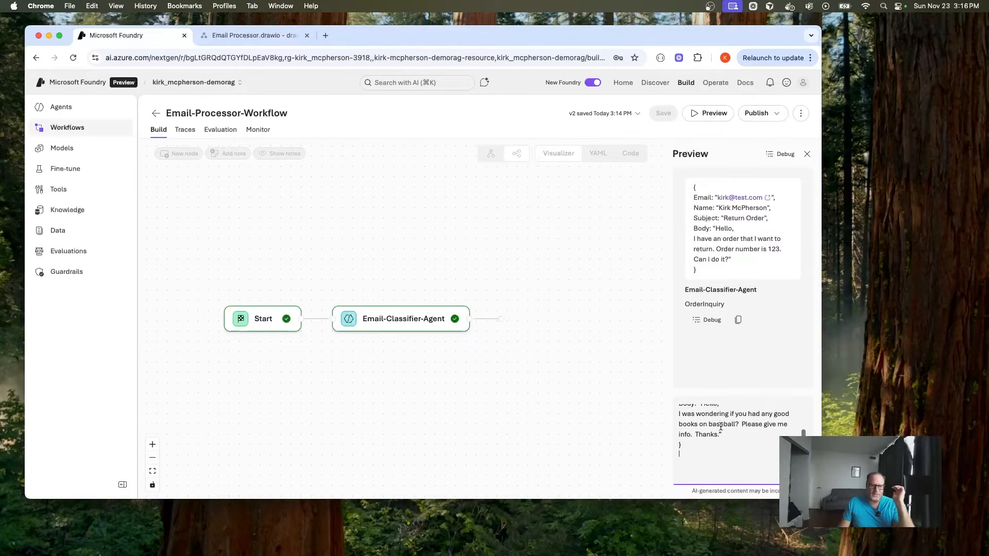
pyautogui.press('Return')
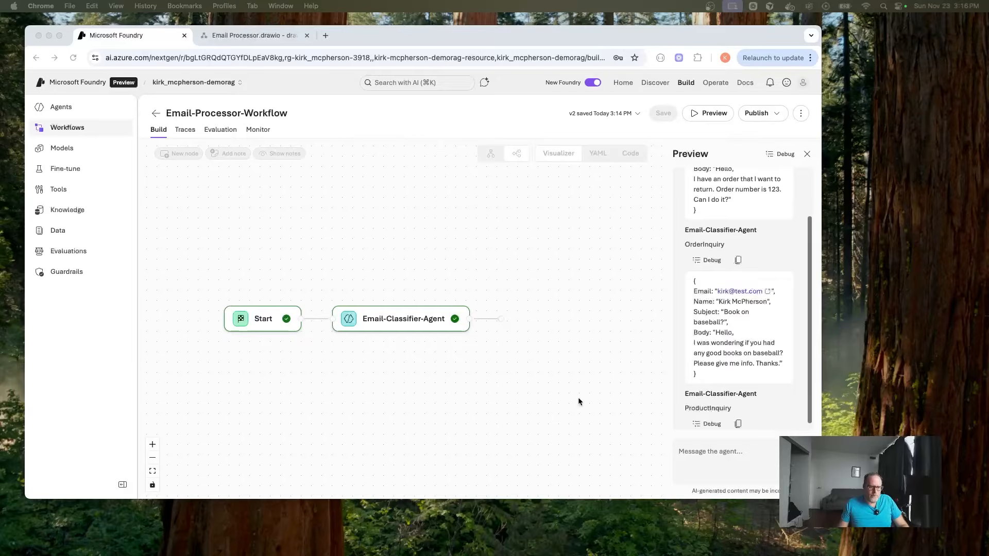
# Send a third test email with the subject "My Account" and a body asking whether the sender still has an account
pyautogui.click(731, 452)
pyautogui.write('Subject: "My Account", Body: "Hello, I am wondering if I still have an account.  Please tell me?" }')
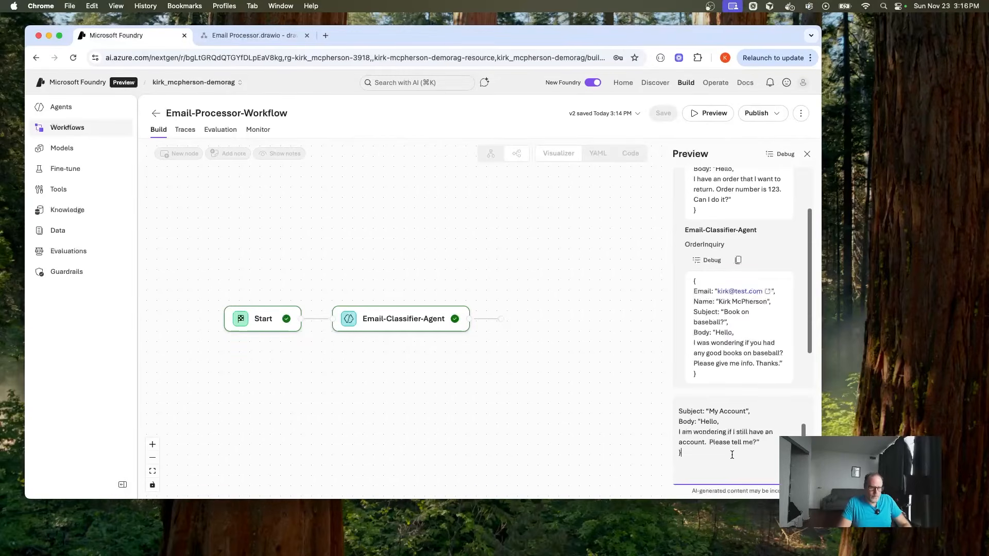
pyautogui.press('Return')
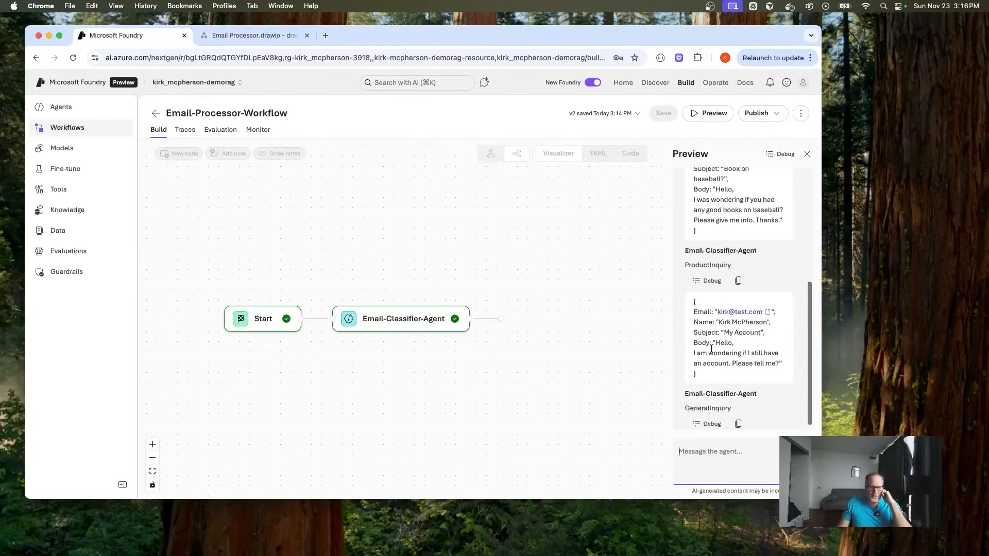
pyautogui.scroll(1, 712, 350)
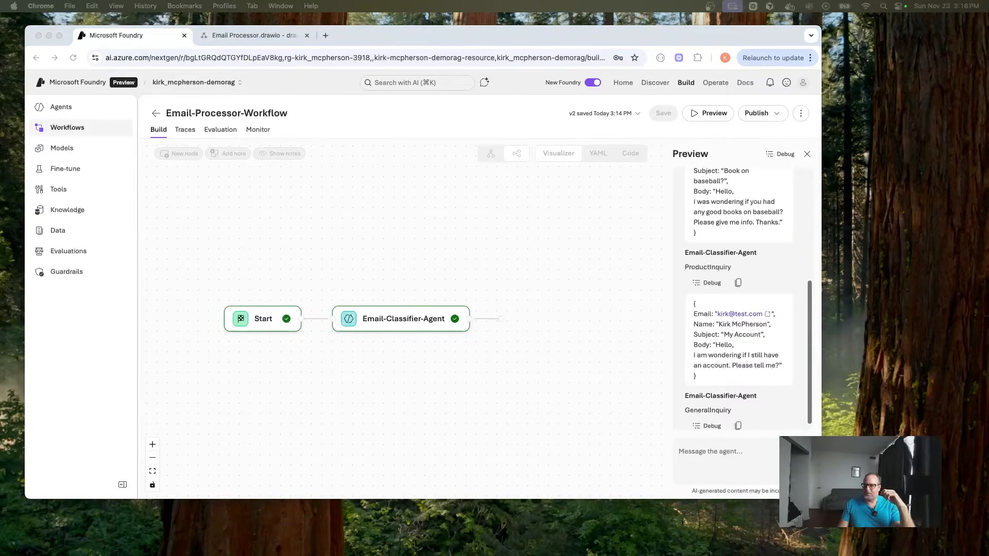
pyautogui.click(592, 237)
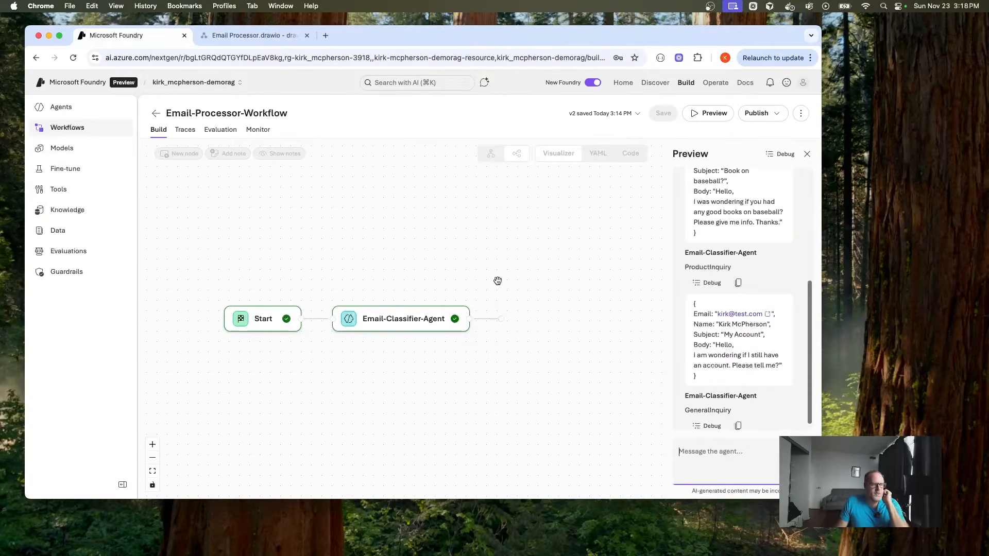
pyautogui.click(501, 318)
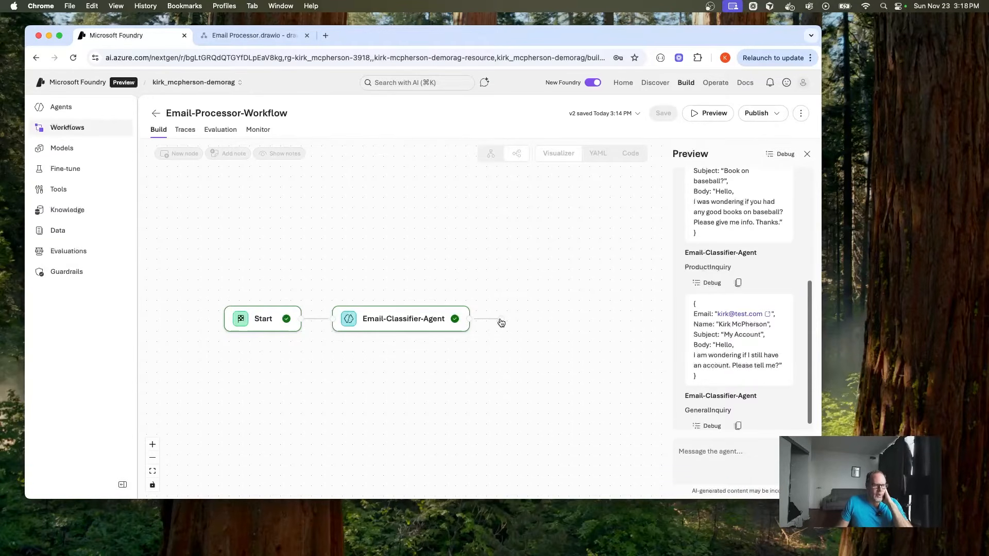
pyautogui.click(416, 319)
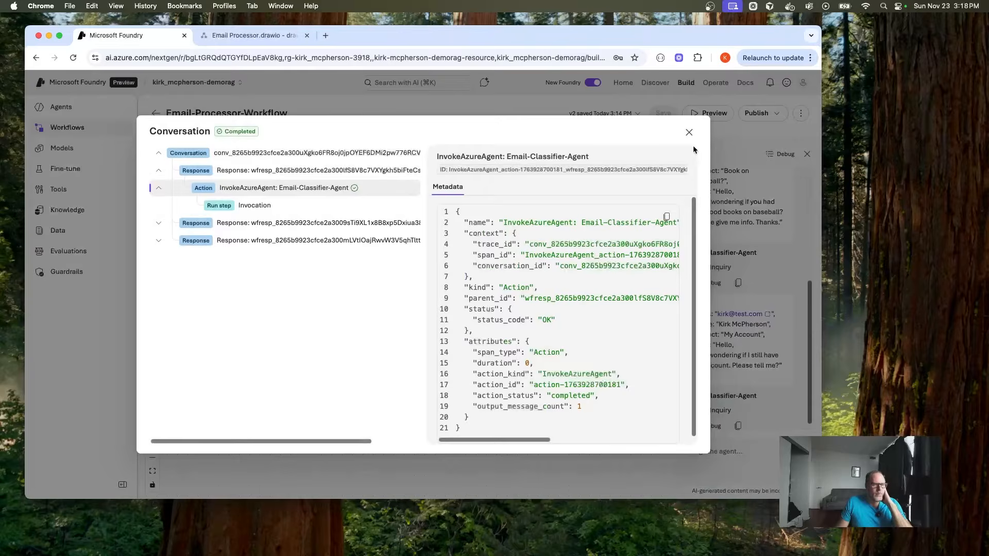
pyautogui.click(689, 133)
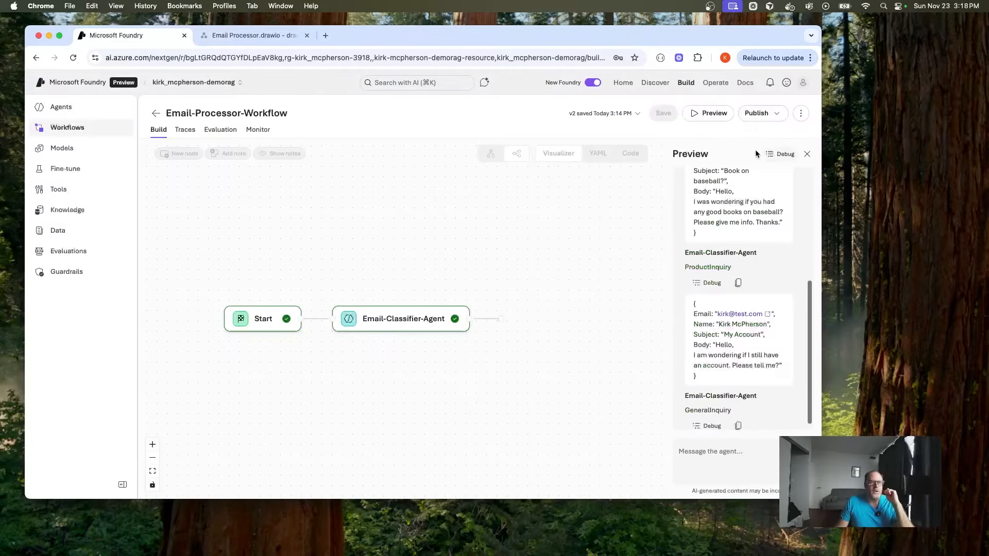
# Close the workflow preview and add a Set variable action after Email-Classifier-Agent
pyautogui.click(808, 156)
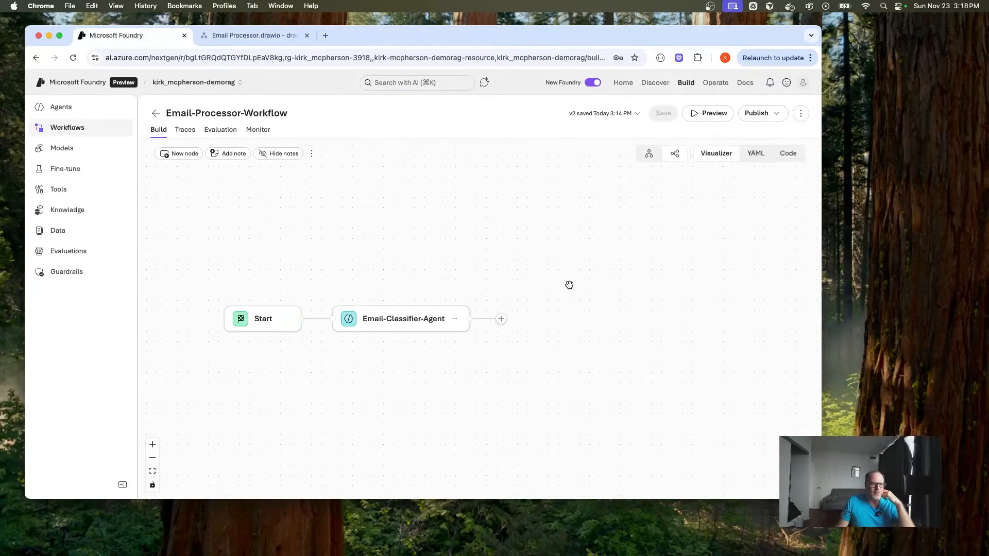
pyautogui.click(501, 319)
pyautogui.scroll(-5, 634, 315)
pyautogui.scroll(-5, 618, 318)
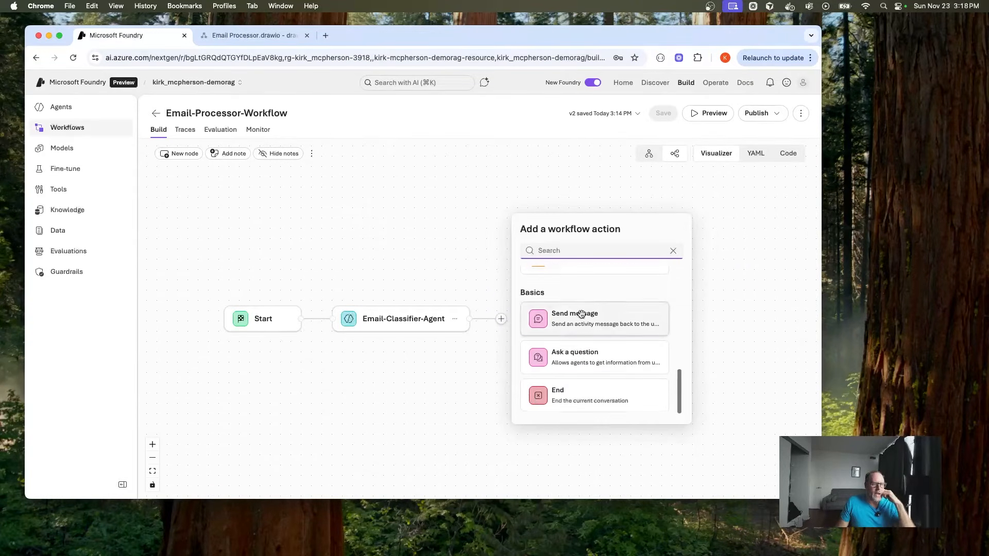
pyautogui.scroll(5, 566, 310)
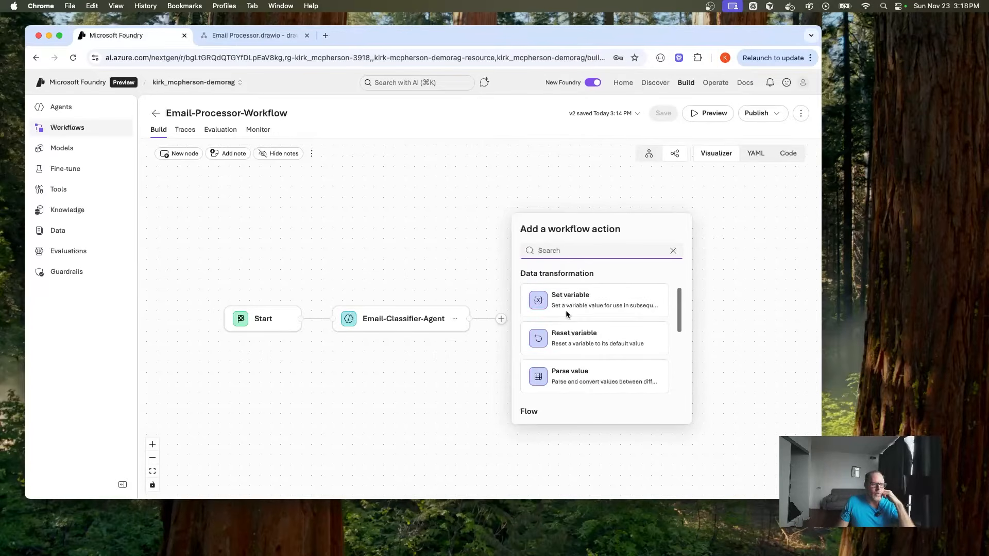
pyautogui.click(565, 310)
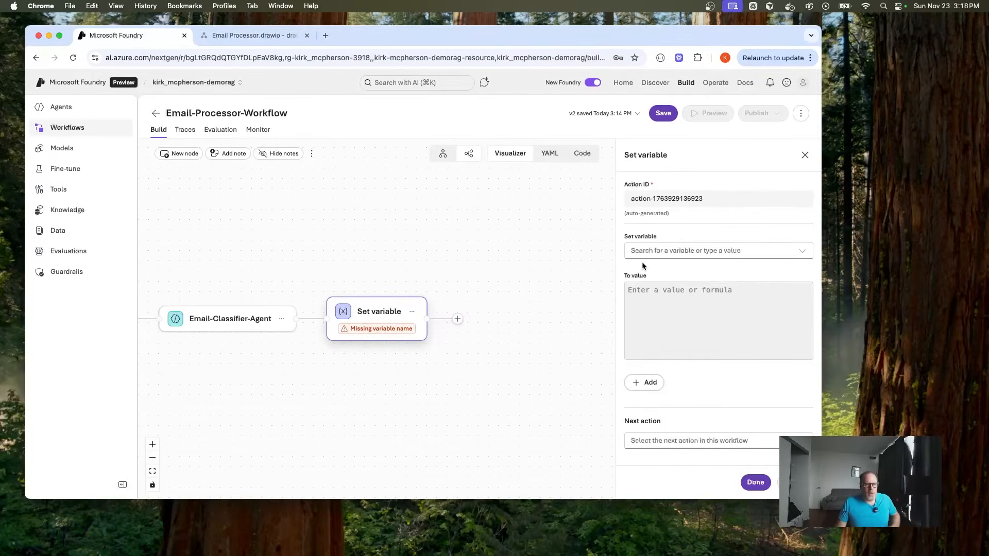
# Change the Set variable action's ID to action-set-classification
pyautogui.click(669, 199)
pyautogui.moveTo(652, 199); pyautogui.dragTo(712, 199)
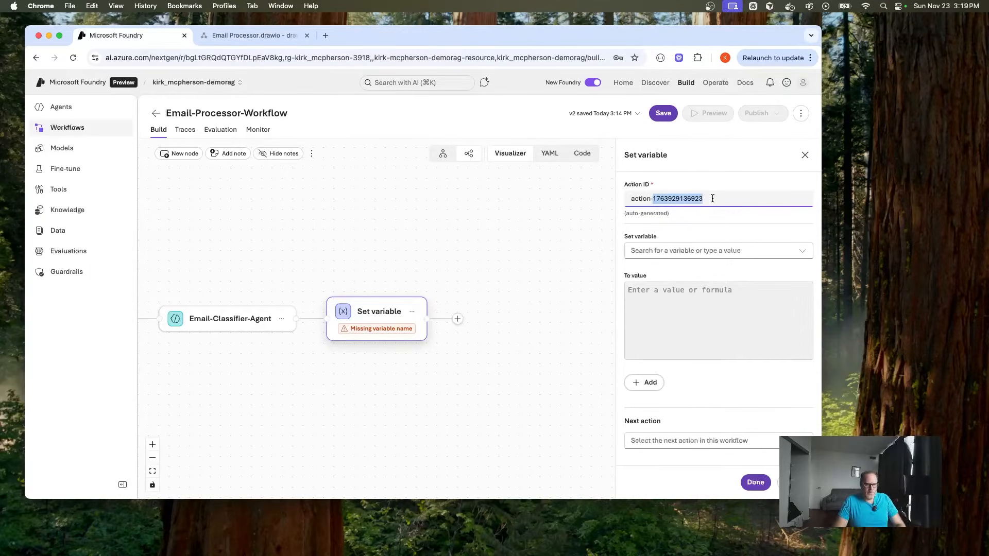
pyautogui.write('set-classification')
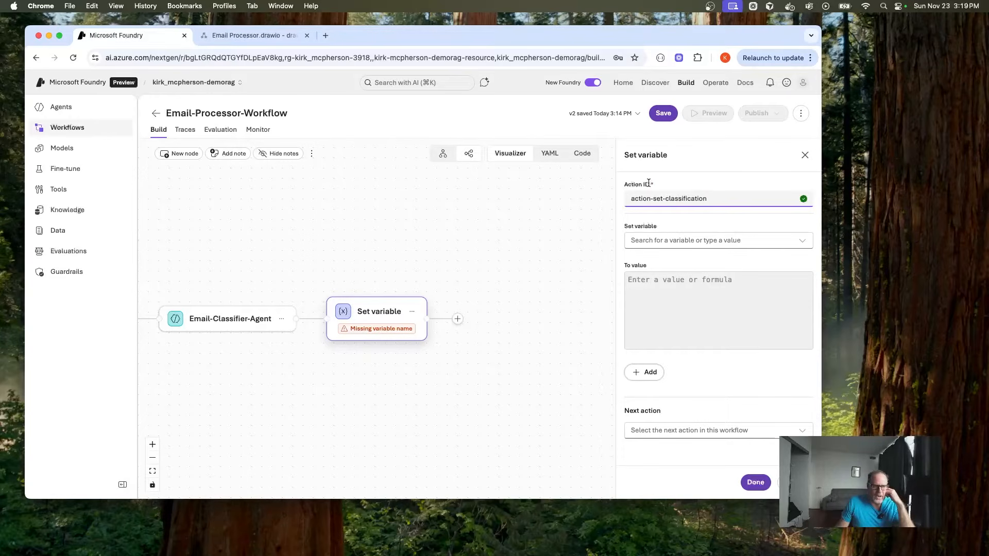
# Create a new variable named Local.Classification as the target of the Set variable action
pyautogui.click(679, 242)
pyautogui.click(669, 219)
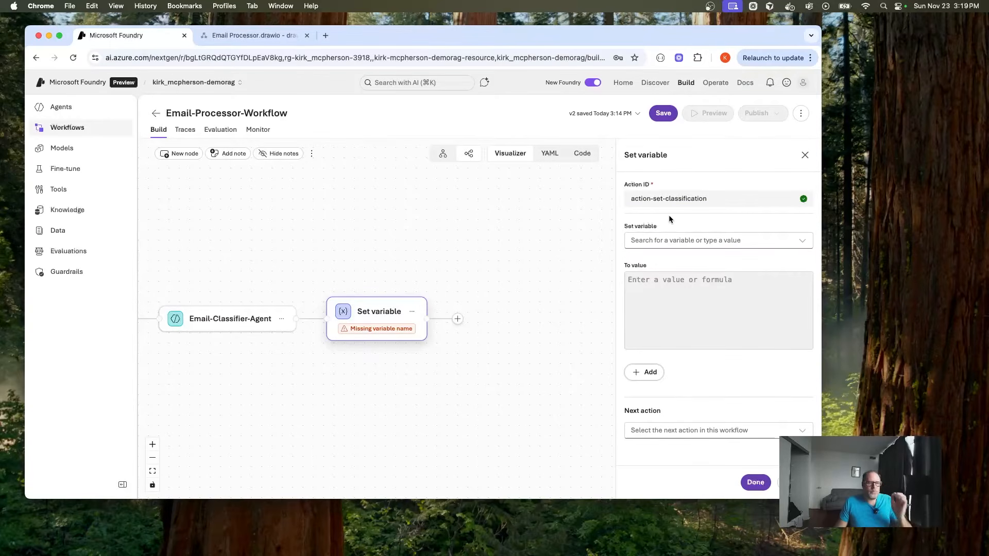
pyautogui.click(687, 241)
pyautogui.write('Local')
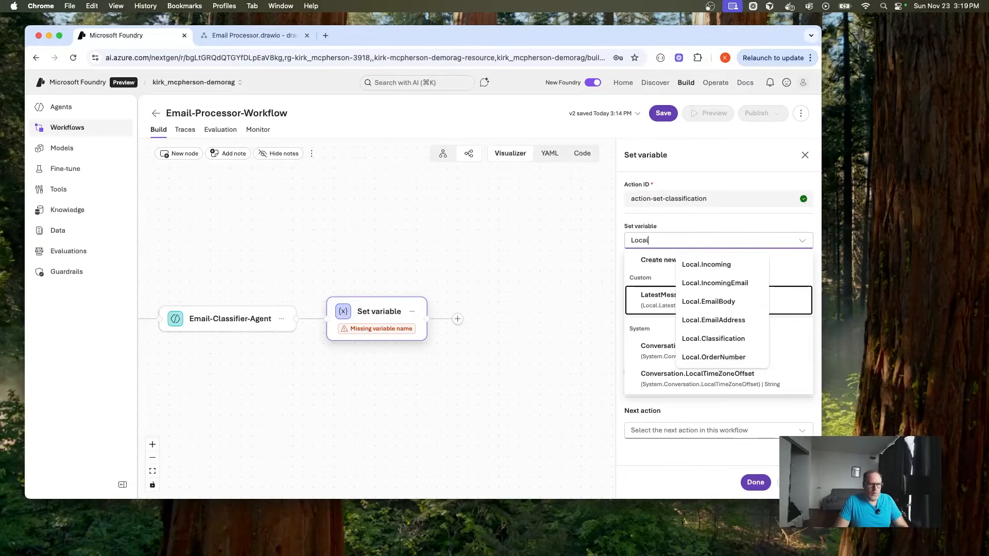
pyautogui.write('.Class')
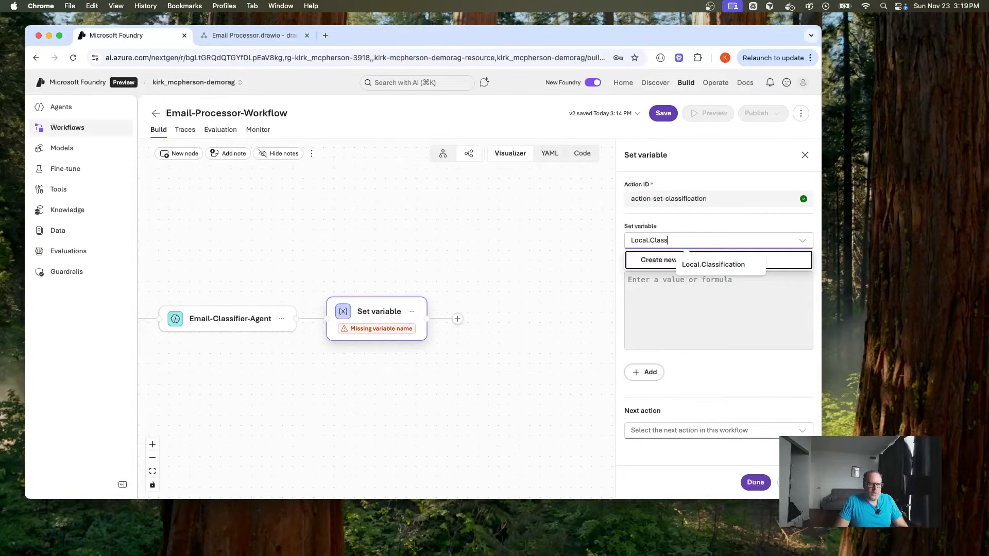
pyautogui.write('ification')
pyautogui.click(699, 261)
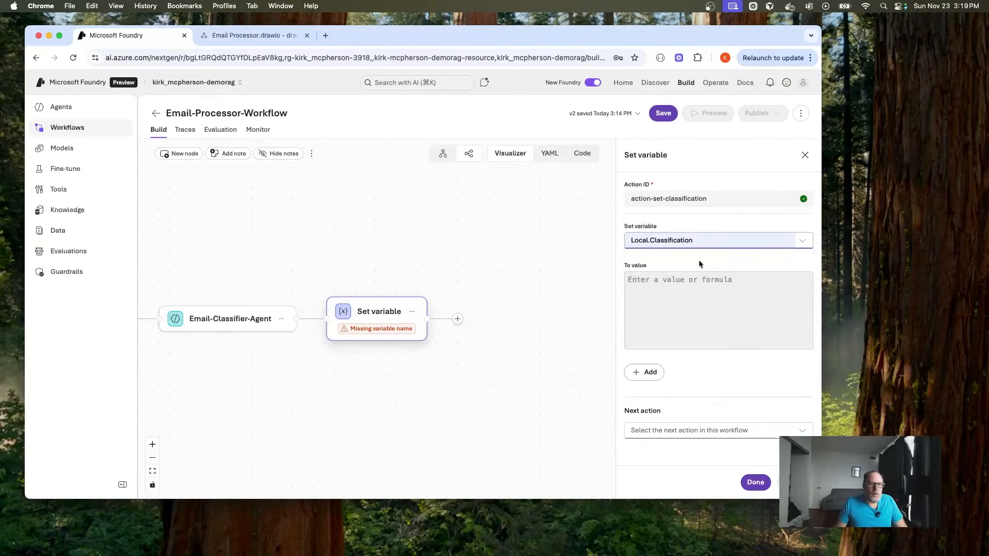
# Set the variable's value to the formula Last(Local.LatestMessage).Text and finish configuring the action
pyautogui.click(687, 303)
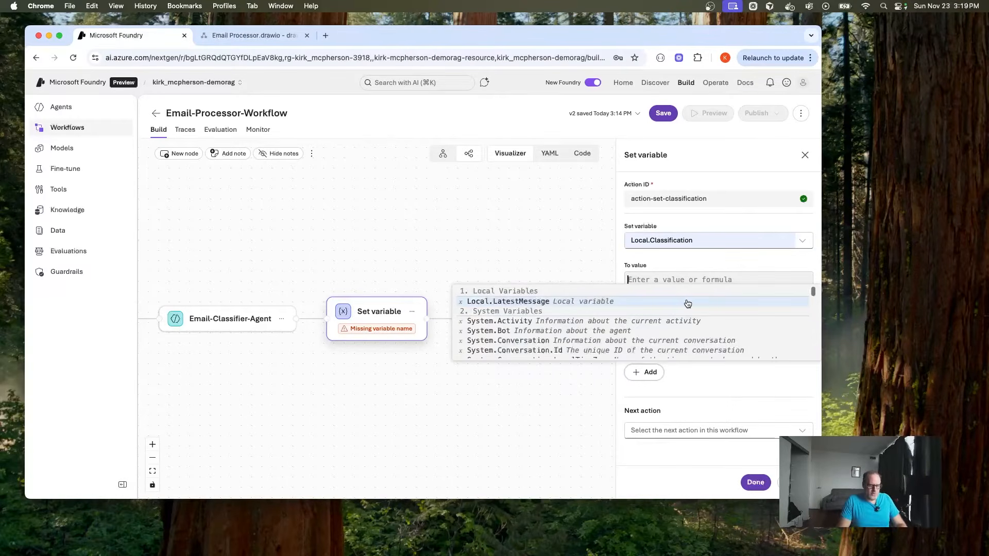
pyautogui.write('Last(Local.LatestMessage).Text')
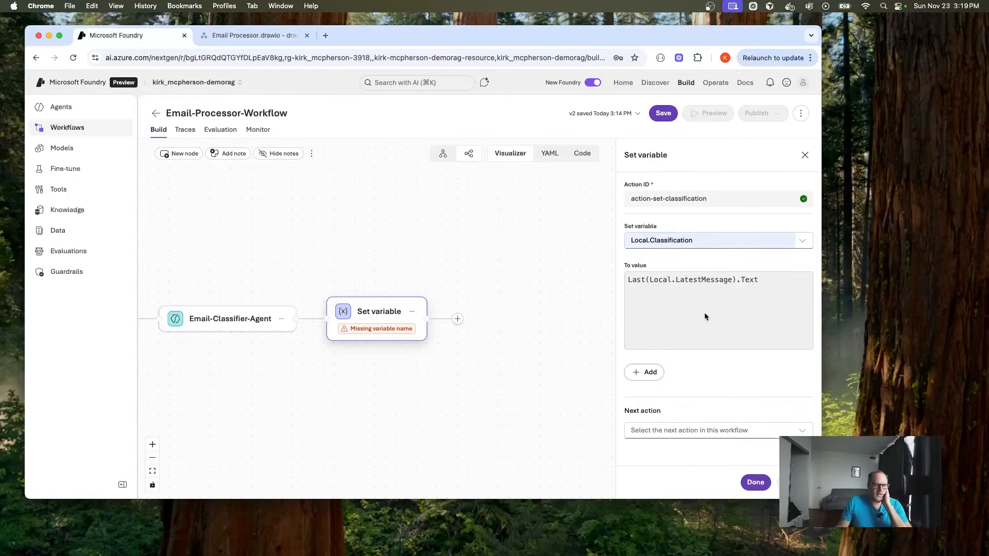
pyautogui.click(755, 482)
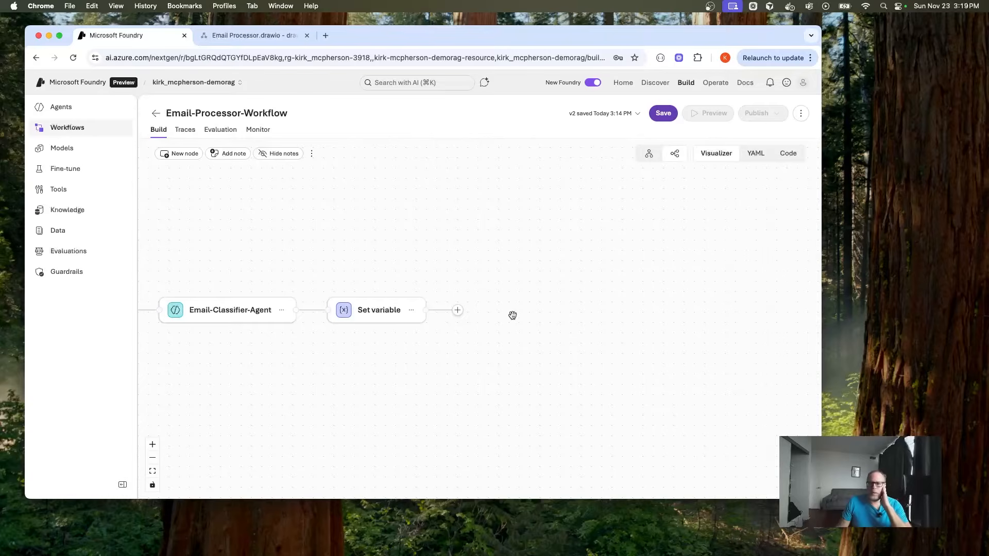
# Check Email-Classifier-Agent's output message variable against the value configured in the Set variable action
pyautogui.click(194, 303)
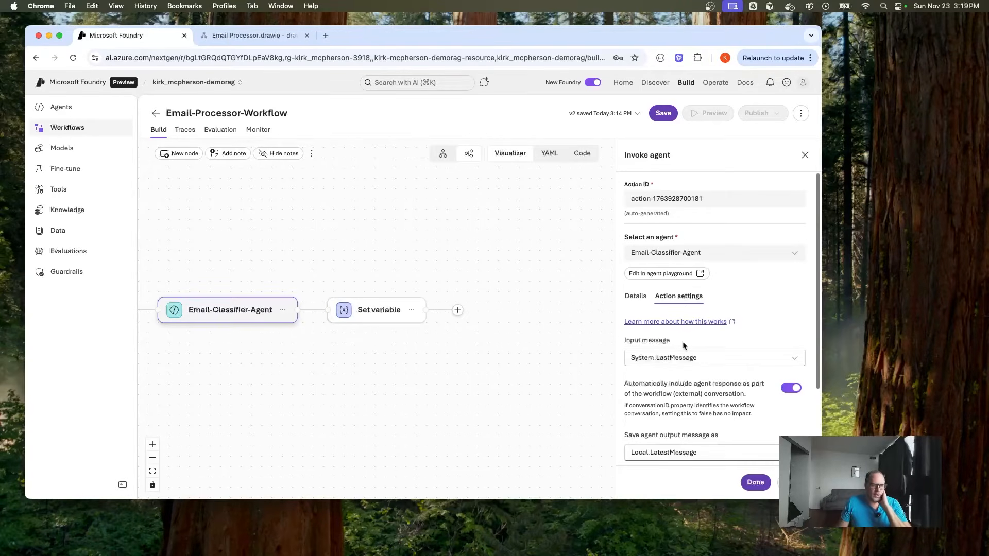
pyautogui.scroll(-1, 682, 408)
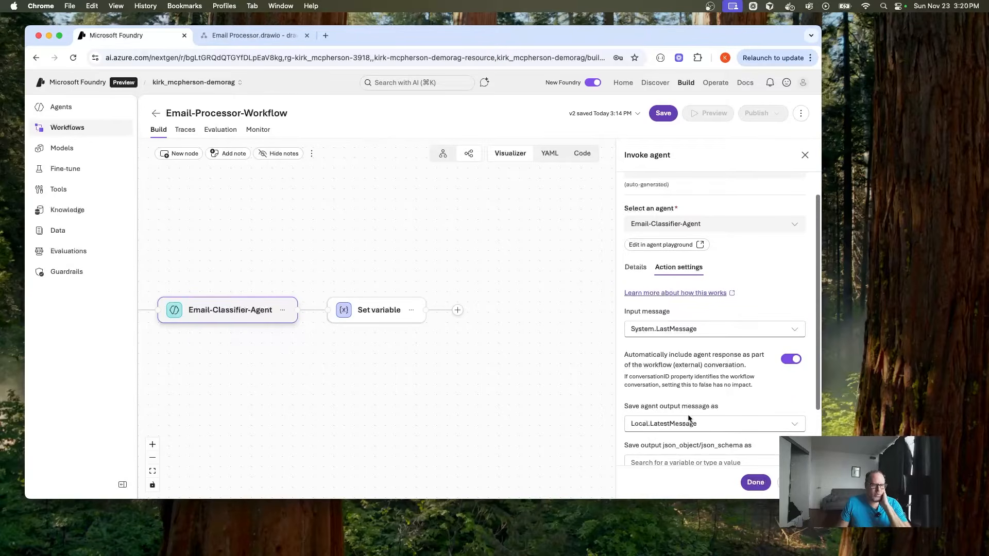
pyautogui.click(420, 312)
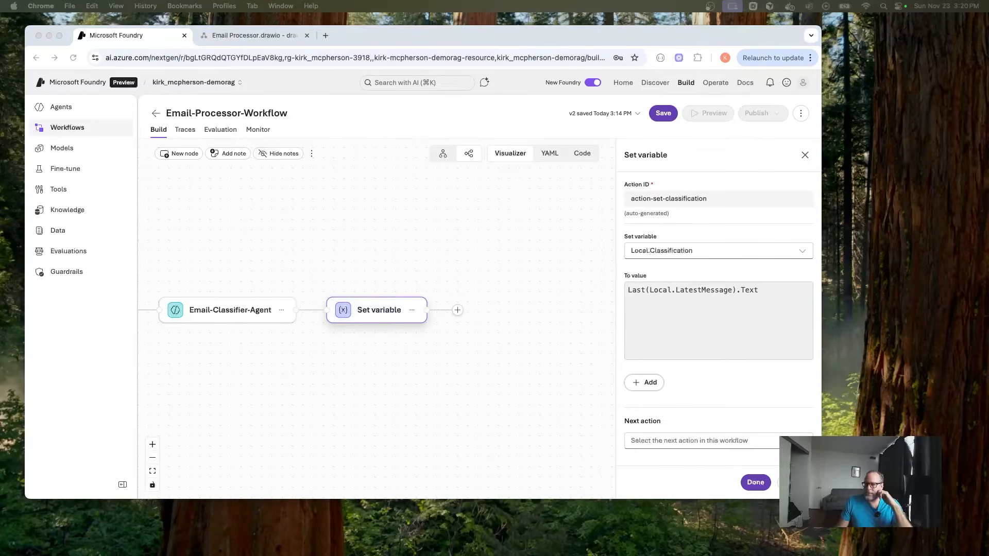
# Add a Send message action after Set variable with the message "Looks like incoming email is of type {Local.Classification}."
pyautogui.click(501, 249)
pyautogui.click(459, 311)
pyautogui.scroll(-2, 577, 270)
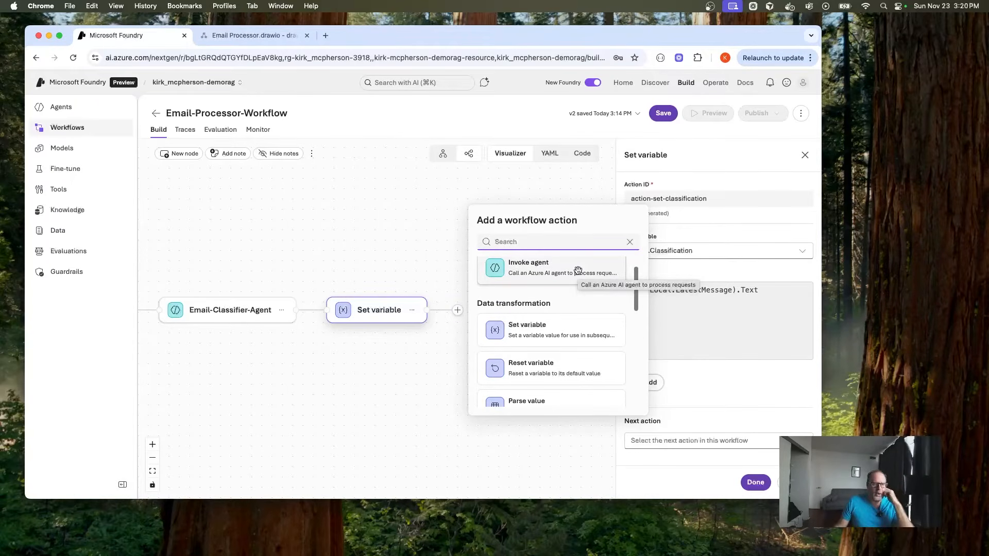
pyautogui.scroll(-2, 577, 271)
pyautogui.scroll(-5, 554, 308)
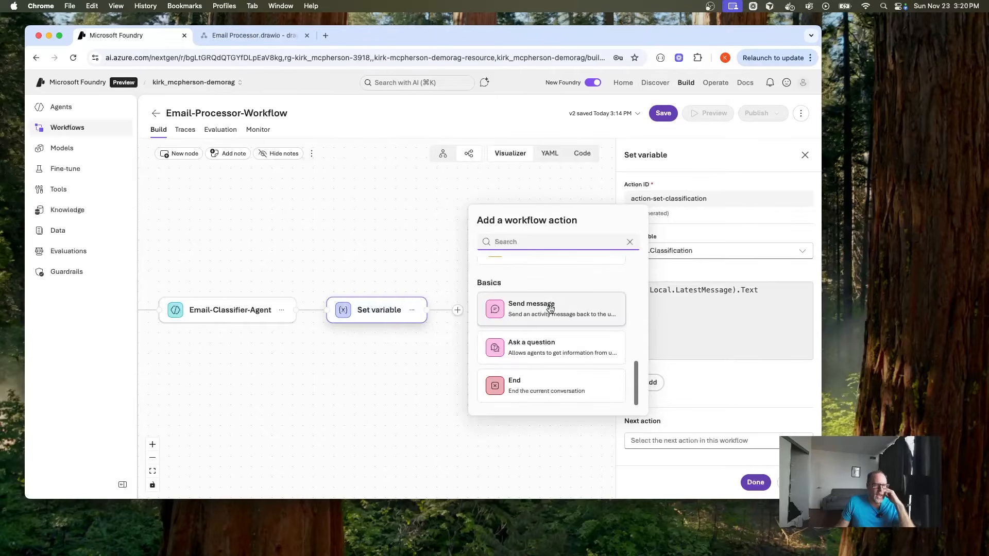
pyautogui.click(550, 308)
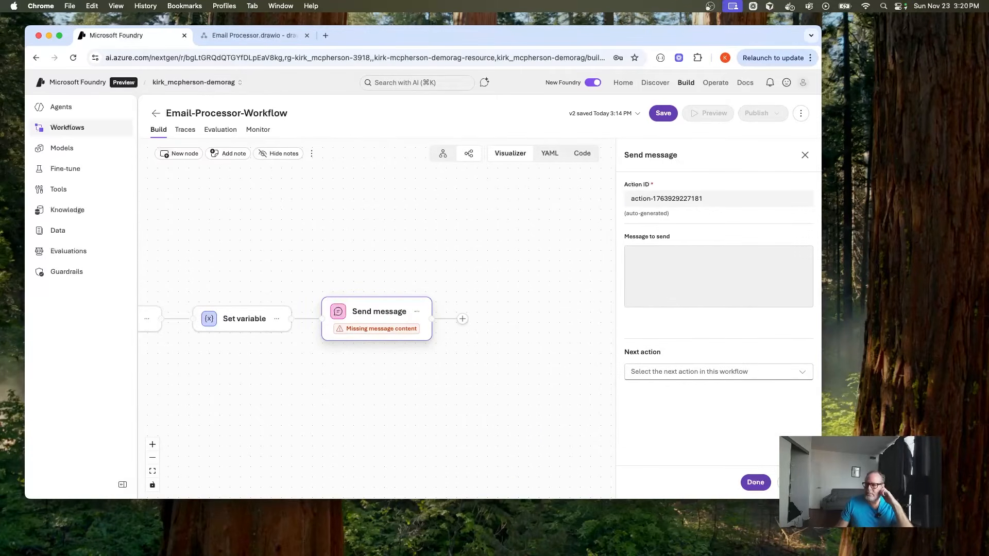
pyautogui.click(674, 261)
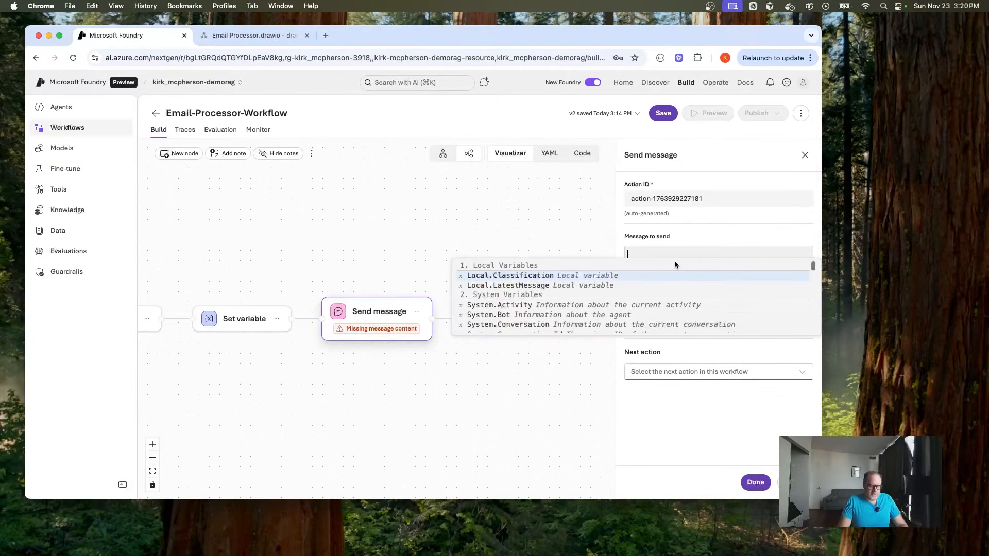
pyautogui.write('Looks like incoming email is of type {Local.Classification}.')
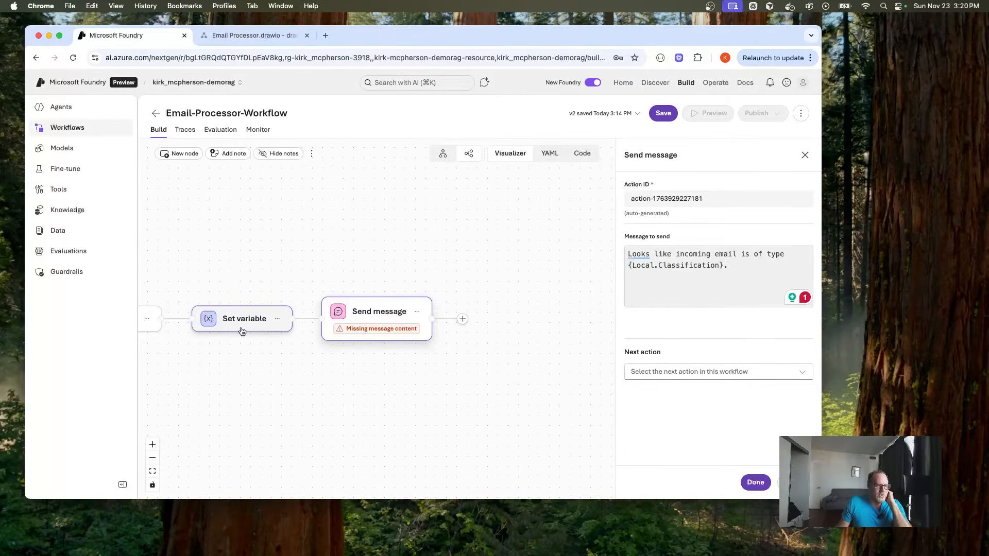
# Set the Send message action's ID to action-send-classification, finish configuring it, and save the workflow
pyautogui.click(678, 198)
pyautogui.moveTo(655, 198); pyautogui.dragTo(727, 199)
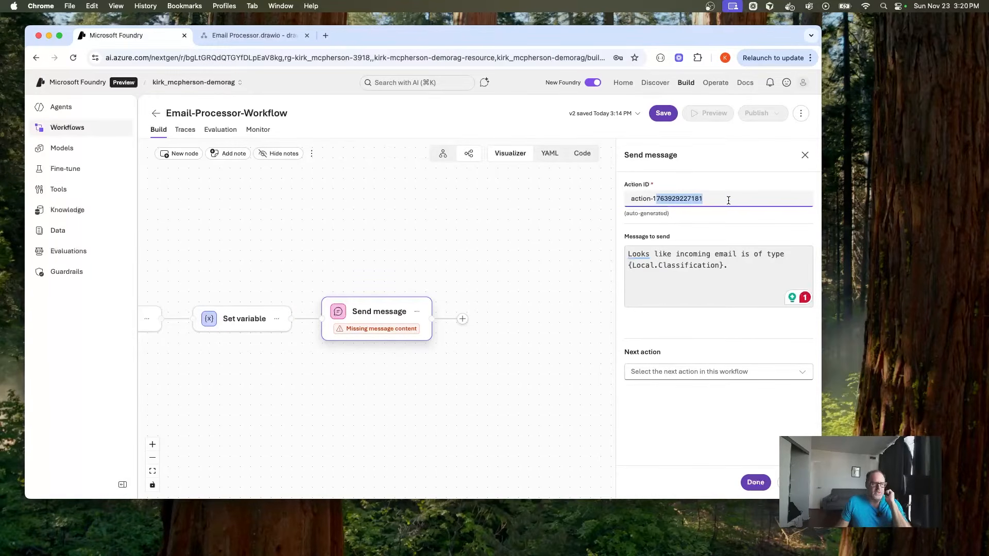
pyautogui.press('BackSpace')
pyautogui.press('BackSpace')
pyautogui.write('send-classification')
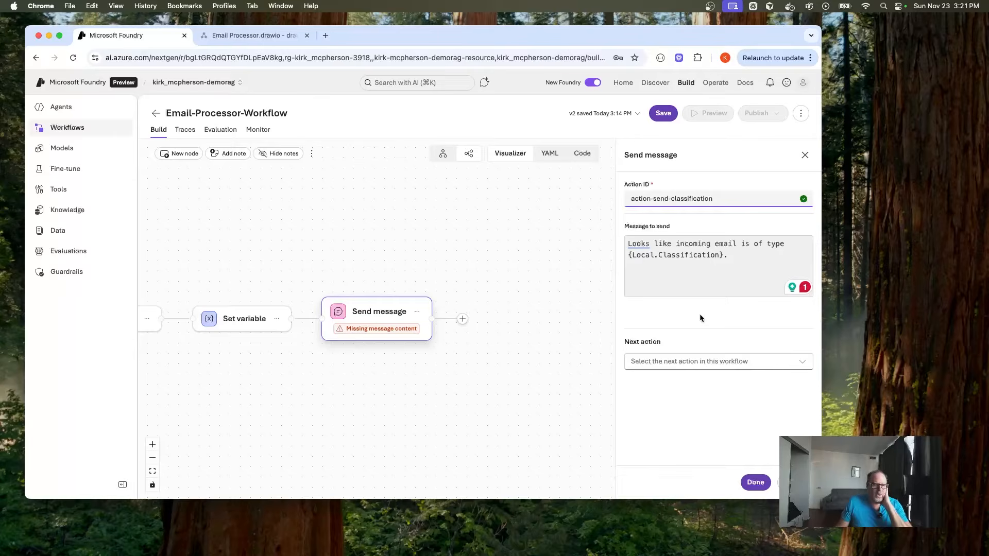
pyautogui.click(755, 482)
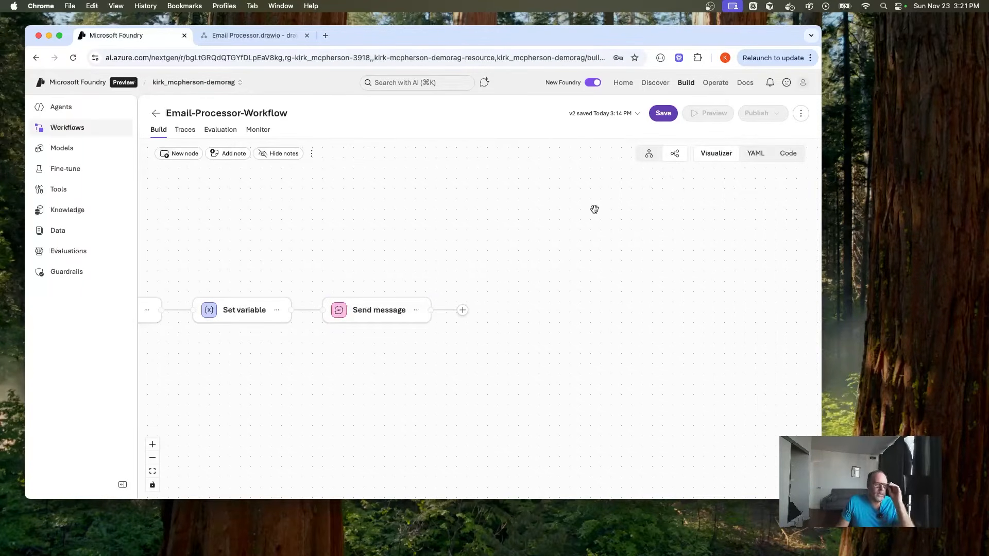
pyautogui.click(663, 113)
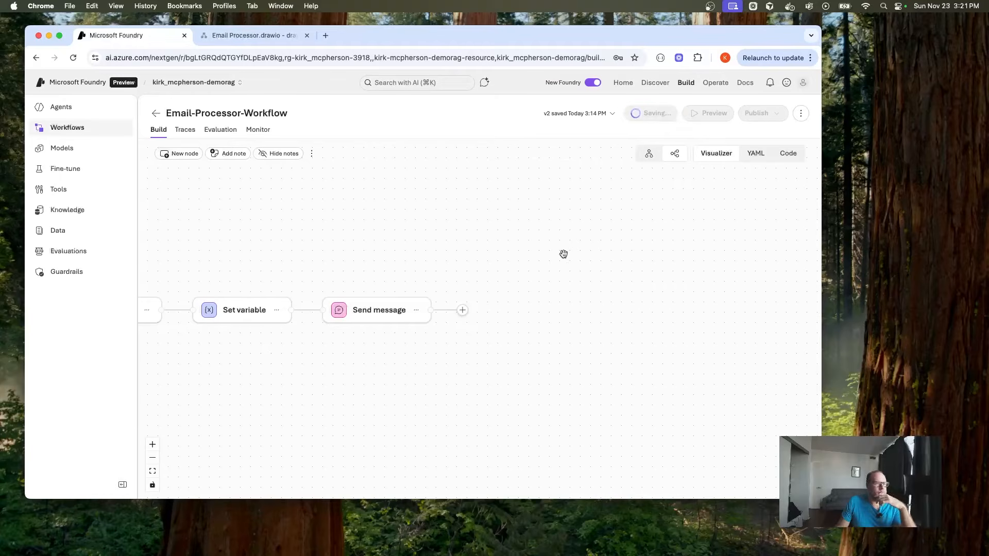
# Run a preview of the workflow with the copied sample email whose subject is "Return Order", and close the preview
pyautogui.click(713, 118)
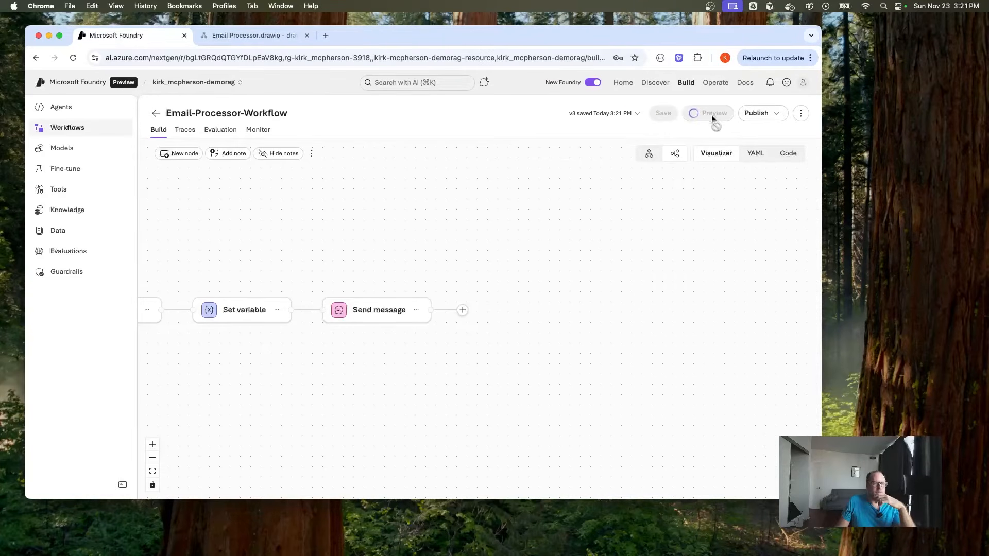
pyautogui.press('super+v')
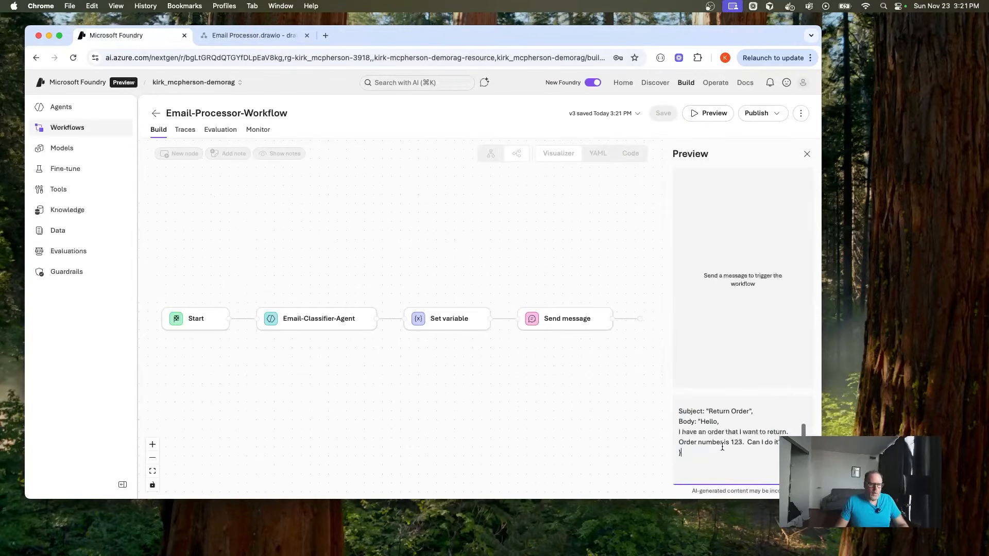
pyautogui.scroll(3, 738, 419)
pyautogui.scroll(-1, 733, 415)
pyautogui.press('Return')
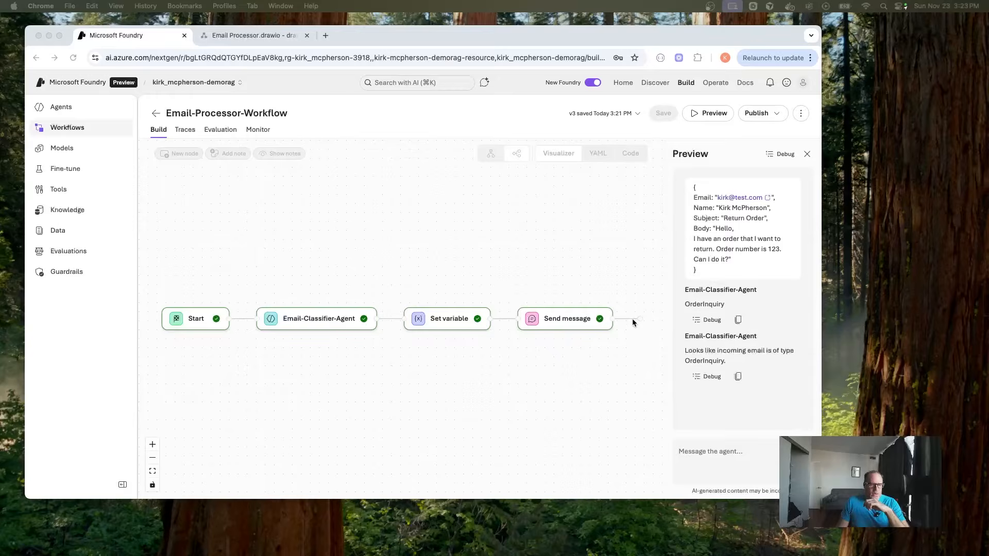
pyautogui.click(806, 154)
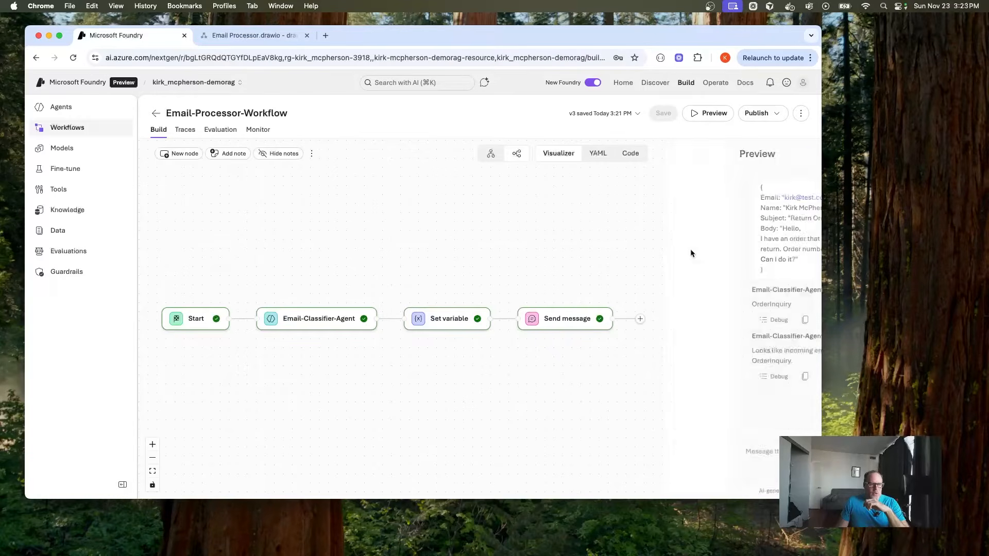
# Add an If/Else condition action after Send message at the end of the workflow
pyautogui.moveTo(260, 265); pyautogui.dragTo(282, 272)
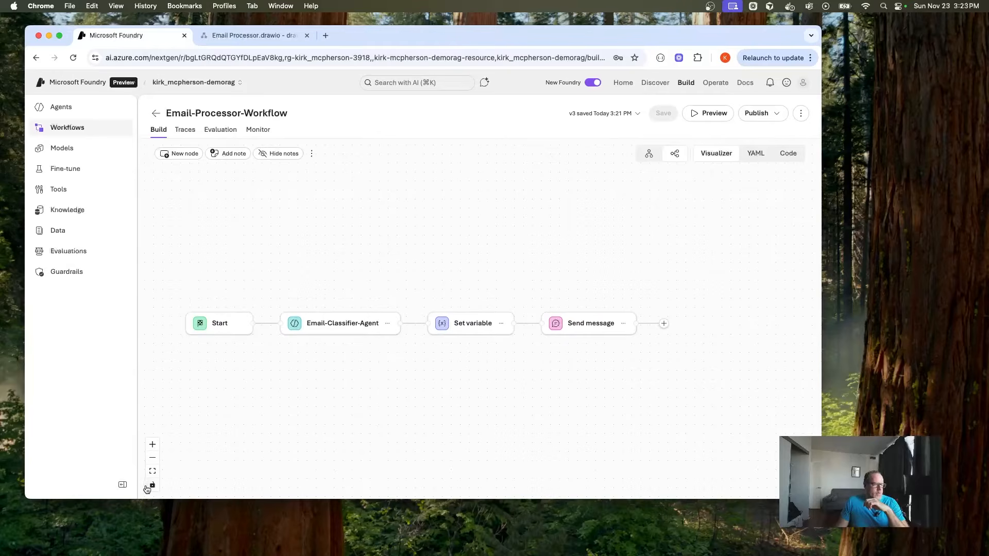
pyautogui.click(152, 458)
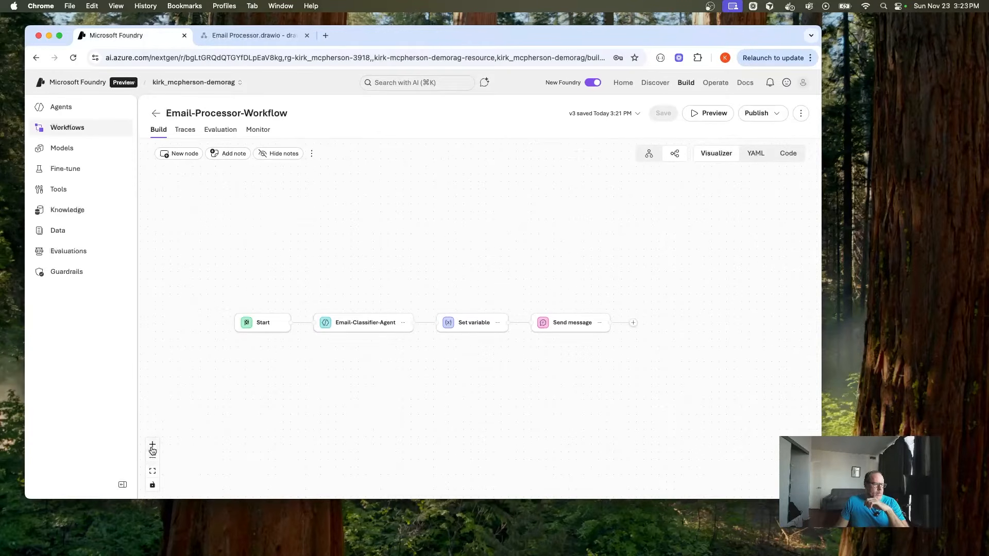
pyautogui.click(152, 444)
pyautogui.click(152, 458)
pyautogui.click(152, 444)
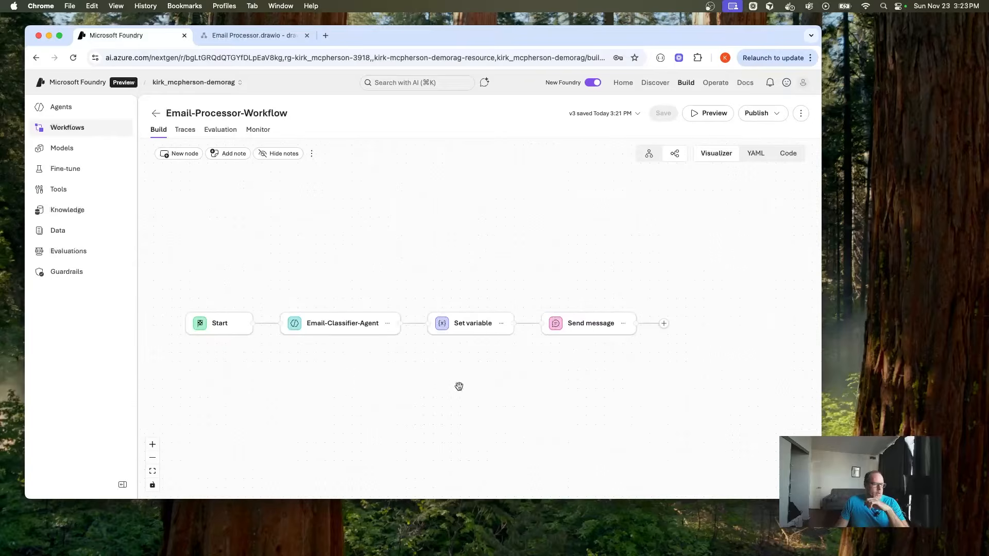
pyautogui.click(663, 323)
pyautogui.scroll(-5, 596, 330)
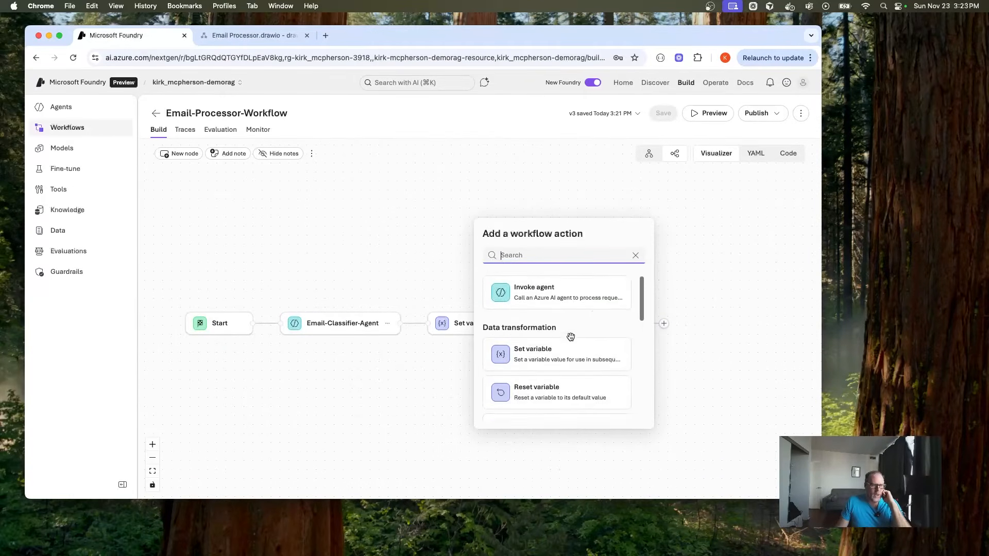
pyautogui.click(541, 366)
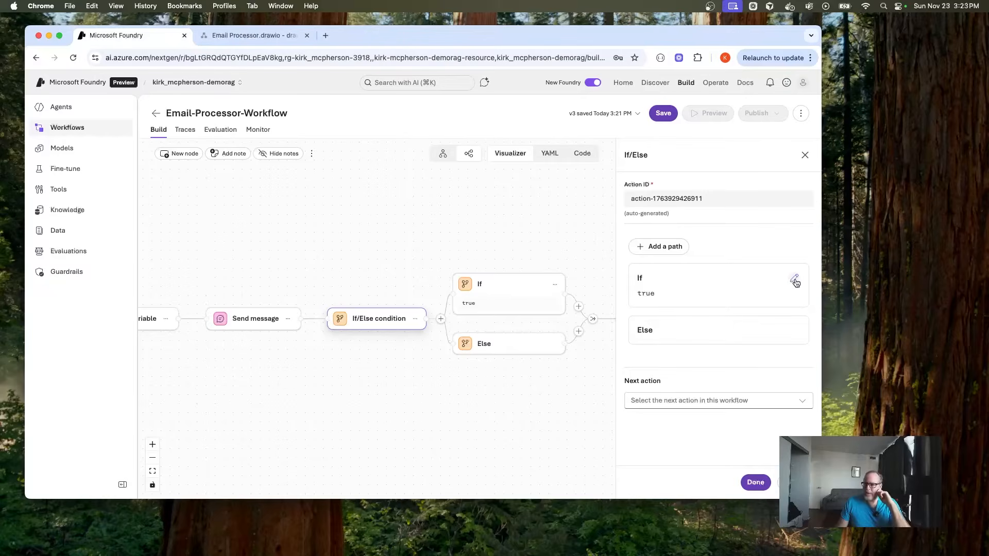
# Set the If path's condition to Local.Classification = "OrderInquiry" and finish configuring the path
pyautogui.click(795, 280)
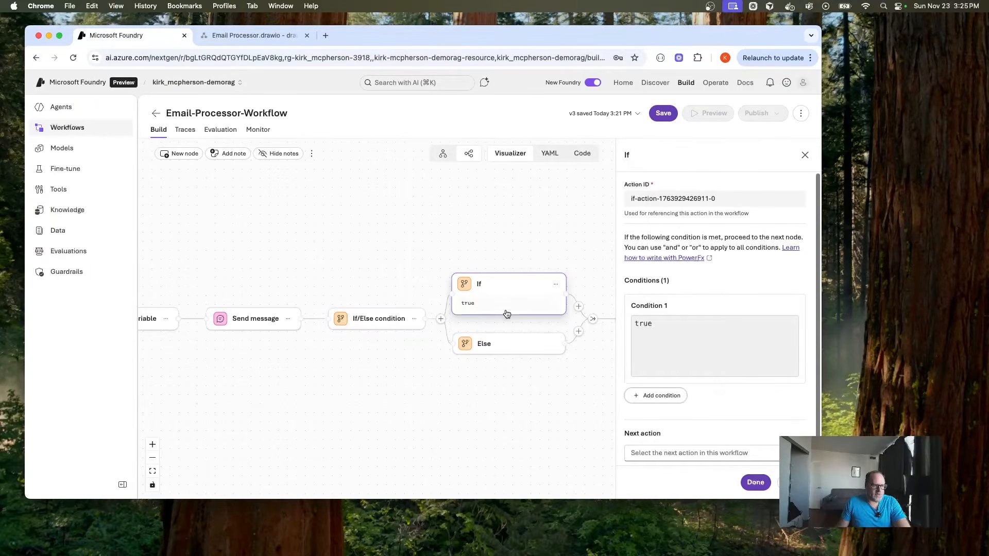
pyautogui.click(679, 321)
pyautogui.doubleClick(680, 320)
pyautogui.moveTo(657, 325); pyautogui.dragTo(605, 325)
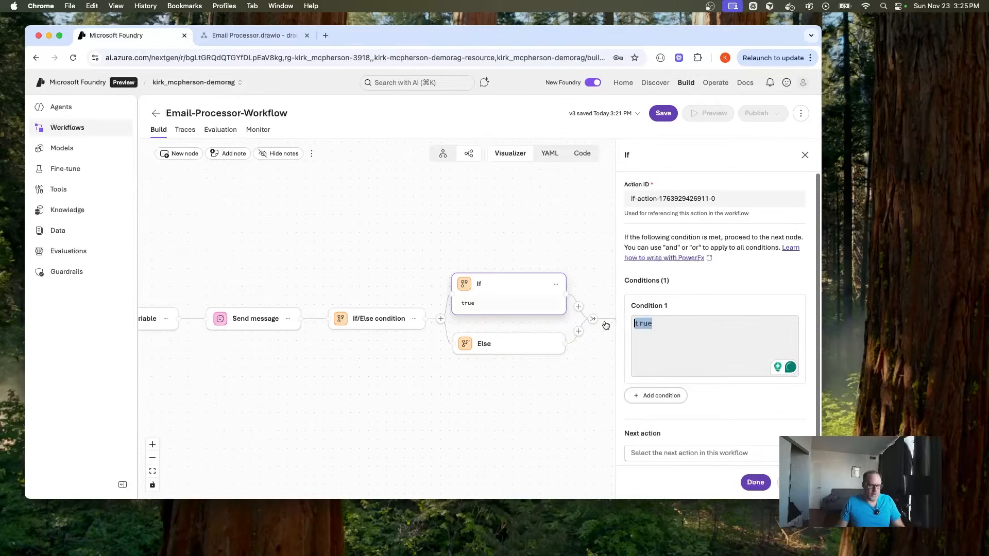
pyautogui.write('Local.')
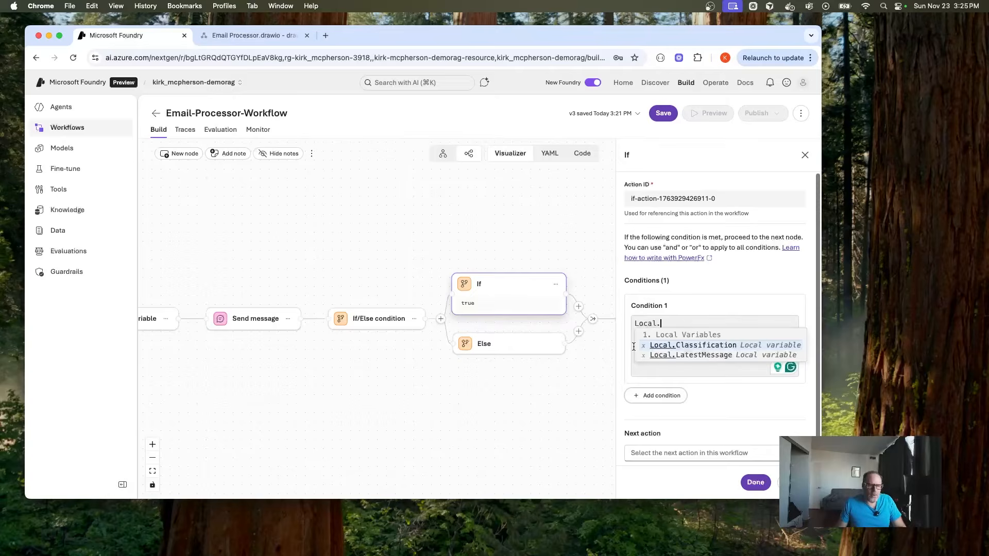
pyautogui.click(702, 344)
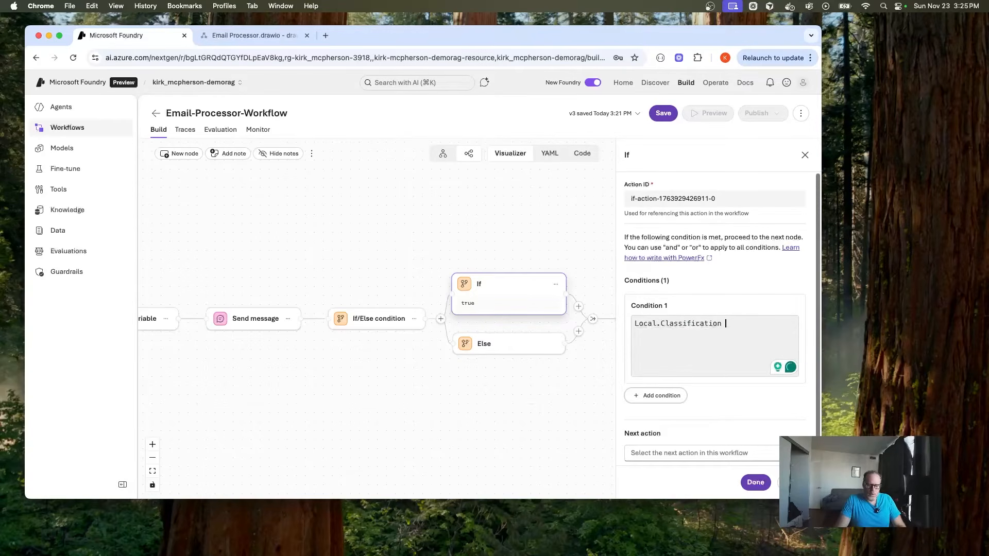
pyautogui.write('= "')
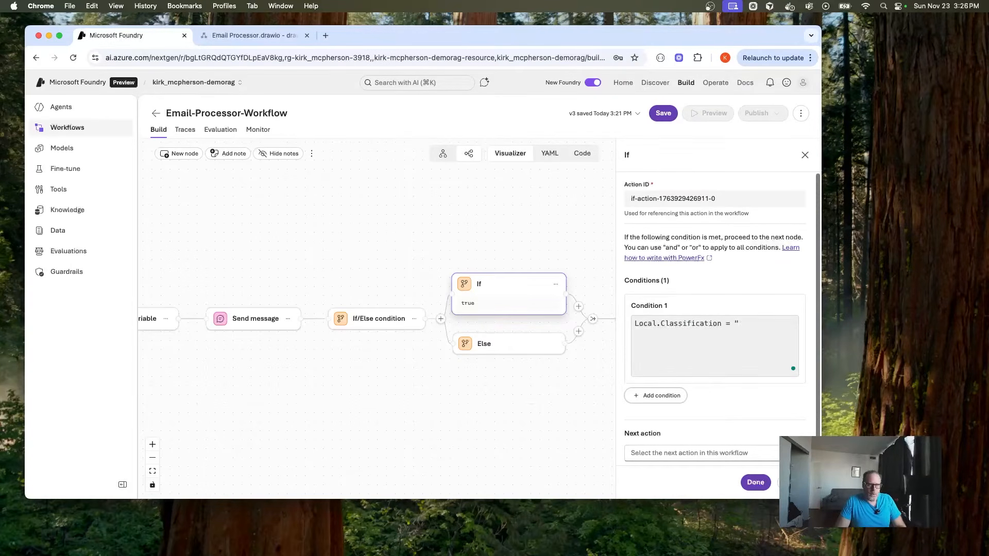
pyautogui.write('OrderINqu')
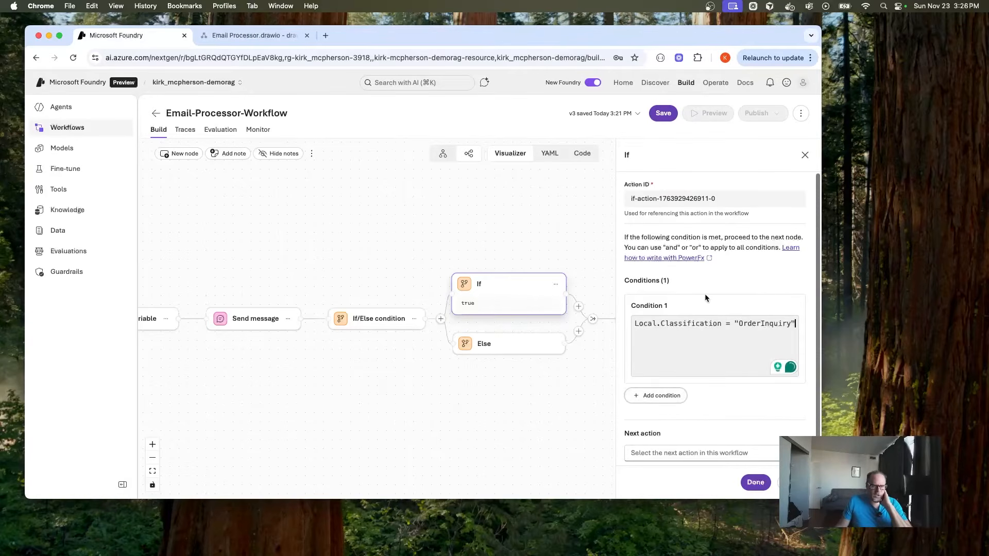
pyautogui.click(755, 482)
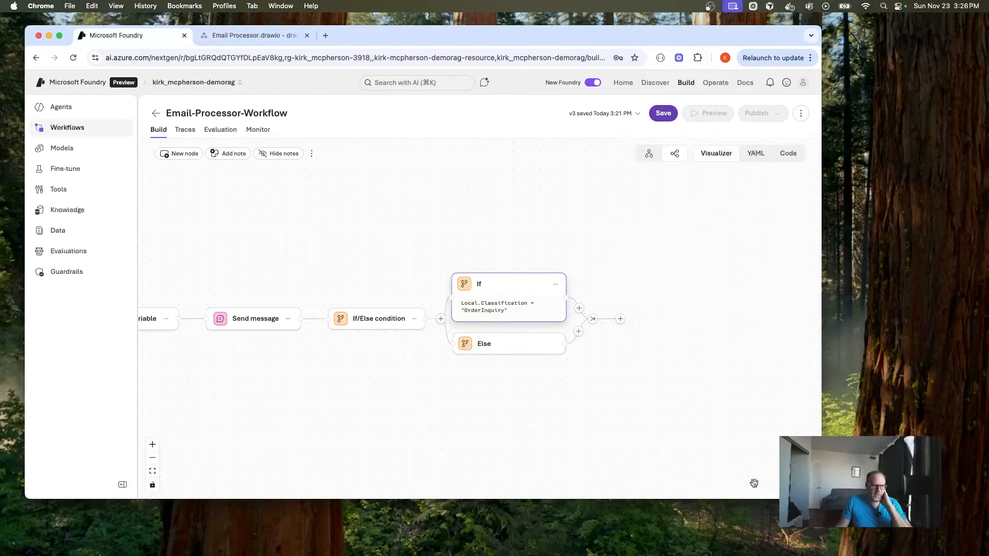
# Add an Else If path to the If/Else condition with the condition Local.Classification = "ProductInquiry"
pyautogui.click(492, 320)
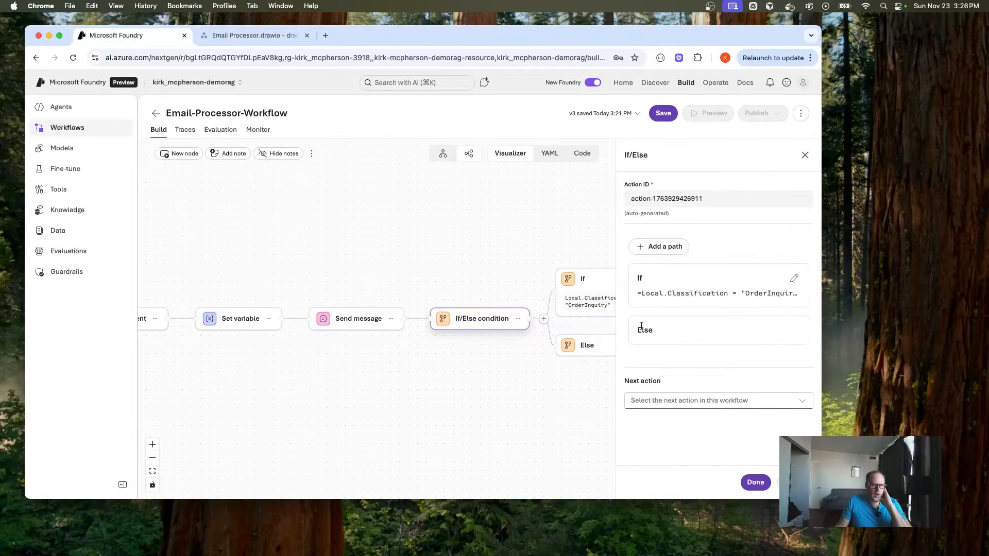
pyautogui.click(660, 247)
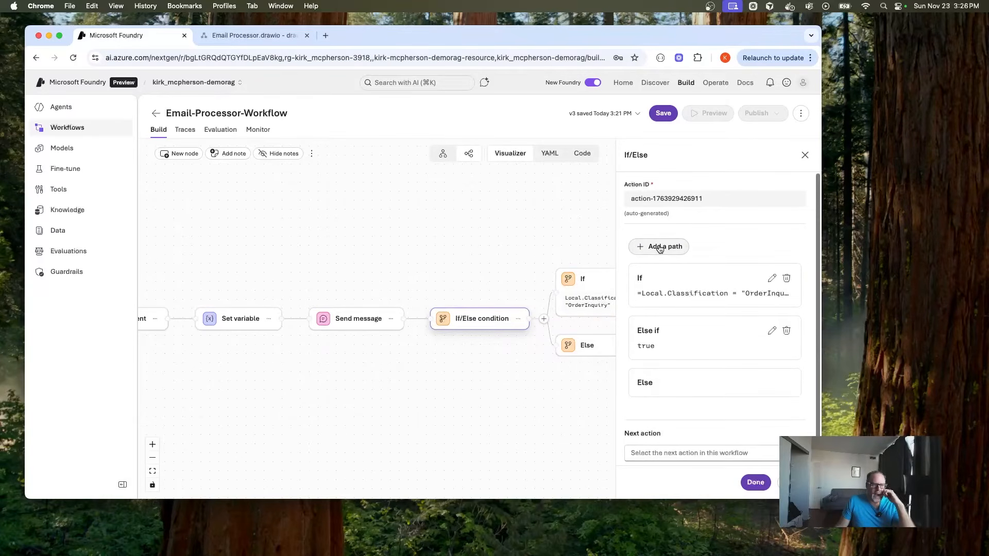
pyautogui.click(771, 333)
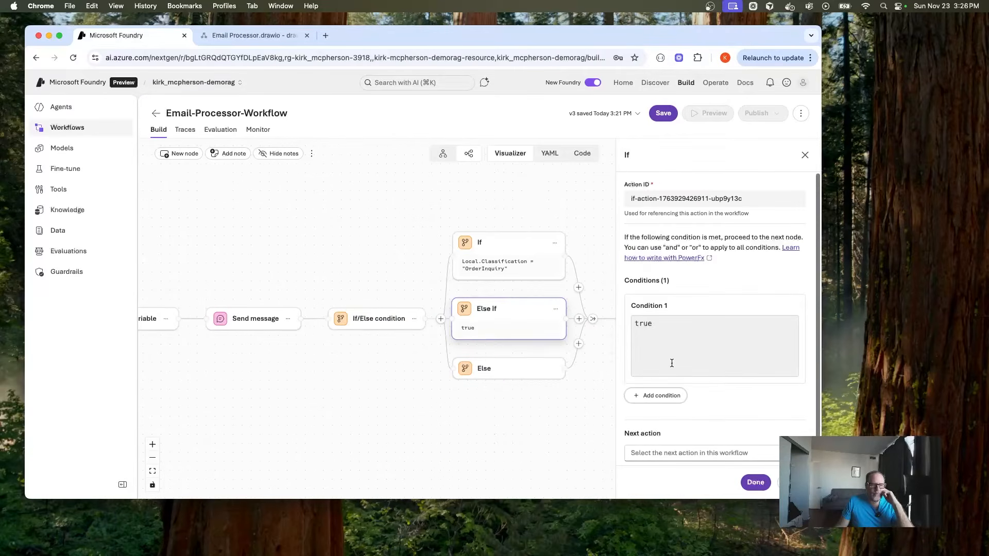
pyautogui.doubleClick(651, 326)
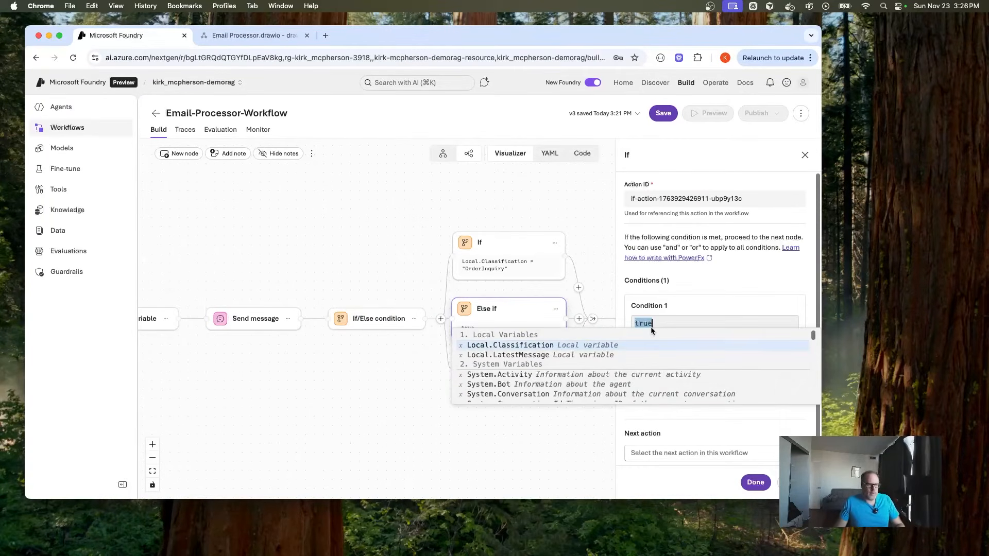
pyautogui.click(537, 344)
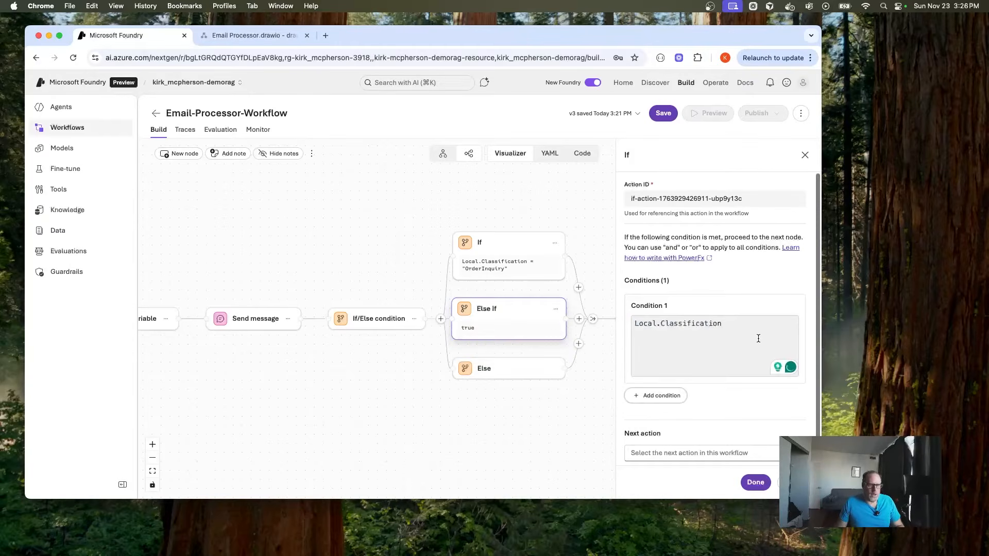
pyautogui.write('= "Pro')
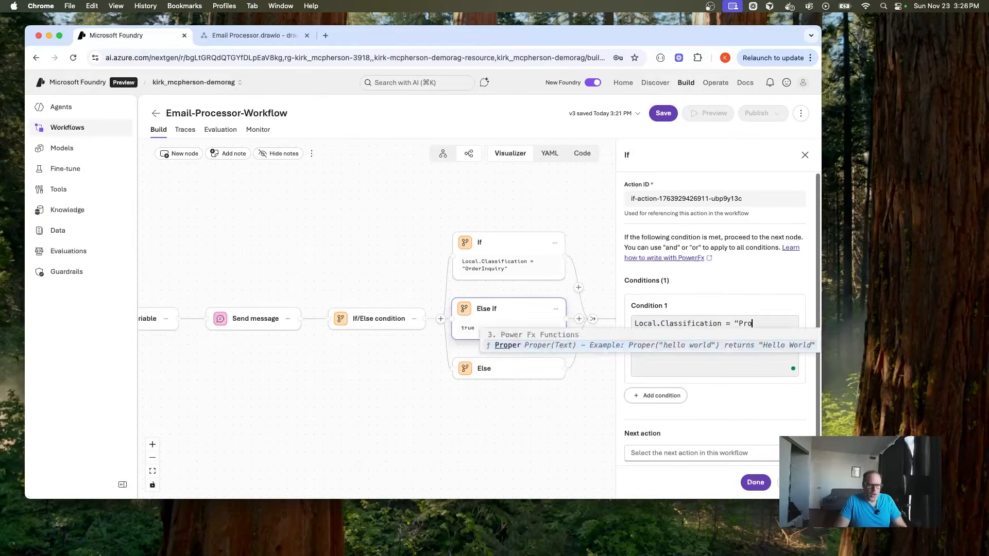
pyautogui.write('ductInquiry')
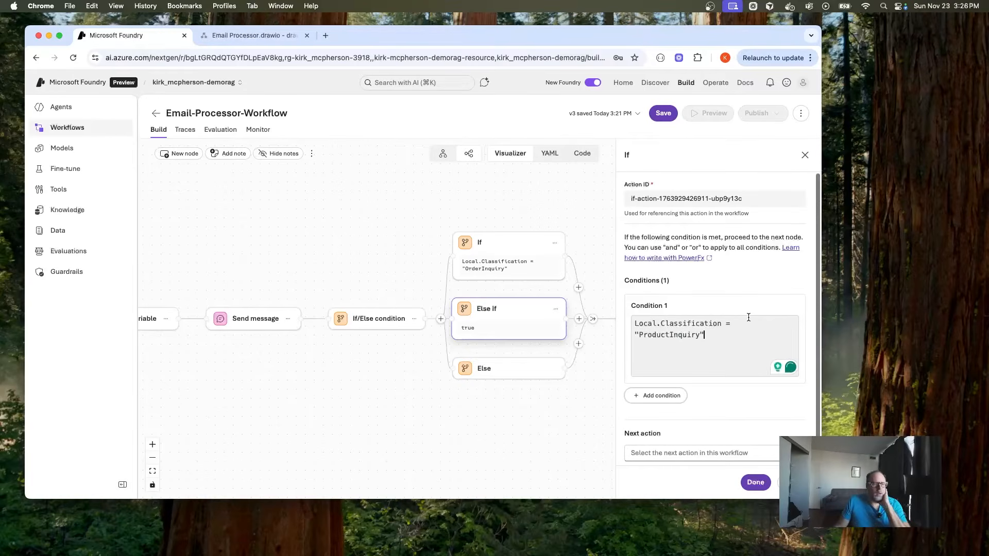
pyautogui.click(756, 482)
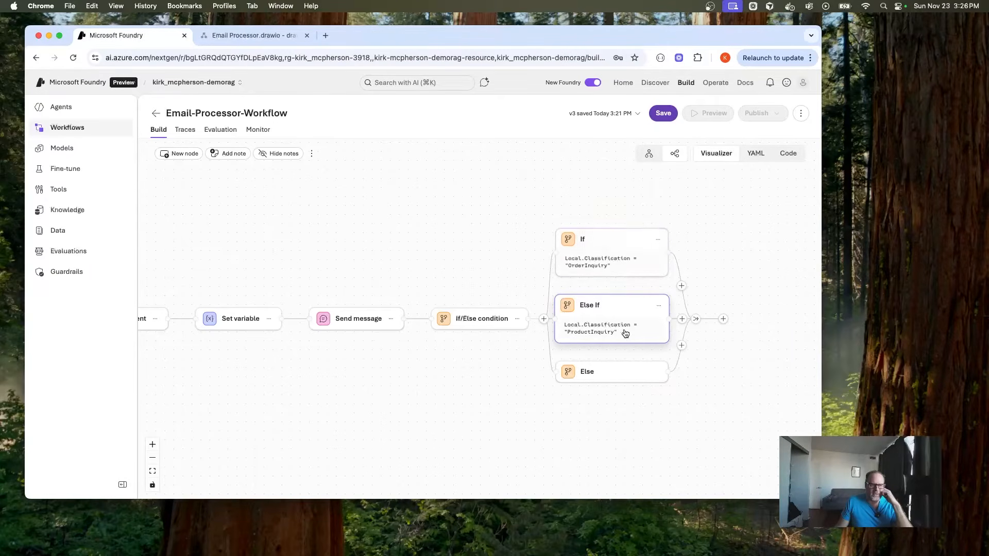
# Add an Invoke agent action to the Else path and select Email-Summary-Agent for it
pyautogui.click(681, 346)
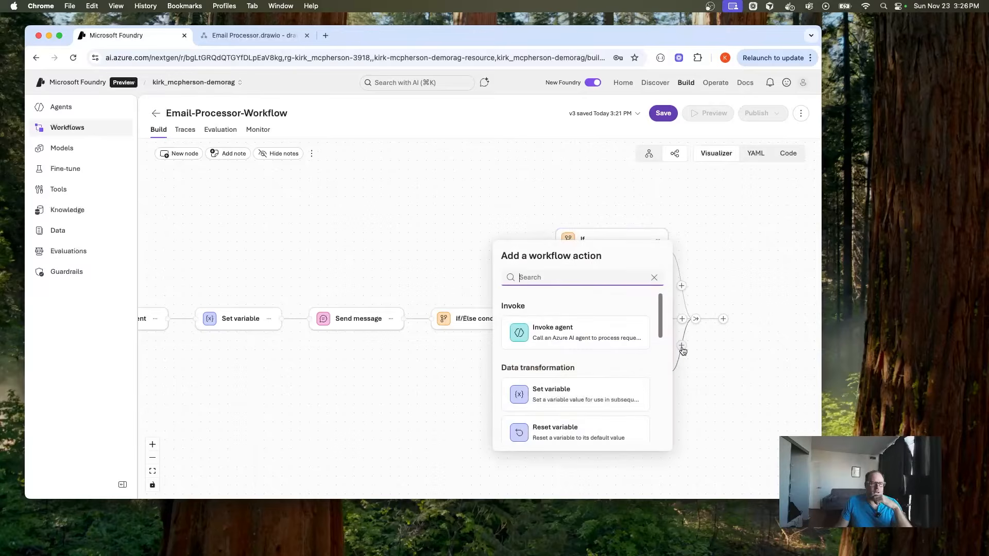
pyautogui.click(583, 342)
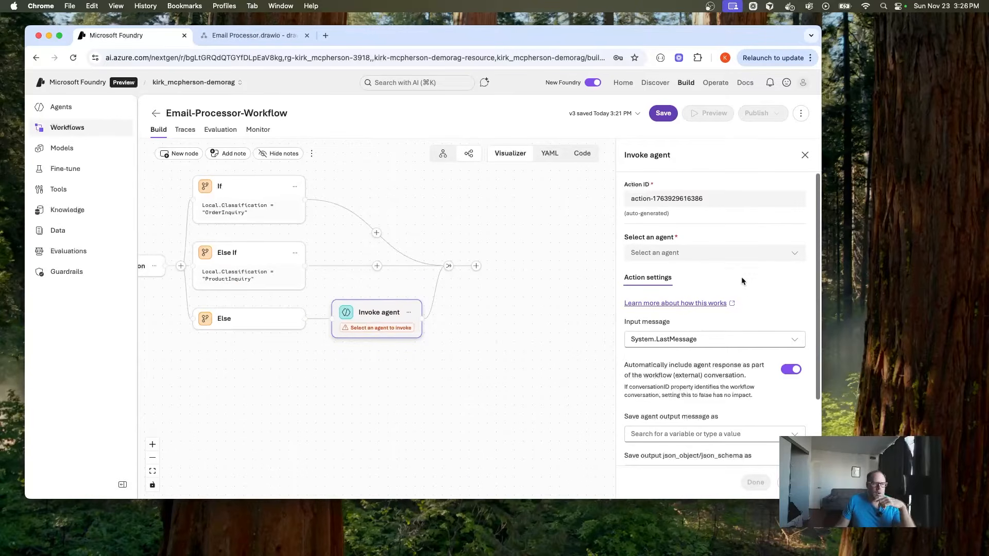
pyautogui.click(795, 254)
pyautogui.scroll(-1, 710, 296)
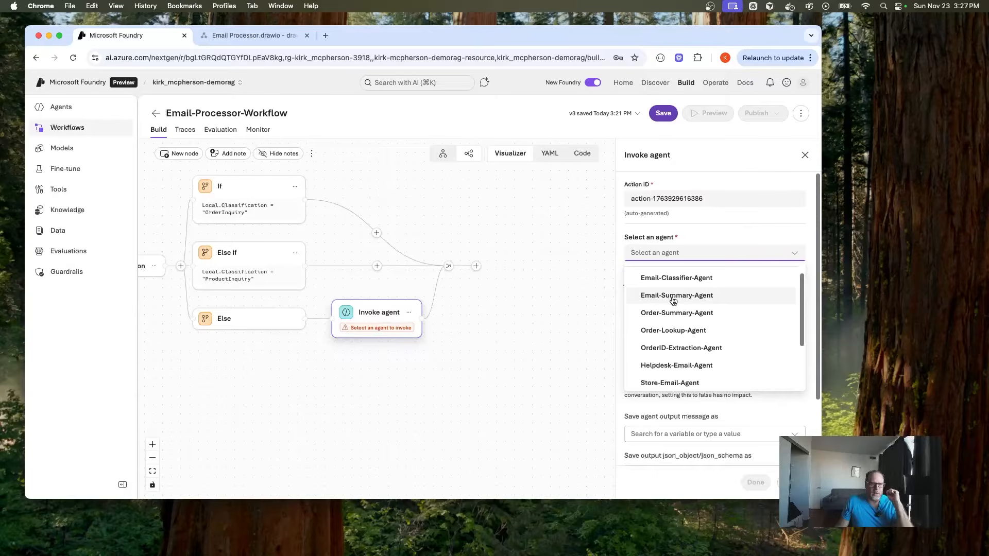
pyautogui.click(674, 301)
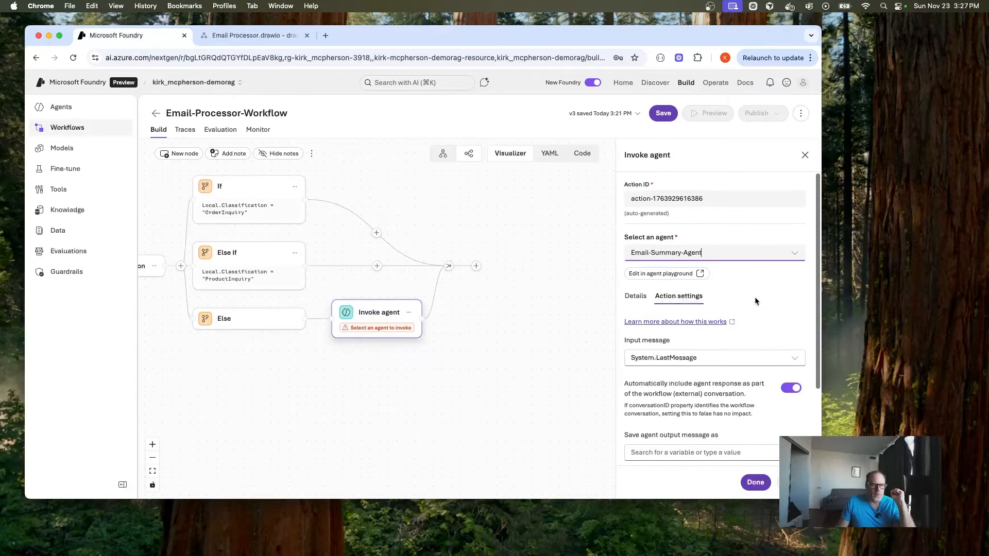
# Correct "helps" to "that helps" in Email-Summary-Agent's instructions, finish configuring the action and save the workflow
pyautogui.scroll(-2, 755, 300)
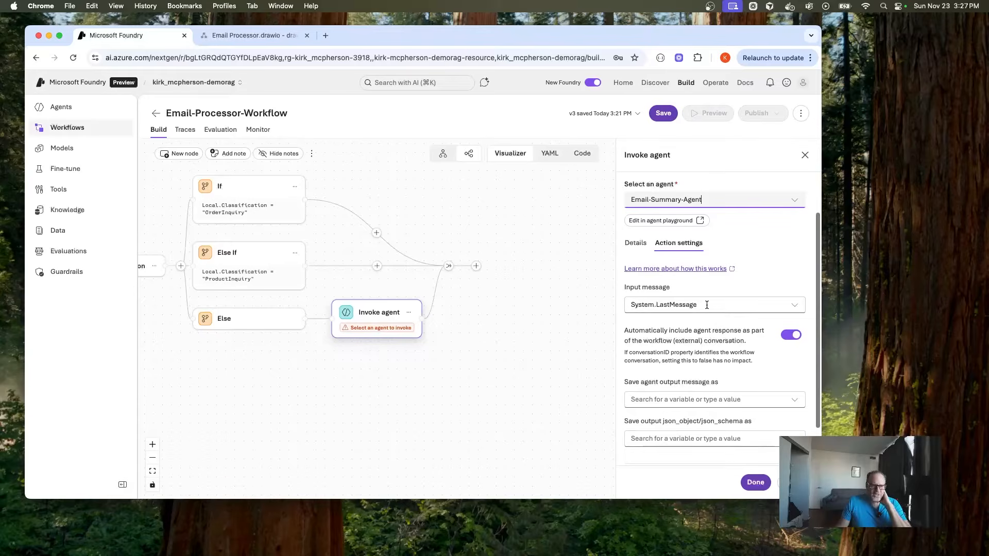
pyautogui.scroll(-1, 701, 301)
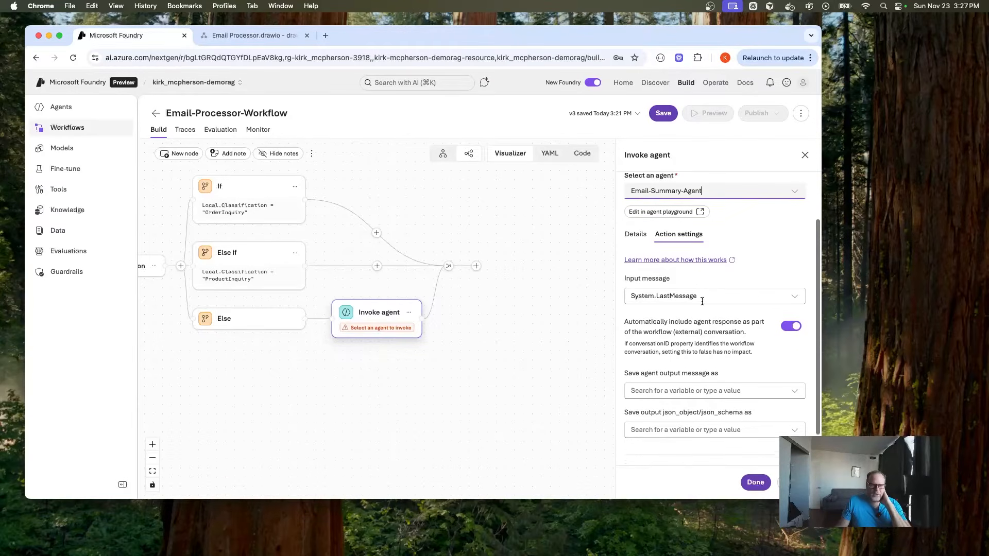
pyautogui.scroll(-3, 702, 304)
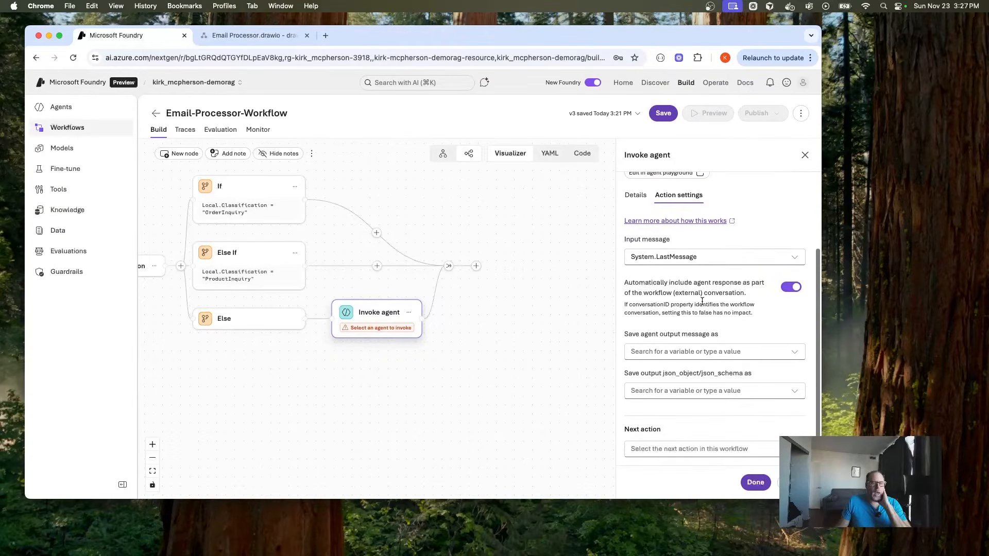
pyautogui.scroll(5, 721, 281)
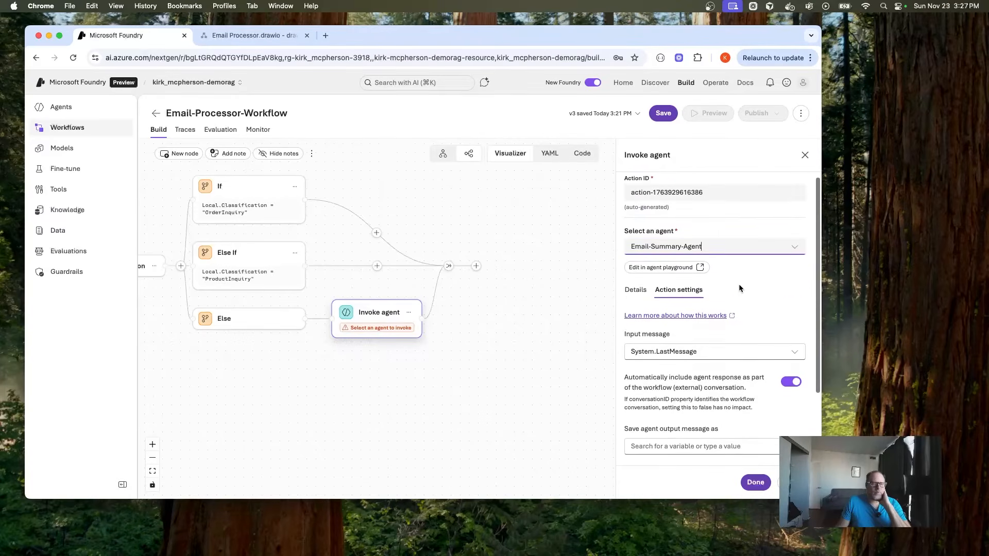
pyautogui.scroll(-2, 739, 285)
pyautogui.scroll(2, 732, 280)
pyautogui.click(636, 296)
pyautogui.scroll(-1, 720, 314)
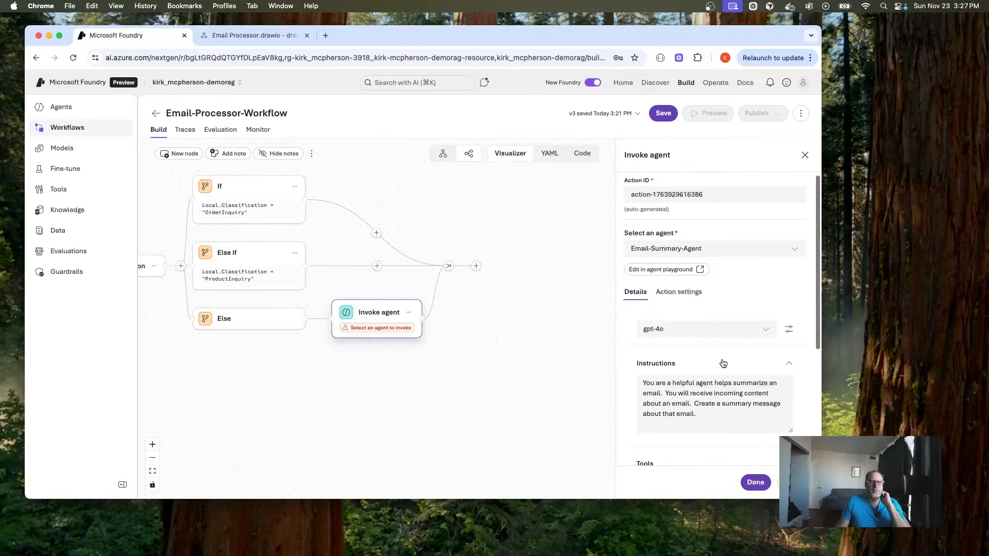
pyautogui.doubleClick(722, 382)
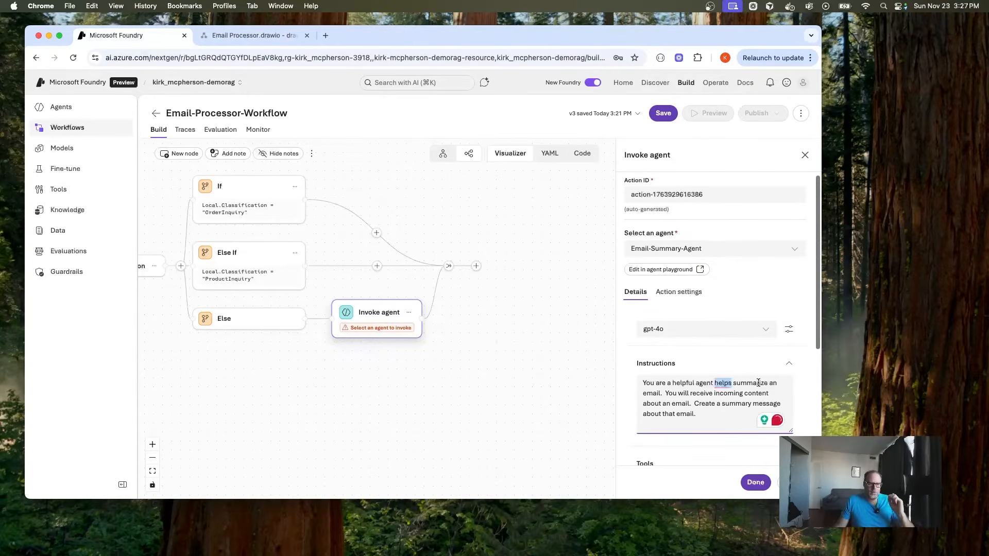
pyautogui.write('that helps')
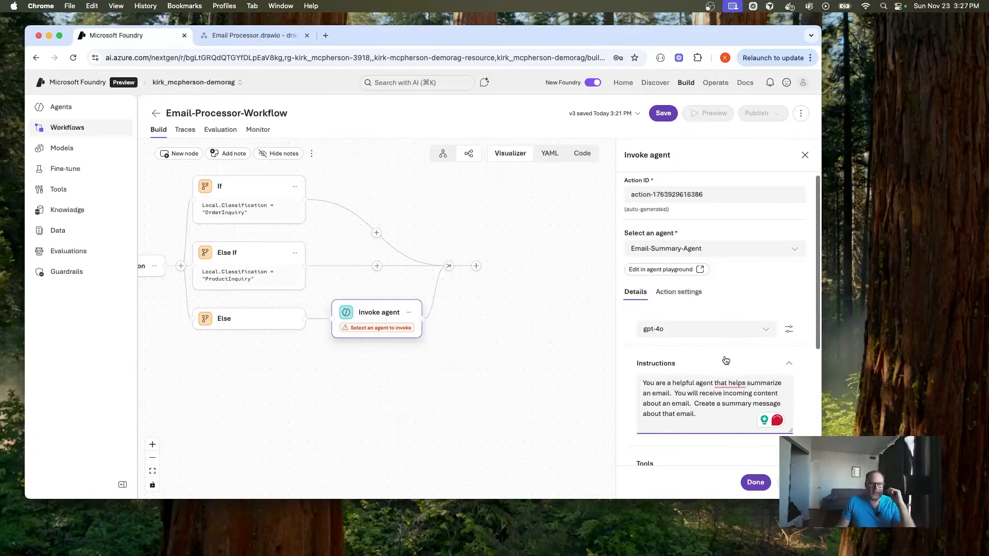
pyautogui.click(755, 484)
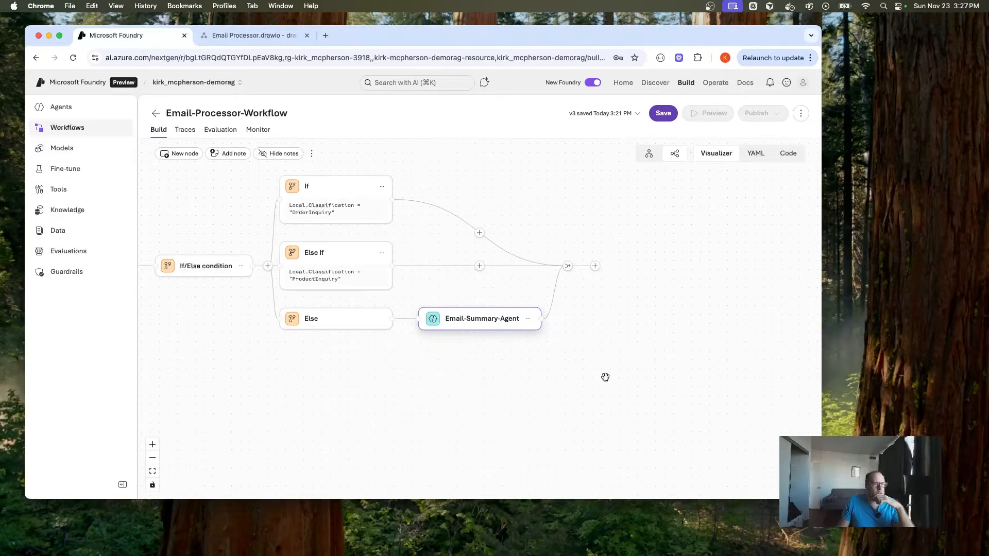
pyautogui.click(662, 114)
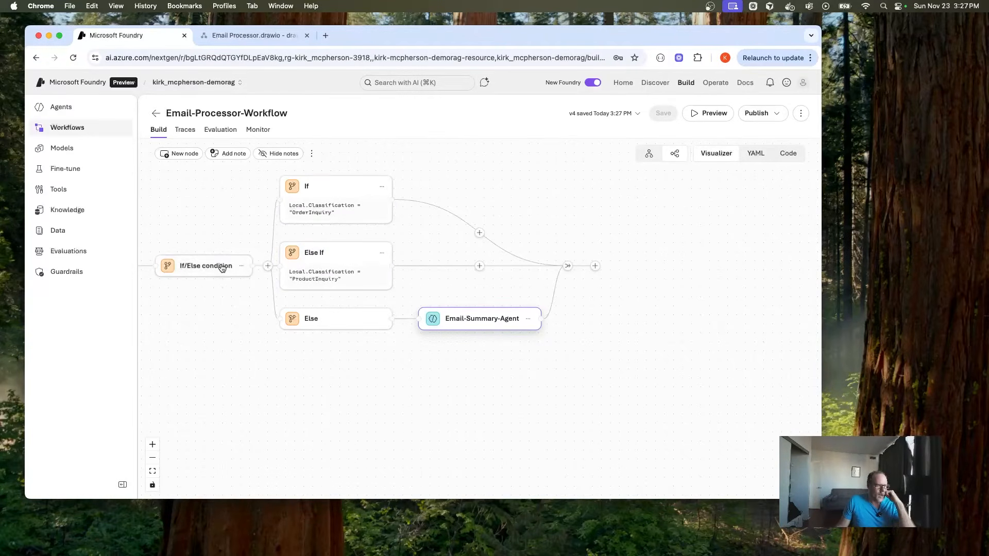
# Run a preview of the workflow with the copied "Return Order" sample email and examine which nodes were executed
pyautogui.click(708, 115)
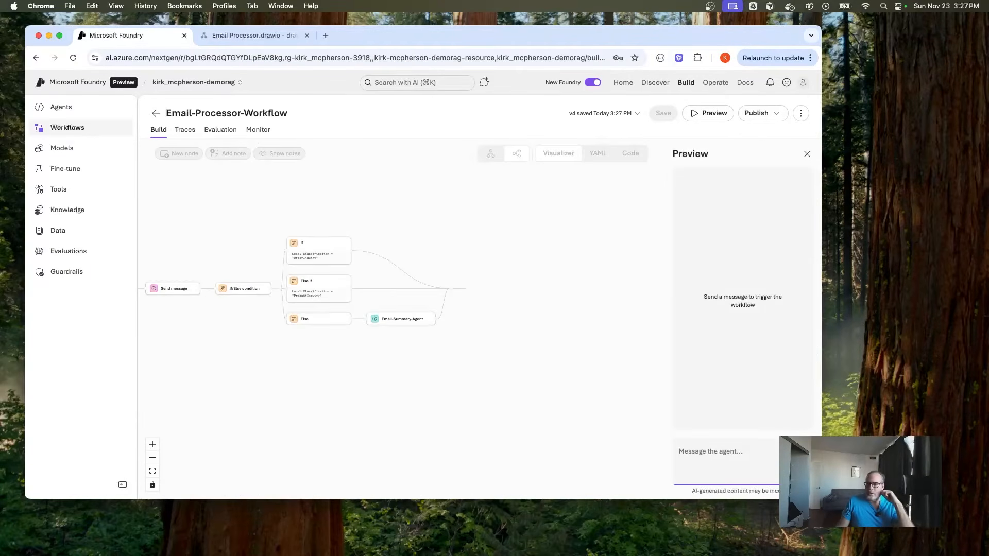
pyautogui.press('super+Tab')
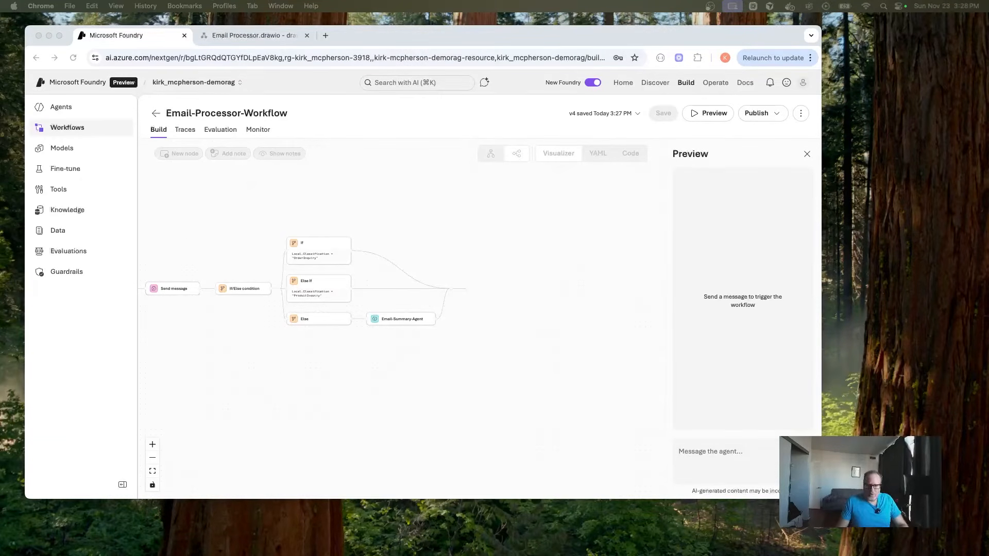
pyautogui.click(725, 453)
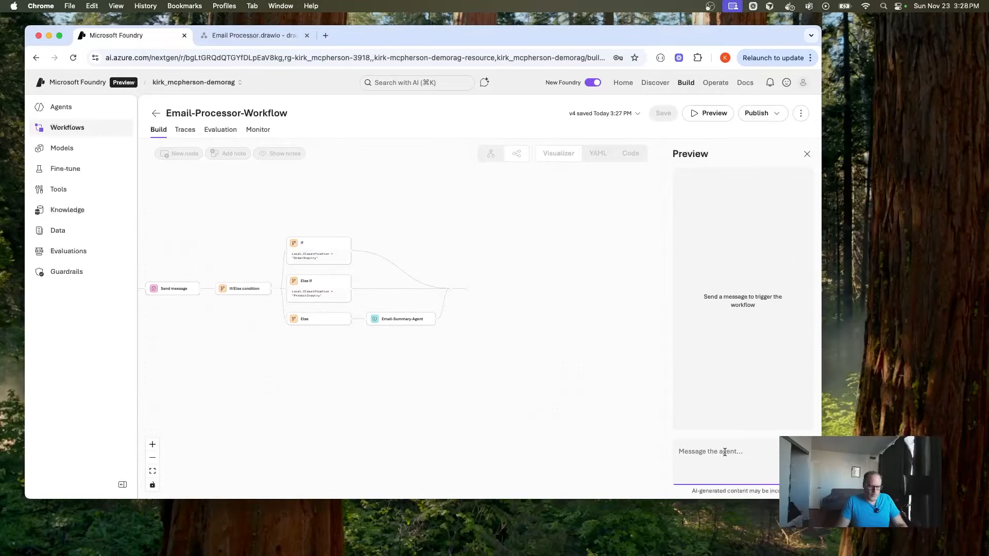
pyautogui.press('super+v')
pyautogui.press('Return')
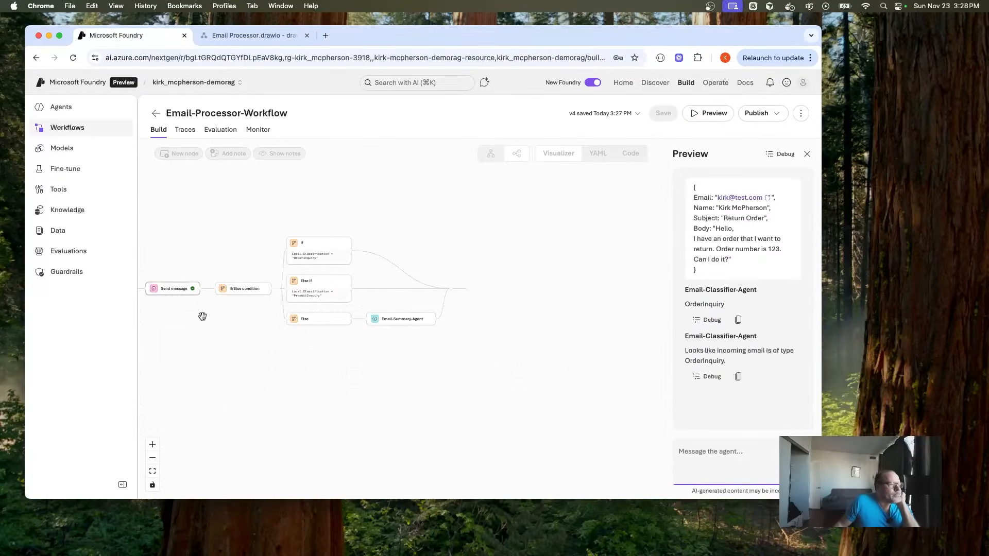
pyautogui.moveTo(209, 320); pyautogui.dragTo(393, 315)
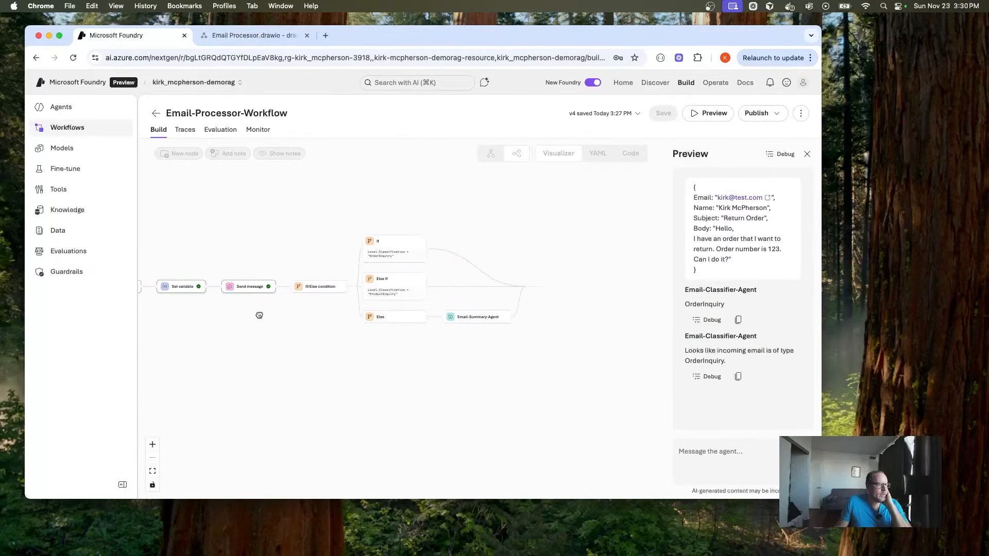
pyautogui.moveTo(258, 313); pyautogui.dragTo(362, 328)
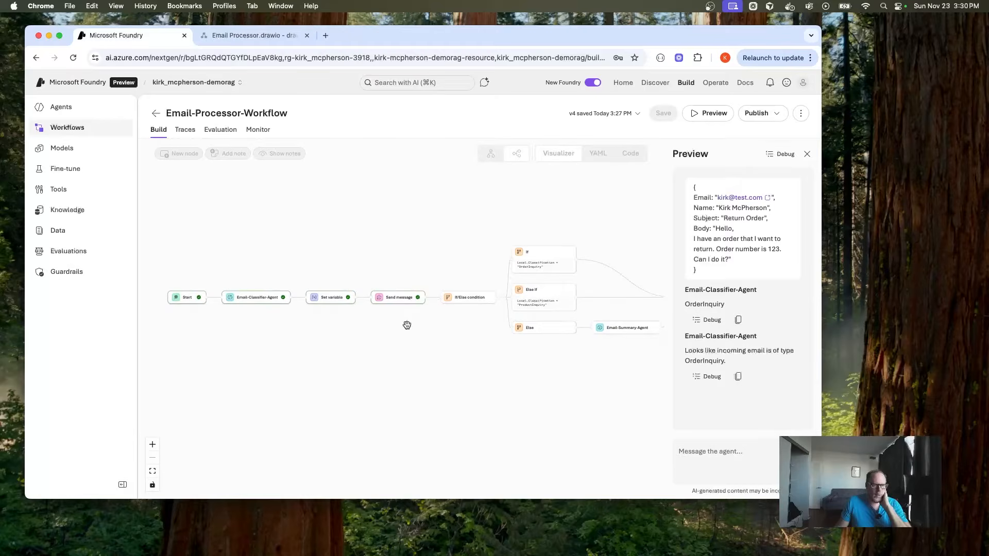
pyautogui.moveTo(434, 323); pyautogui.dragTo(380, 322)
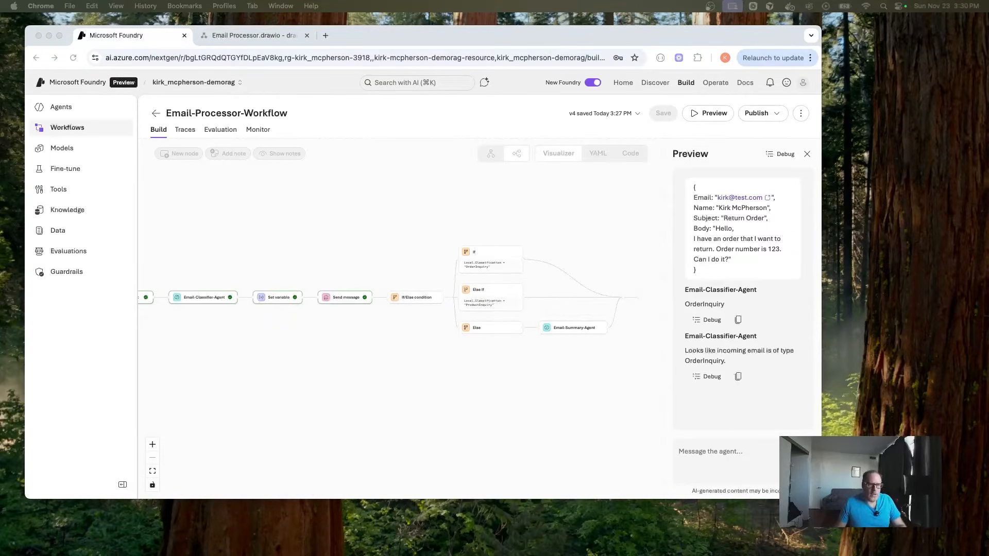
# Run the preview with the copied "My Account" sample email, examine the agents' replies and executed path, and close the preview
pyautogui.click(723, 453)
pyautogui.press('super+v')
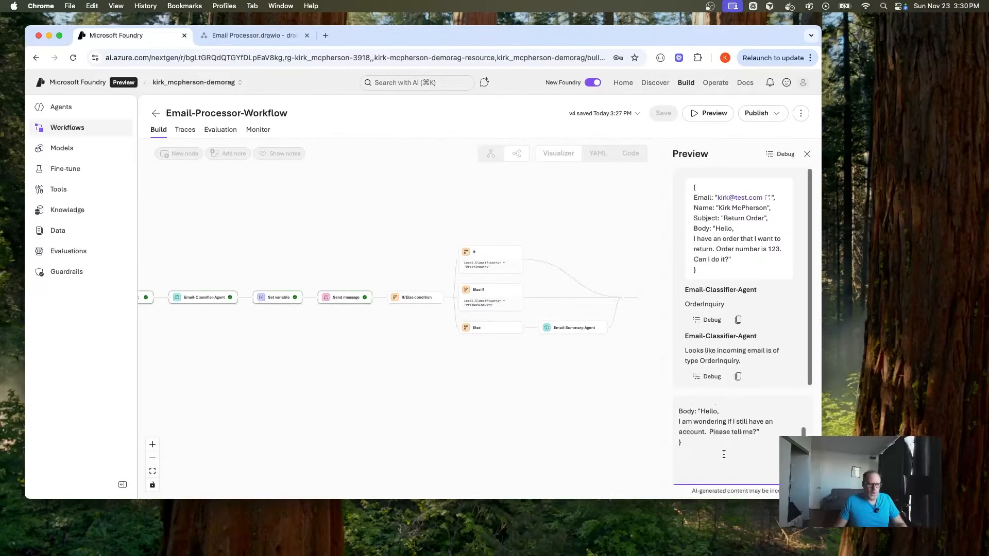
pyautogui.scroll(2, 725, 428)
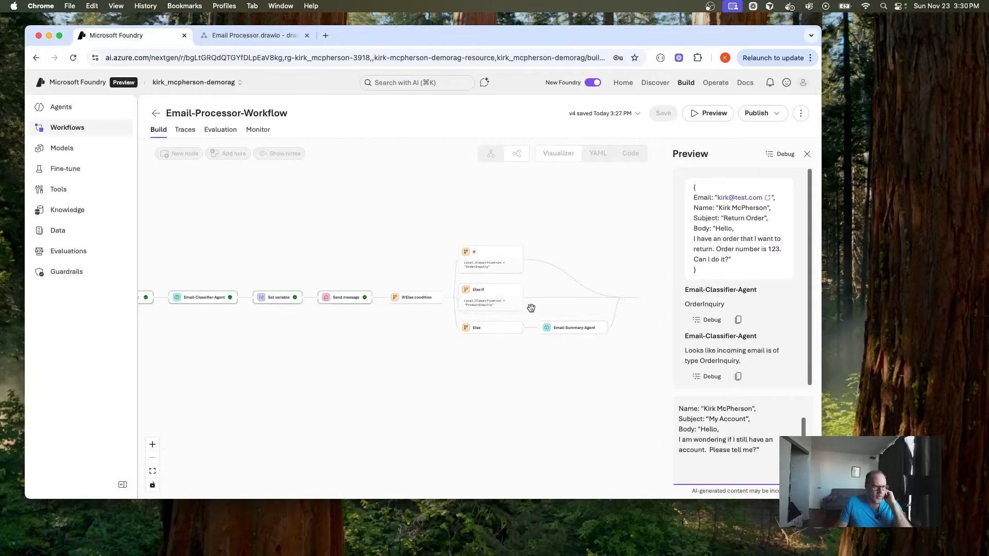
pyautogui.press('Return')
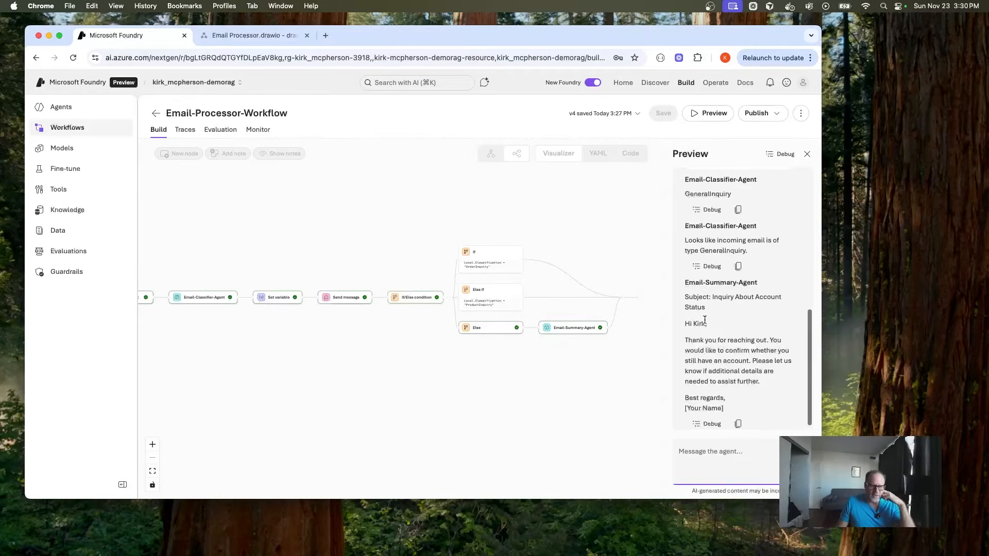
pyautogui.scroll(-1, 730, 330)
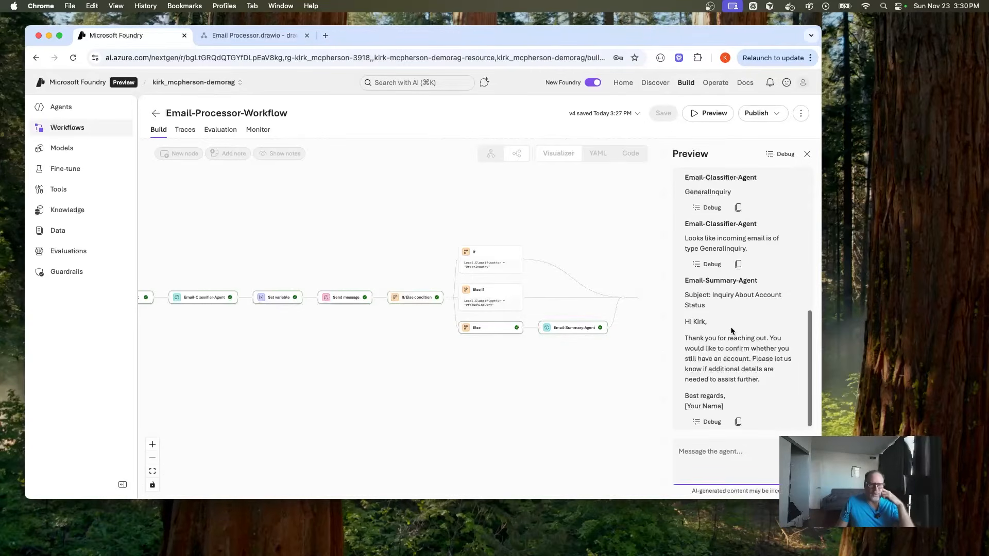
pyautogui.scroll(-1, 731, 330)
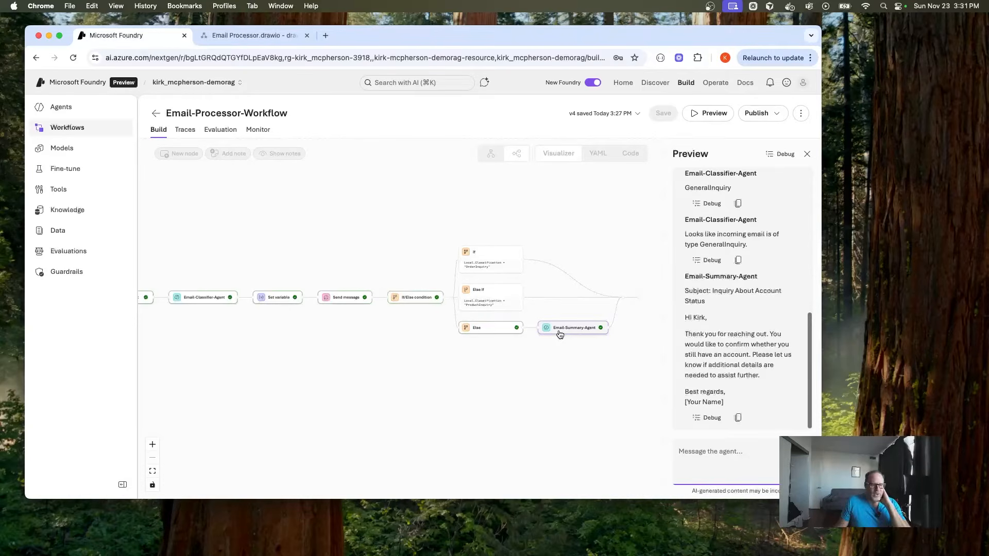
pyautogui.moveTo(324, 350)
pyautogui.mouseDown()
pyautogui.moveTo(362, 346)
pyautogui.moveTo(316, 362)
pyautogui.mouseUp()
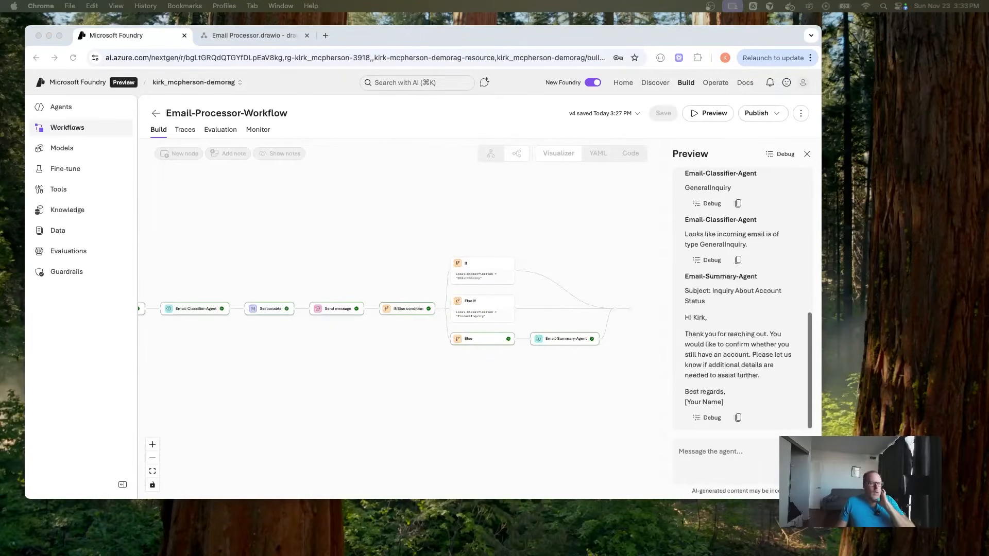
pyautogui.click(486, 276)
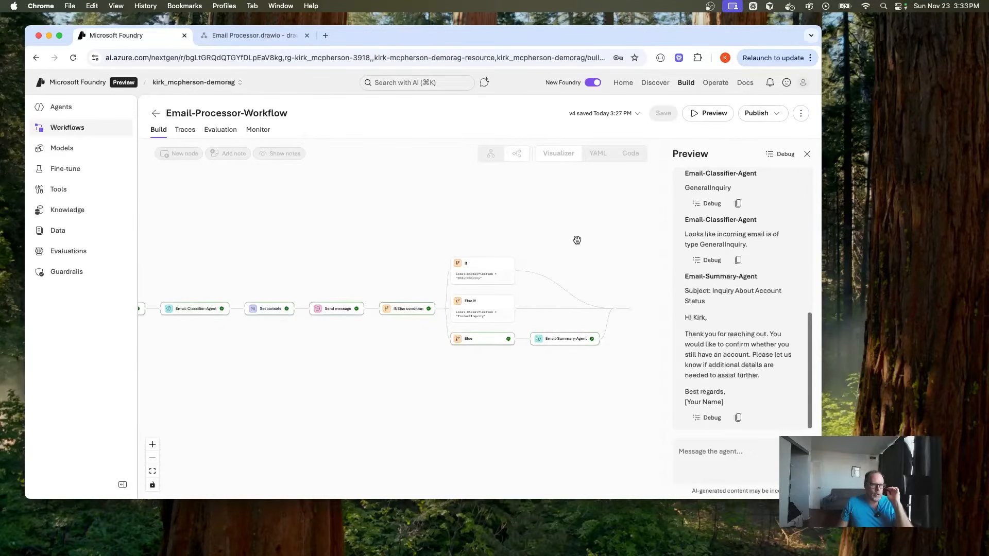
pyautogui.click(807, 157)
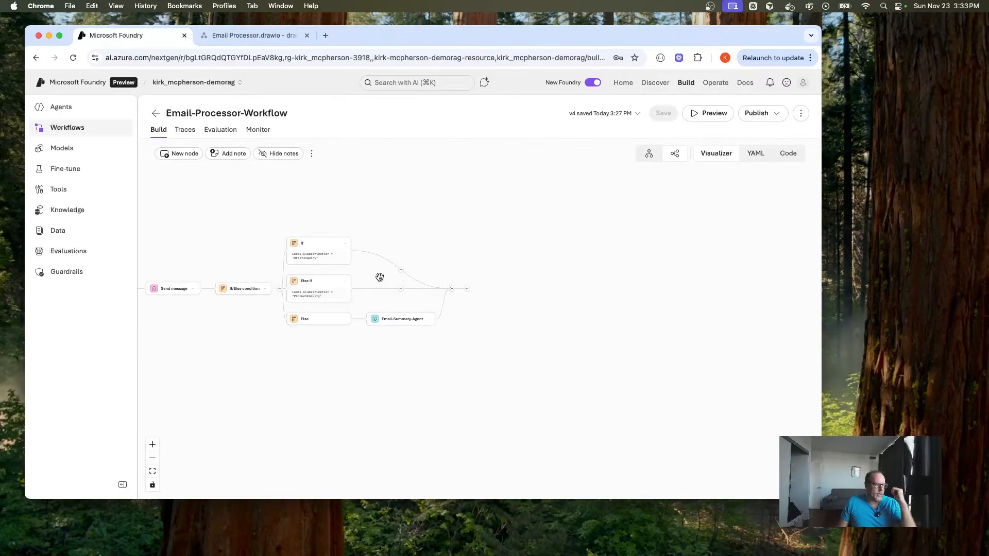
# Add an Invoke agent action to the If path for "OrderInquiry"
pyautogui.click(401, 270)
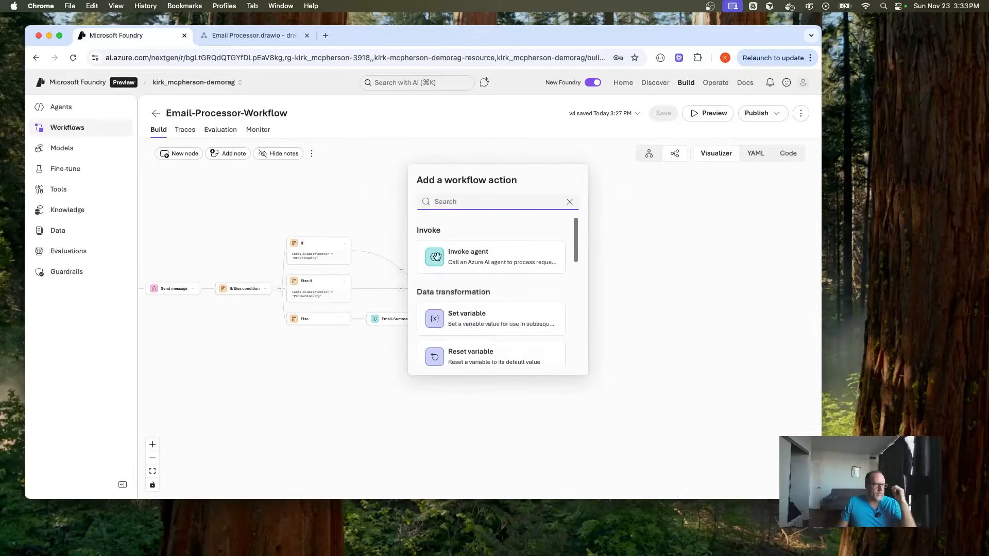
pyautogui.click(469, 264)
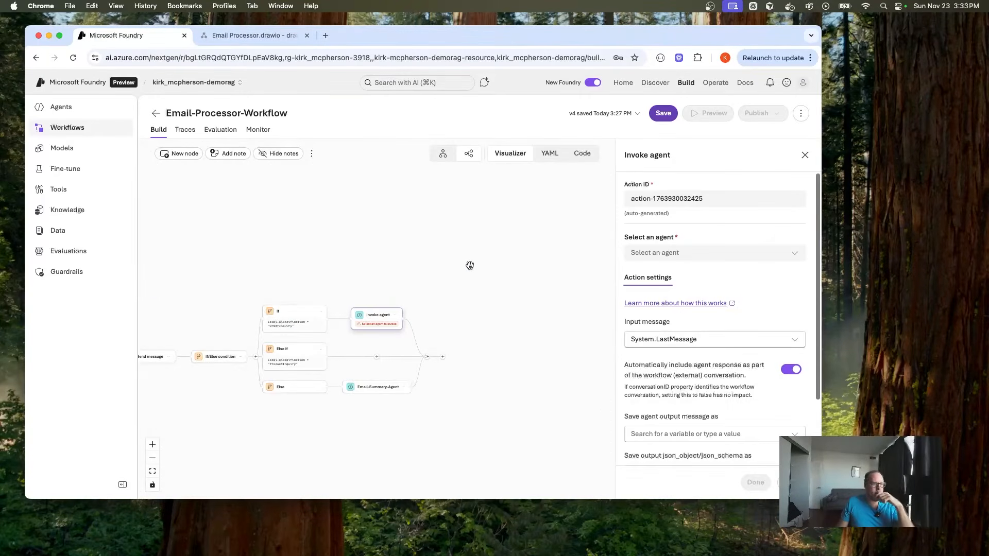
# Switch to the Email Processor.drawio diagram and review the agent steps of the Order Inquiry branch
pyautogui.click(258, 37)
pyautogui.click(263, 214)
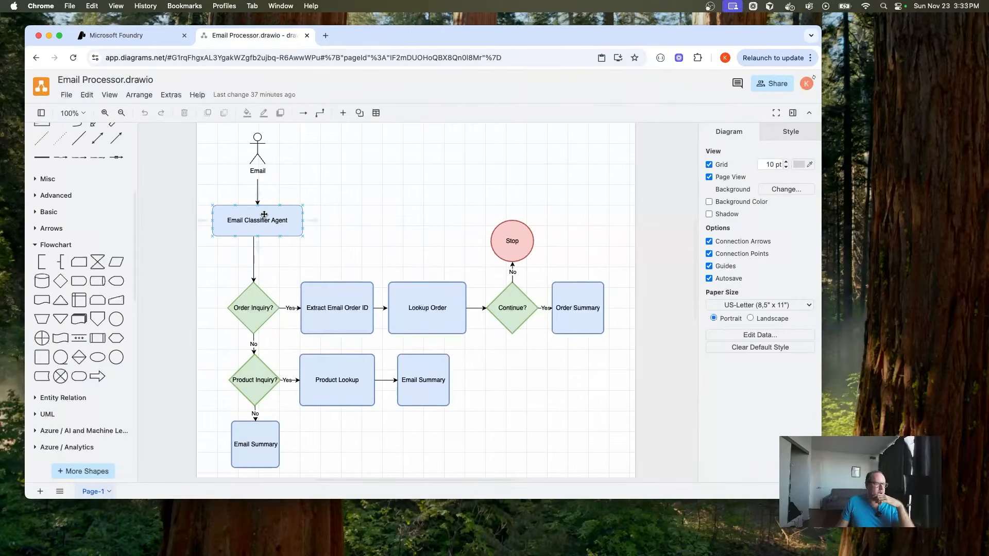
pyautogui.click(330, 264)
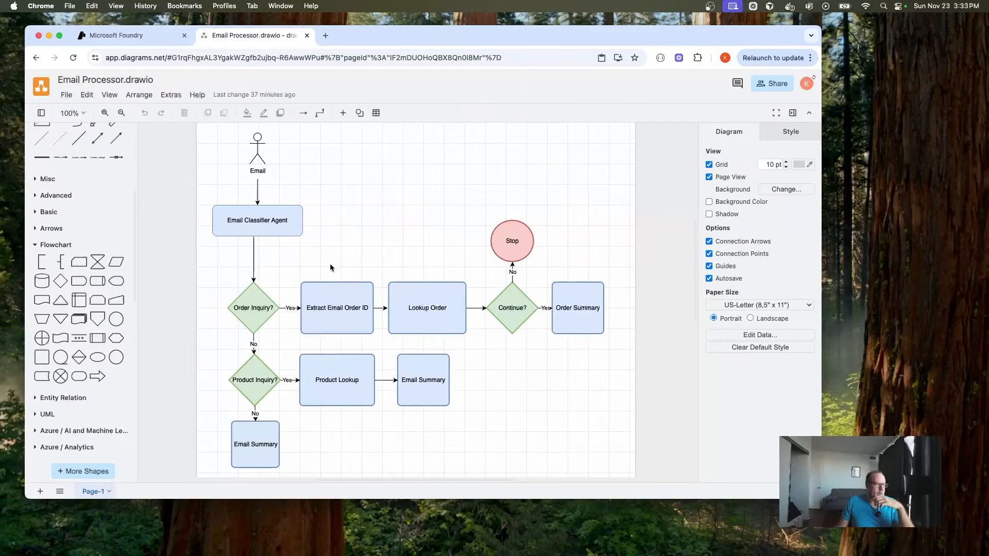
pyautogui.click(323, 316)
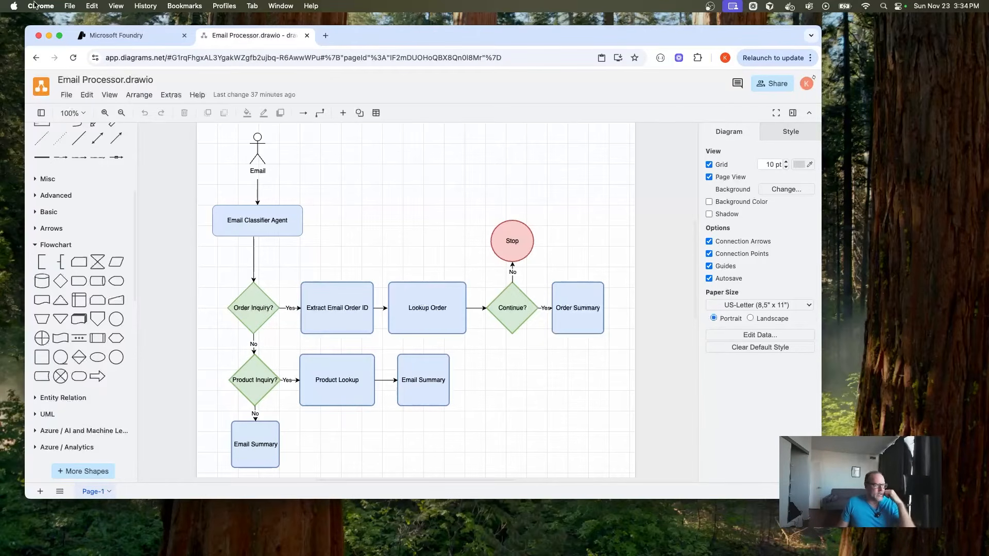
# Return to the Microsoft Foundry workflow and assign OrderID-Extraction-Agent to the Invoke agent action on the "OrderInquiry" path
pyautogui.click(116, 35)
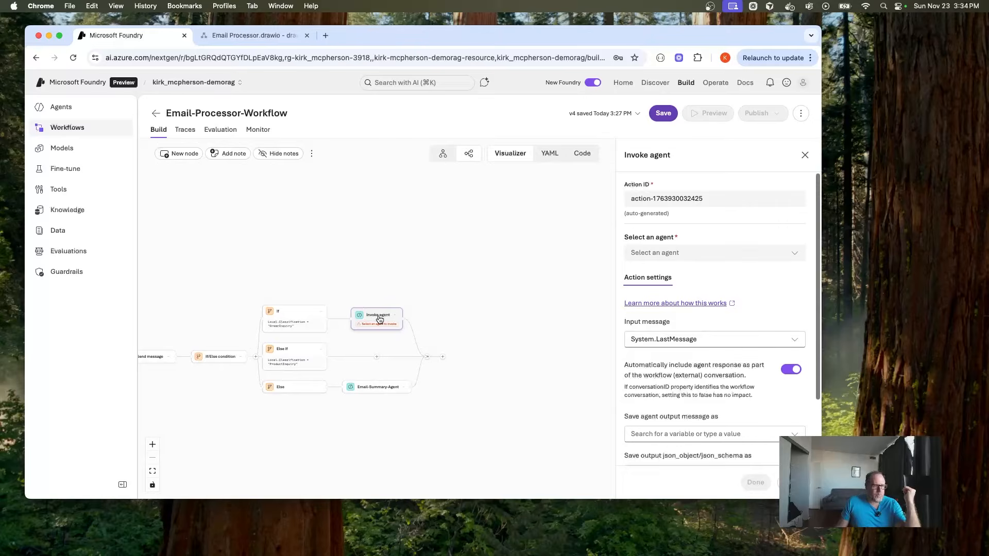
pyautogui.click(795, 255)
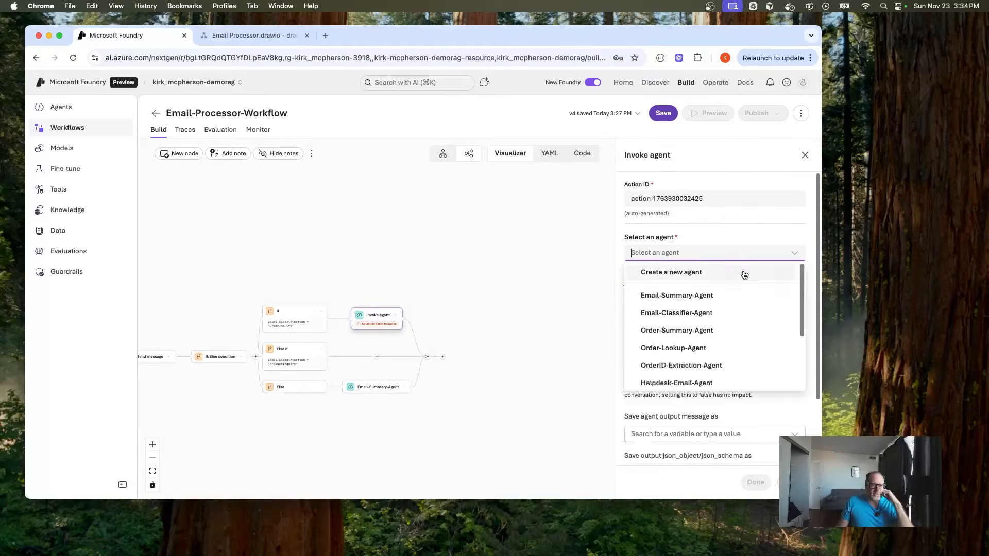
pyautogui.scroll(-1, 690, 302)
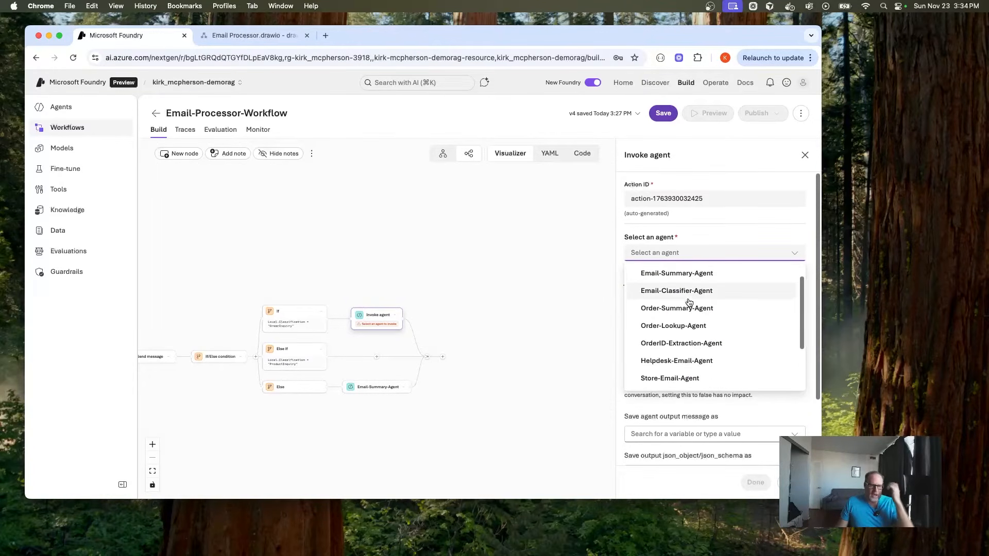
pyautogui.click(682, 343)
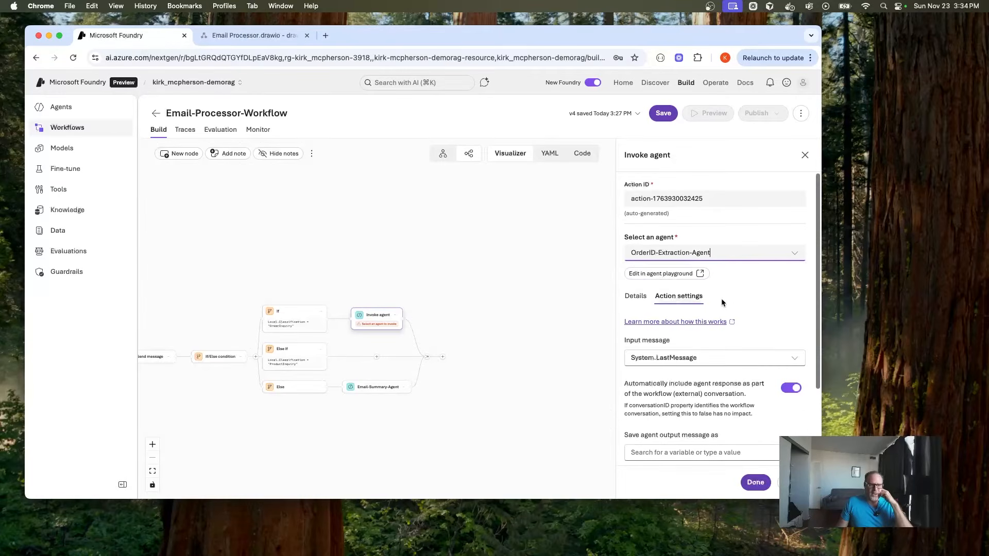
# Examine the model and full instructions of OrderID-Extraction-Agent in the action's details
pyautogui.click(629, 302)
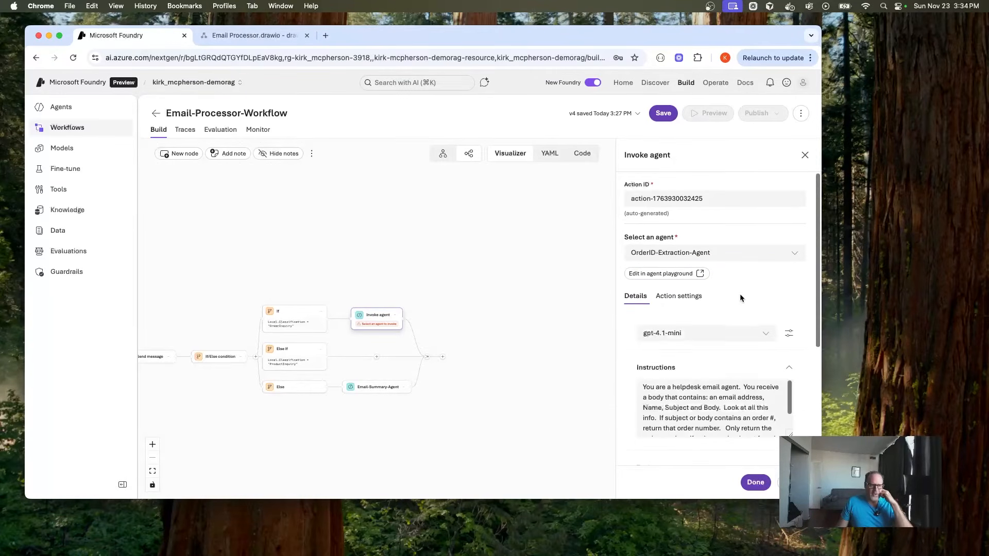
pyautogui.scroll(-1, 761, 289)
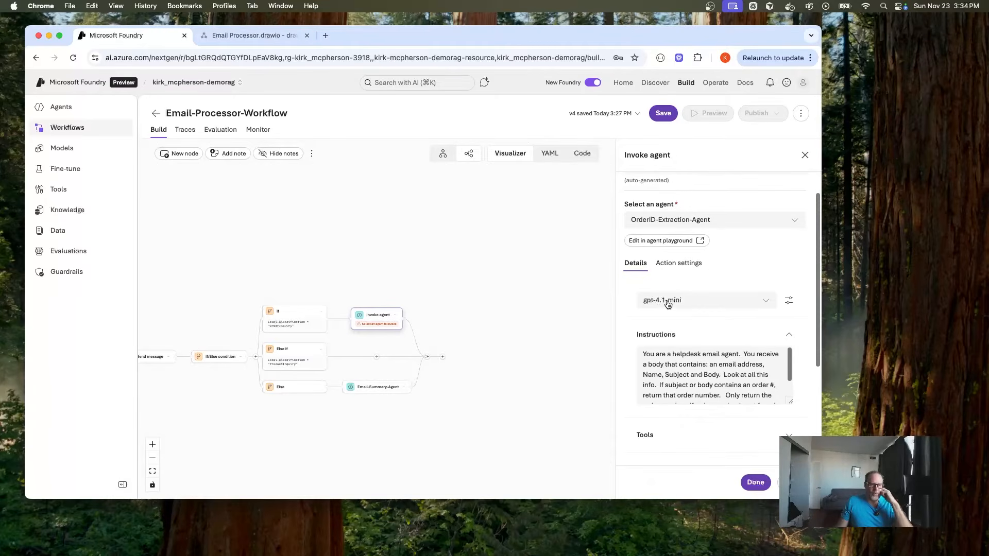
pyautogui.scroll(-1, 705, 310)
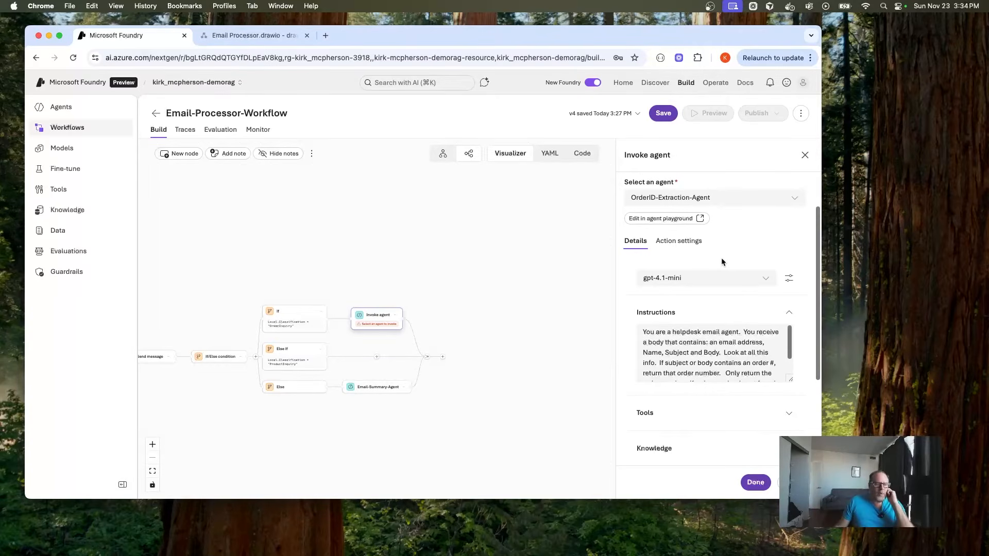
pyautogui.scroll(-1, 692, 317)
pyautogui.scroll(-1, 694, 314)
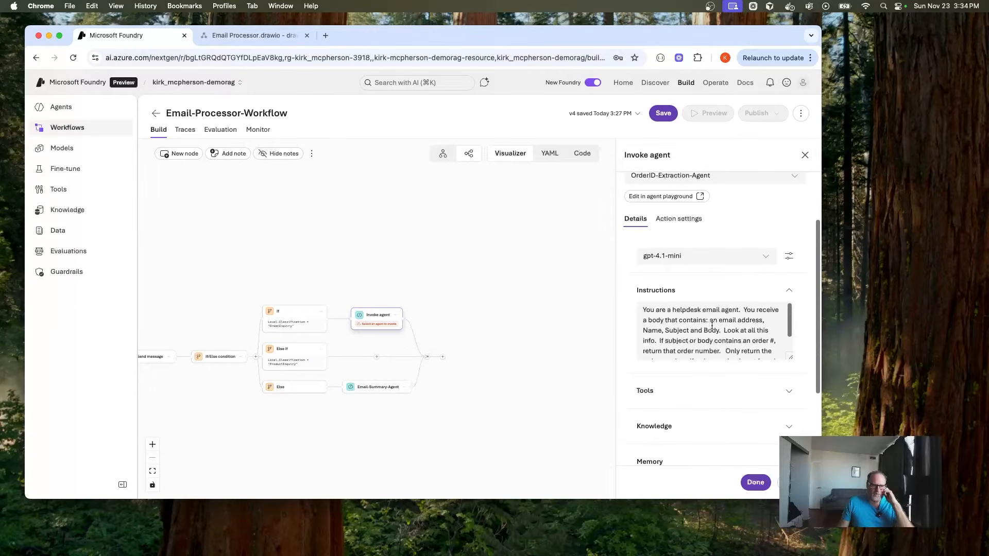
pyautogui.scroll(-1, 716, 324)
pyautogui.scroll(-2, 731, 322)
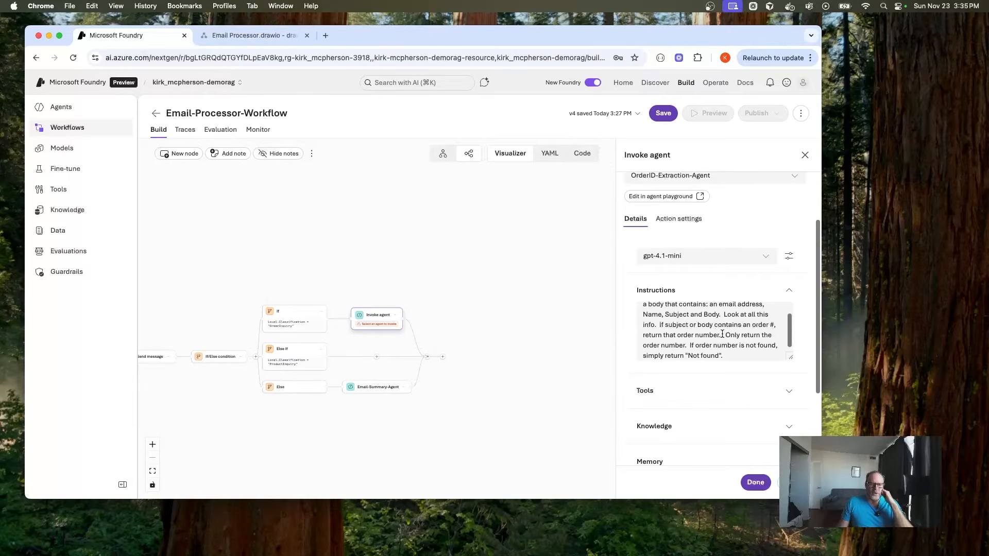
pyautogui.scroll(-1, 716, 333)
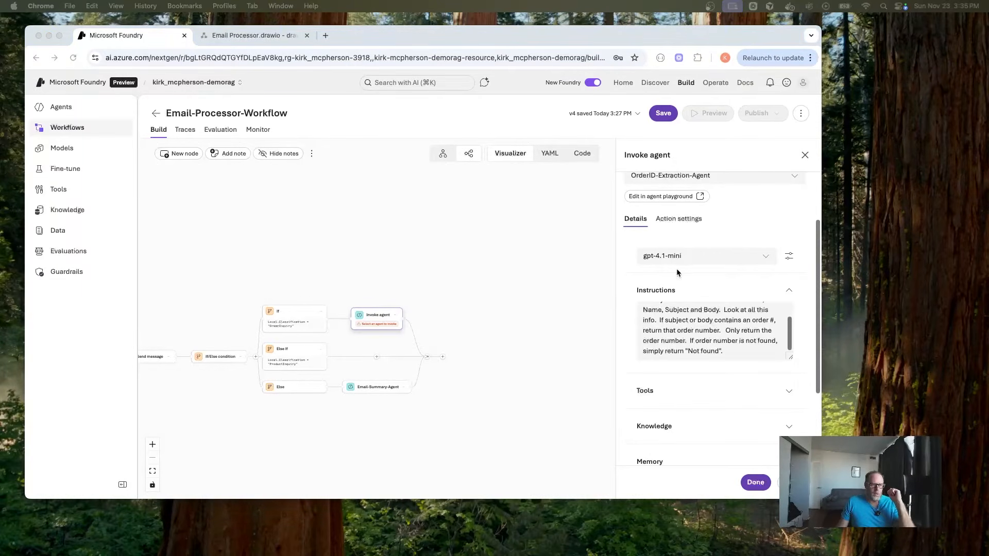
# Save the OrderID-Extraction-Agent output message as Local.LatestMessage, finish the action and save the workflow
pyautogui.click(662, 219)
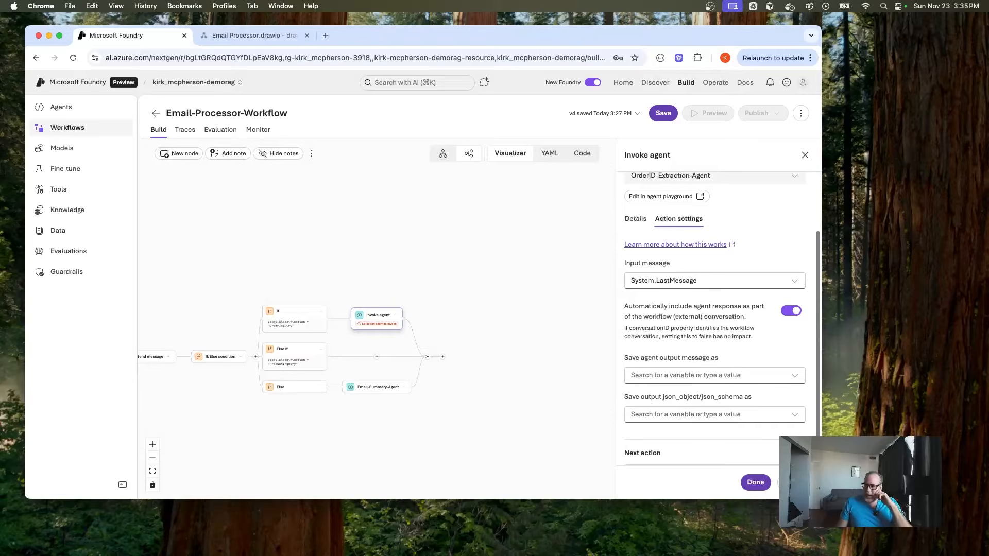
pyautogui.click(748, 375)
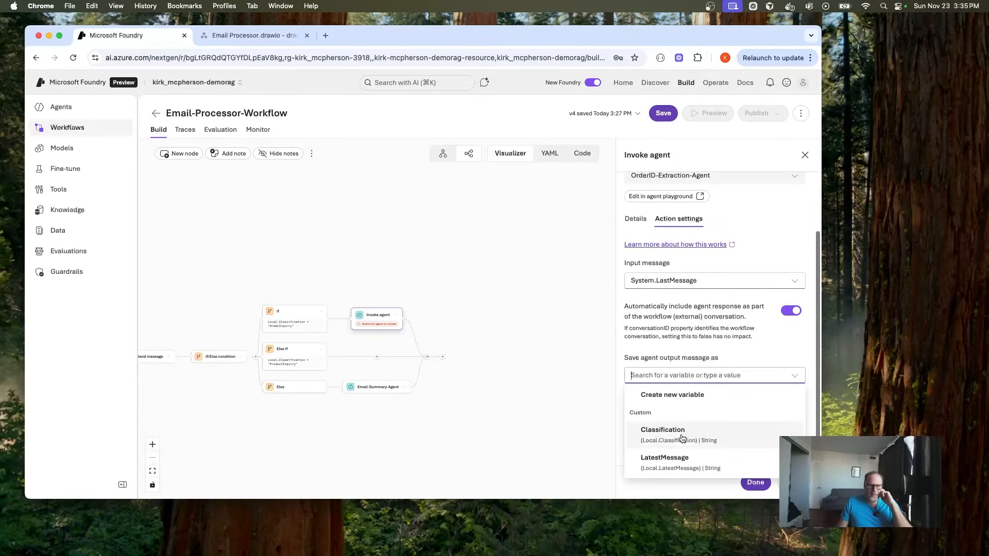
pyautogui.click(675, 464)
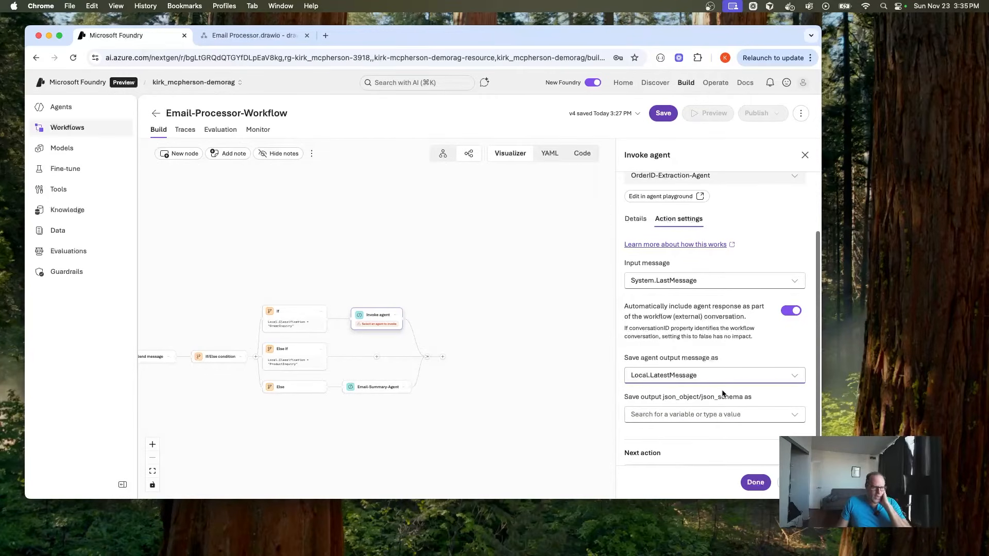
pyautogui.click(755, 482)
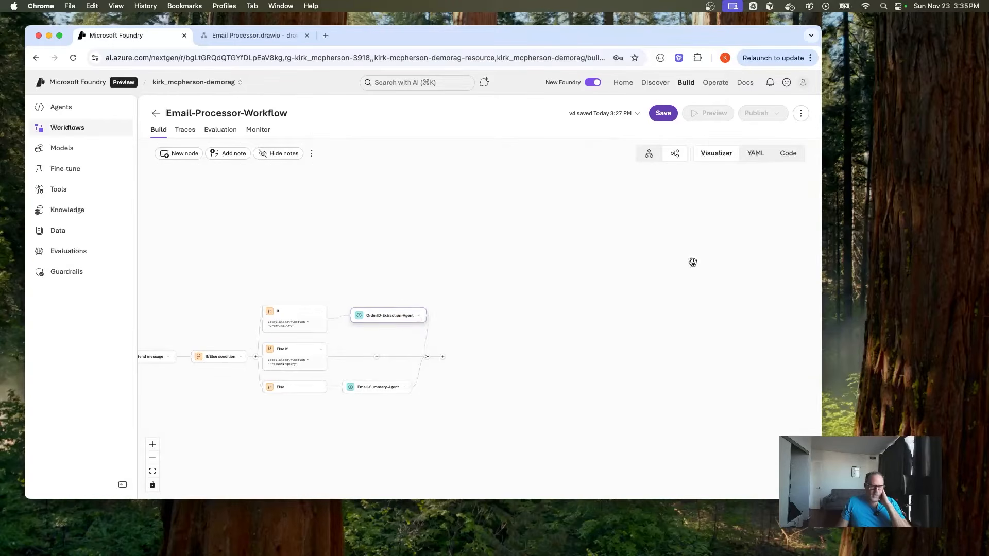
pyautogui.click(661, 116)
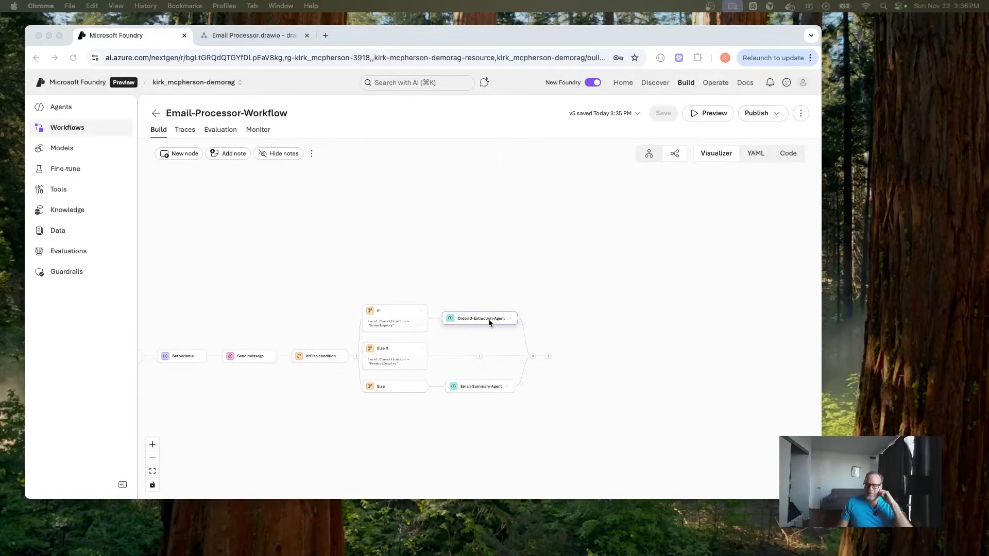
# Add a Set variable action directly after OrderID-Extraction-Agent on the "OrderInquiry" path
pyautogui.click(489, 273)
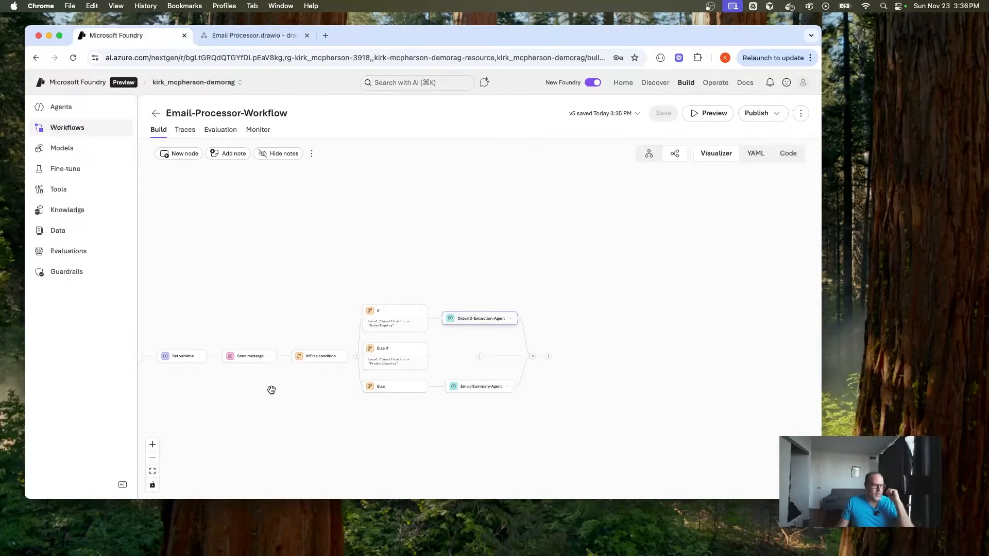
pyautogui.click(153, 444)
pyautogui.click(152, 446)
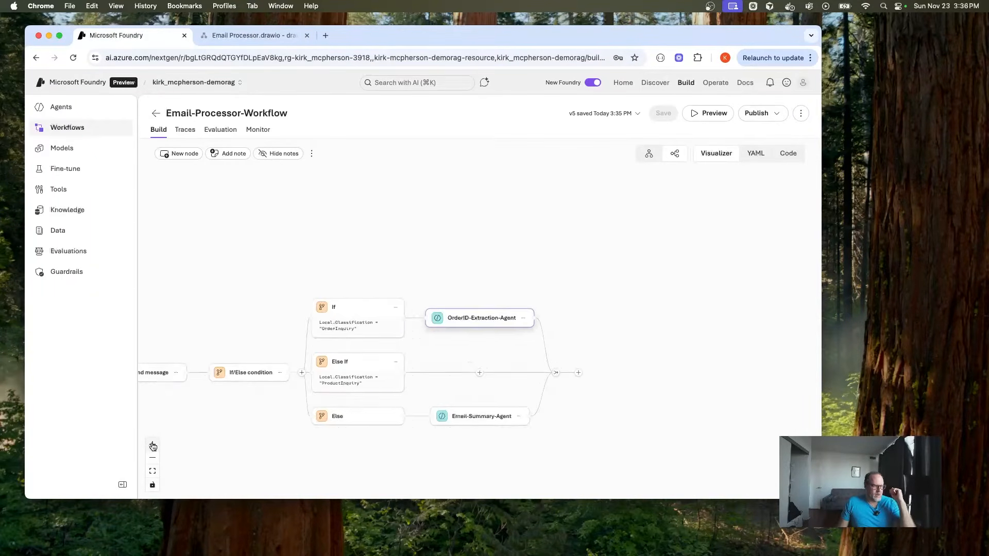
pyautogui.click(152, 446)
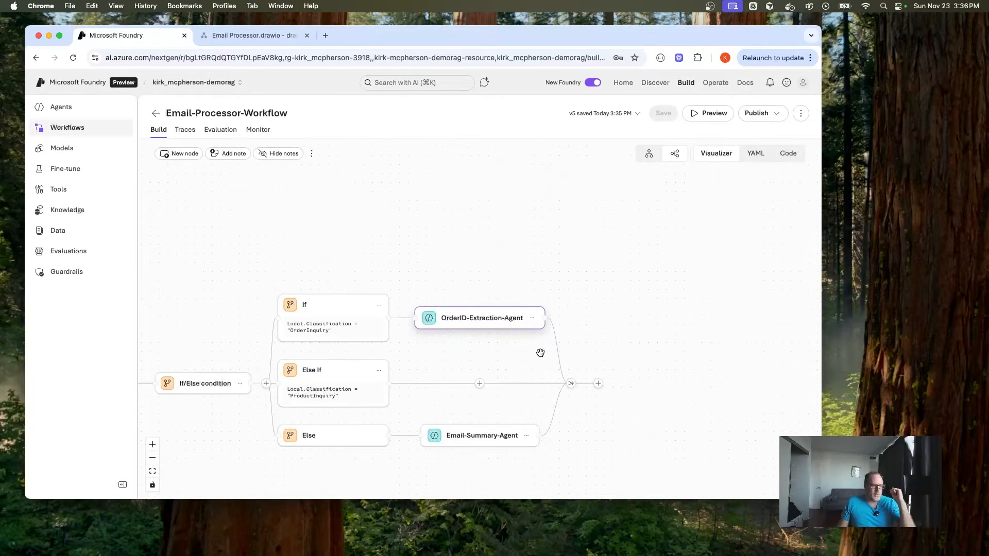
pyautogui.click(557, 353)
pyautogui.scroll(-1, 636, 356)
pyautogui.click(634, 367)
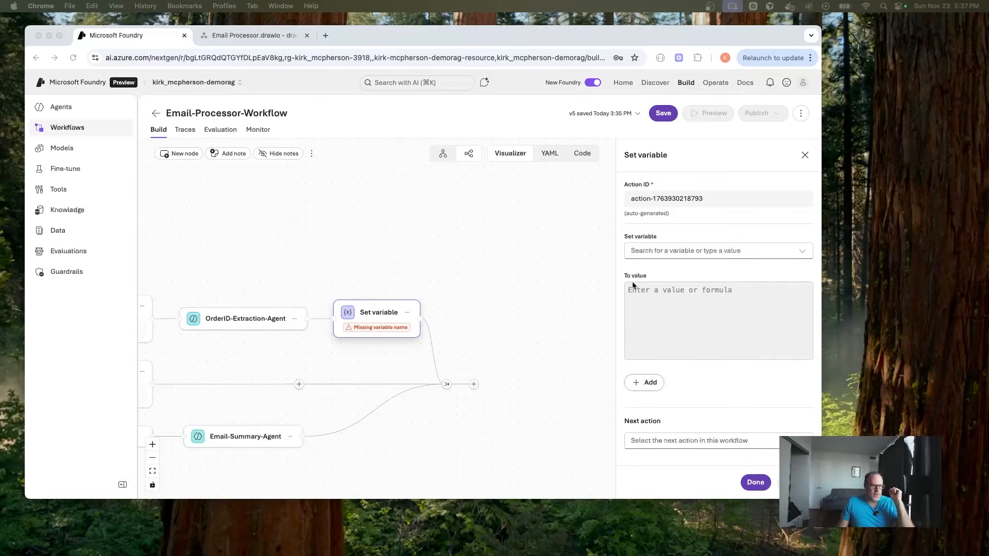
# Create the variable Local.OrderNumber in the Set variable action and set its value to Last(Local.LatestMessage).Text
pyautogui.click(712, 251)
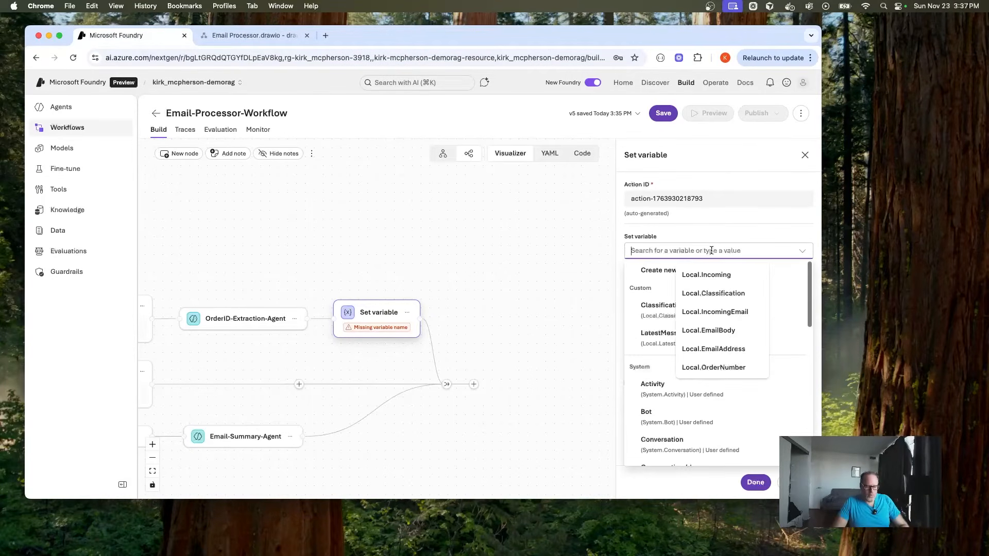
pyautogui.write('Local.Order')
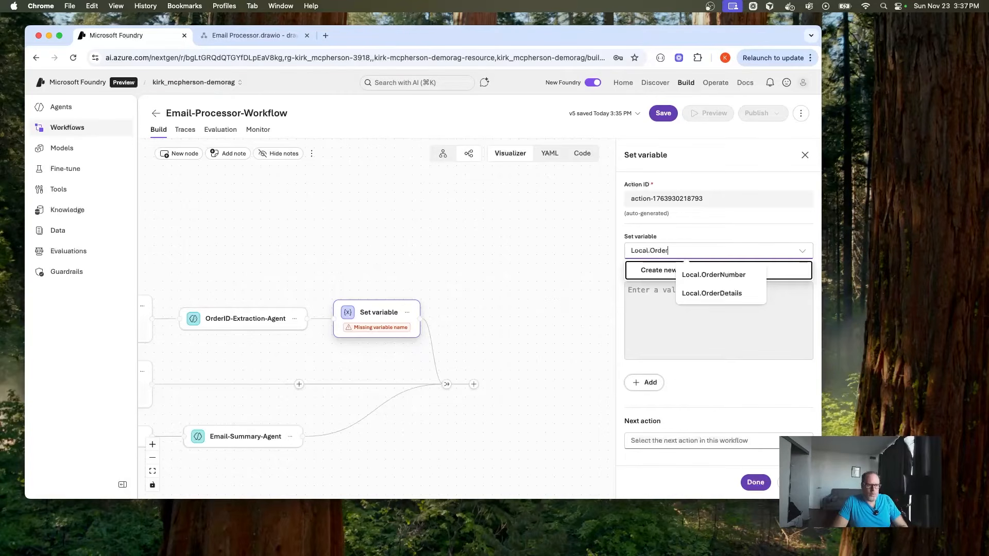
pyautogui.write('Number')
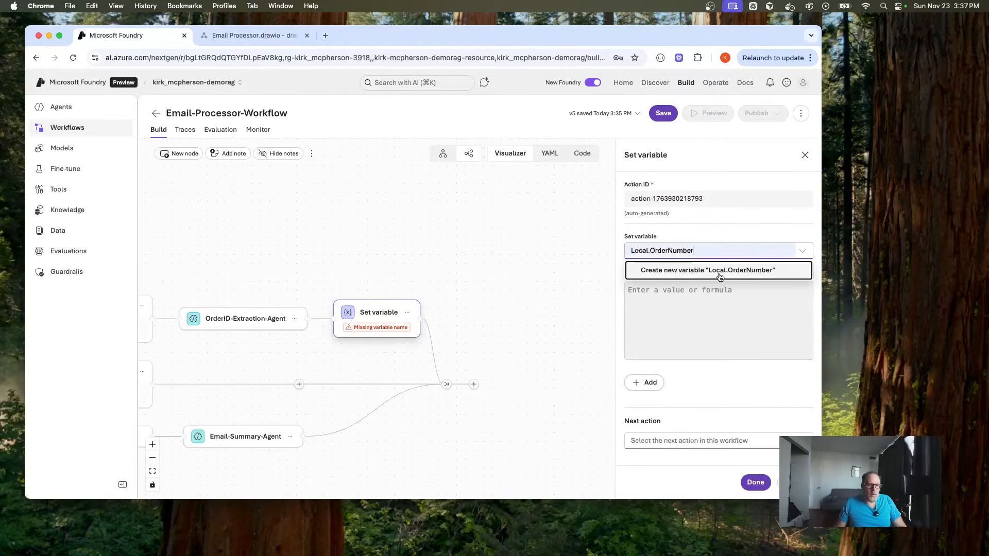
pyautogui.click(736, 309)
pyautogui.write('Last(Local.Latest')
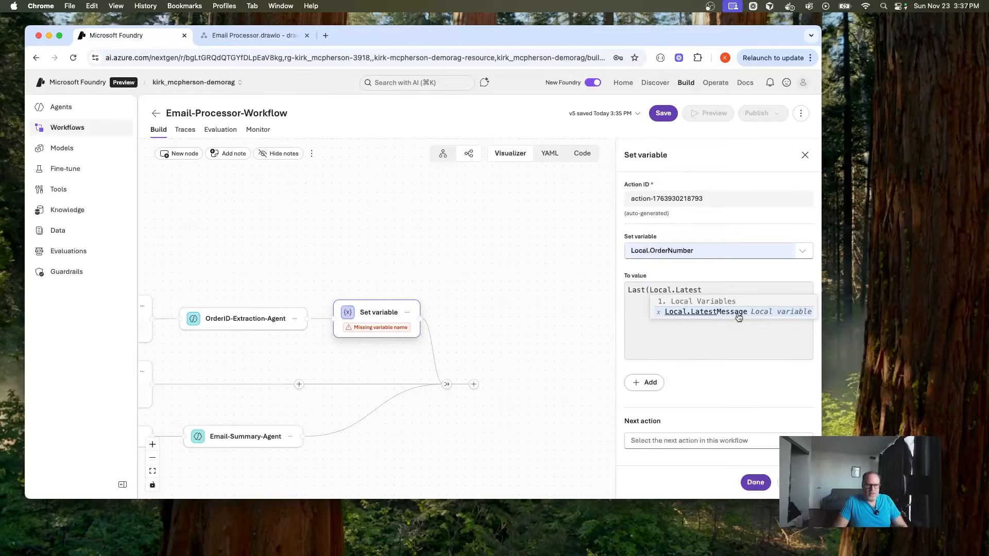
pyautogui.click(739, 316)
pyautogui.write(').Text')
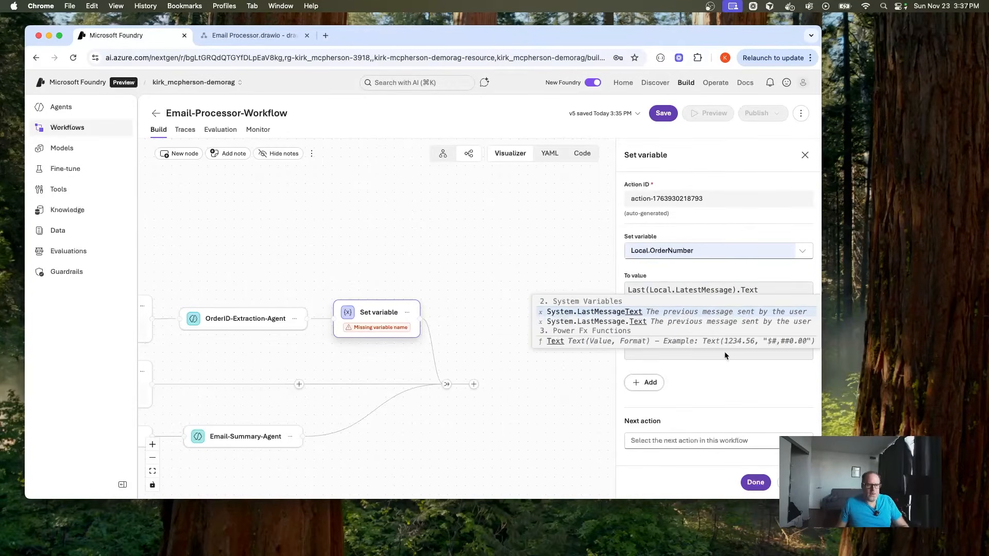
pyautogui.click(725, 393)
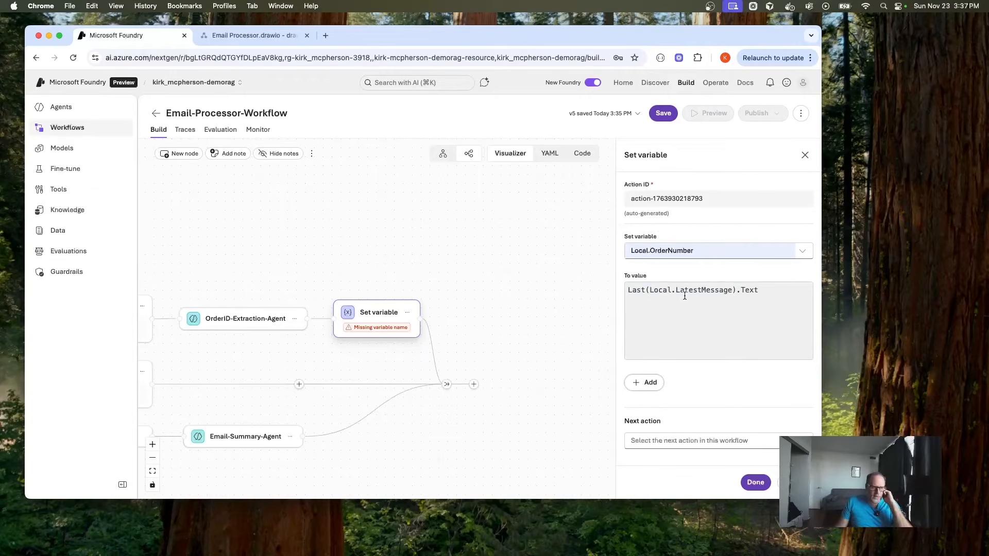
# Change the Set variable action's ID to action-set-order-number and finish the action
pyautogui.click(655, 199)
pyautogui.moveTo(653, 199); pyautogui.dragTo(727, 199)
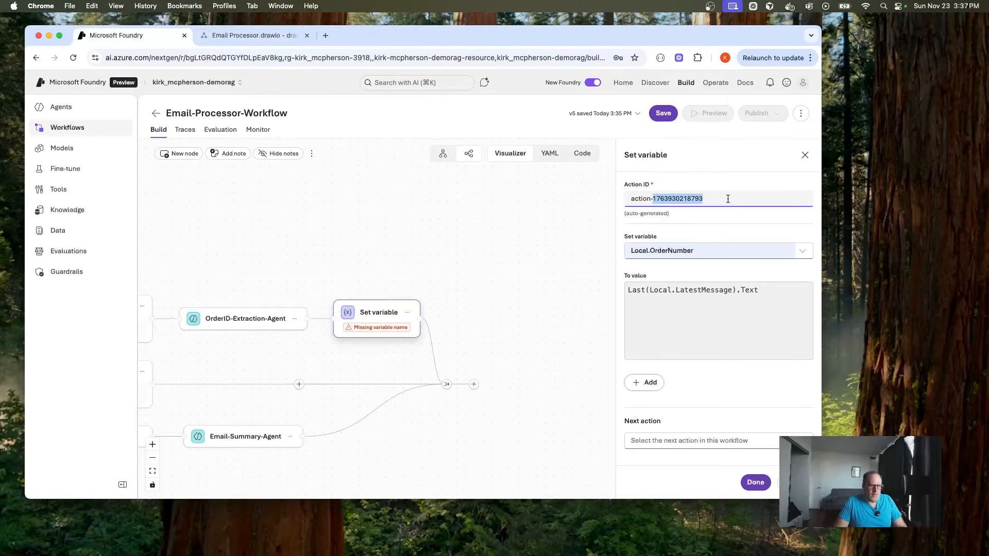
pyautogui.write('set-order-number')
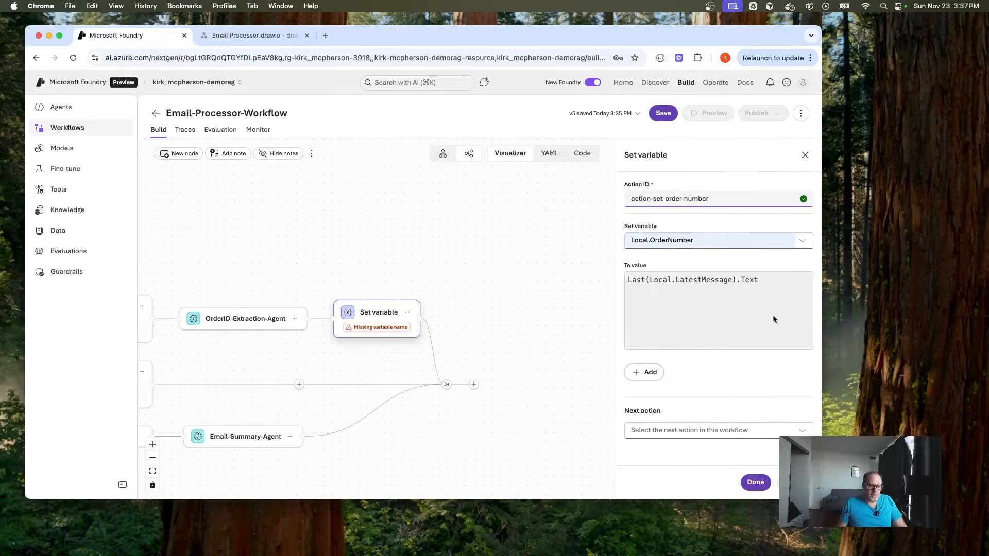
pyautogui.click(755, 483)
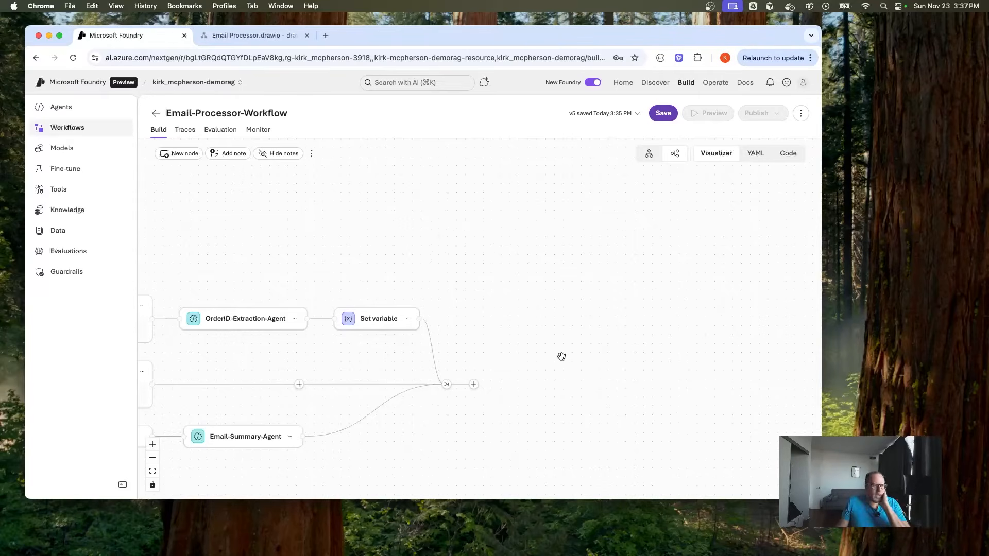
# Add a Send message action after the Set variable action on the "OrderInquiry" path
pyautogui.moveTo(432, 355)
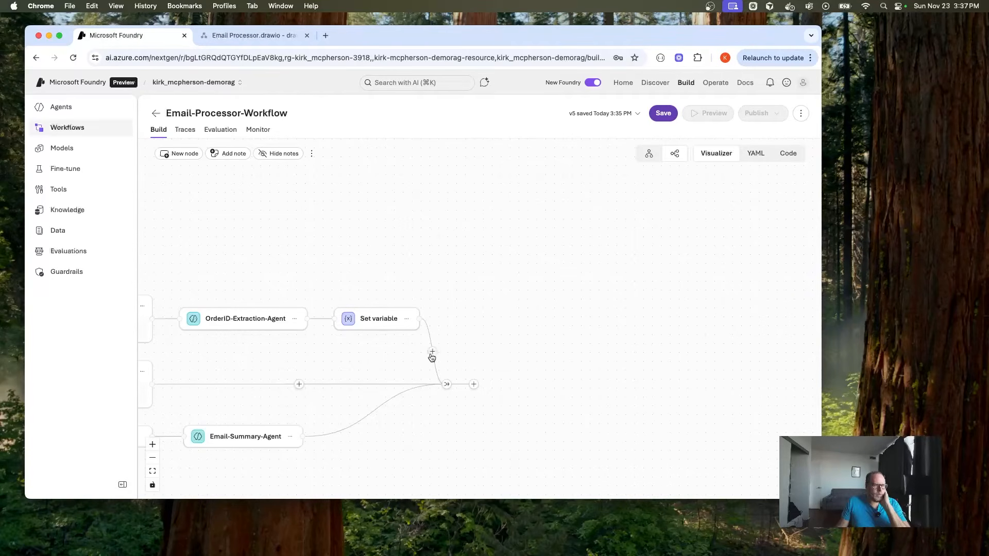
pyautogui.click(433, 353)
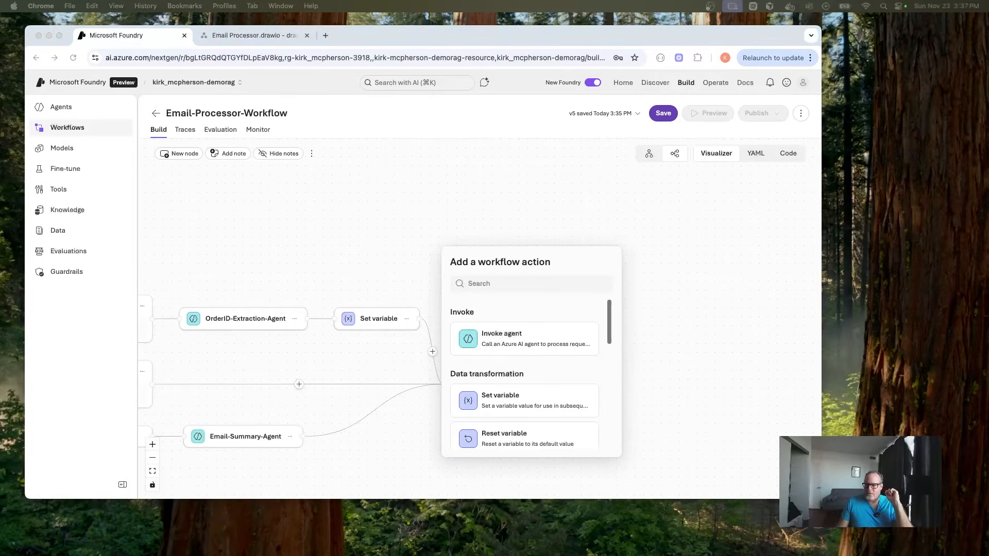
pyautogui.scroll(-5, 524, 381)
pyautogui.click(511, 351)
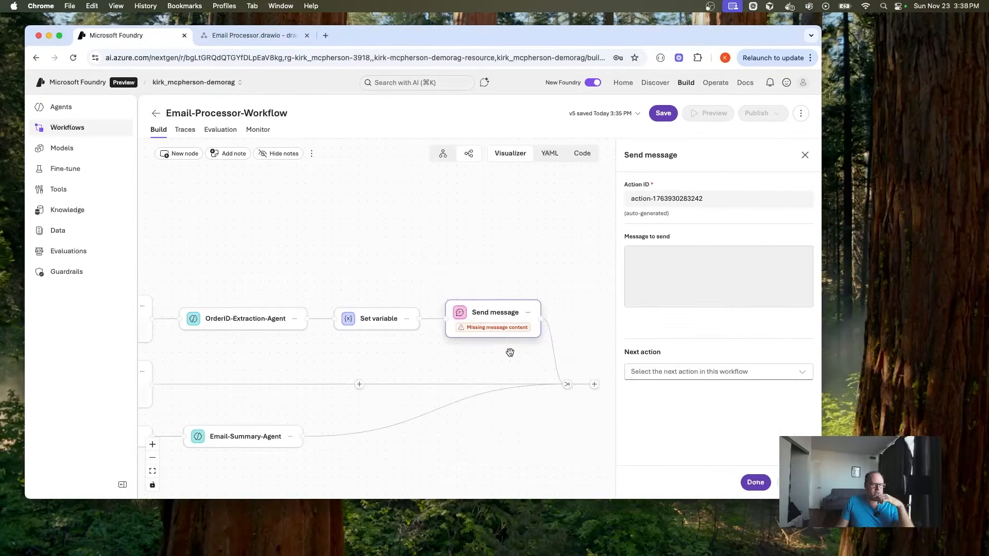
# Change the Send message action's ID on the "OrderInquiry" path to action-send-order-number
pyautogui.click(683, 196)
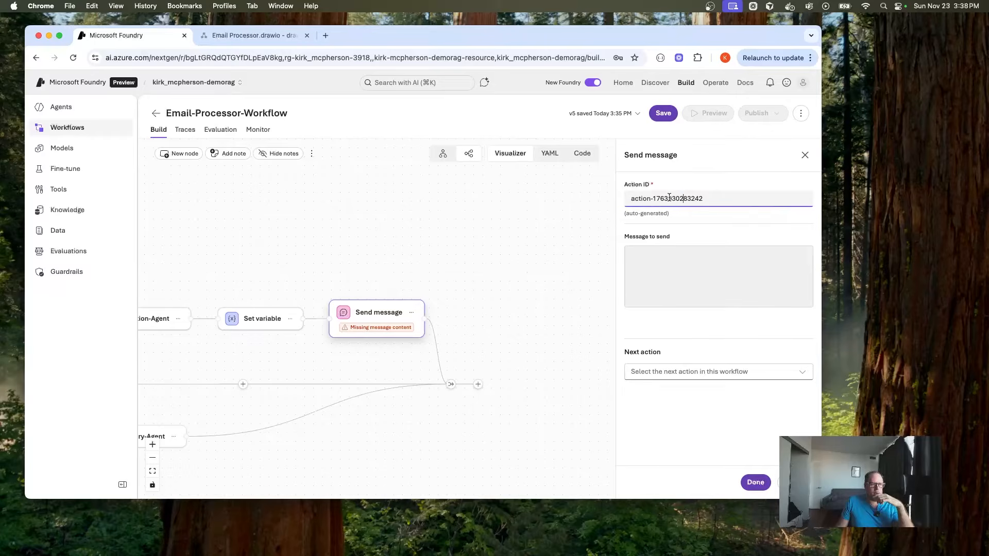
pyautogui.moveTo(655, 198); pyautogui.dragTo(773, 194)
pyautogui.write('1')
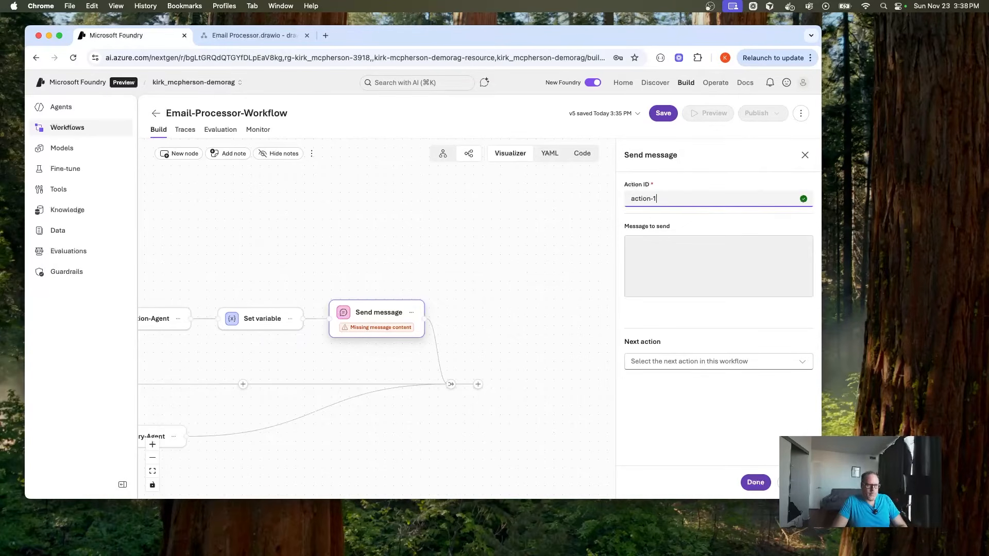
pyautogui.press('BackSpace')
pyautogui.write('send-order-number')
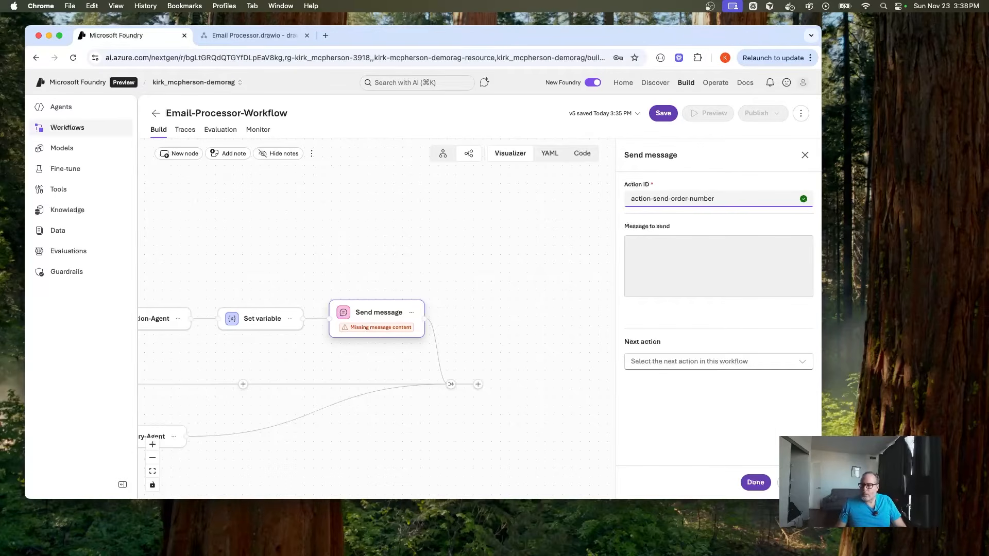
# Set the message to send to "Order number: {Local.OrderNumber}" and finish the Send message action
pyautogui.click(695, 265)
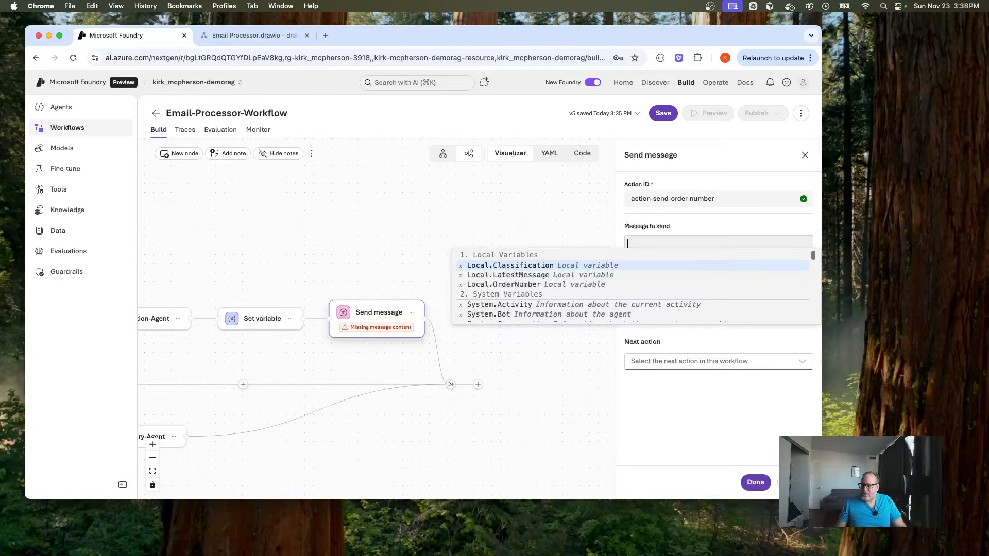
pyautogui.press('super+Tab')
pyautogui.click(679, 256)
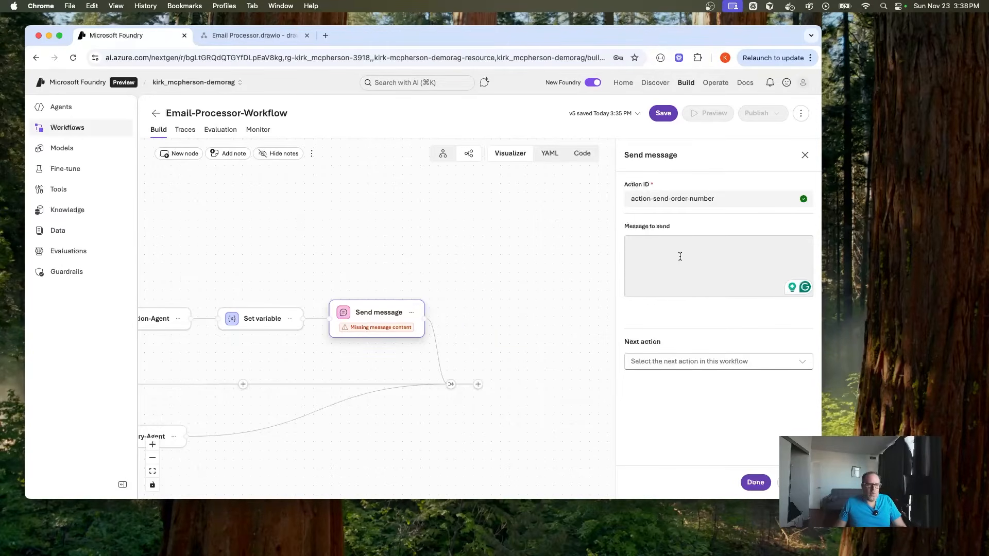
pyautogui.click(683, 248)
pyautogui.write('O')
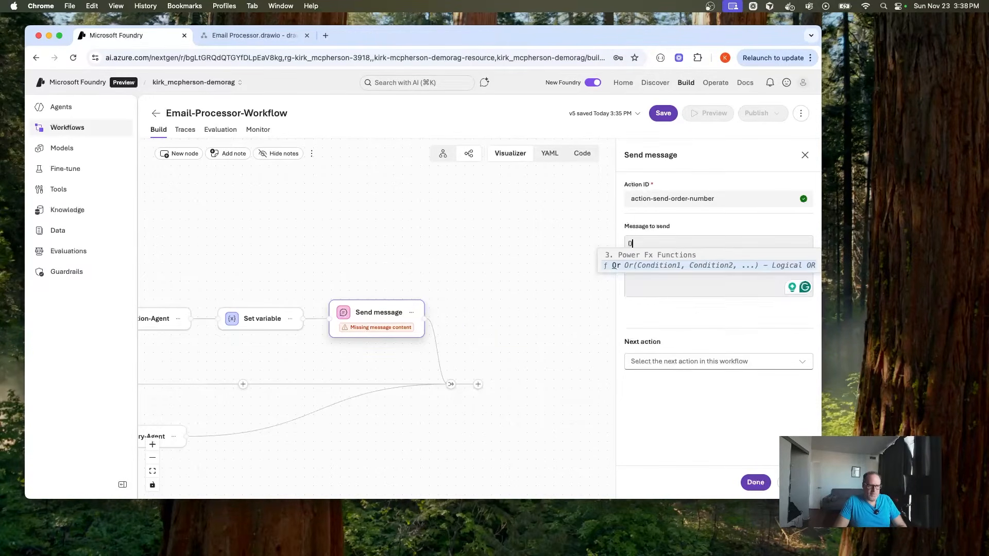
pyautogui.write('rder number')
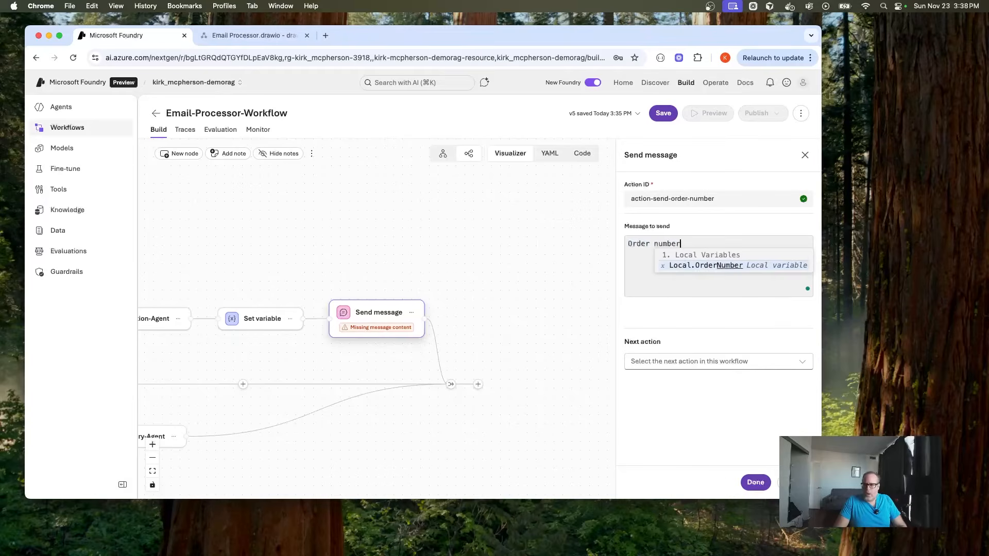
pyautogui.write(': {Lo')
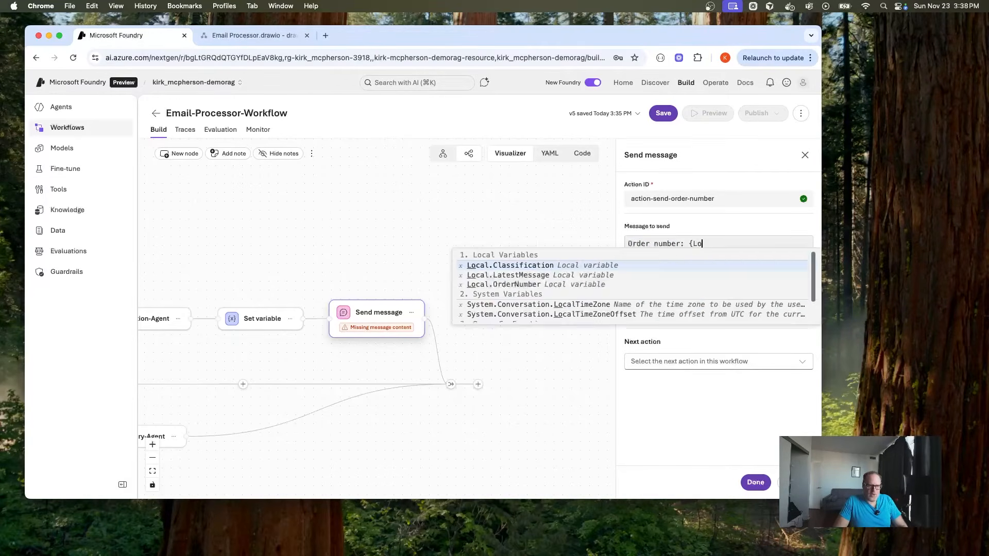
pyautogui.write('cal.OrderNumber')
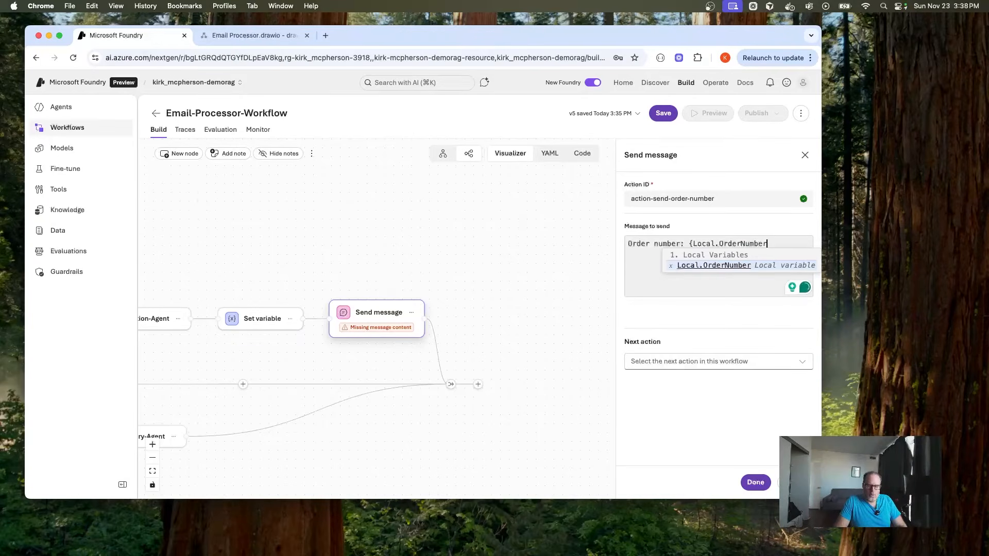
pyautogui.write('}')
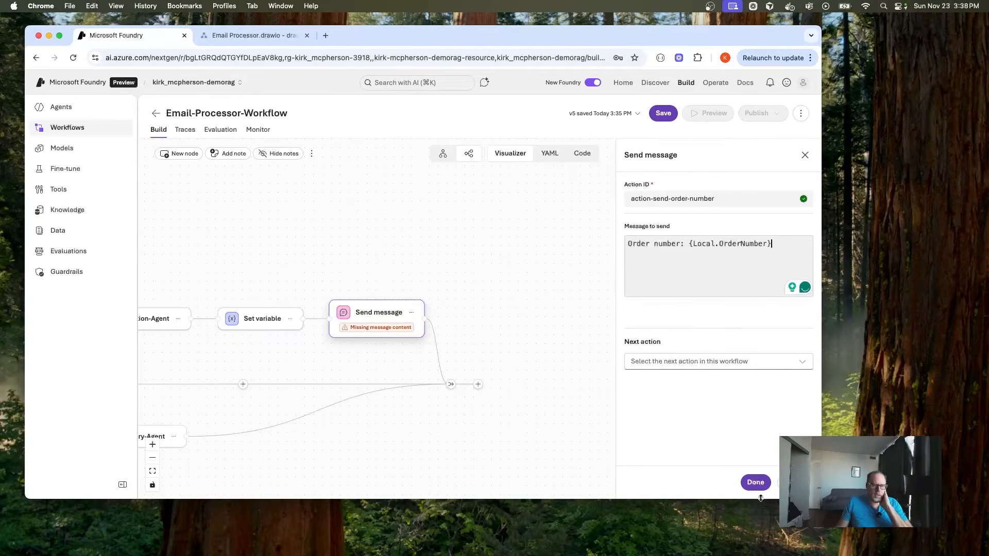
pyautogui.click(755, 482)
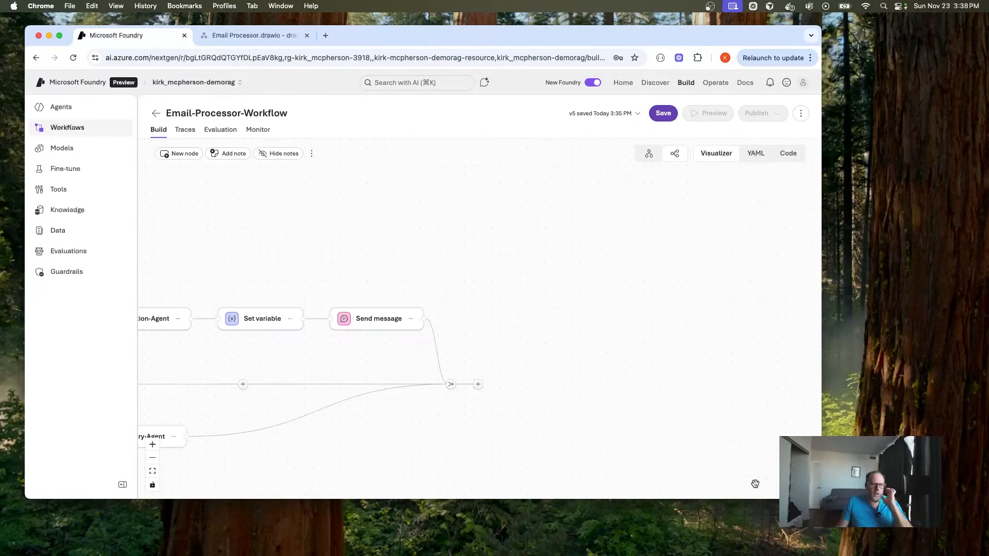
# Save Email-Processor-Workflow and open its preview chat
pyautogui.click(664, 114)
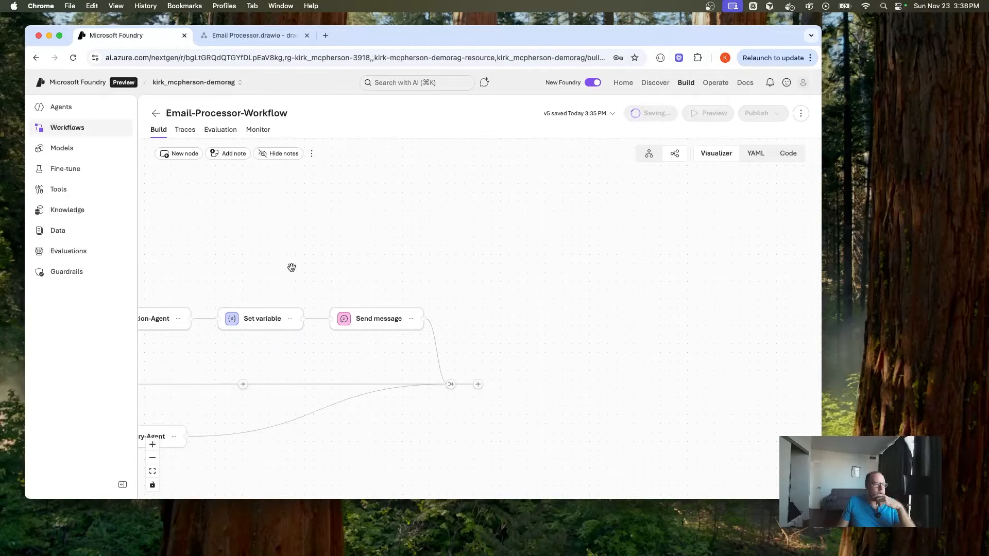
pyautogui.moveTo(260, 261); pyautogui.dragTo(364, 242)
pyautogui.moveTo(243, 254); pyautogui.dragTo(351, 254)
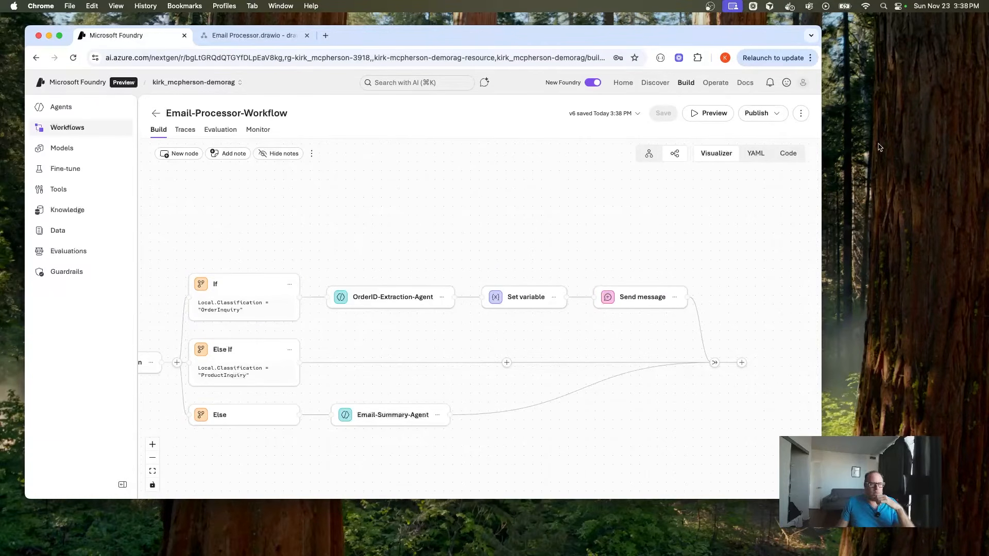
pyautogui.click(697, 116)
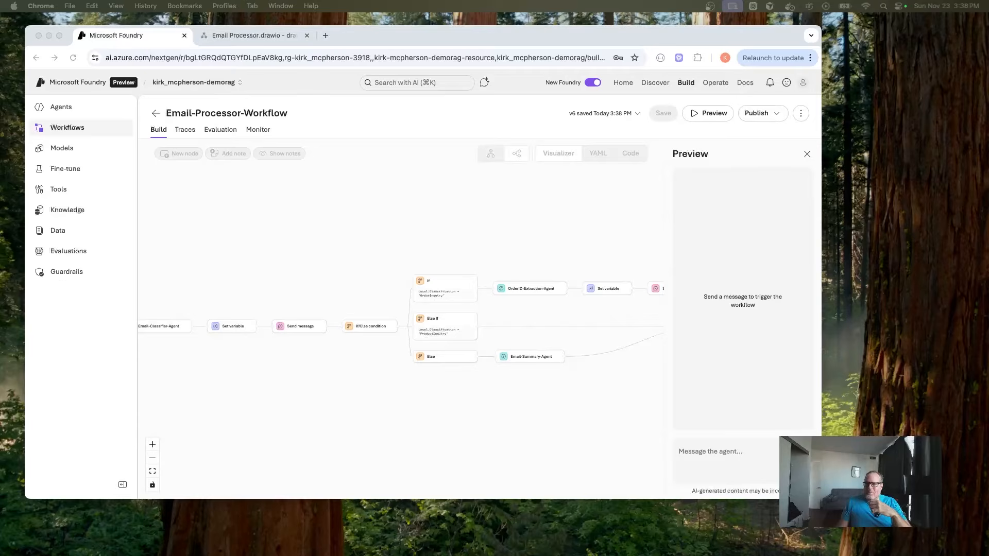
# Paste the "Return Order" test email into the preview chat, replace the order number in its body, and send it to run the workflow
pyautogui.click(728, 459)
pyautogui.press('cmd+v')
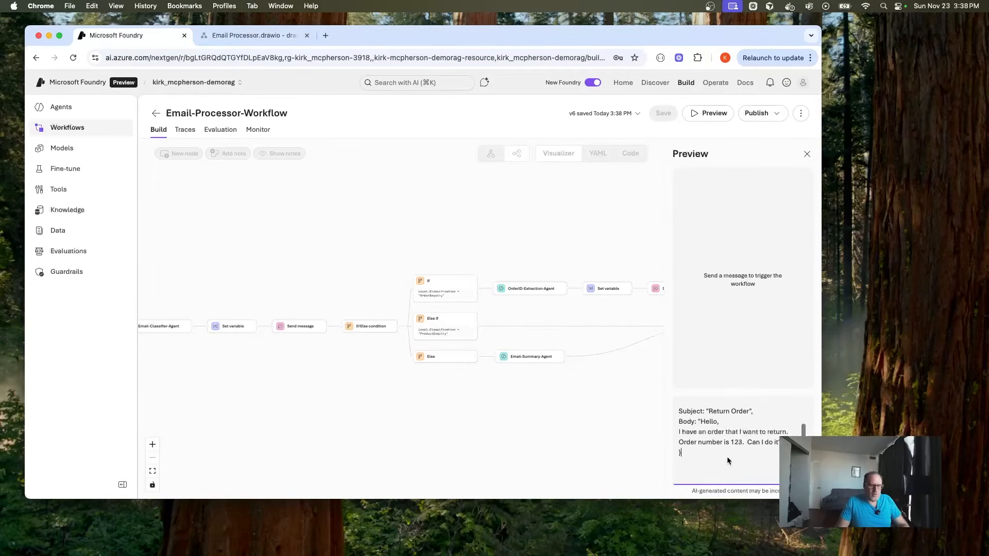
pyautogui.scroll(3, 723, 422)
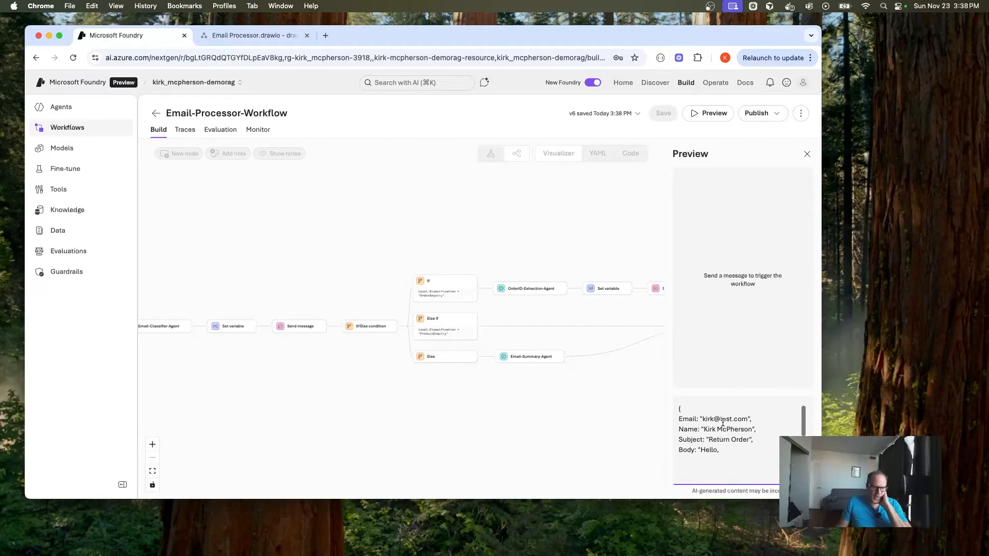
pyautogui.scroll(-3, 721, 423)
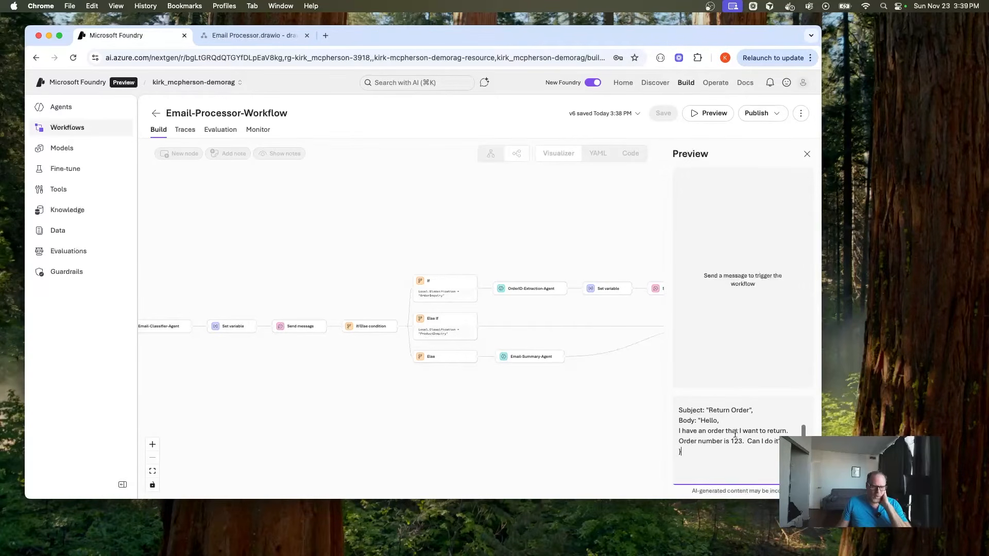
pyautogui.doubleClick(736, 441)
pyautogui.write('345')
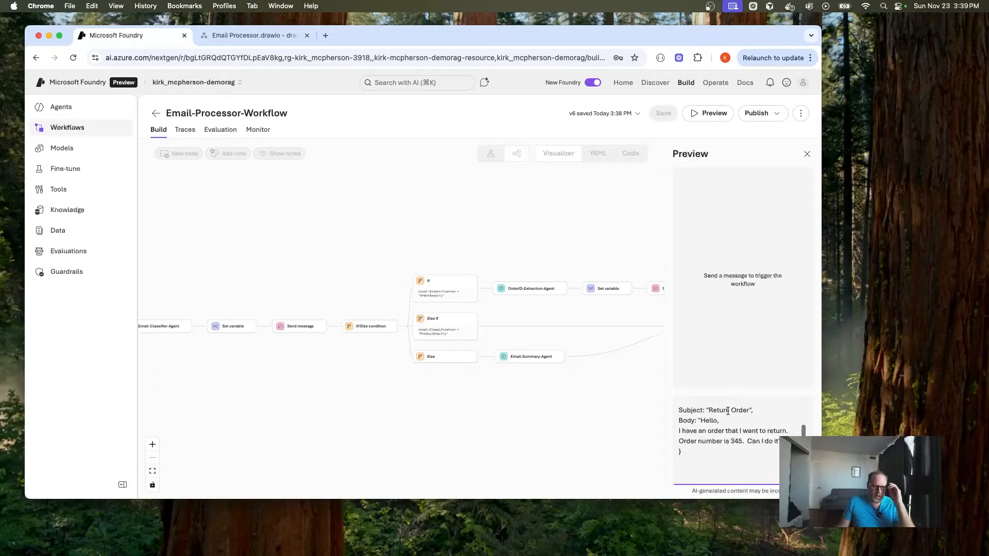
pyautogui.press('Return')
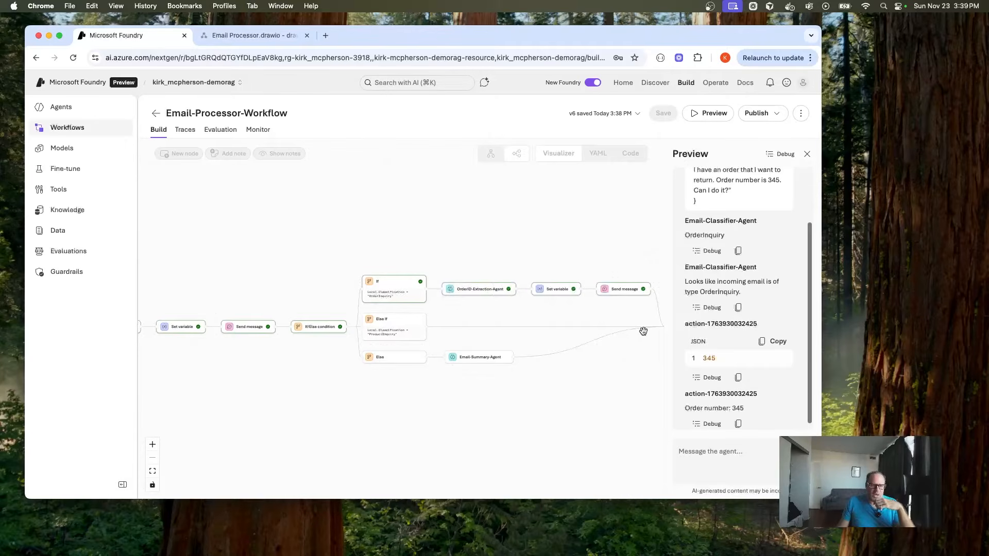
# Review the preview replies and completed nodes, and inspect the run metadata of OrderID-Extraction-Agent
pyautogui.scroll(-1, 721, 334)
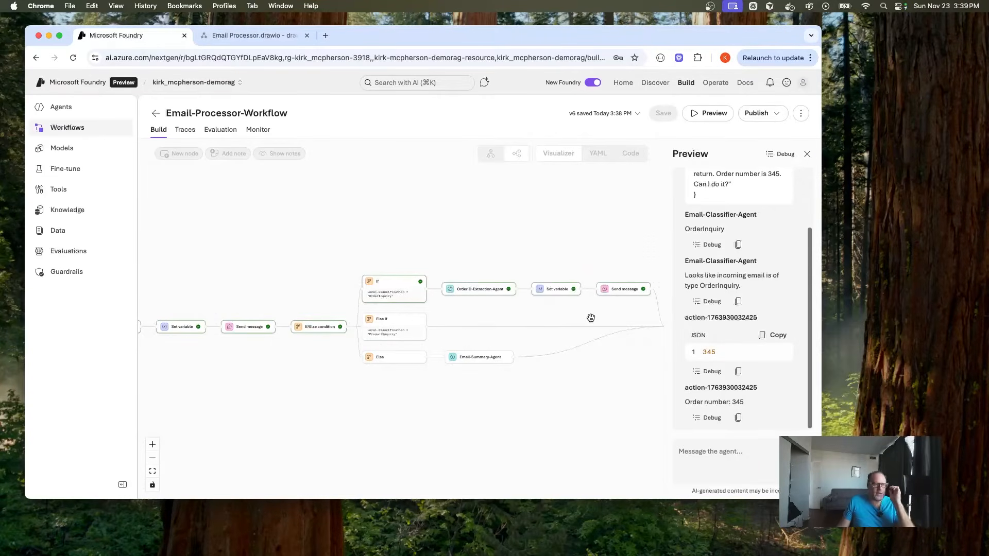
pyautogui.moveTo(593, 238); pyautogui.dragTo(552, 237)
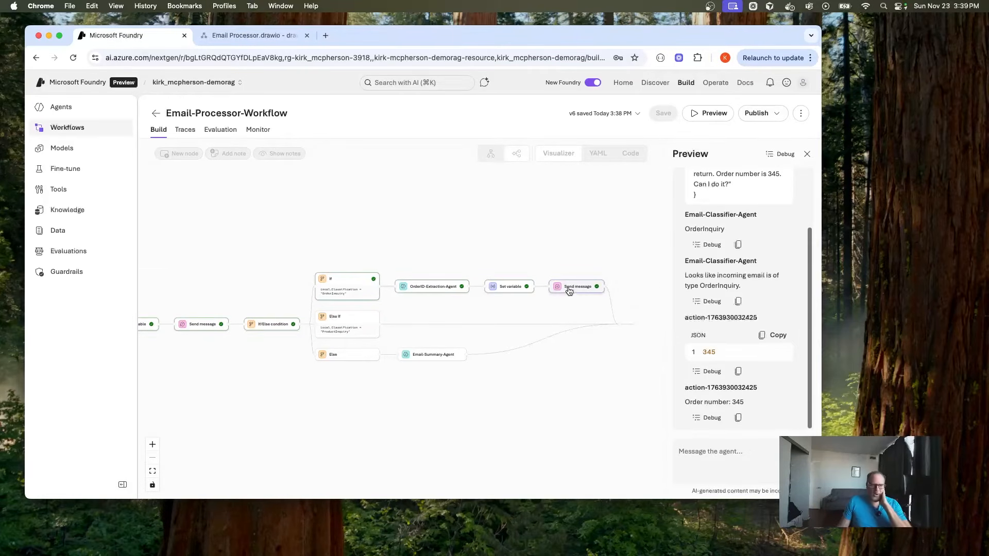
pyautogui.moveTo(219, 225); pyautogui.dragTo(263, 224)
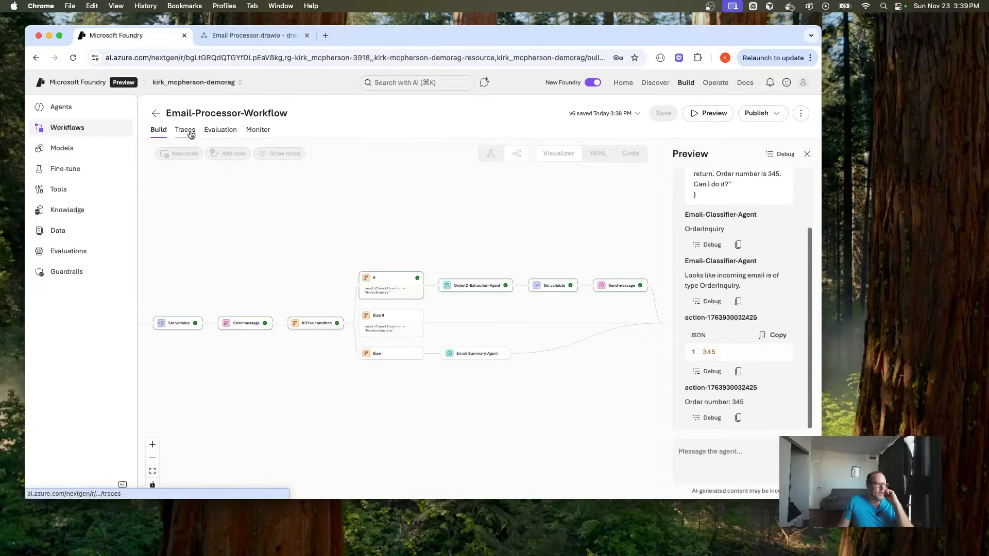
pyautogui.click(492, 292)
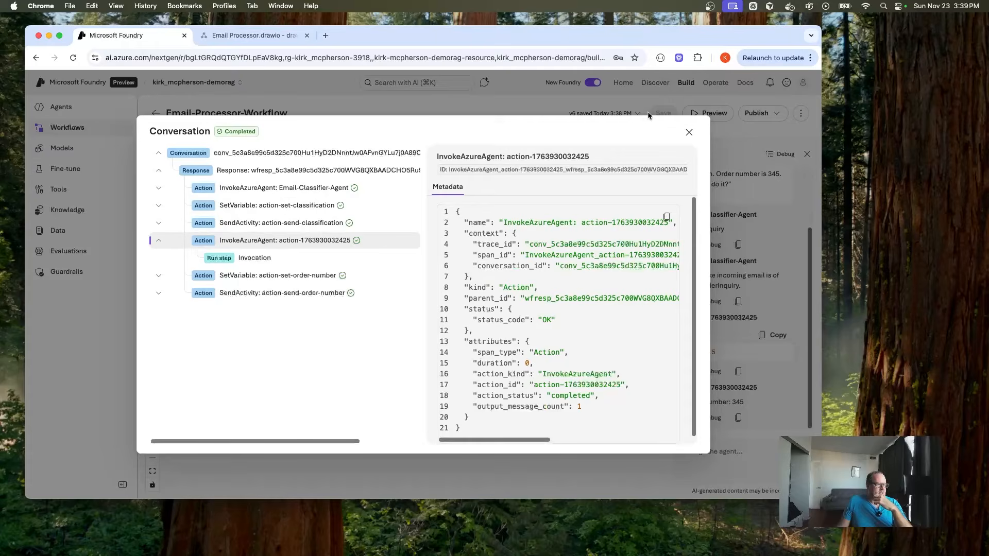
pyautogui.click(688, 133)
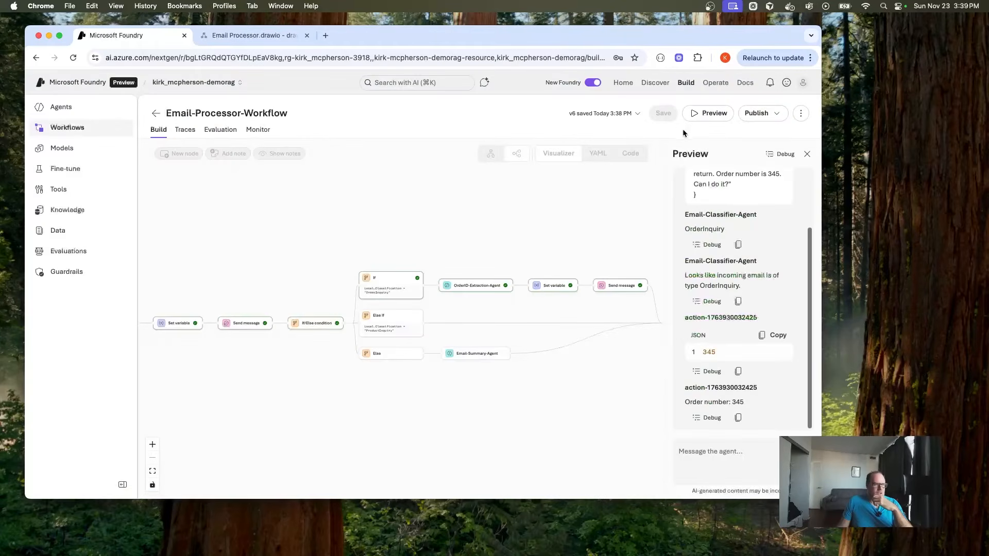
# Open the newest conversation in the workflow's traces and inspect the order-number, extraction-agent and classification entries
pyautogui.click(185, 131)
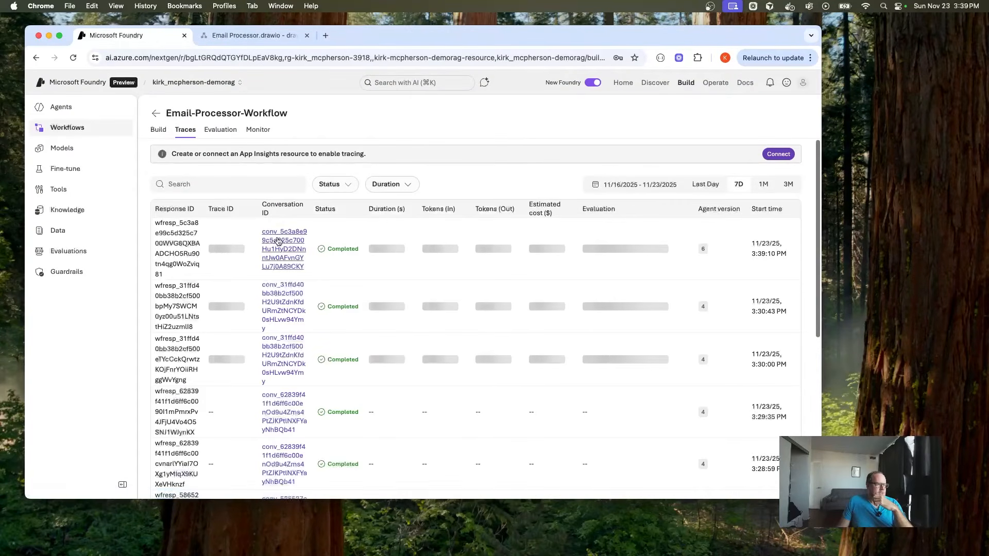
pyautogui.click(276, 241)
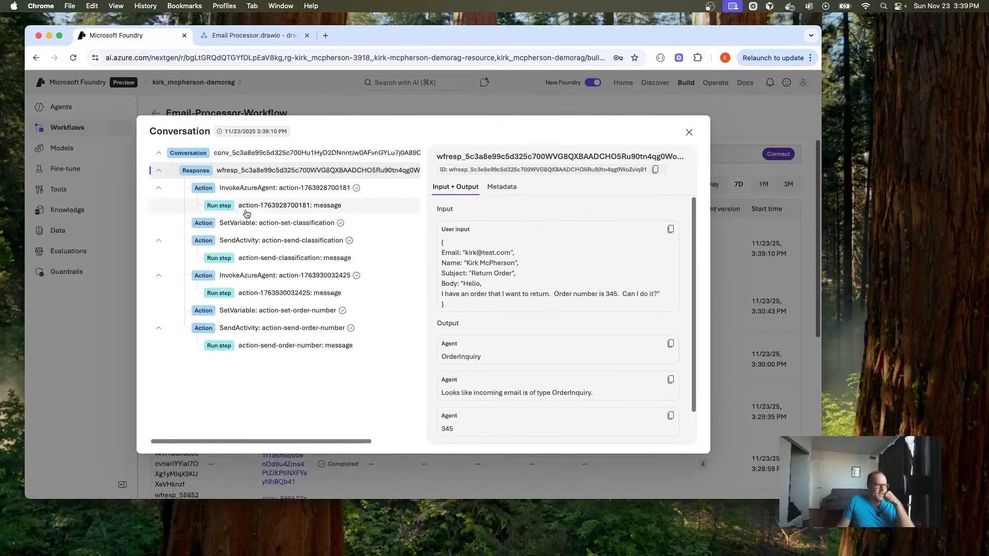
pyautogui.doubleClick(298, 354)
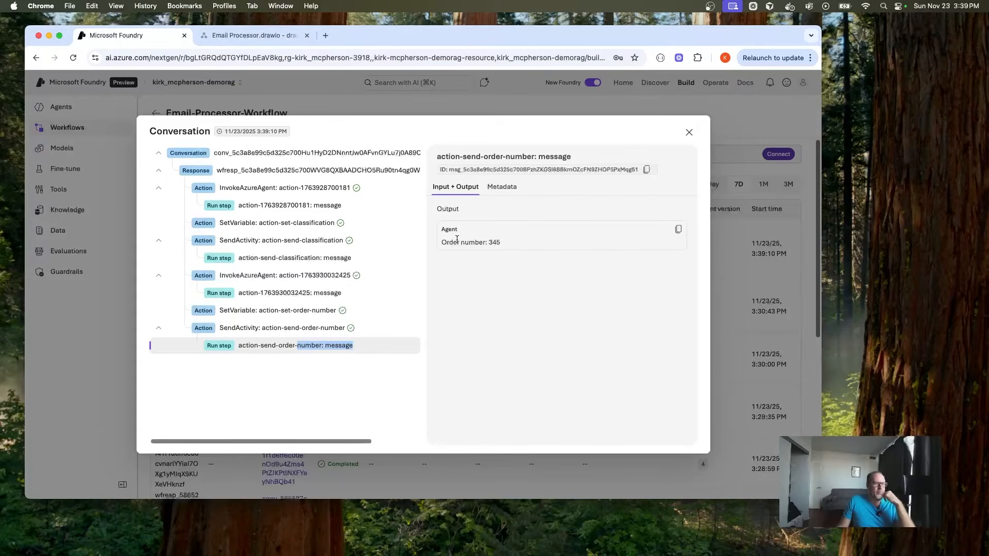
pyautogui.click(266, 309)
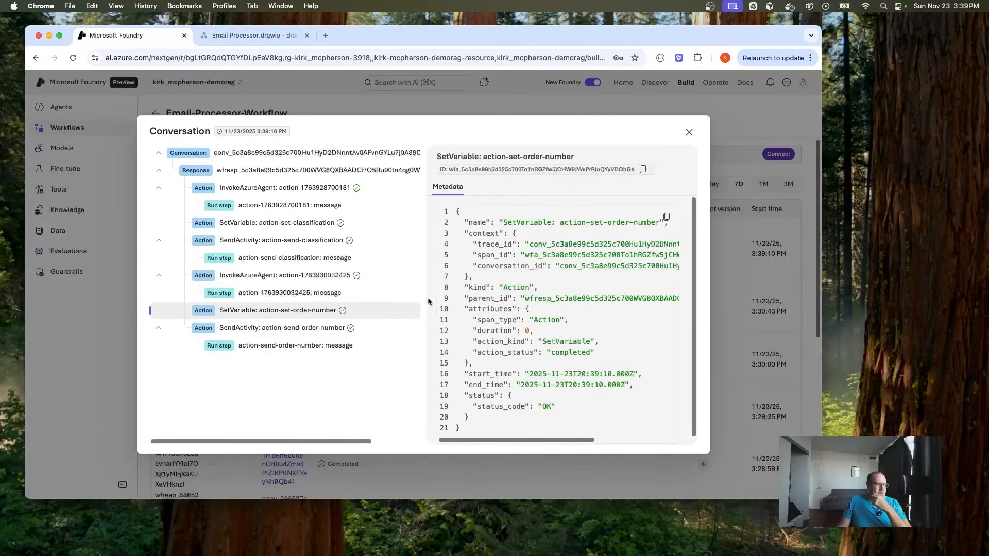
pyautogui.click(252, 296)
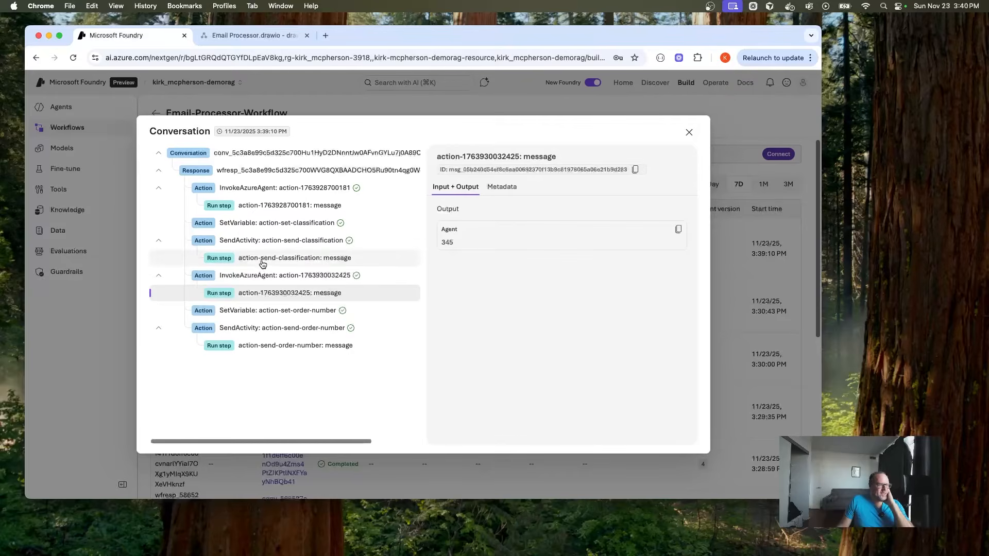
pyautogui.click(261, 241)
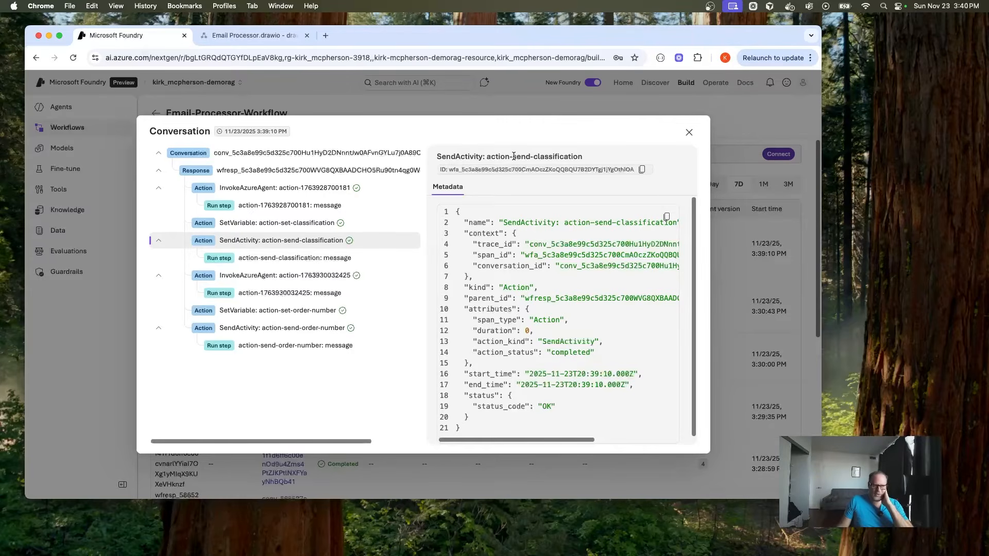
pyautogui.click(304, 257)
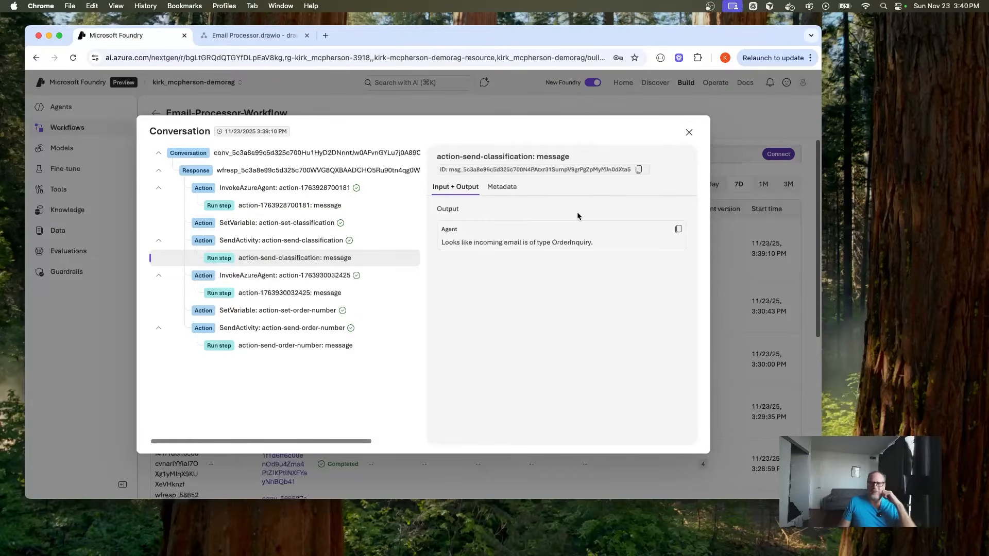
pyautogui.click(689, 132)
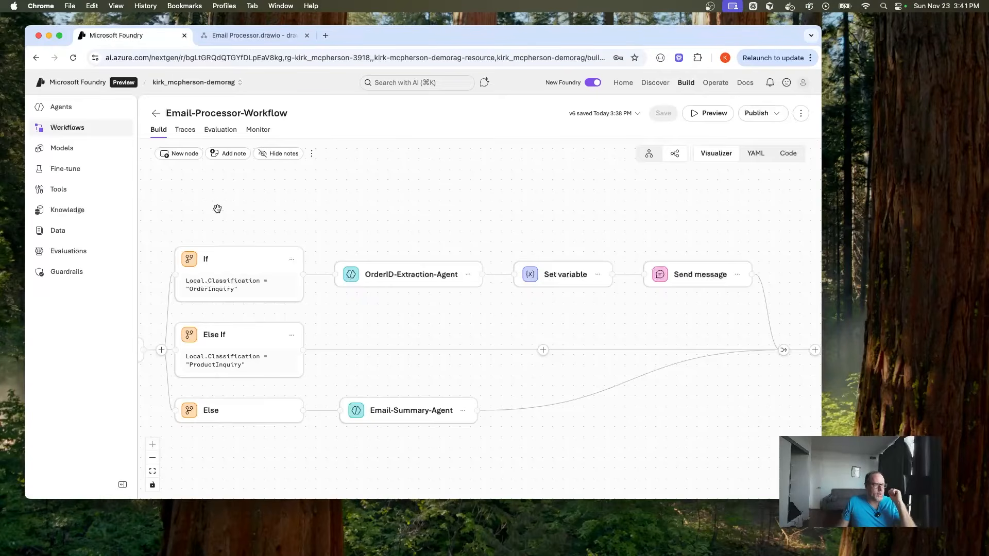
# Insert a Set variable action between Start and Email-Classifier-Agent in the workflow
pyautogui.moveTo(138, 224); pyautogui.dragTo(320, 206)
pyautogui.moveTo(199, 243); pyautogui.dragTo(301, 233)
pyautogui.moveTo(199, 242); pyautogui.dragTo(363, 231)
pyautogui.moveTo(148, 234); pyautogui.dragTo(301, 234)
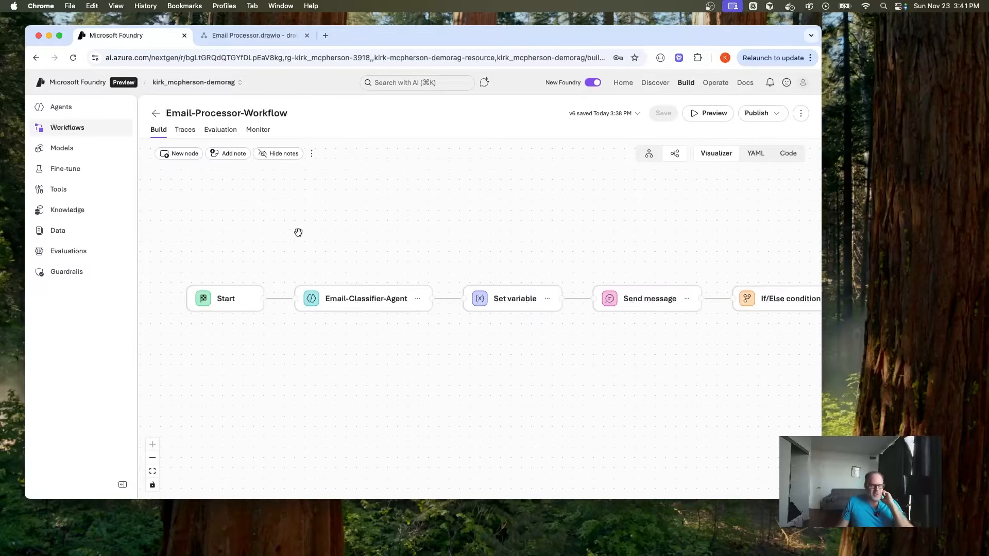
pyautogui.moveTo(280, 301)
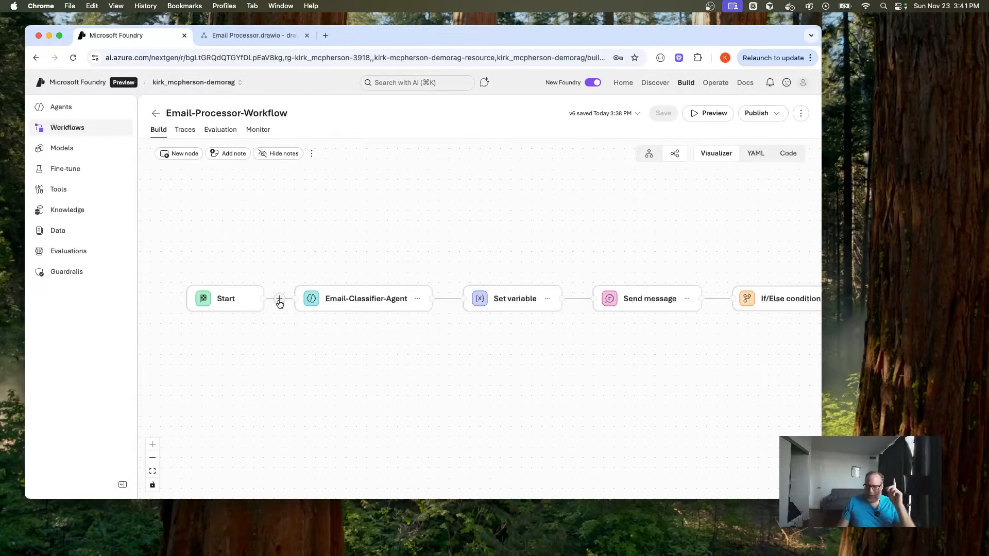
pyautogui.click(280, 299)
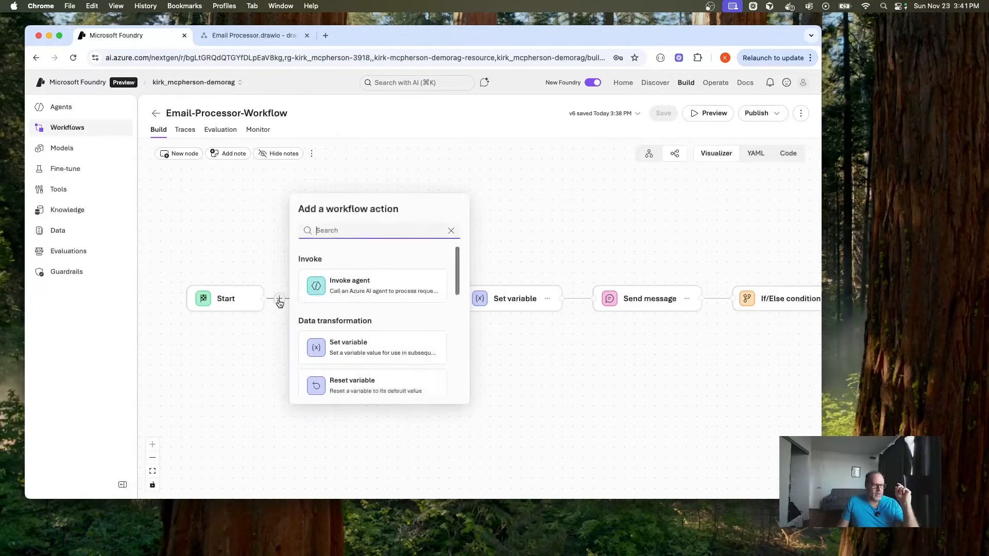
pyautogui.click(355, 344)
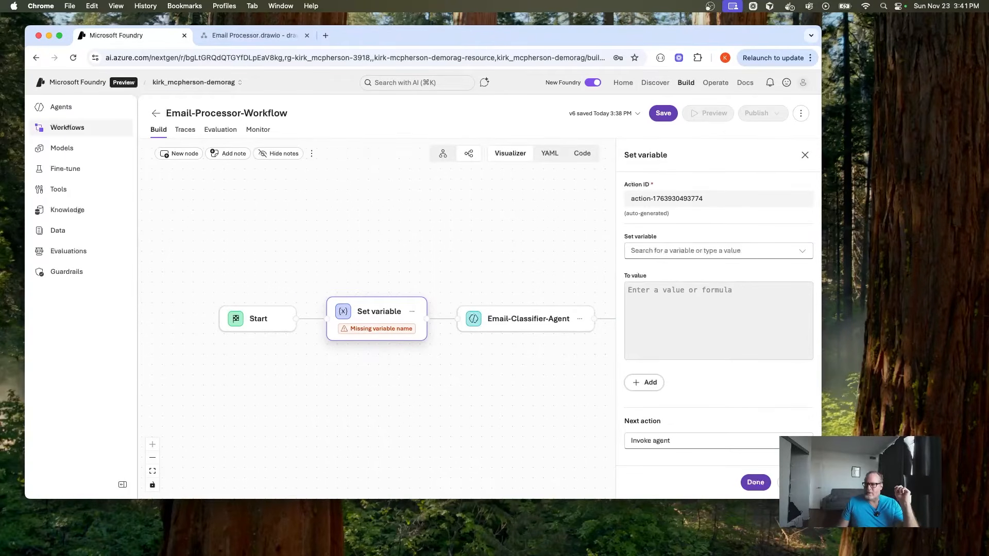
# Name the new action's variable Local.IncomingEmail
pyautogui.click(674, 251)
pyautogui.write('Local.Incomijng')
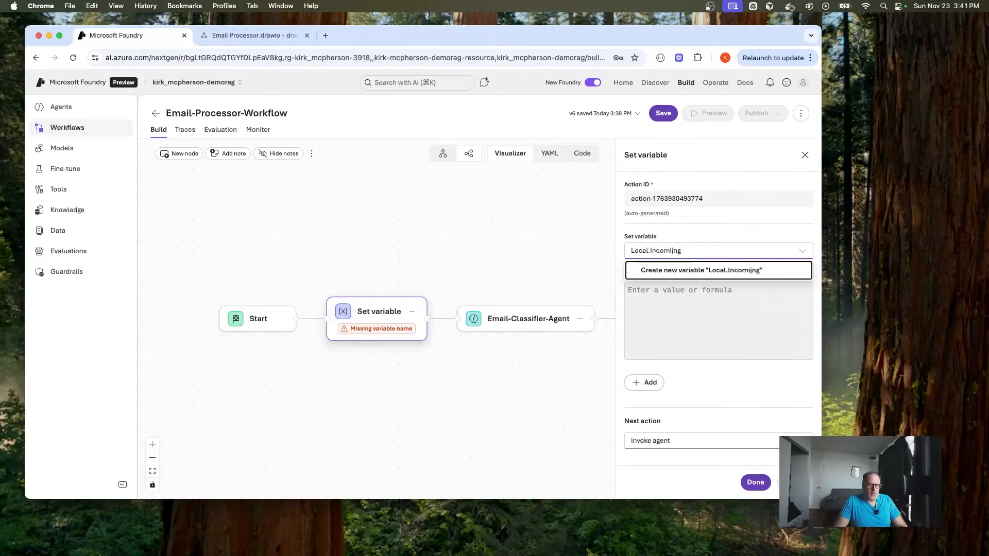
pyautogui.press('BackSpace')
pyautogui.press('BackSpace')
pyautogui.press('BackSpace')
pyautogui.write('ngEmail')
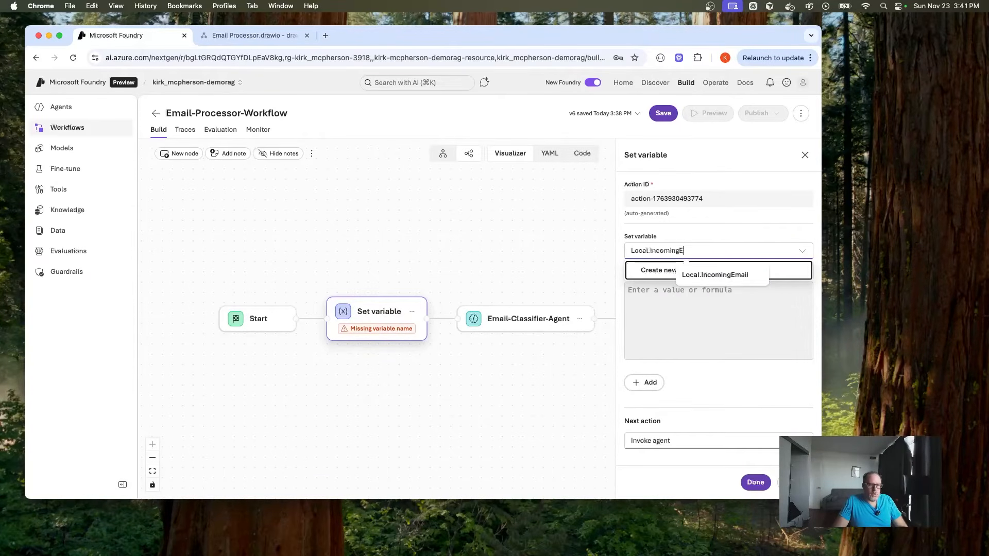
# Set the Local.IncomingEmail value to System.LastMessage.Text, finish the node, and save the workflow
pyautogui.click(694, 297)
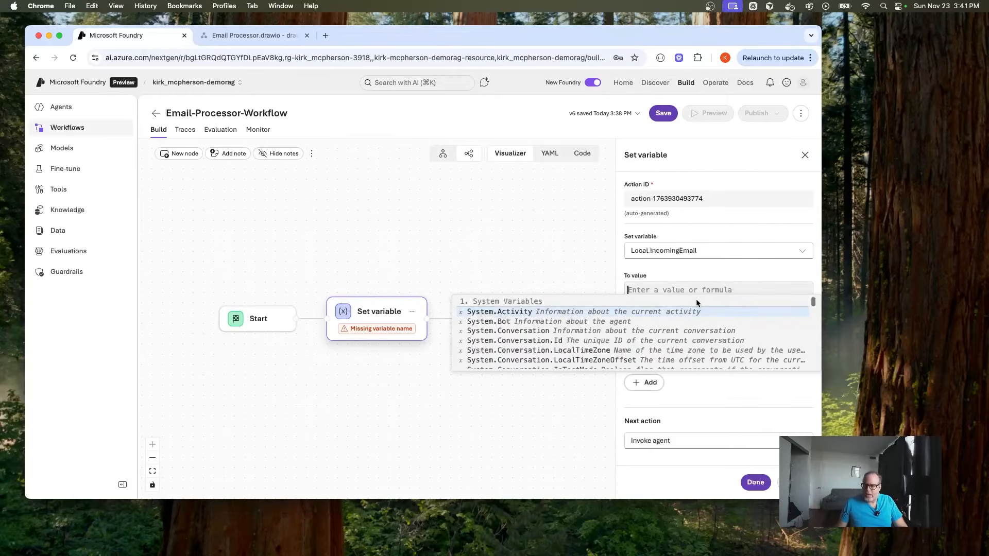
pyautogui.write('Syste')
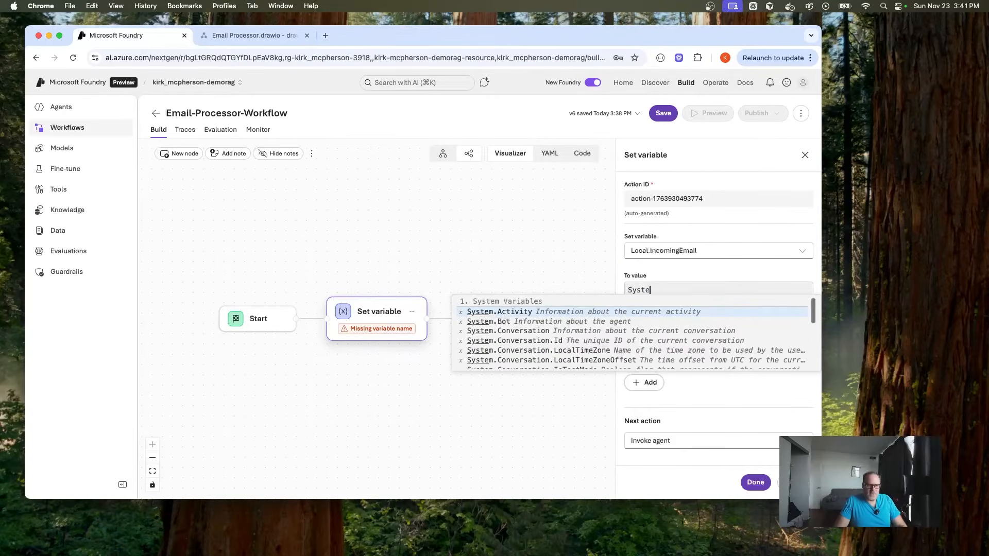
pyautogui.write('m.Last')
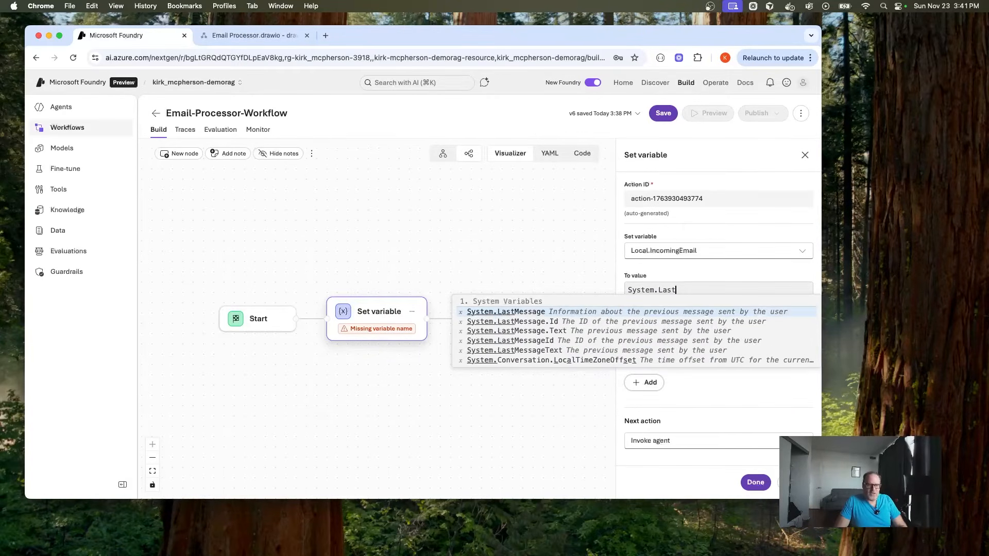
pyautogui.write('Messa')
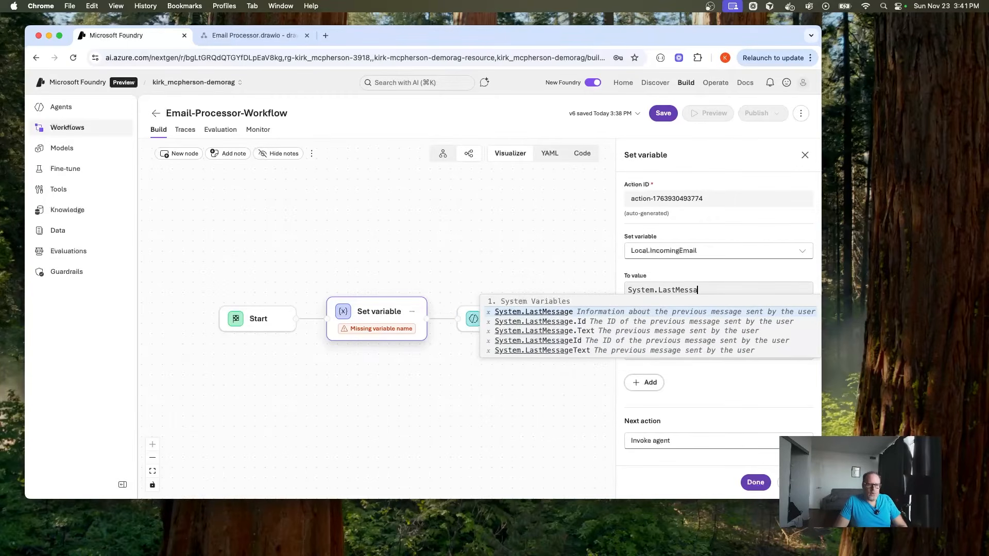
pyautogui.write('ge.Text')
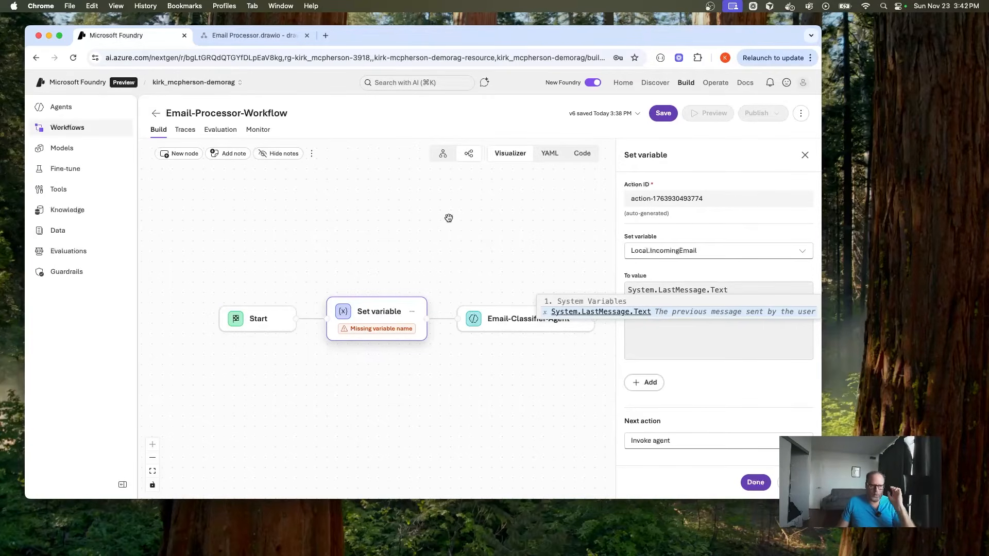
pyautogui.click(465, 228)
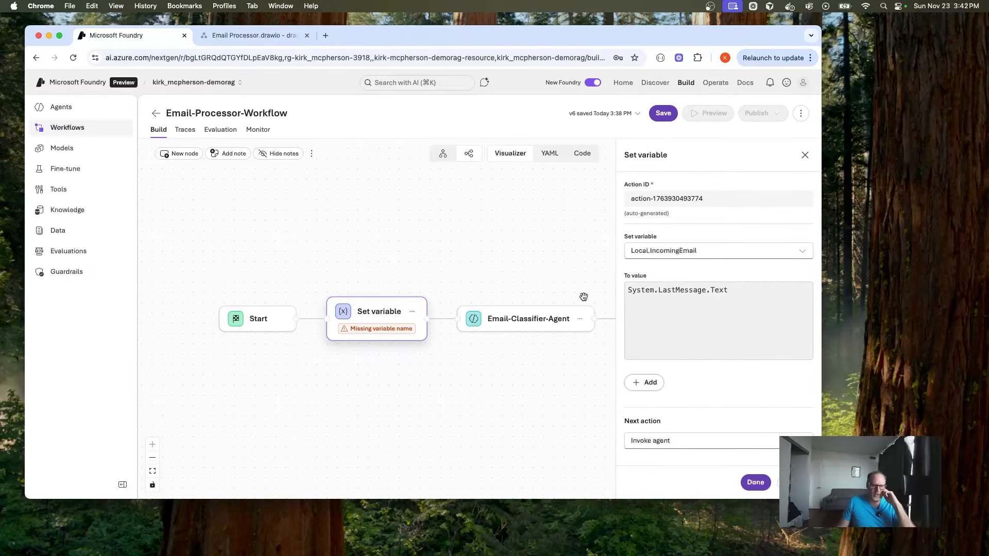
pyautogui.click(755, 482)
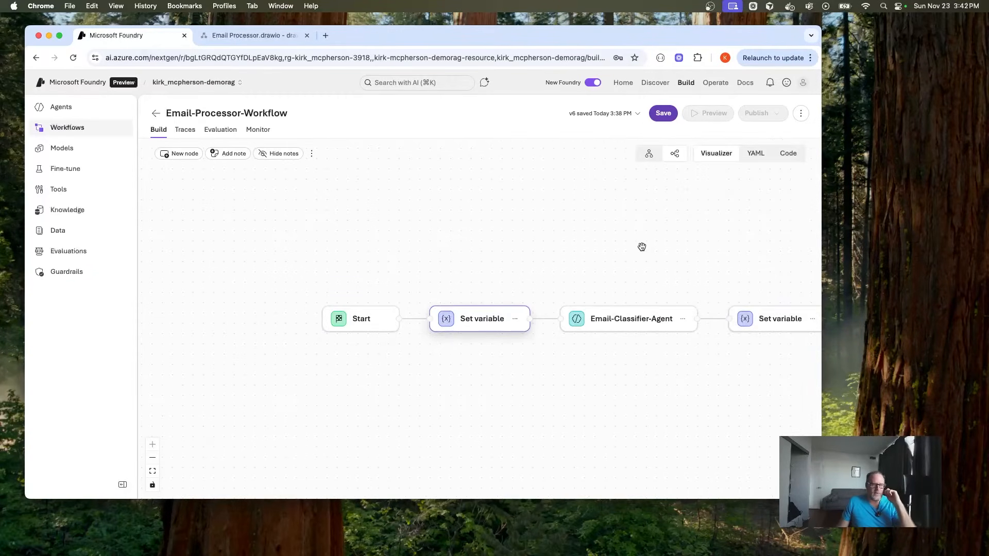
pyautogui.click(661, 113)
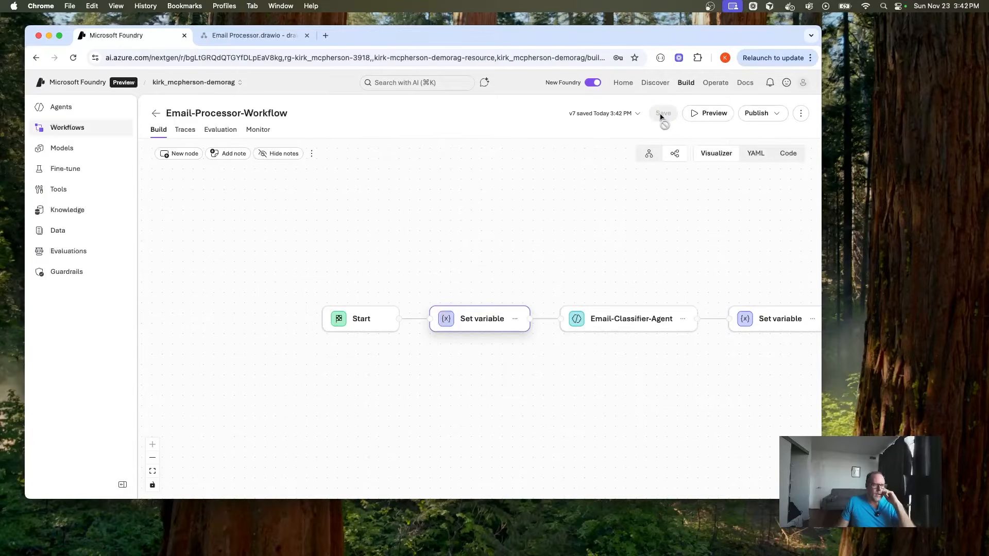
# Change the action ID of the first Set variable node to action-set-incoming-email and save the workflow
pyautogui.click(485, 319)
pyautogui.click(683, 198)
pyautogui.moveTo(653, 198); pyautogui.dragTo(767, 198)
pyautogui.write('s')
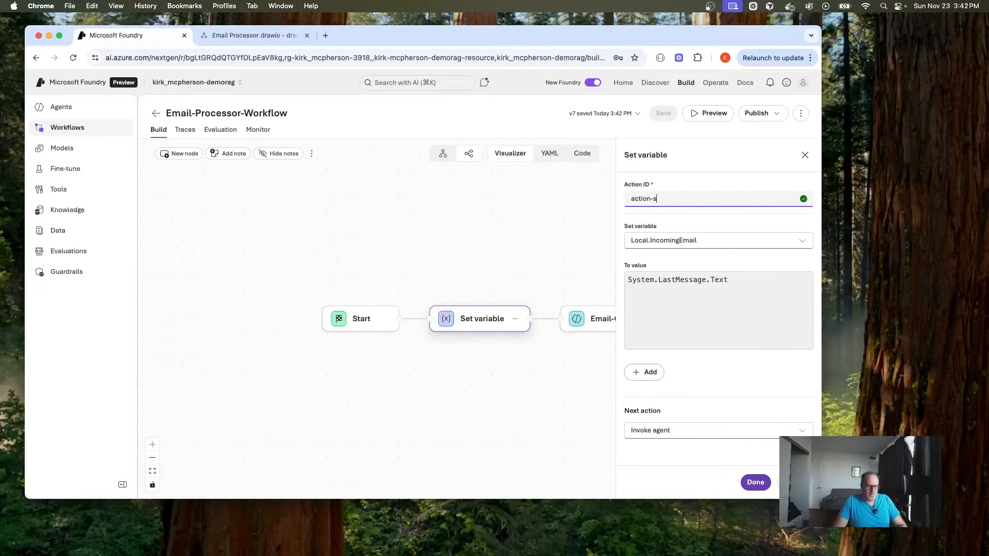
pyautogui.write('et-incomi')
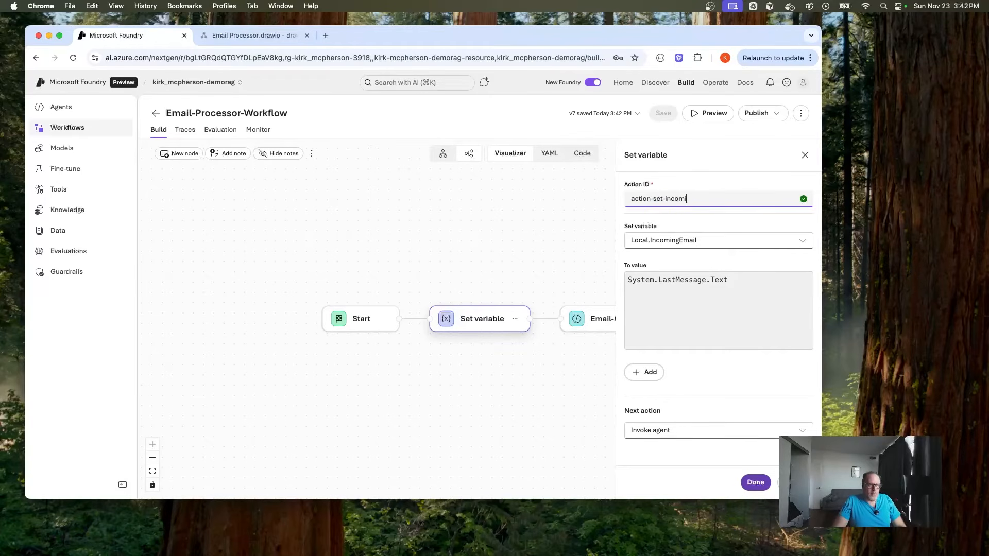
pyautogui.write('ng-email')
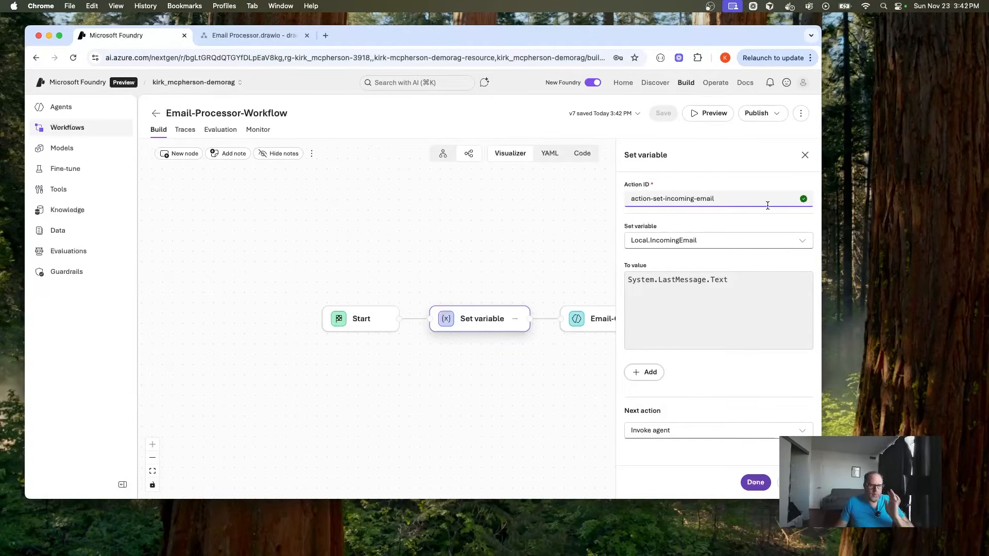
pyautogui.click(755, 482)
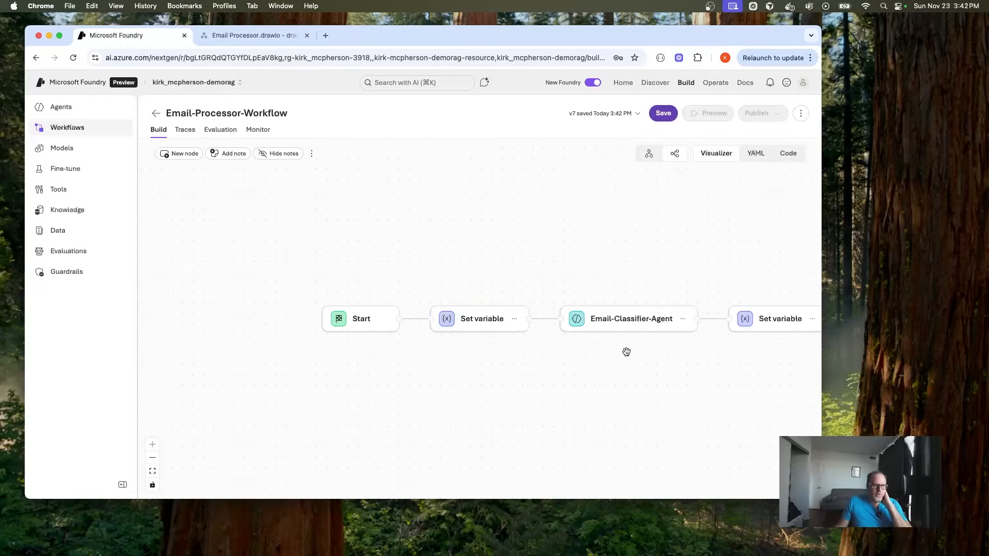
pyautogui.click(664, 115)
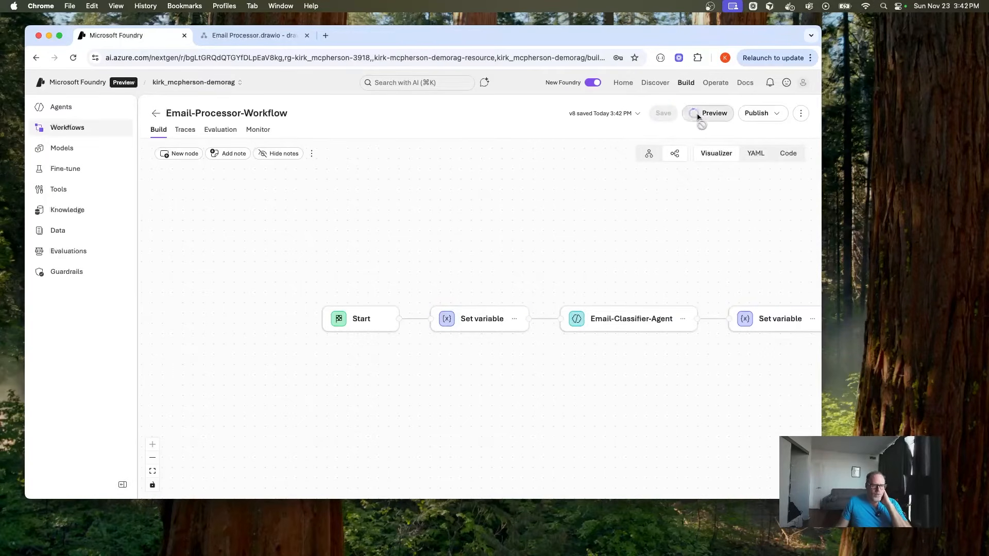
# Preview the workflow with the "Return Order" test email and check the executed nodes from Start onward
pyautogui.click(696, 113)
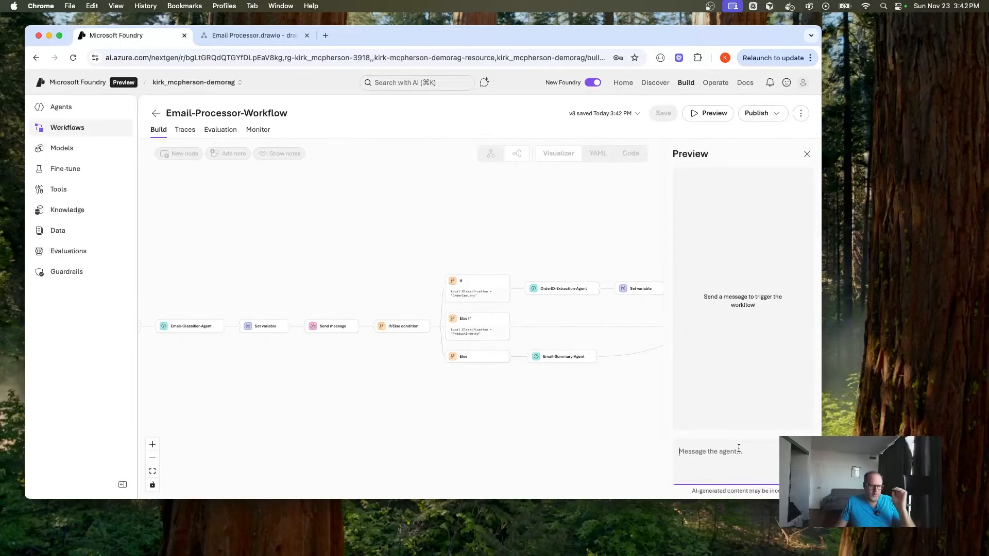
pyautogui.write('Subject: "Return Order", Body: "Hello, I have an order that I want to return. Order number is 123.  Can I do it?" }')
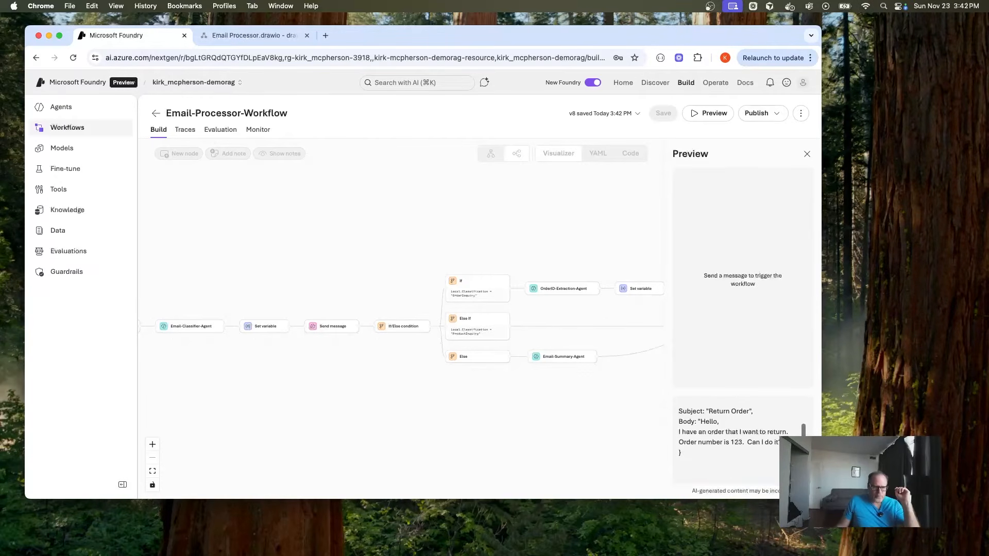
pyautogui.press('Return')
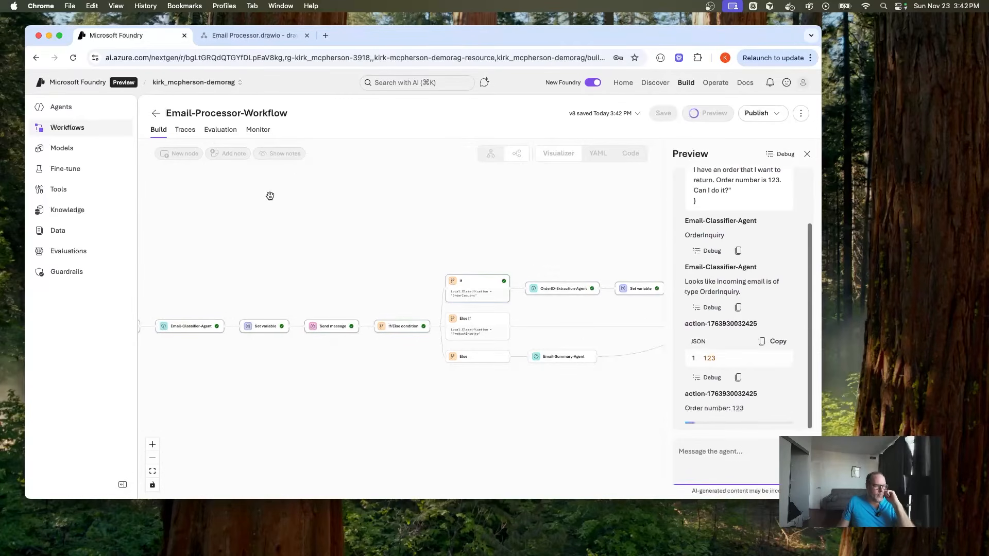
pyautogui.hscroll(-8, 218, 253)
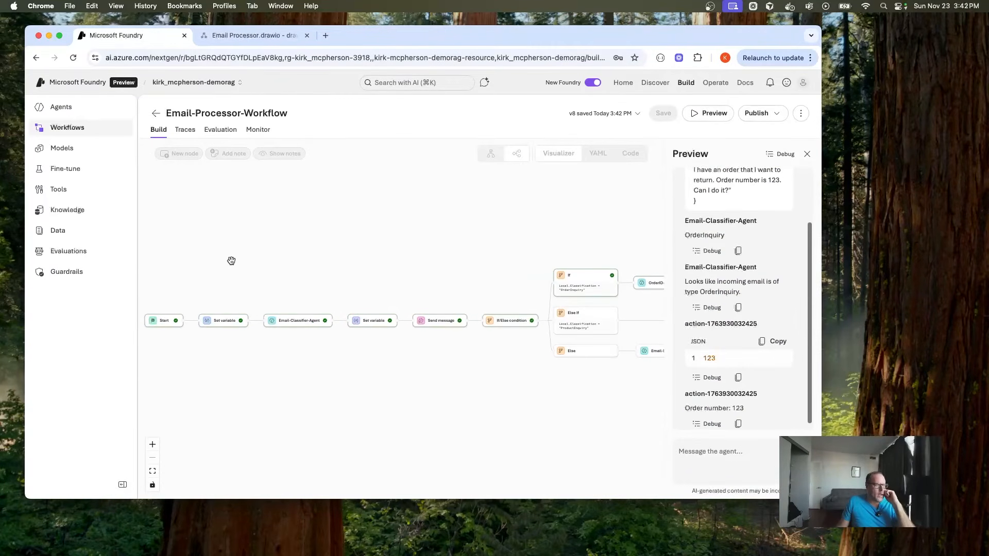
# Open the newest conversation in the workflow's traces and inspect the metadata of the action-set-incoming-email entry
pyautogui.click(185, 130)
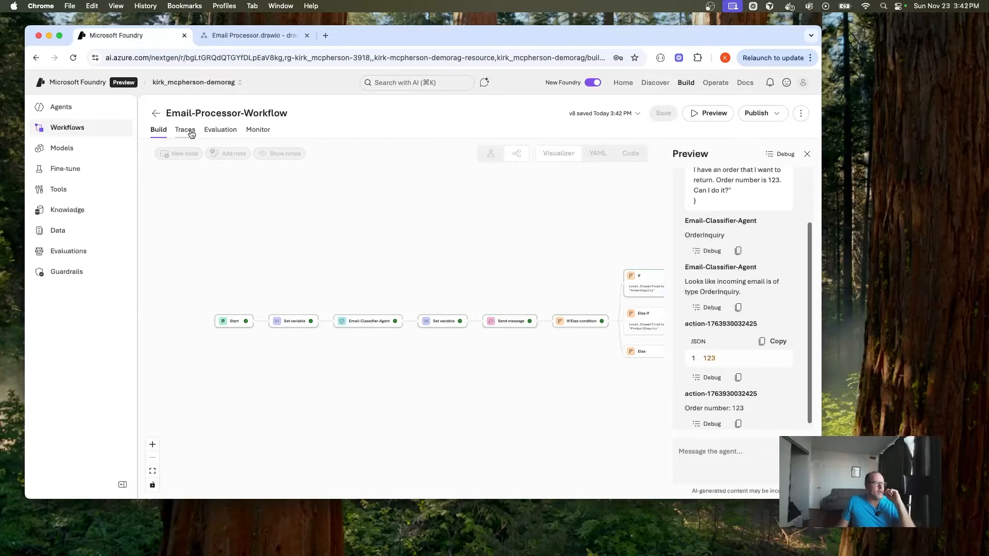
pyautogui.click(281, 232)
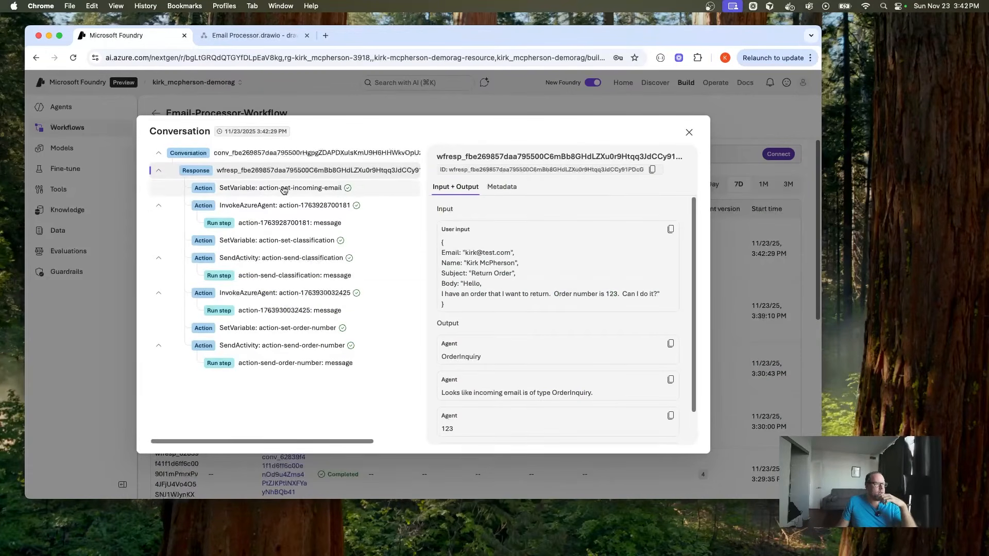
pyautogui.click(276, 188)
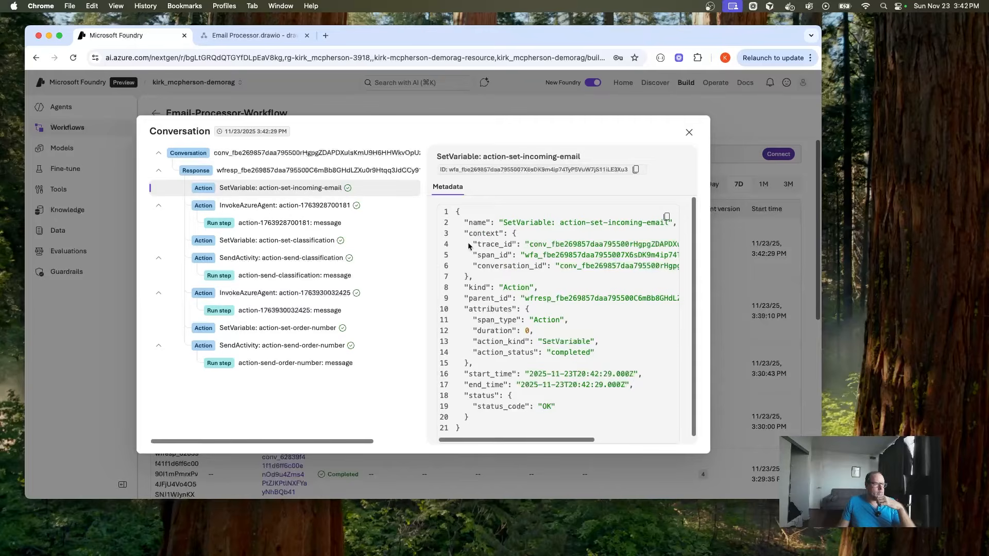
pyautogui.scroll(-1, 476, 276)
pyautogui.scroll(1, 476, 276)
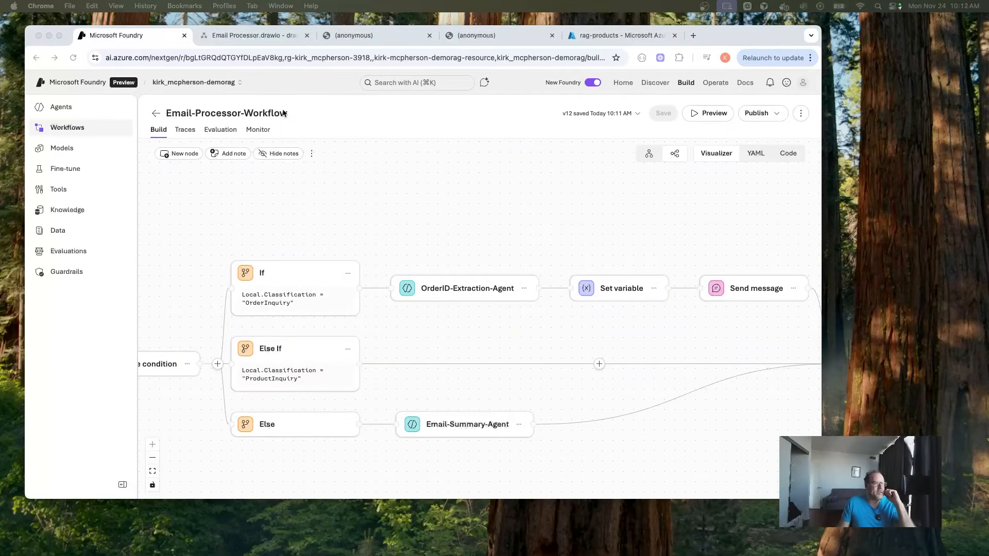
# Review the Email Processor diagram in draw.io, the rag-products index in the Azure portal, and the documents product1.pdf and product2.pdf
pyautogui.click(263, 36)
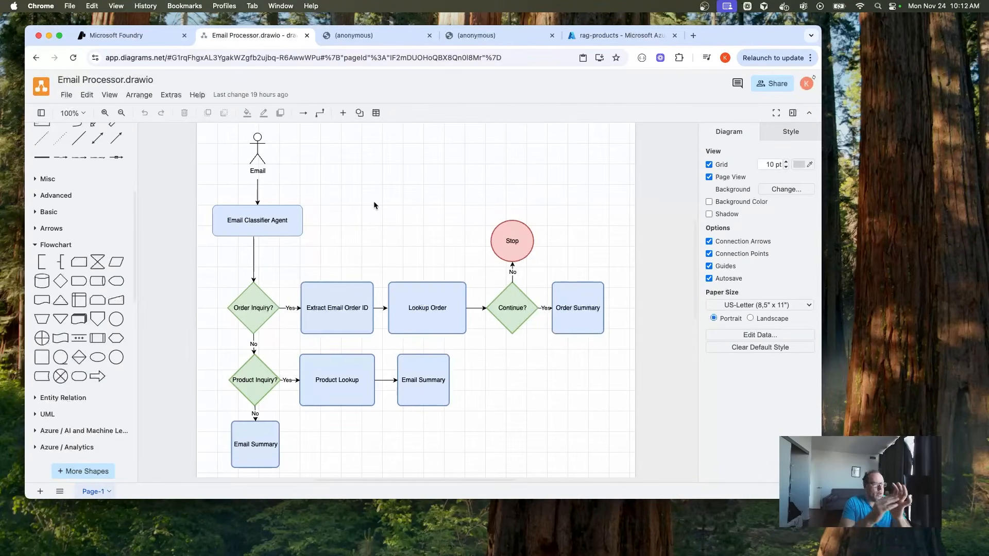
pyautogui.click(270, 220)
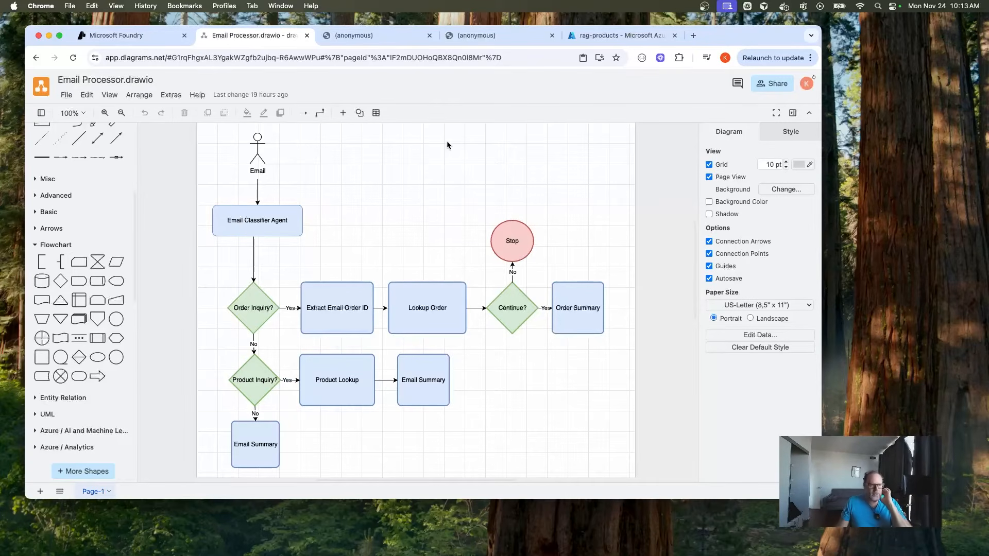
pyautogui.click(600, 37)
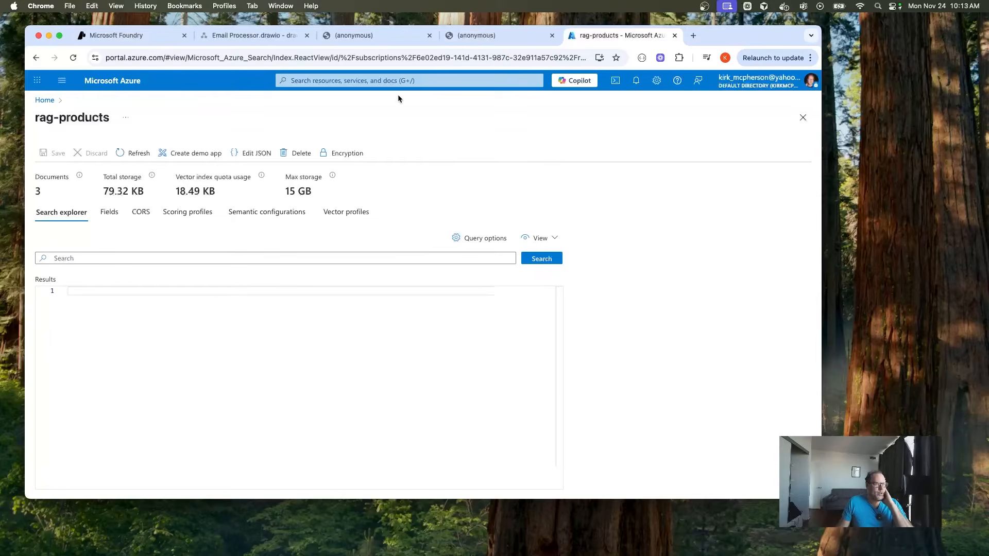
pyautogui.click(381, 36)
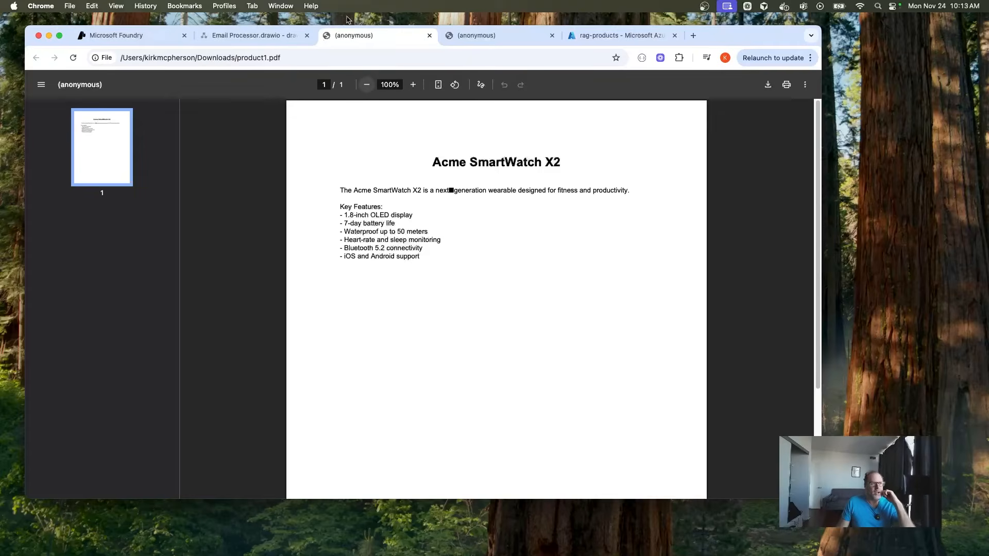
pyautogui.click(493, 35)
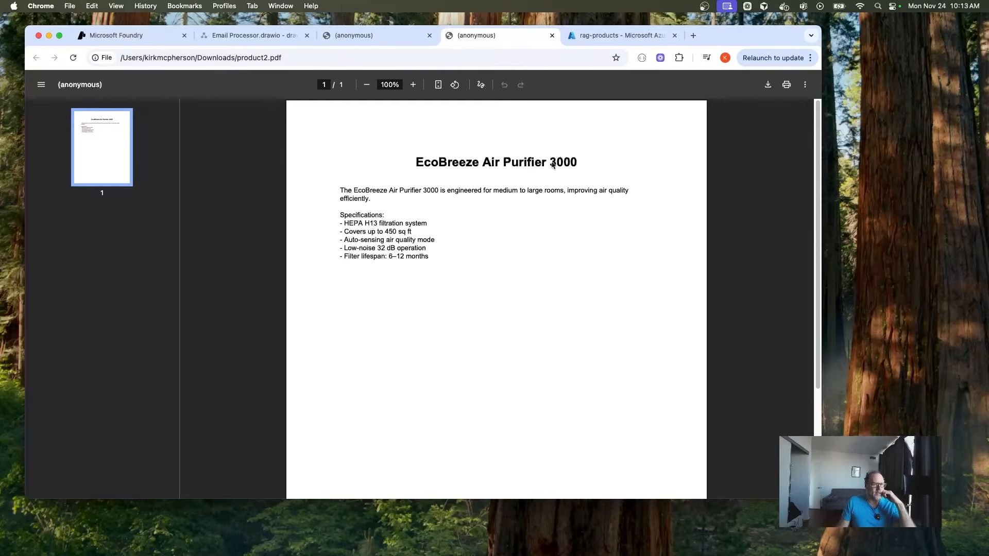
# Switch back to the rag-products index in the Azure portal and search it for "smartwatch"
pyautogui.click(593, 36)
pyautogui.click(369, 257)
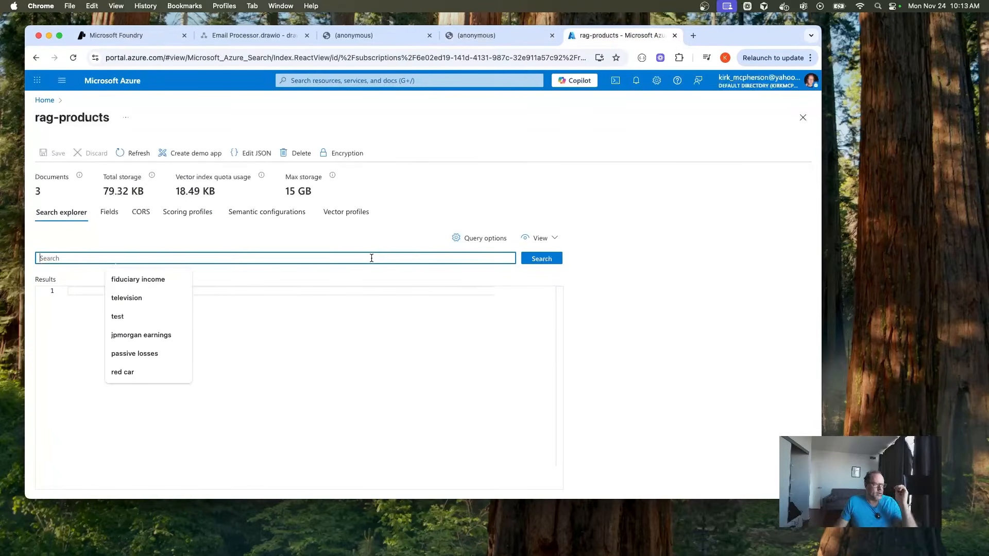
pyautogui.write('sm')
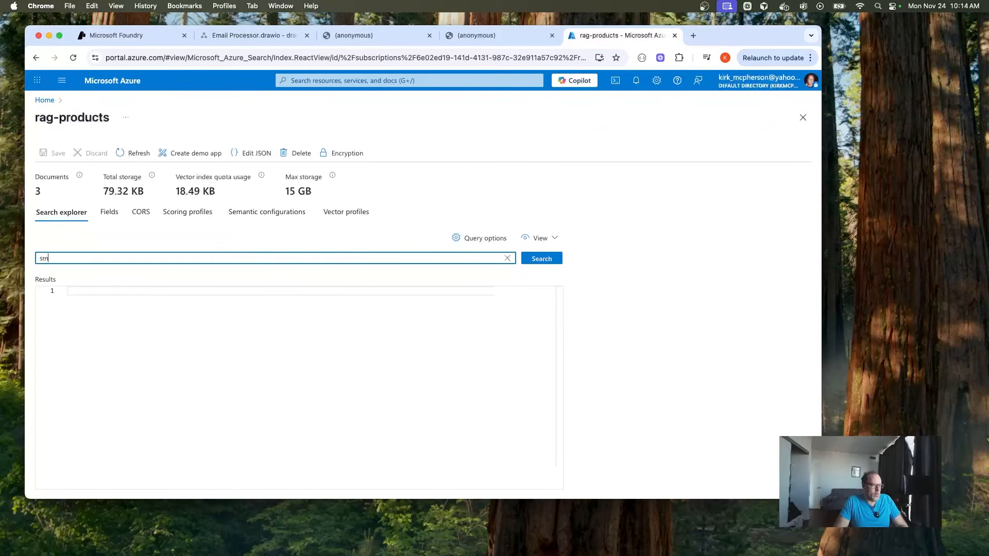
pyautogui.write('artwatch')
pyautogui.press('Return')
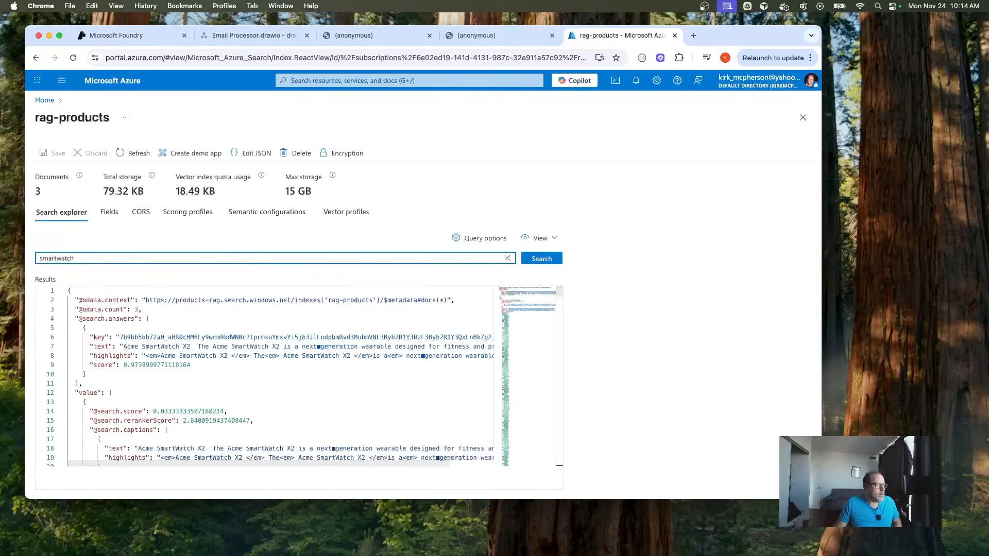
# Search the rag-products index for "book"
pyautogui.doubleClick(80, 256)
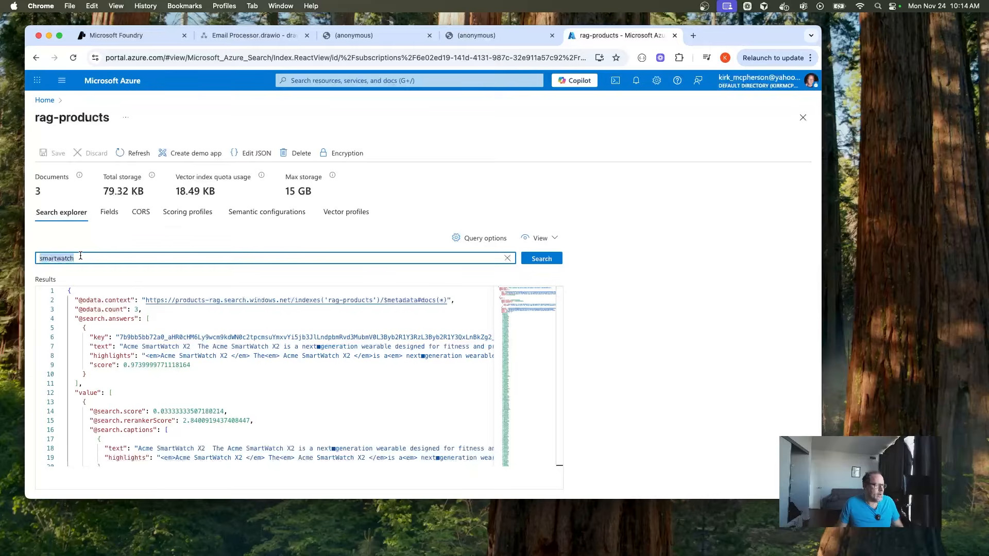
pyautogui.write('book')
pyautogui.press('Return')
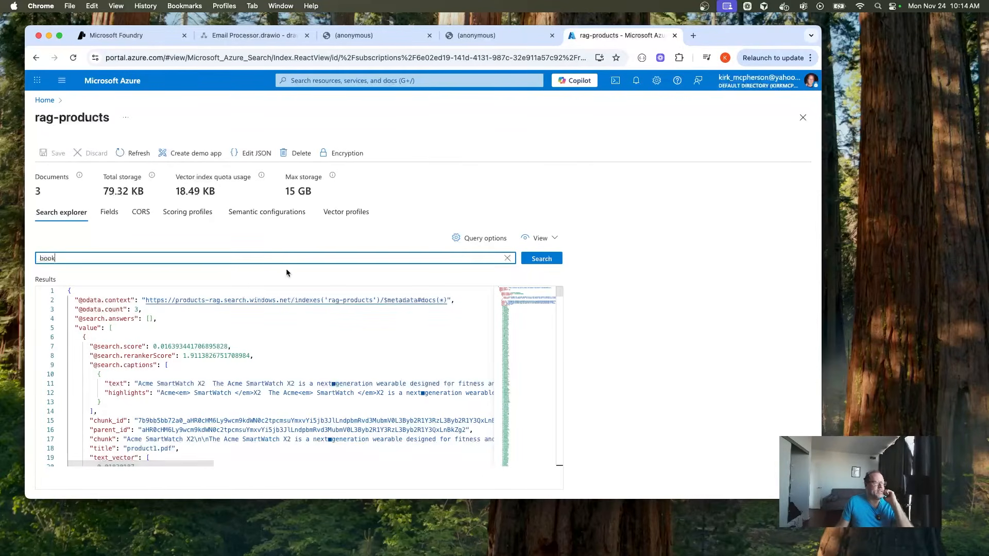
# Switch back to the Email-Processor-Workflow in Microsoft Foundry and add an Invoke agent node to the "ProductInquiry" Else If branch
pyautogui.click(137, 35)
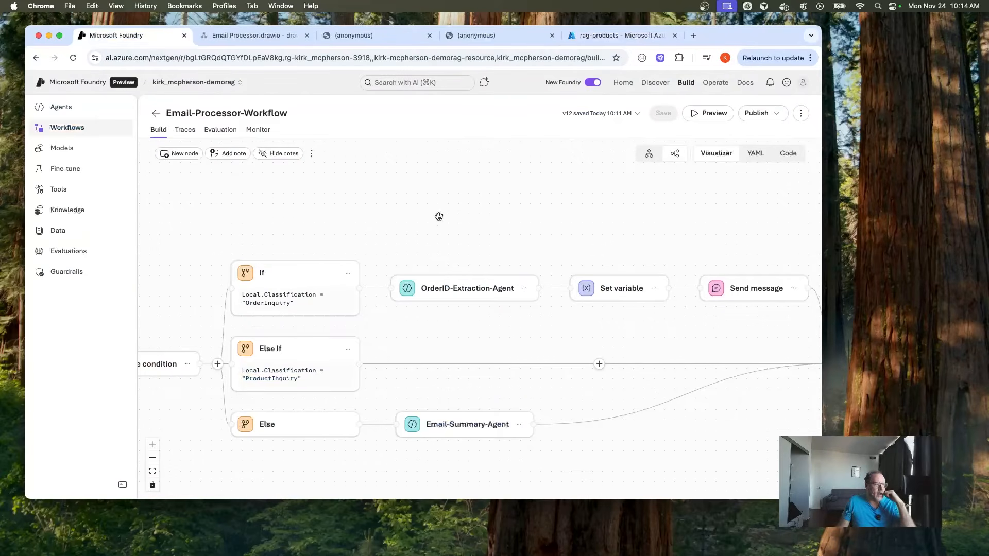
pyautogui.moveTo(463, 212); pyautogui.dragTo(438, 211)
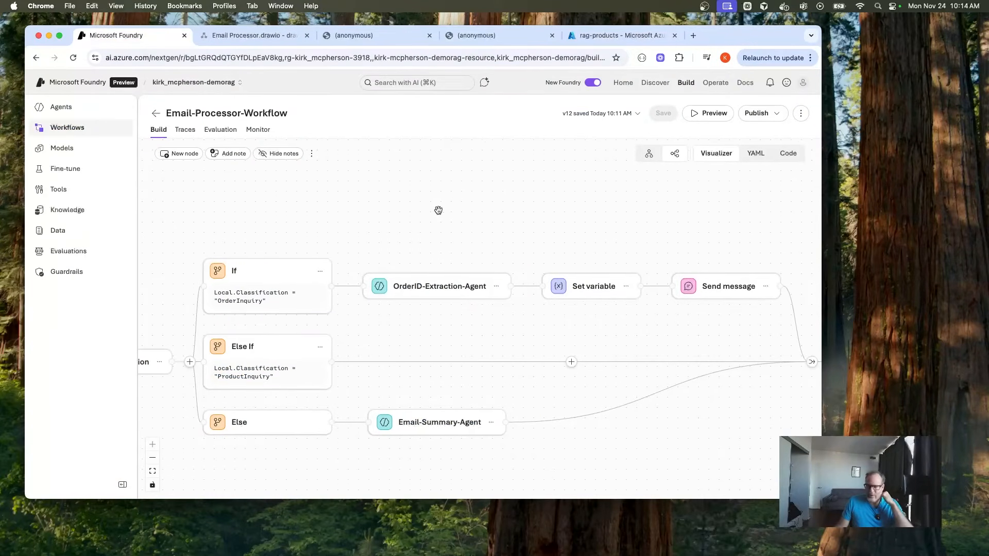
pyautogui.moveTo(509, 214); pyautogui.dragTo(499, 216)
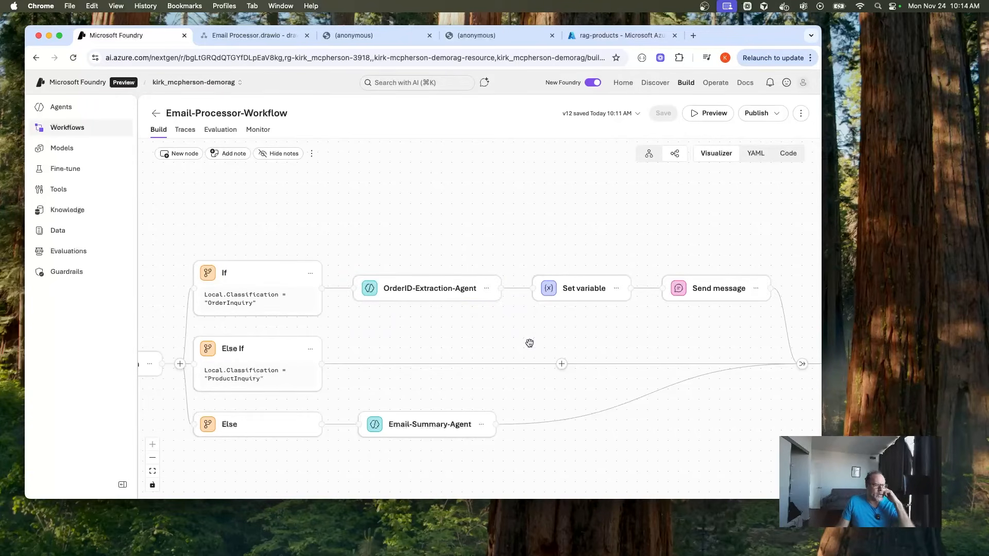
pyautogui.click(259, 360)
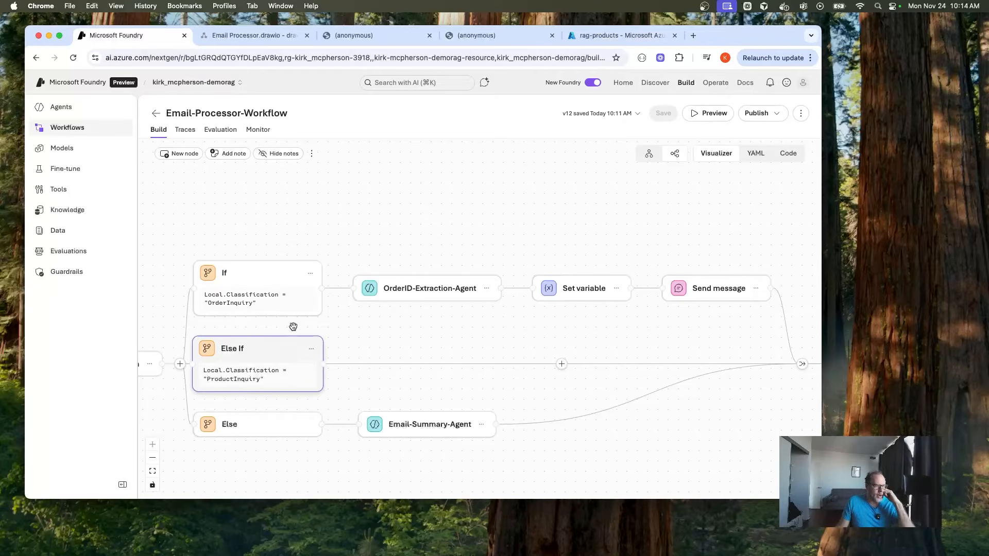
pyautogui.click(562, 365)
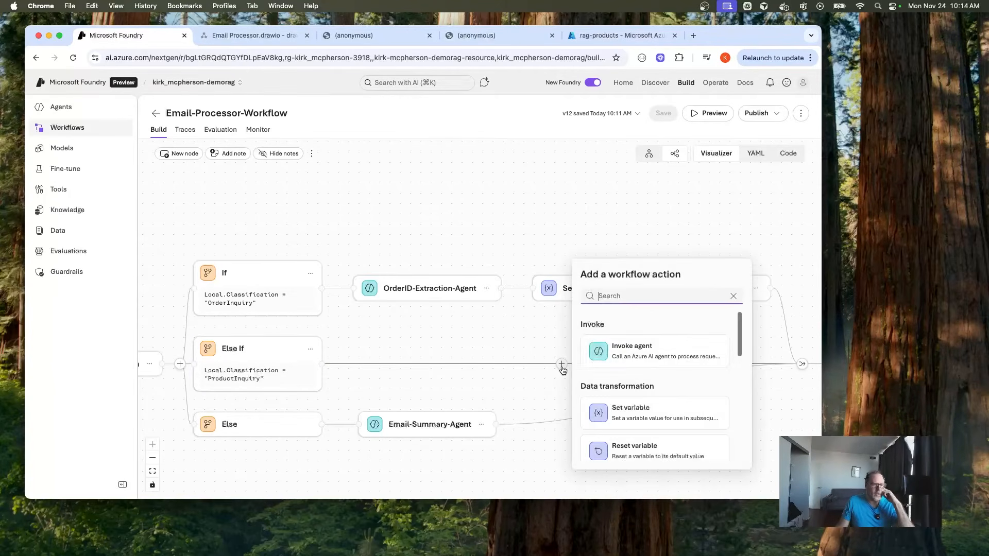
pyautogui.click(652, 354)
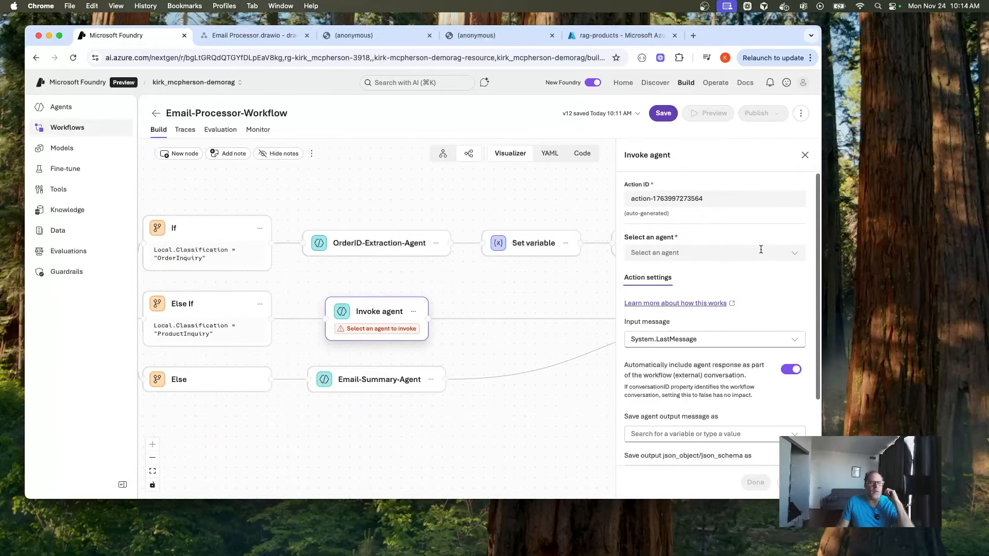
# Create a new agent named Product-Info-Agent for the Invoke agent node
pyautogui.click(793, 253)
pyautogui.click(665, 270)
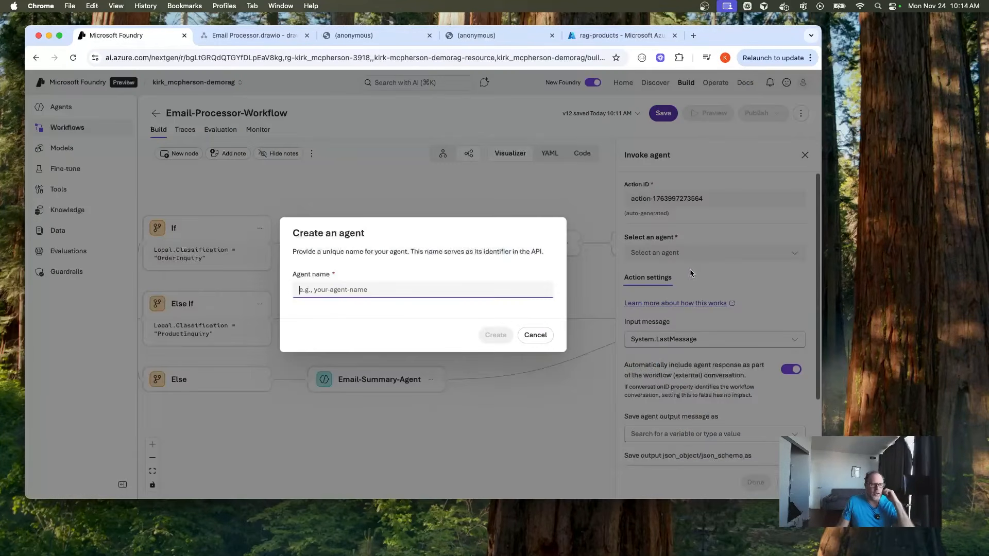
pyautogui.write('Product-Info-Agent')
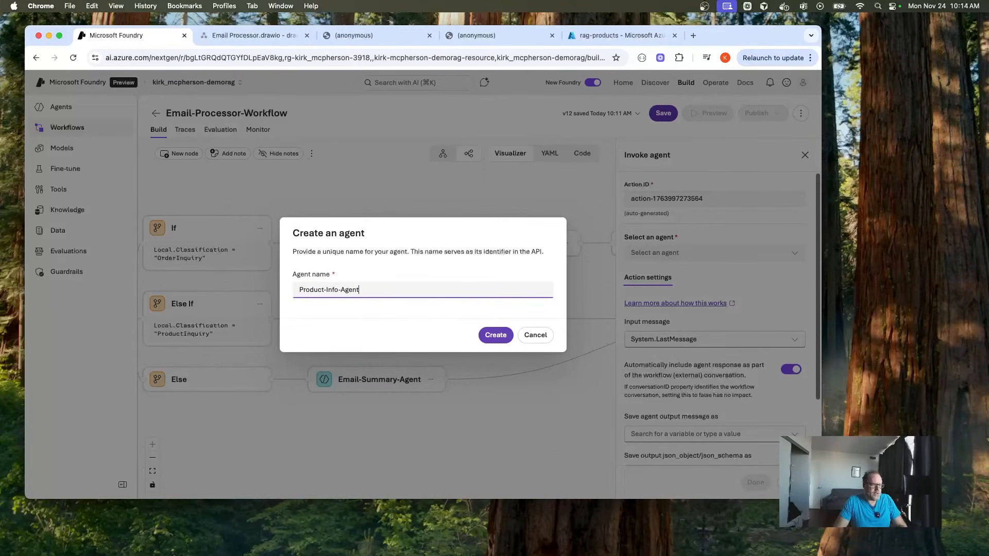
pyautogui.click(495, 335)
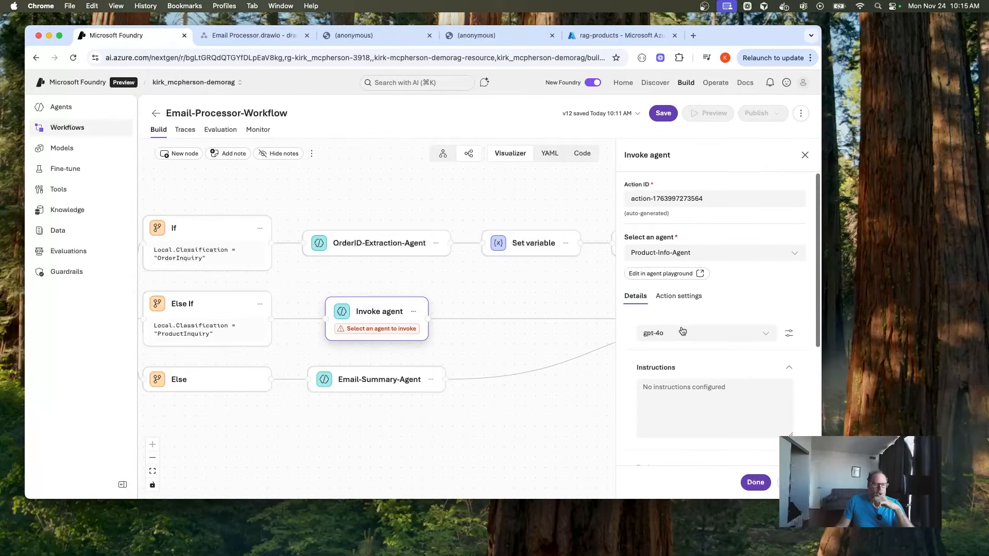
# Open Product-Info-Agent in the agent playground and paste instructions to extract request keywords, find products only with tools, and otherwise say "Sorry, nothing found"
pyautogui.click(661, 277)
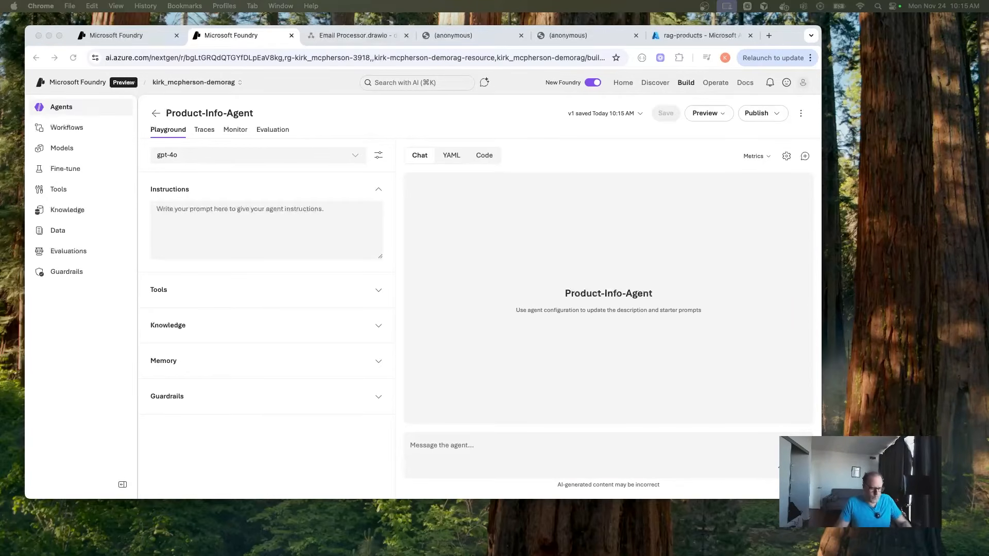
pyautogui.click(255, 214)
pyautogui.press('super+v')
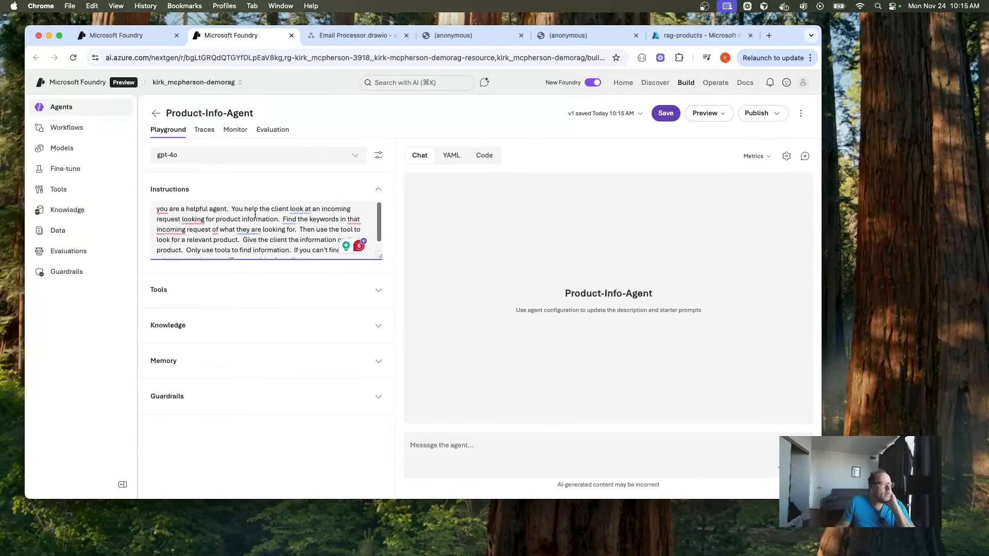
pyautogui.press('super+Tab')
pyautogui.scroll(-1, 264, 223)
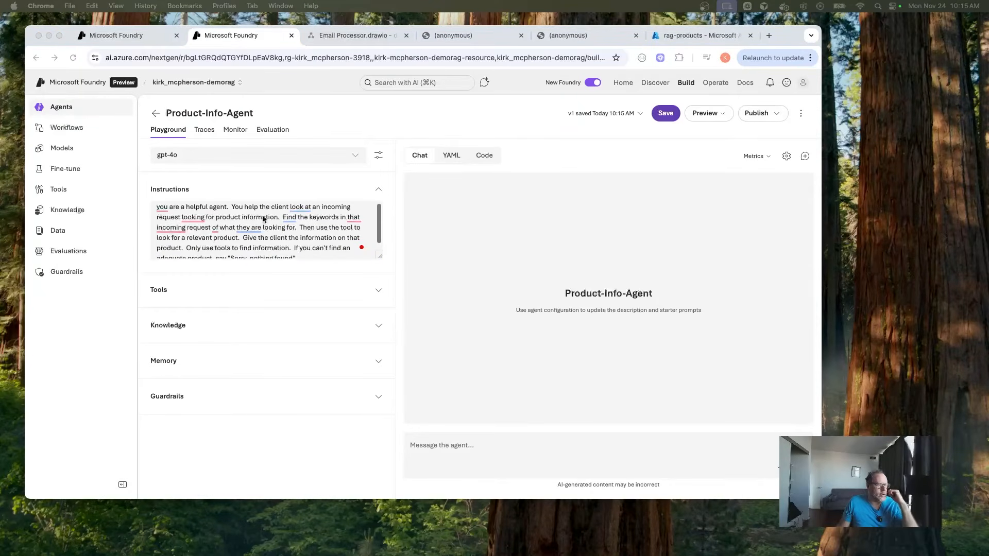
pyautogui.scroll(-1, 263, 219)
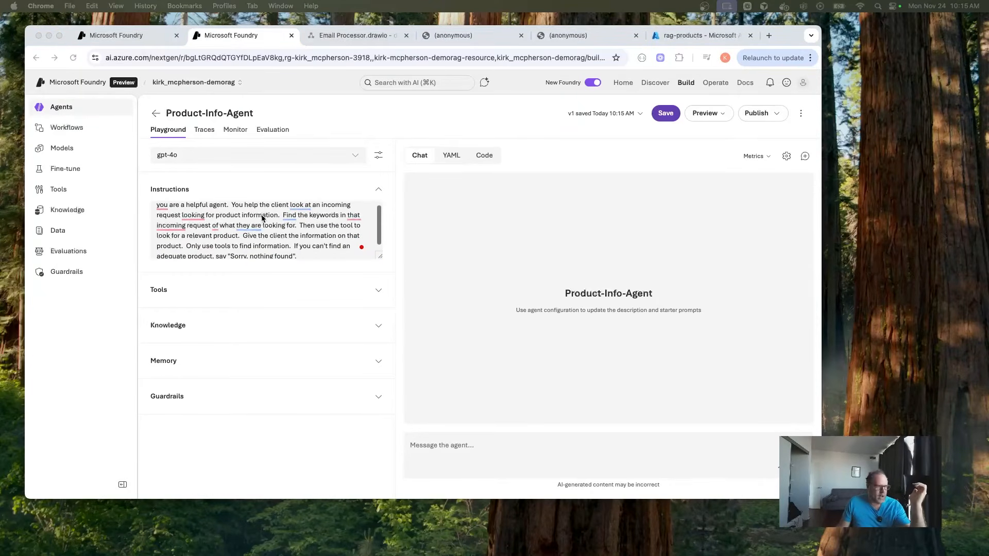
# Review Product-Info-Agent's instructions and add an Azure AI Search data source to its knowledge, using the rag-products index
pyautogui.scroll(-1, 263, 217)
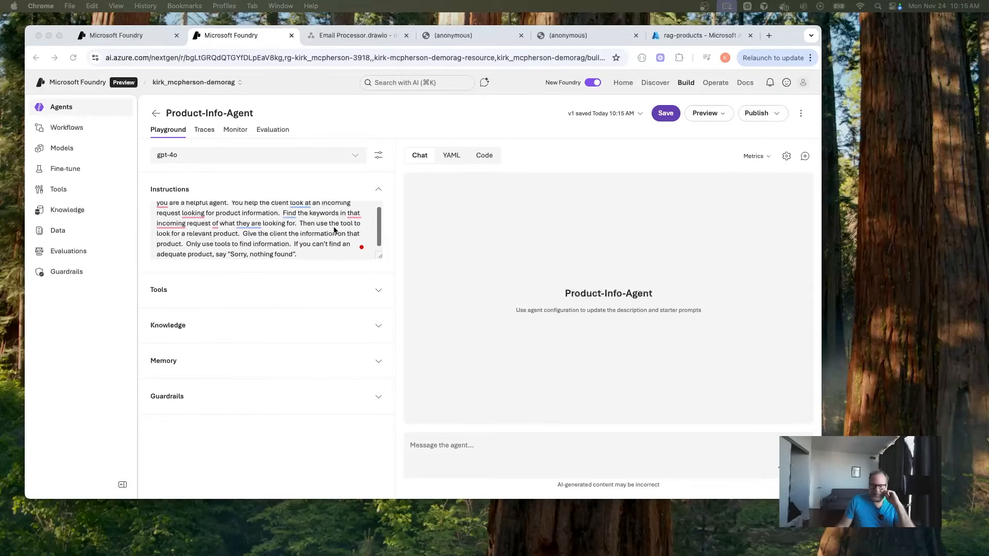
pyautogui.scroll(-1, 304, 234)
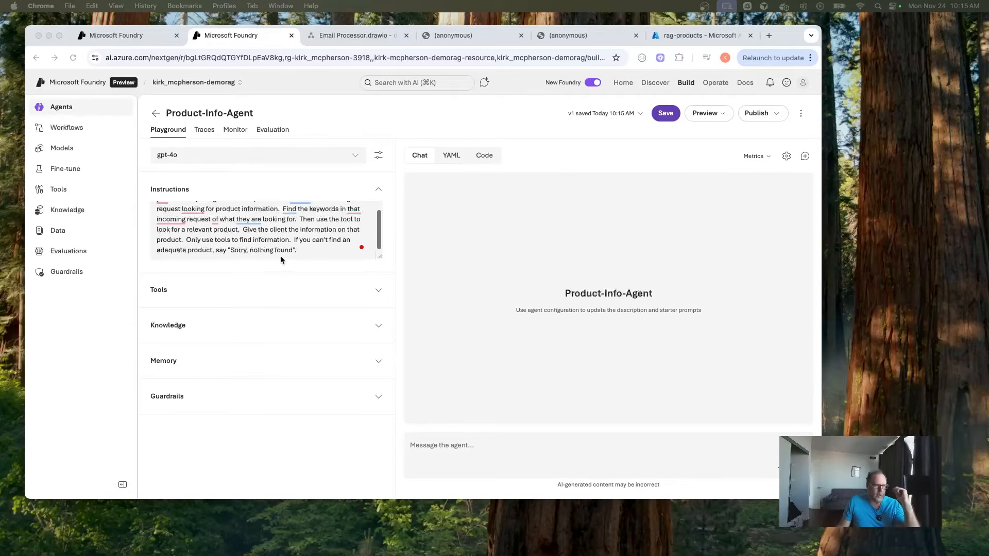
pyautogui.click(325, 291)
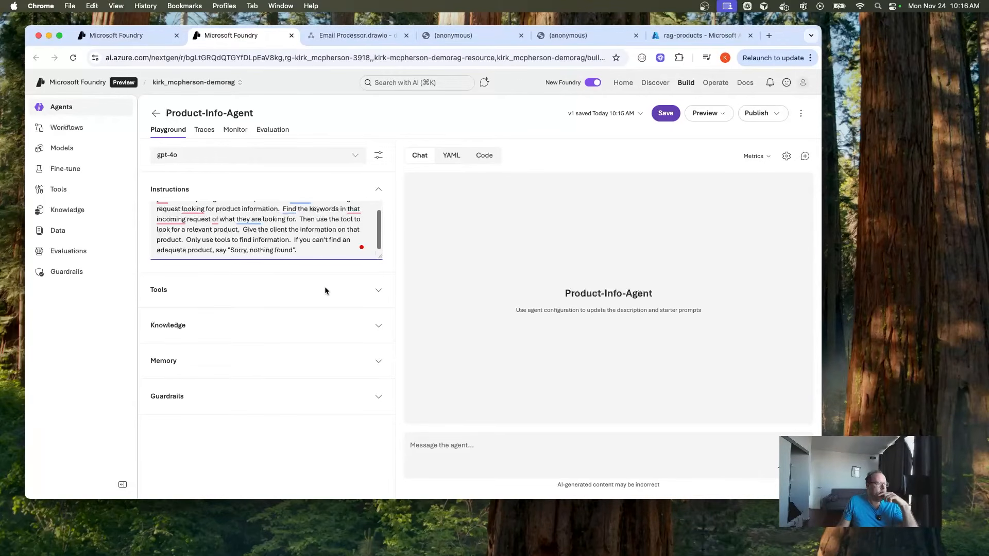
pyautogui.click(381, 329)
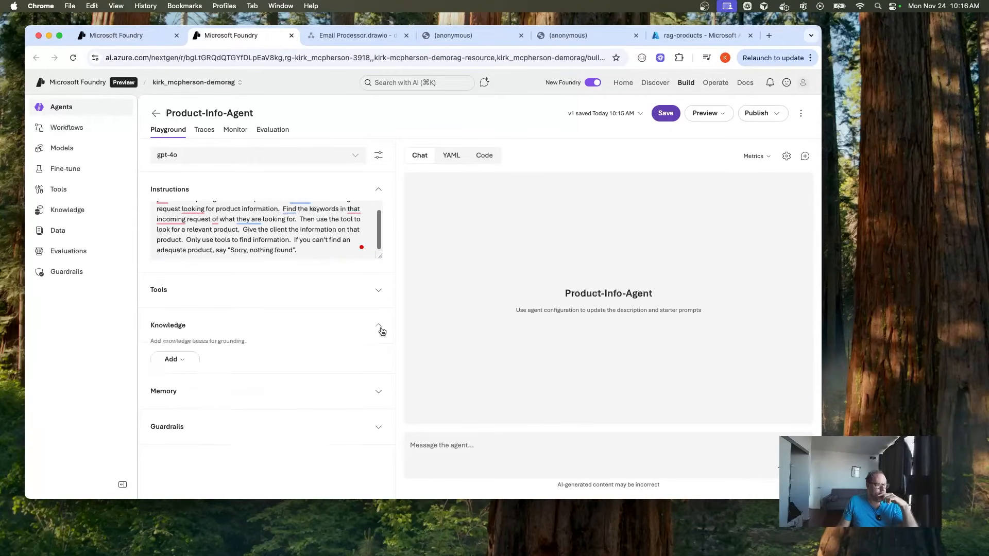
pyautogui.click(174, 360)
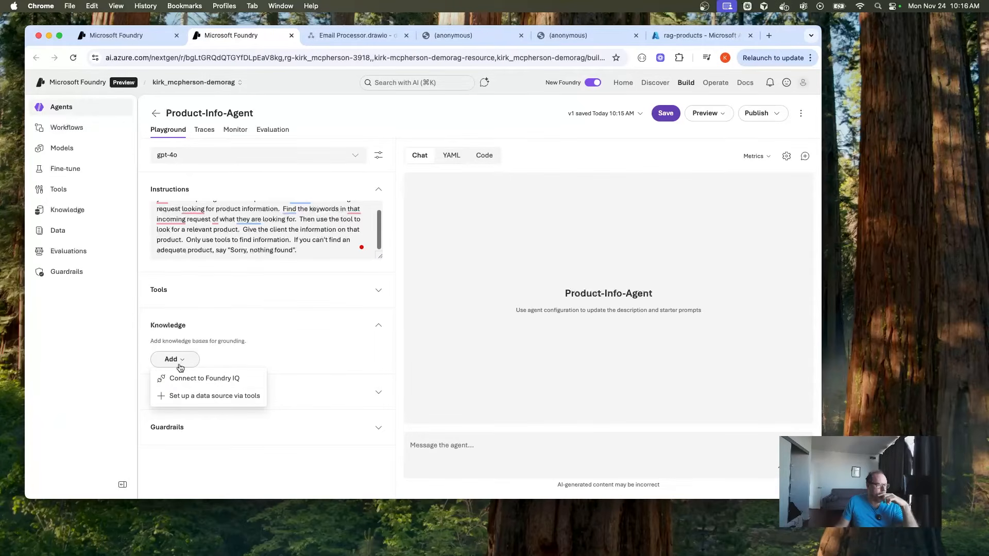
pyautogui.click(199, 397)
pyautogui.click(308, 243)
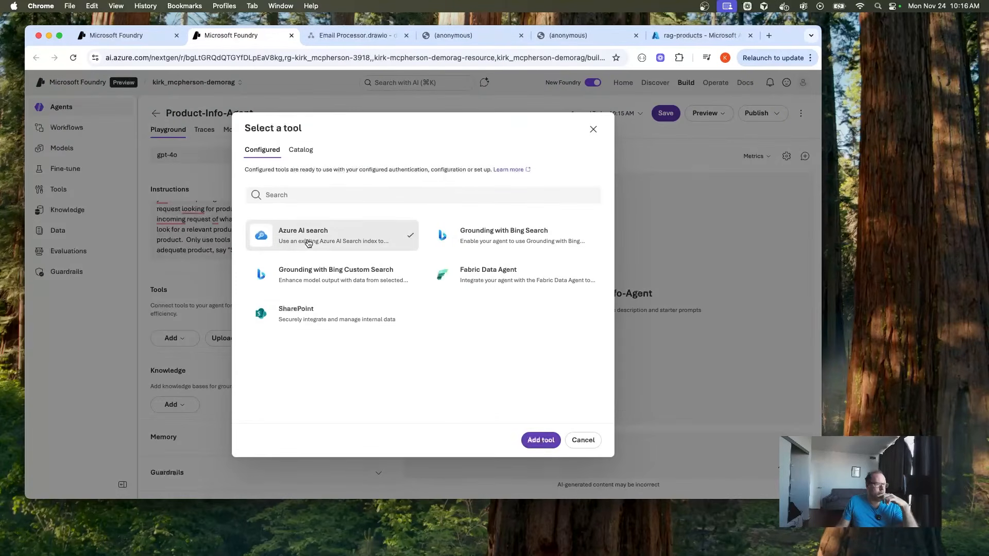
pyautogui.click(533, 440)
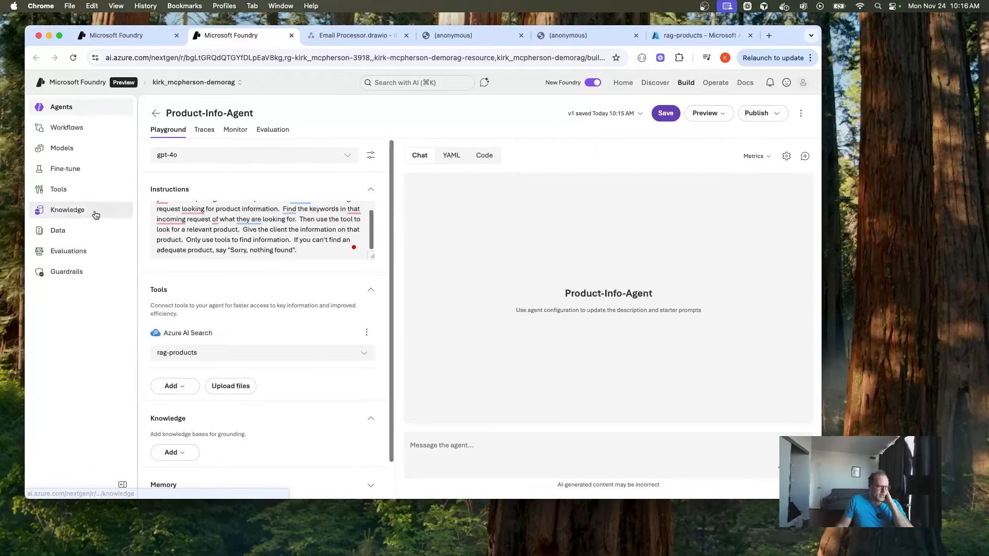
# Save the agent's configuration while visiting the Knowledge page, and reopen Product-Info-Agent from the agents list
pyautogui.click(80, 214)
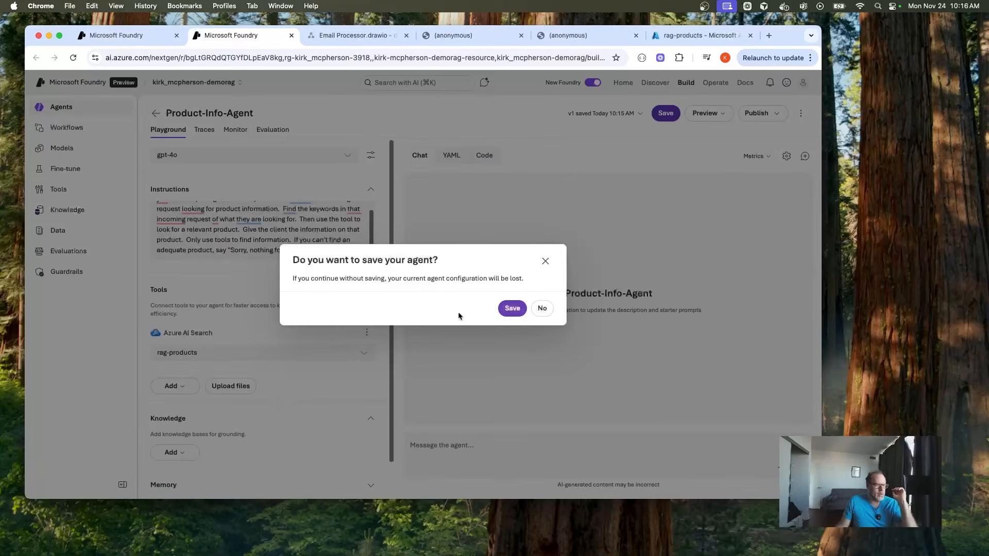
pyautogui.click(509, 311)
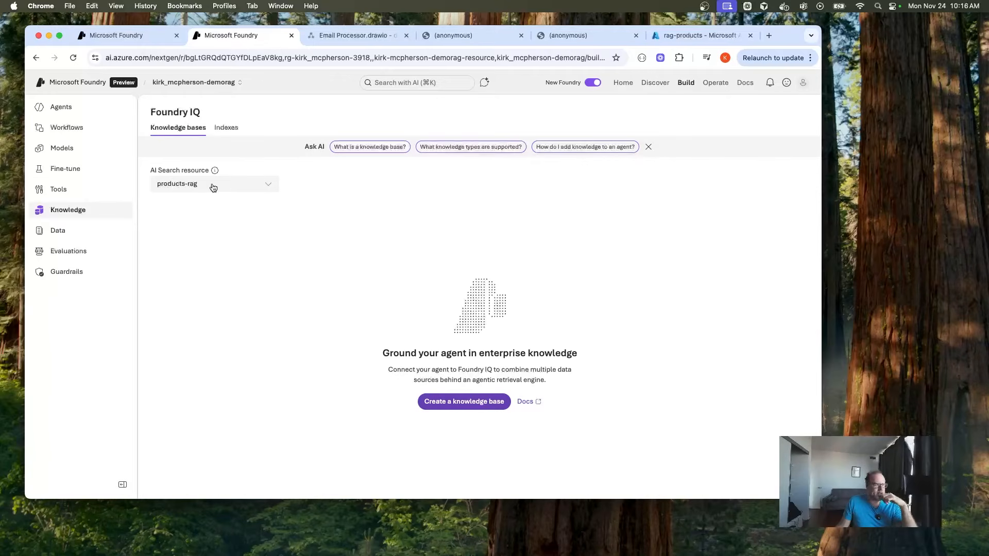
pyautogui.click(61, 106)
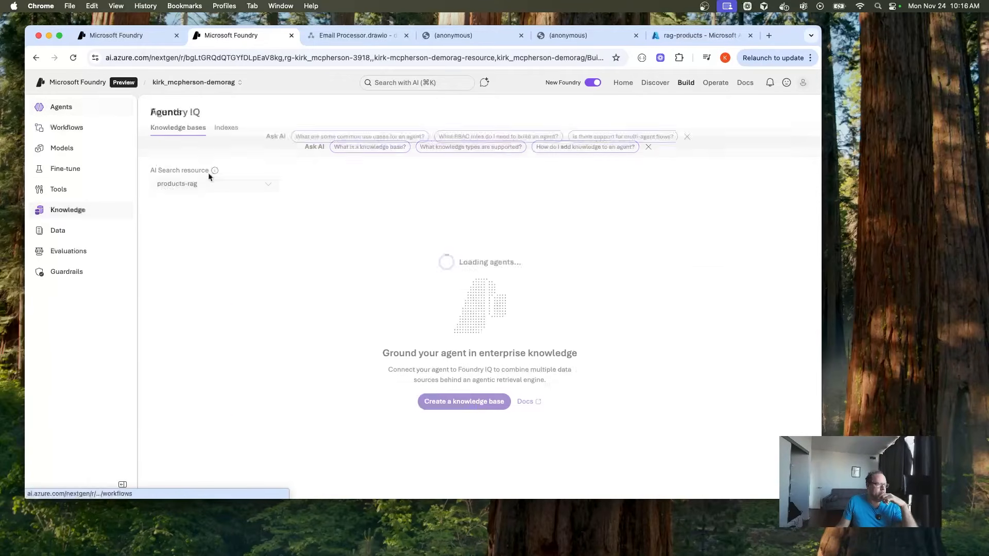
pyautogui.click(200, 209)
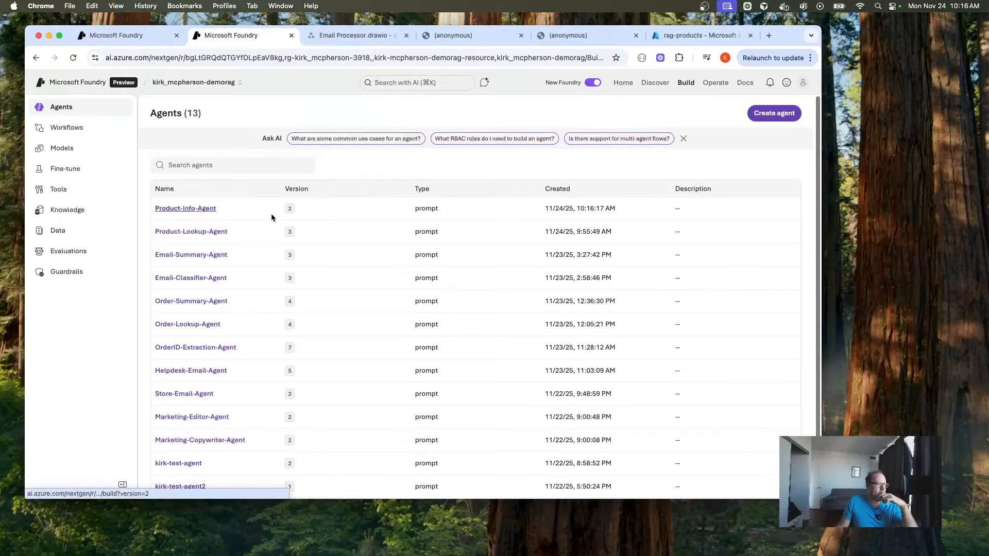
pyautogui.scroll(-1, 265, 307)
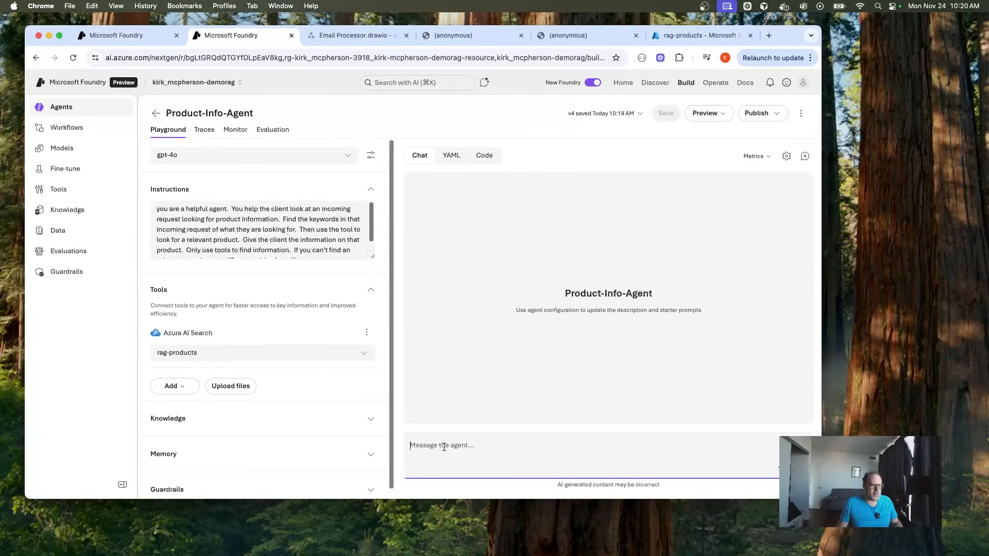
# Ask the agent "I'm looking for a SmartWatch" and compare its reply with the source document product1.pdf
pyautogui.write("I'm")
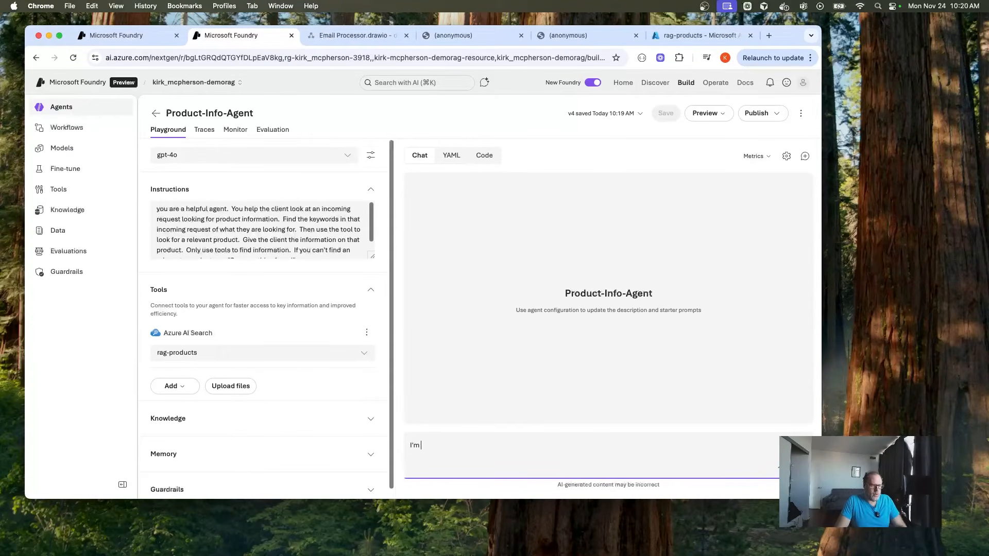
pyautogui.write(' looking for a SmartWatch')
pyautogui.press('Return')
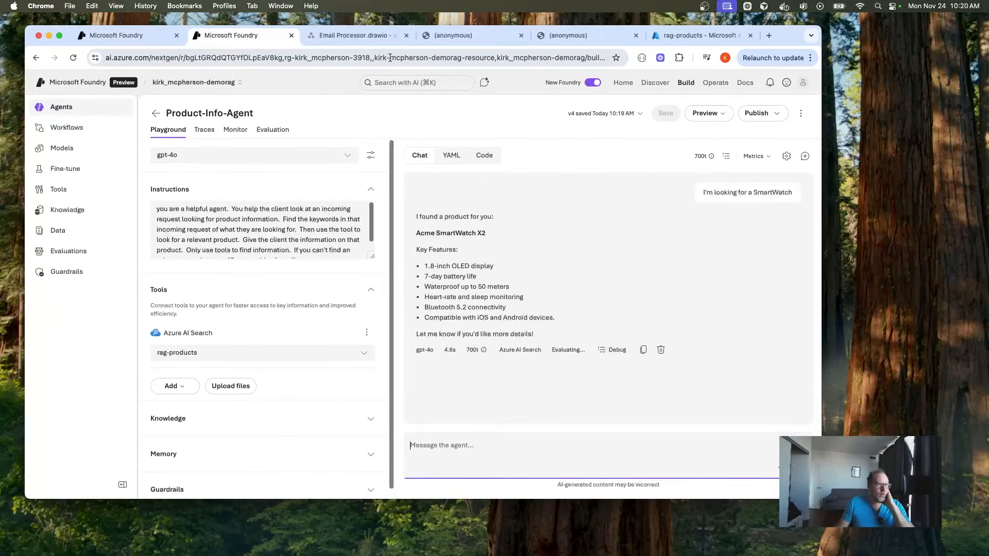
pyautogui.click(462, 38)
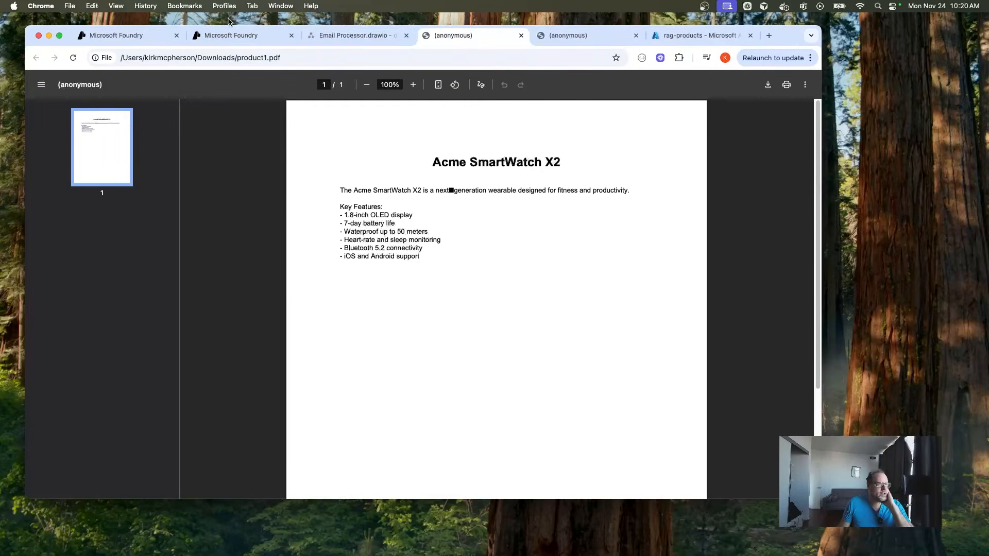
pyautogui.click(232, 37)
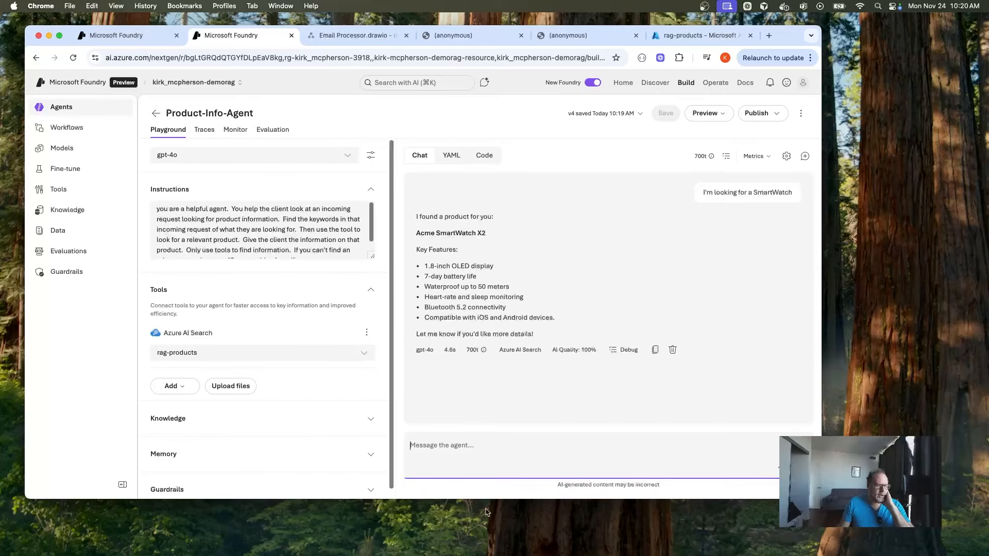
# Test the agent with a product outside the index by sending "I'm looking for books on baseball"
pyautogui.click(465, 448)
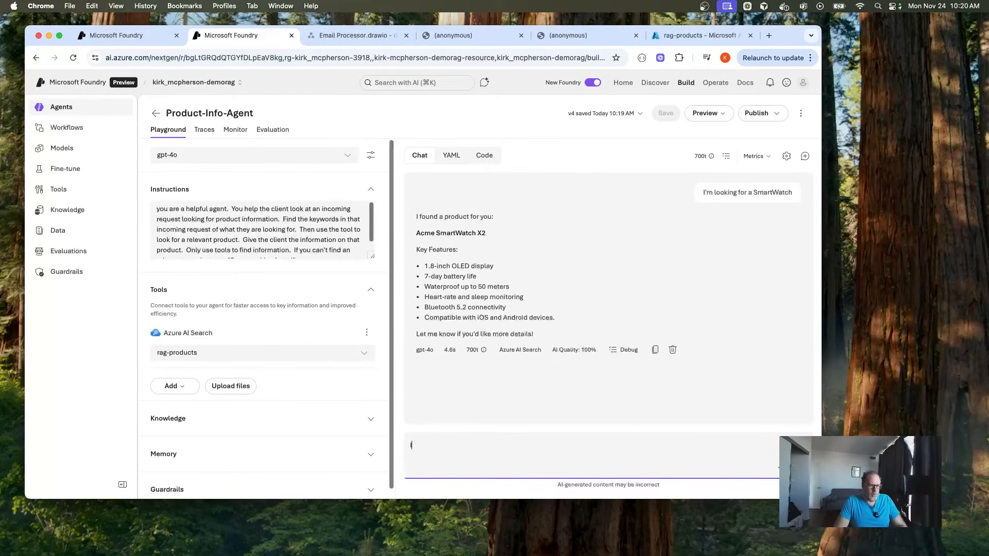
pyautogui.write("I'm looking for books on baseball")
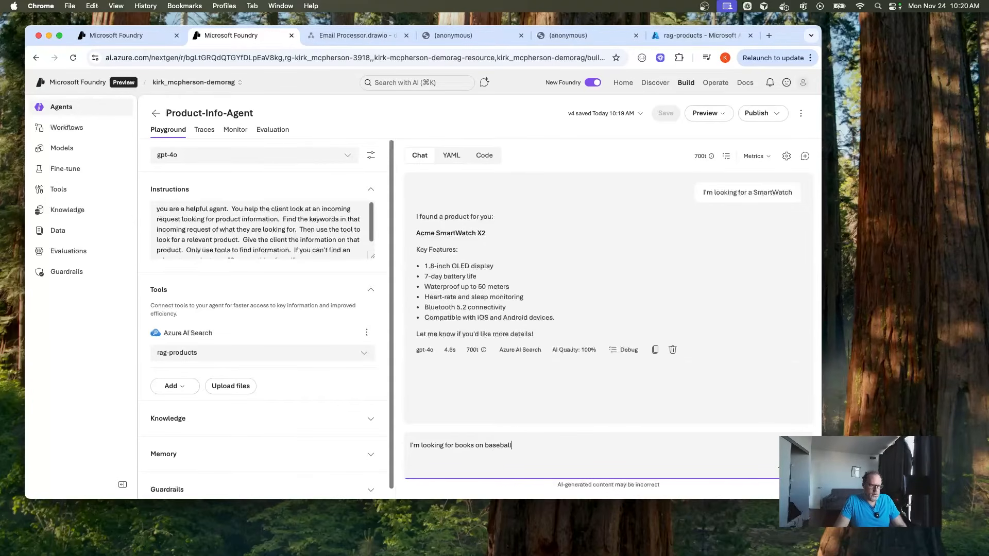
pyautogui.press('Return')
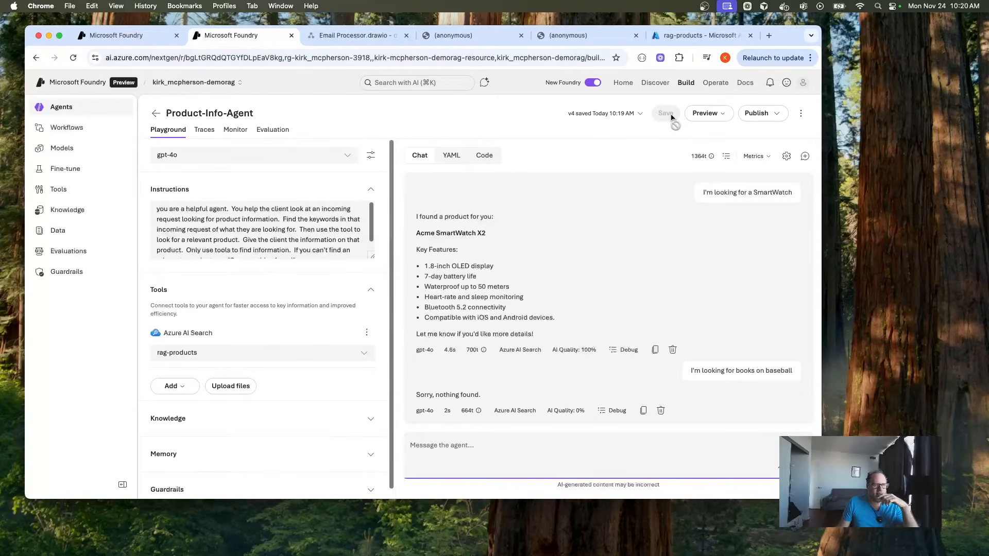
# In Email-Processor-Workflow, assign Product-Info-Agent to the Invoke agent node on the ProductInquiry branch and save the workflow
pyautogui.click(123, 36)
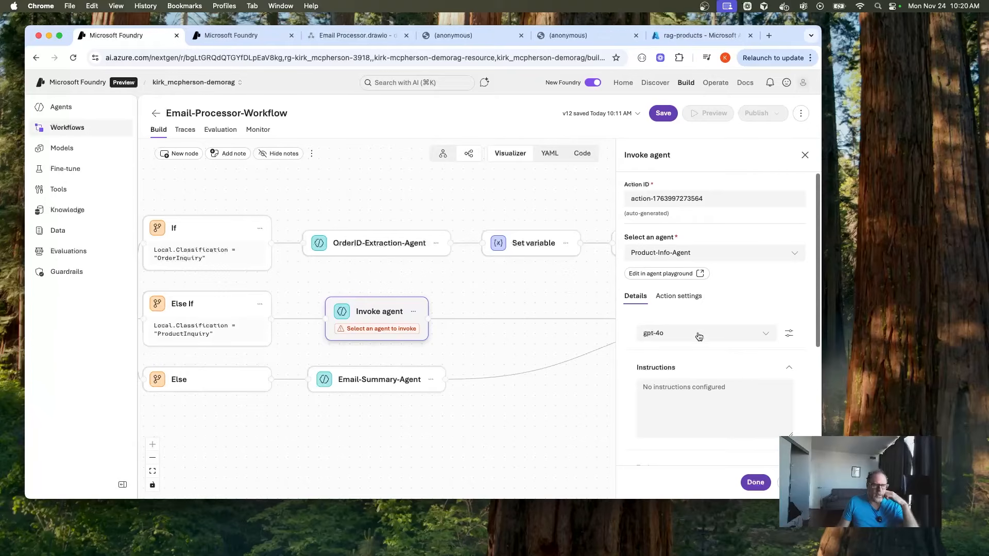
pyautogui.click(791, 255)
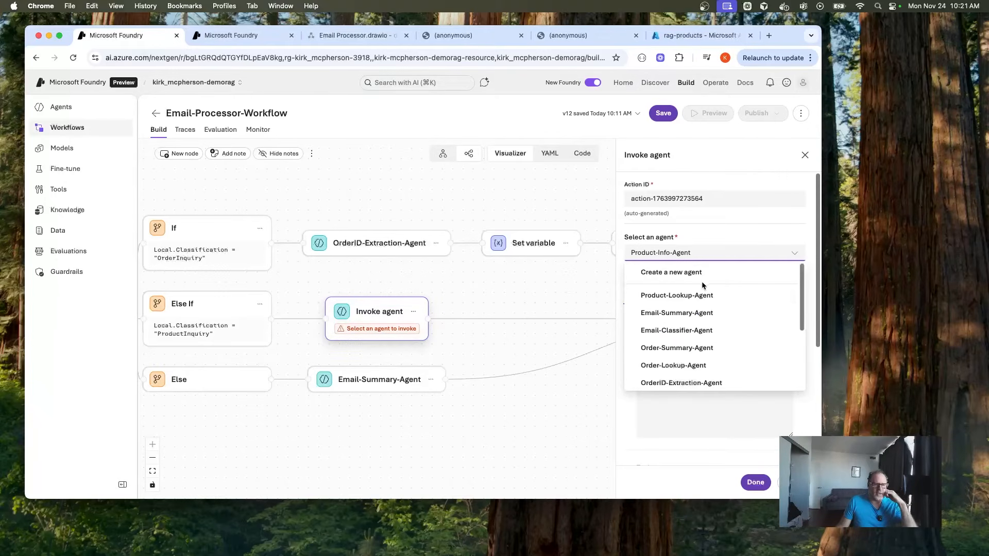
pyautogui.click(712, 236)
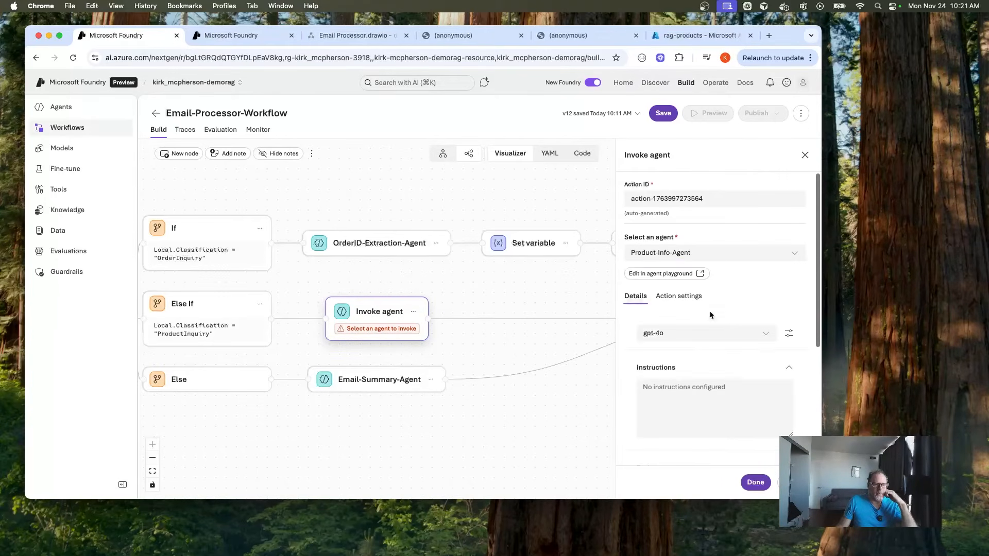
pyautogui.click(756, 482)
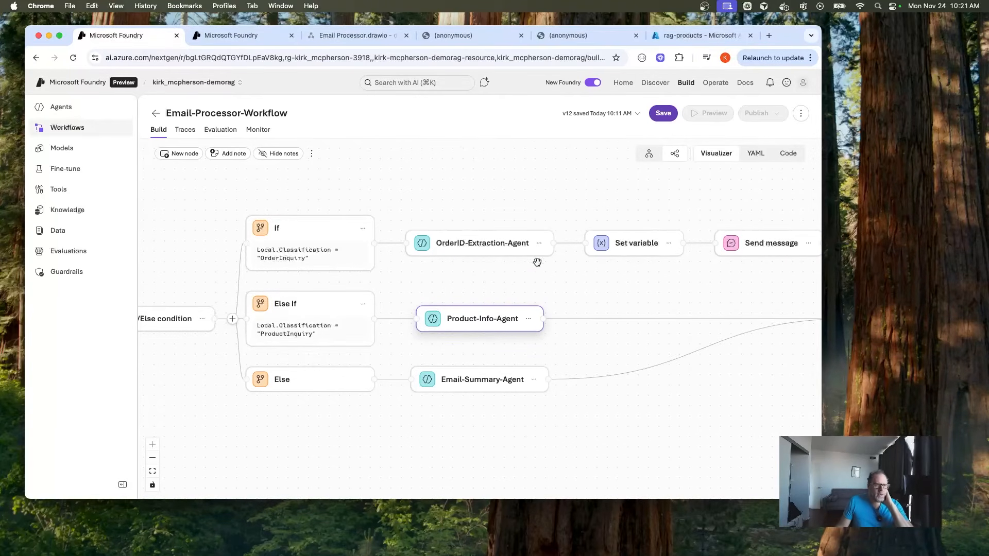
pyautogui.click(668, 114)
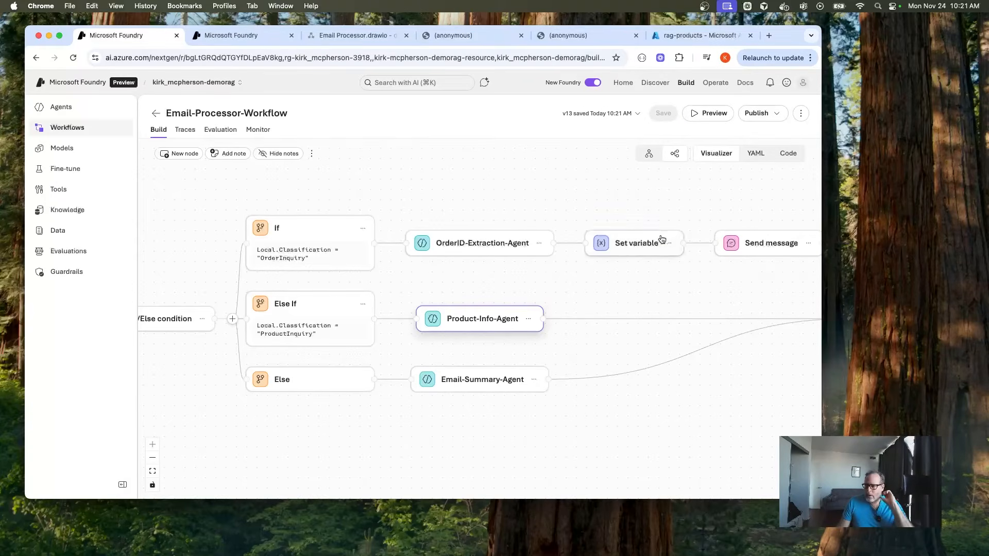
# Preview the workflow with the copied sample email "Looking for info on watches?" about buying a SmartWatch, and review the reply
pyautogui.click(710, 115)
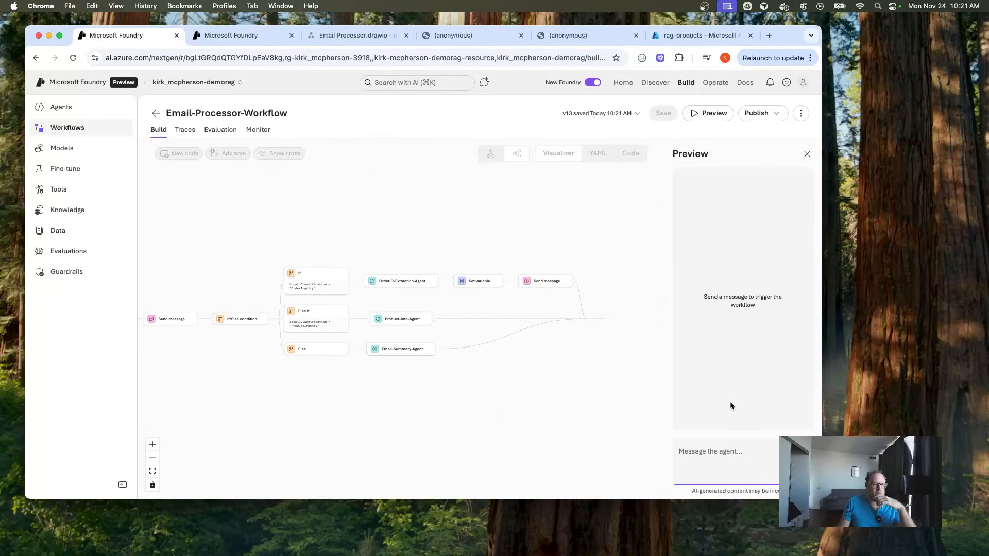
pyautogui.click(713, 452)
pyautogui.press('super+v')
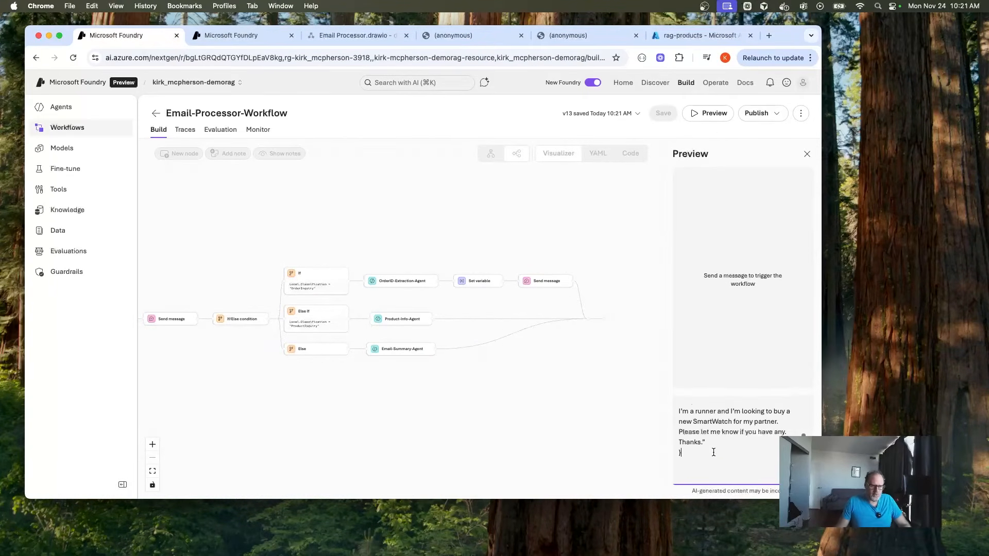
pyautogui.scroll(5, 732, 423)
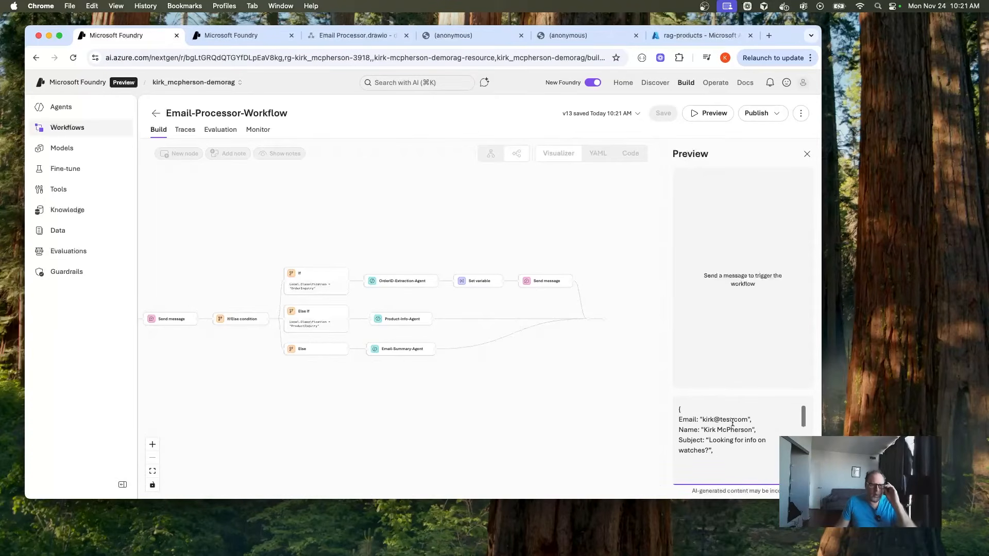
pyautogui.scroll(-1, 726, 442)
pyautogui.scroll(-3, 748, 437)
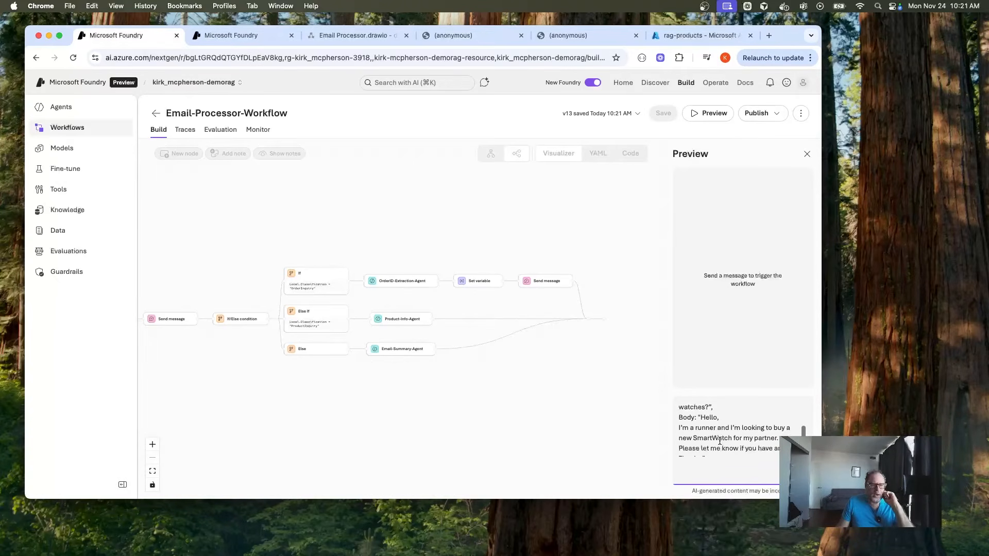
pyautogui.scroll(-1, 721, 438)
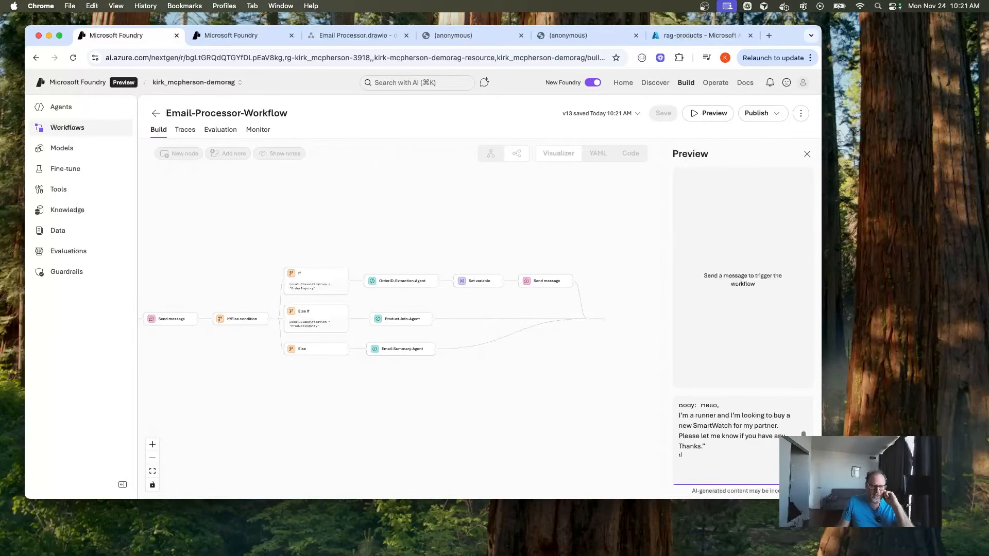
pyautogui.press('Return')
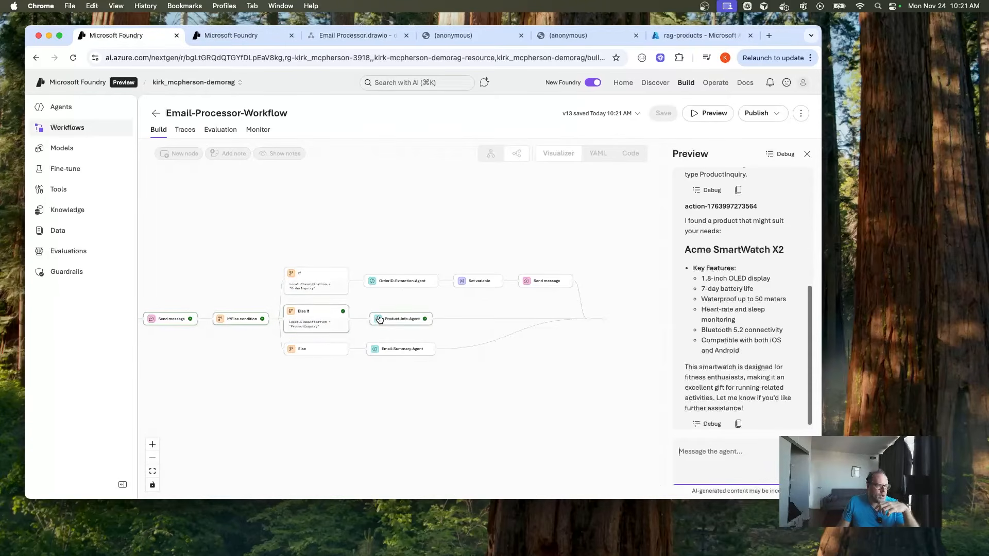
pyautogui.scroll(1, 745, 287)
pyautogui.scroll(1, 745, 287)
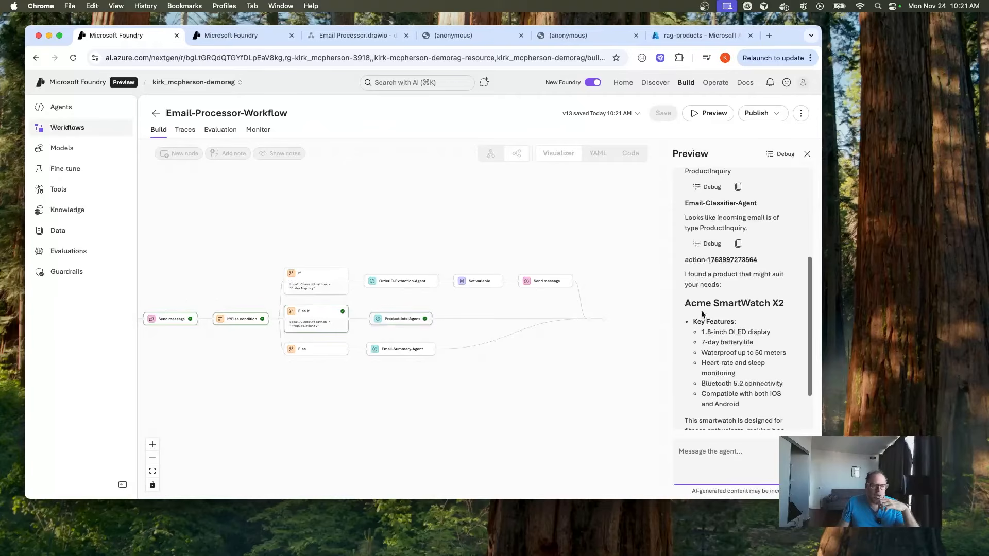
pyautogui.scroll(-2, 749, 287)
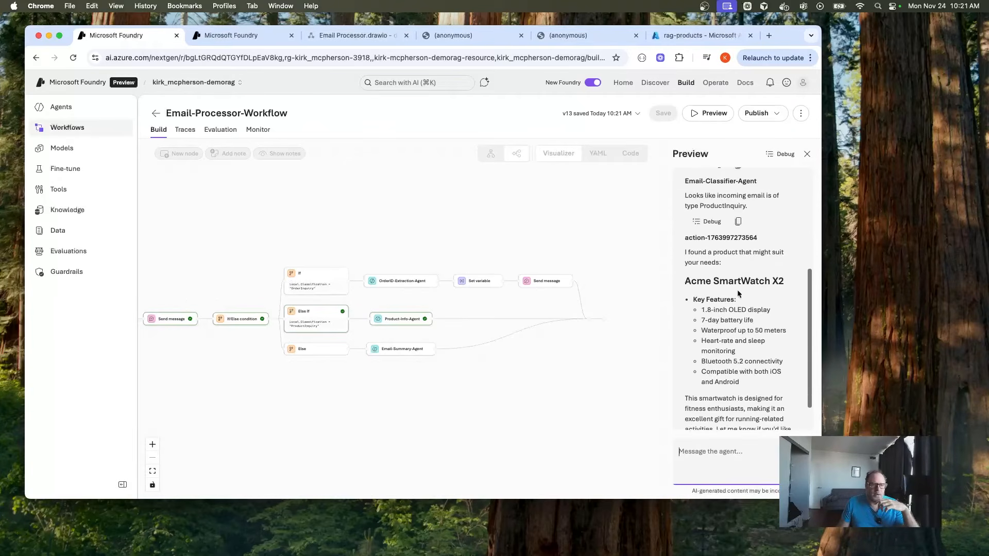
pyautogui.scroll(-1, 724, 275)
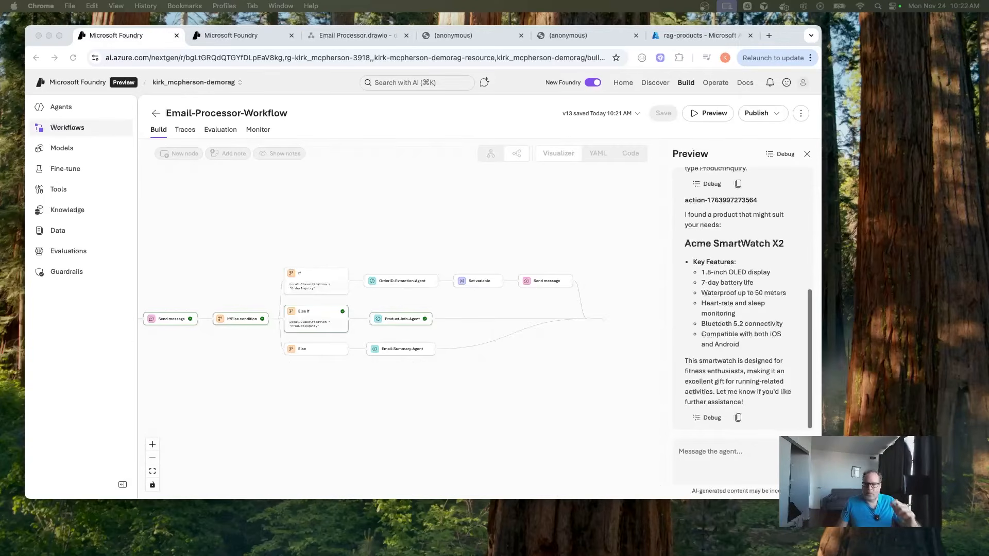
# Send the workflow preview a second sample email, subject "Book on baseball", asking "Do you sell any books on baseball?"
pyautogui.click(718, 456)
pyautogui.press('super+v')
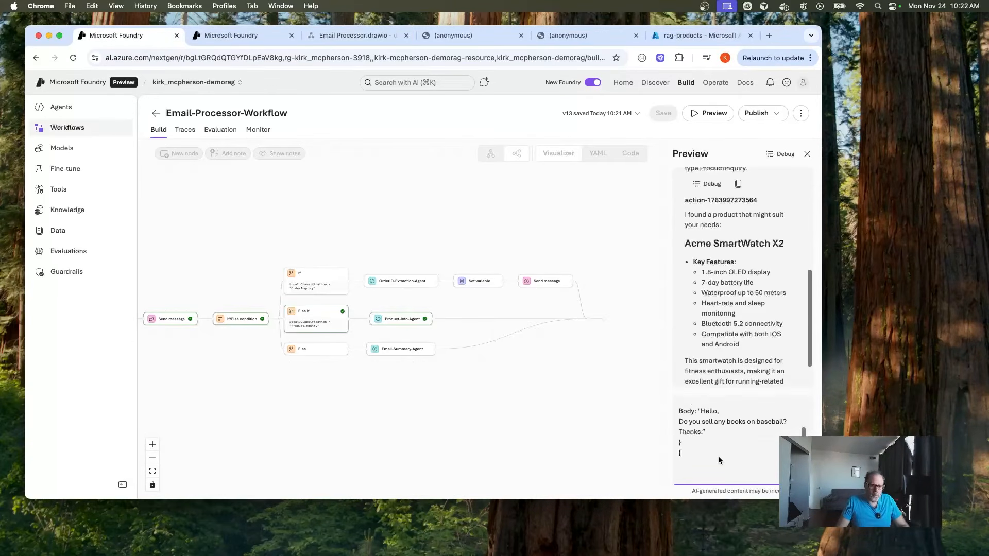
pyautogui.press('Return')
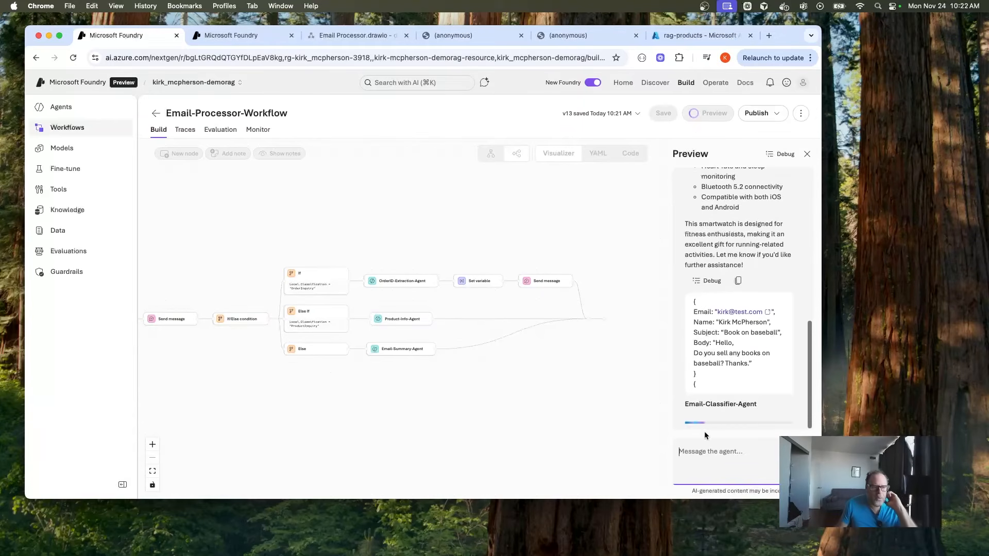
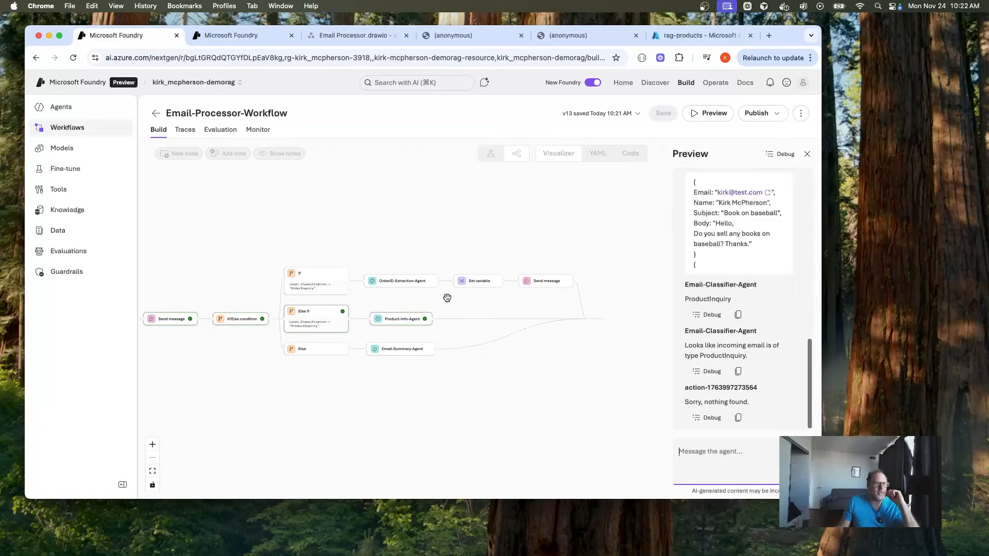
# Close the run details and preview, set the Product-Info-Agent node to save its output message as Local.LatestMessage, and save the workflow
pyautogui.click(404, 321)
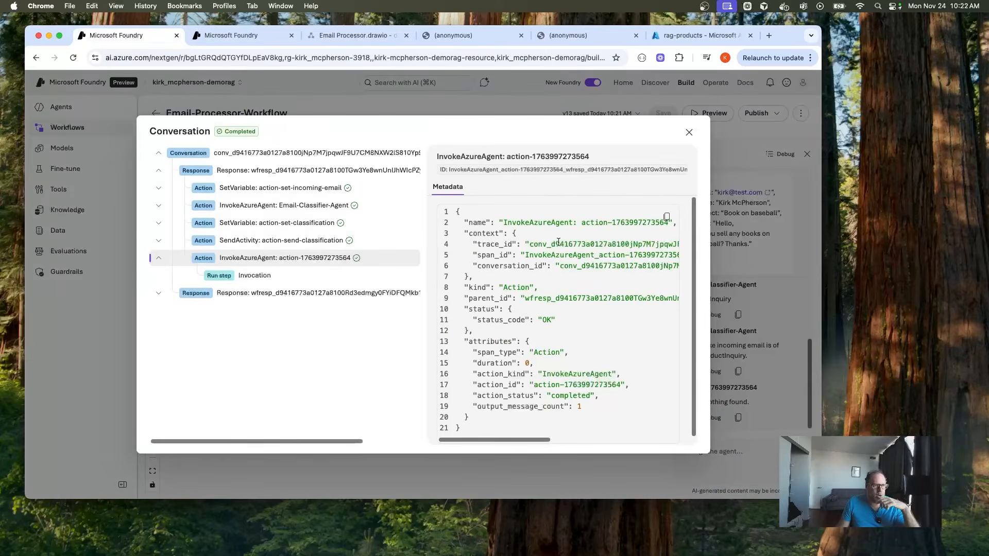
pyautogui.click(689, 132)
pyautogui.click(807, 154)
pyautogui.click(400, 320)
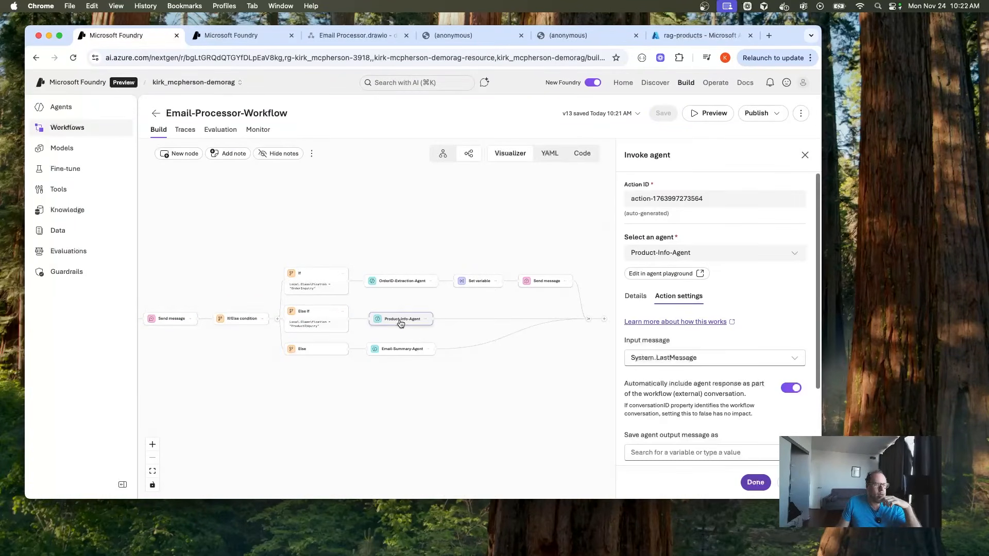
pyautogui.scroll(-3, 725, 339)
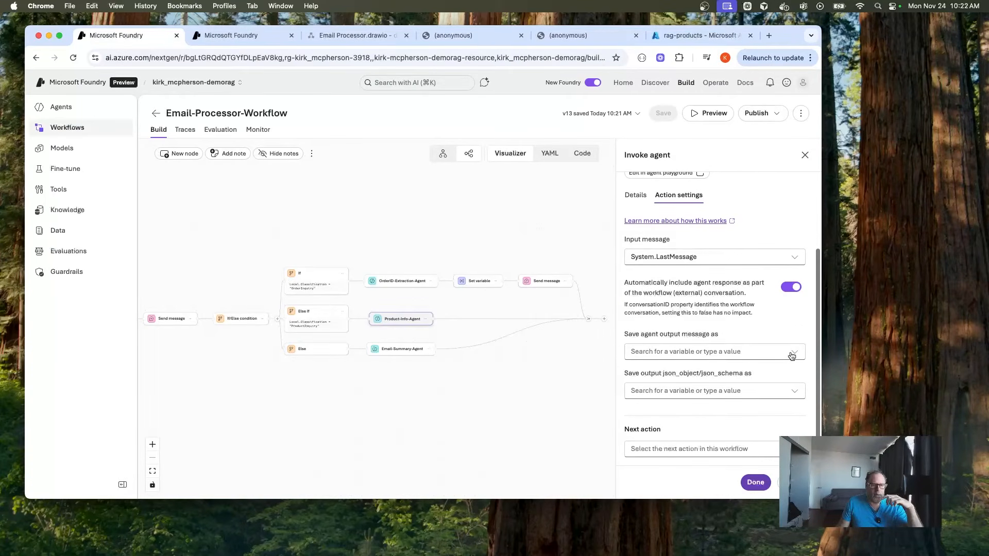
pyautogui.click(791, 354)
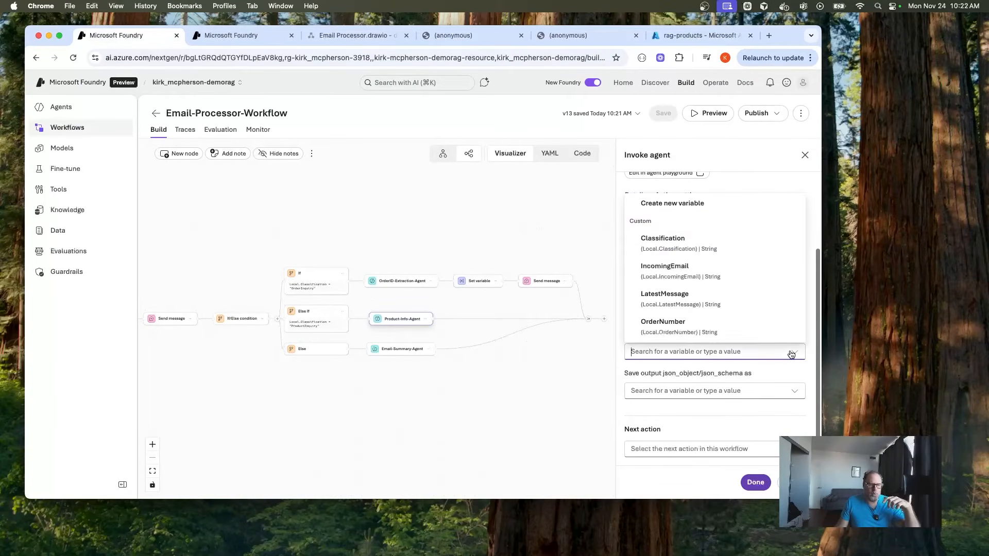
pyautogui.click(684, 294)
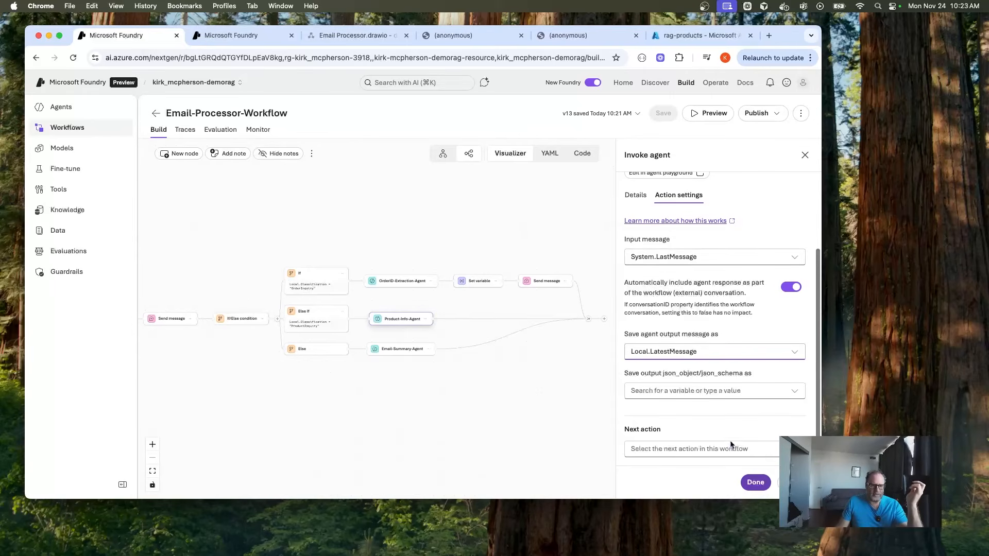
pyautogui.click(755, 484)
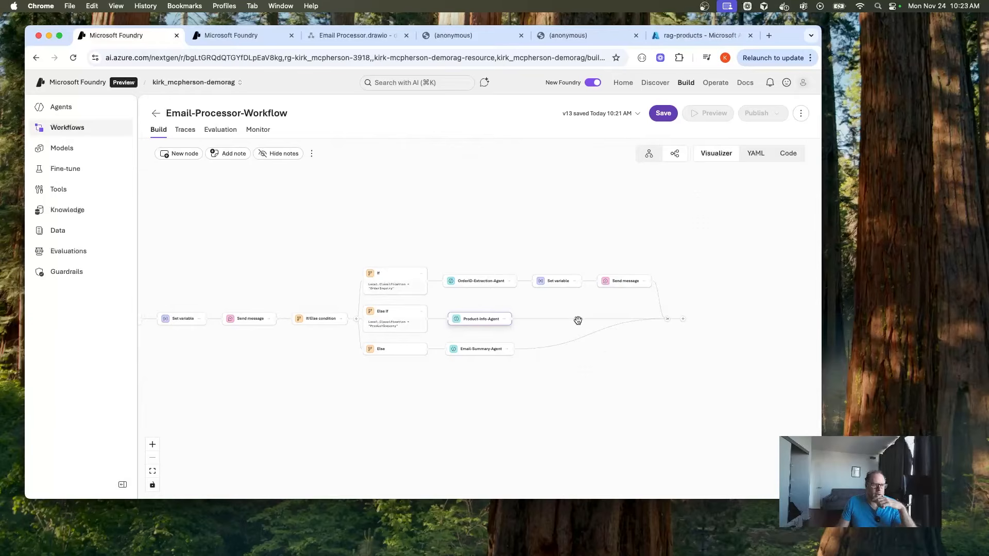
pyautogui.click(662, 114)
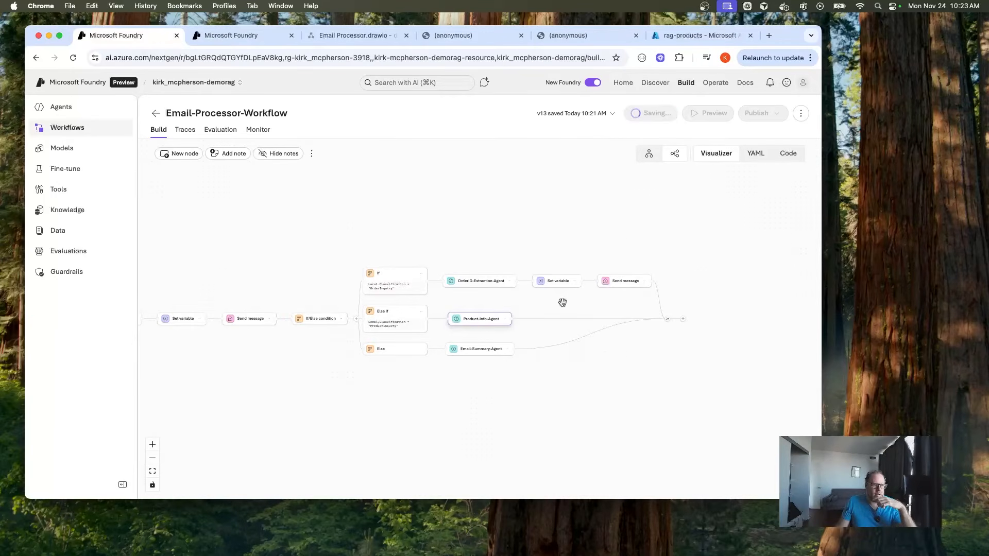
# Add a Set variable node after Product-Info-Agent on the ProductInquiry branch, with Local.ProductInfo as its variable
pyautogui.click(153, 446)
pyautogui.click(152, 445)
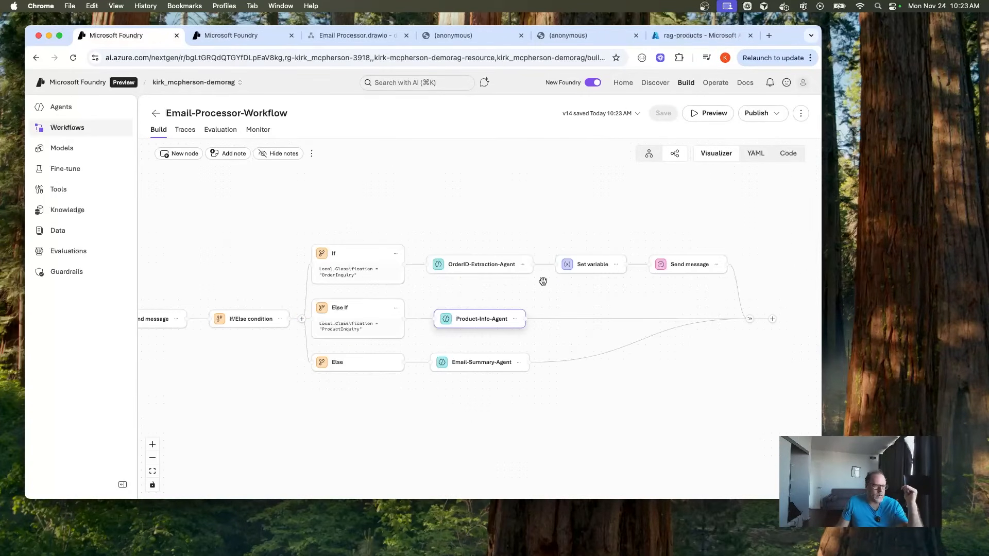
pyautogui.click(638, 319)
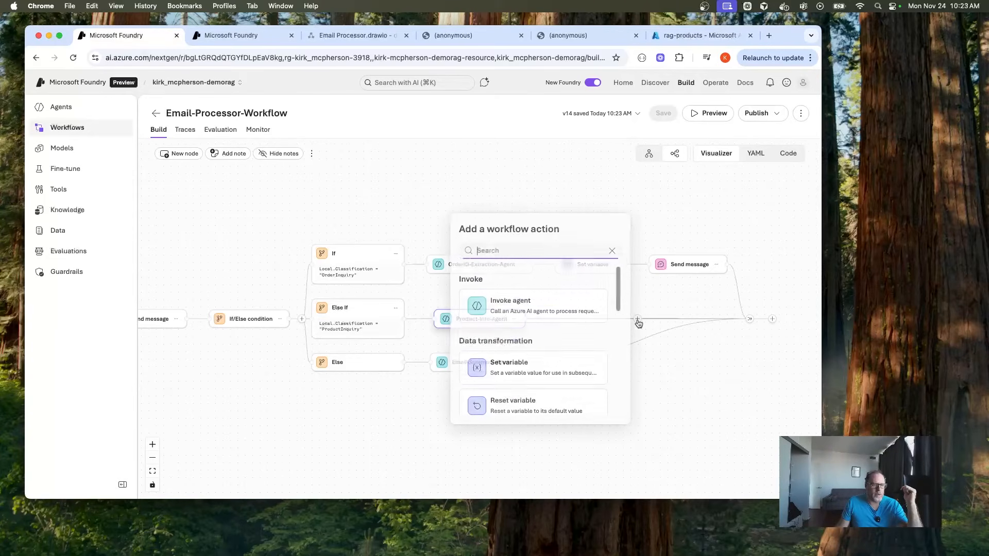
pyautogui.click(534, 364)
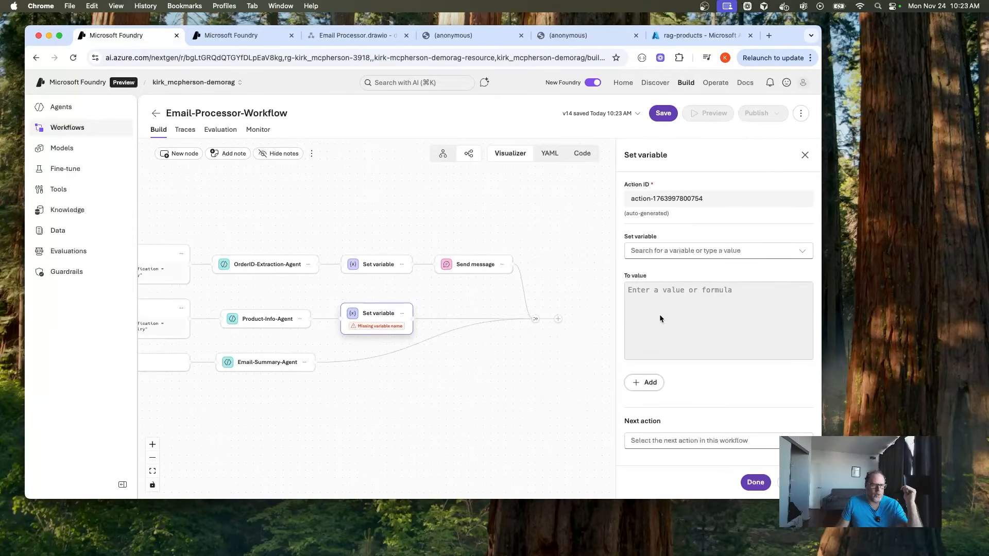
pyautogui.click(674, 250)
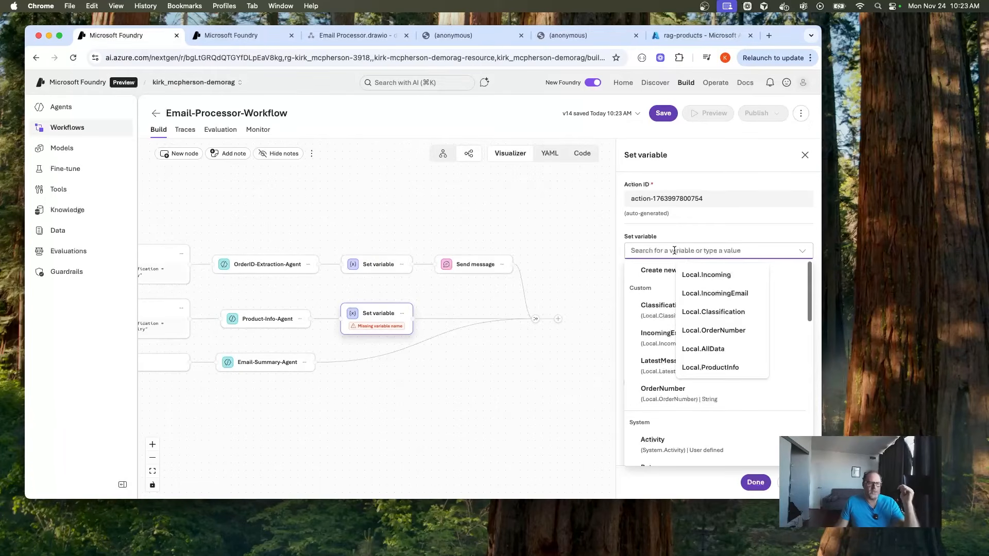
pyautogui.write('Local.ProductInfo')
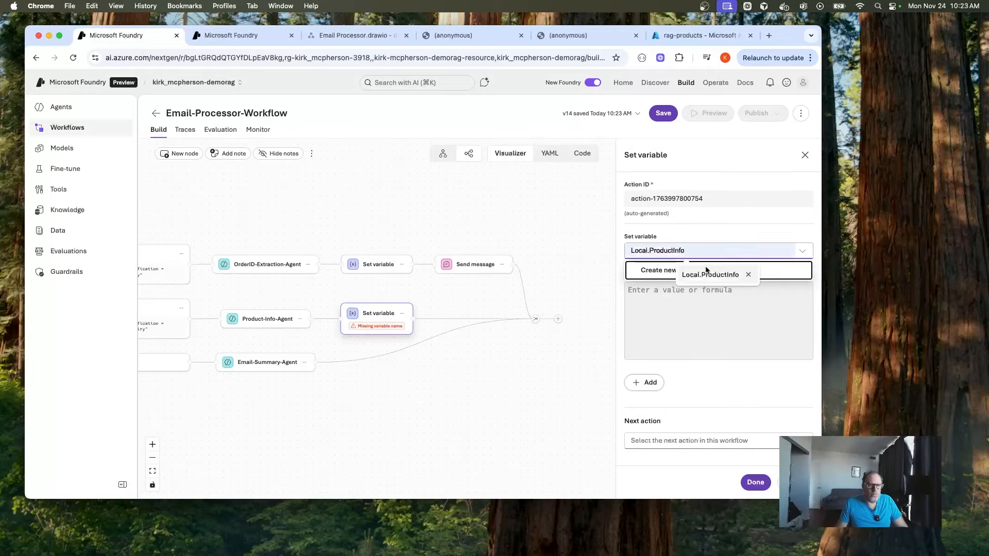
pyautogui.click(708, 274)
# Set the Local.ProductInfo value to Last(Local.LatestMessage).Text, finish the node and save the workflow
pyautogui.click(684, 312)
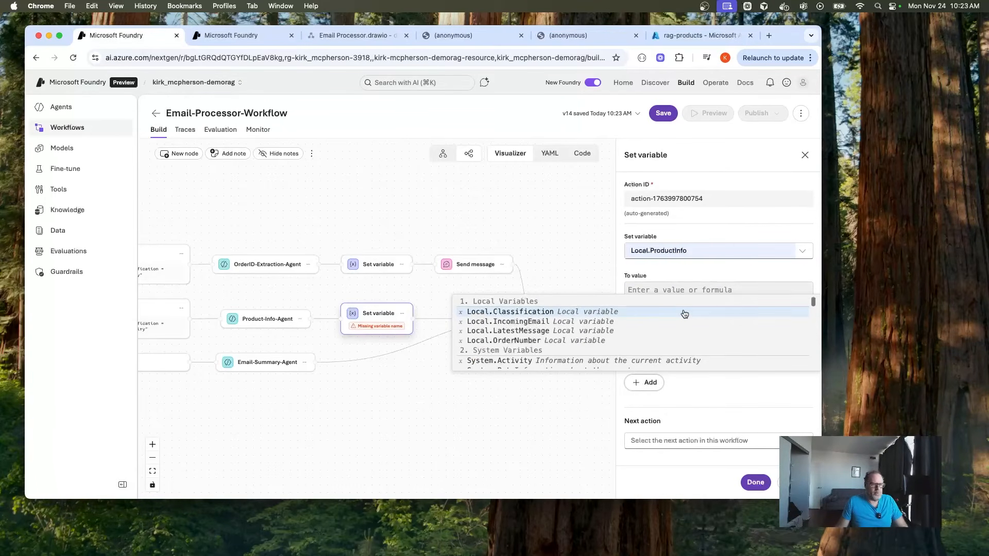
pyautogui.click(582, 332)
pyautogui.write('Last(Local.LatestMessage')
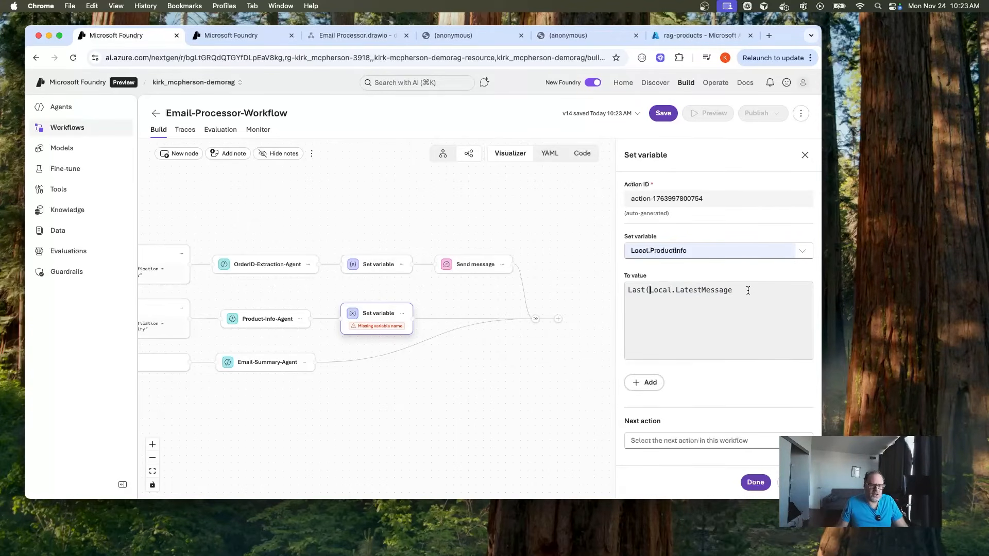
pyautogui.write(').Text')
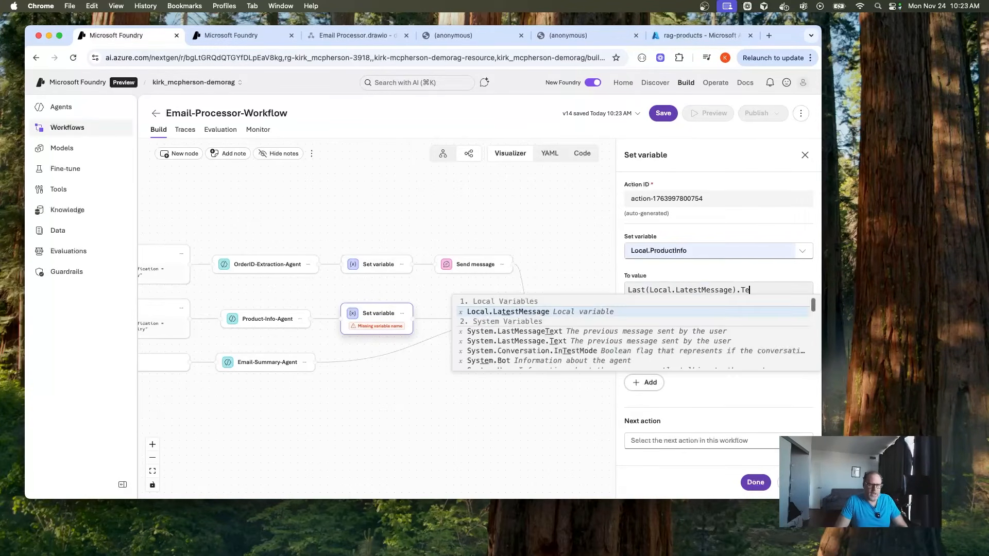
pyautogui.click(737, 400)
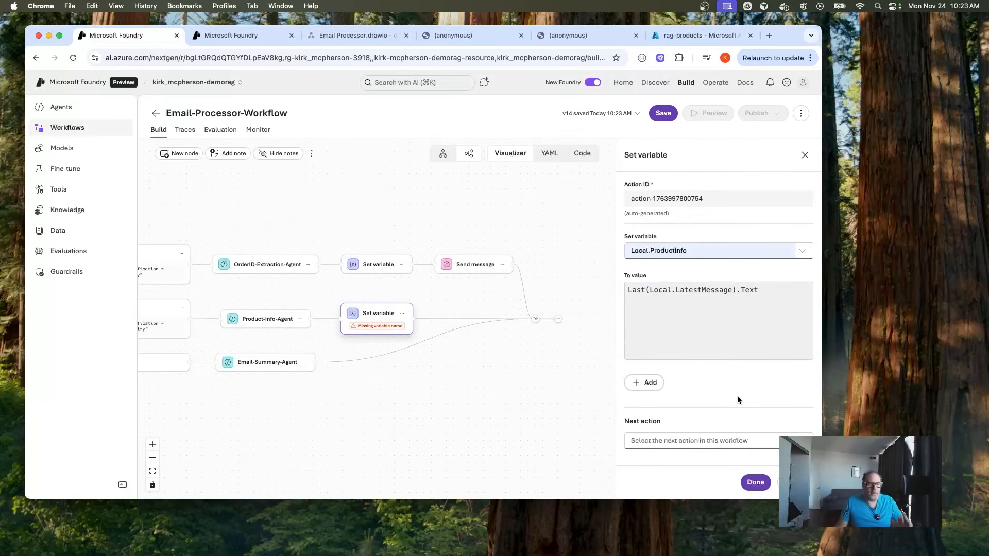
pyautogui.click(756, 482)
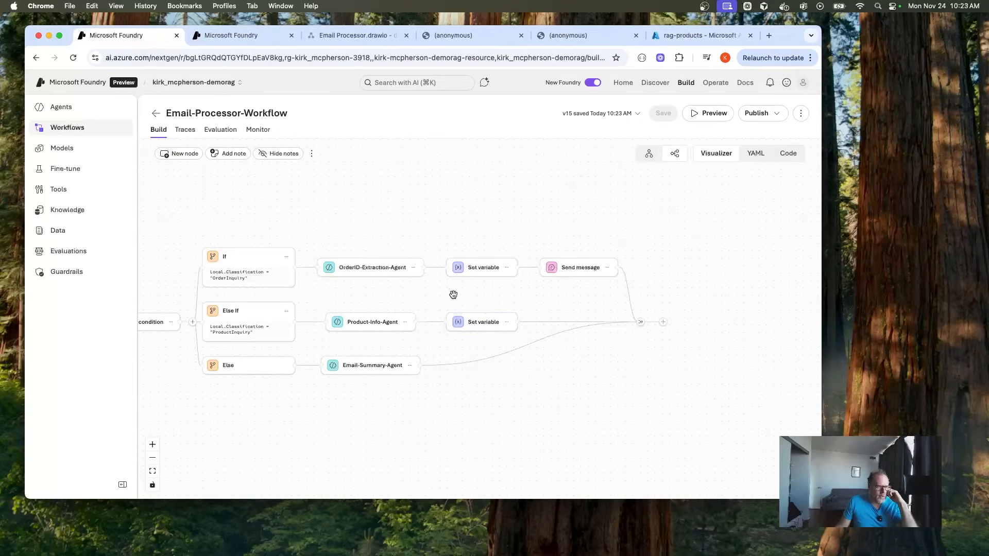
# Add an Invoke agent node using Email-Summary-Agent at the end of the ProductInquiry branch and save the workflow
pyautogui.click(579, 322)
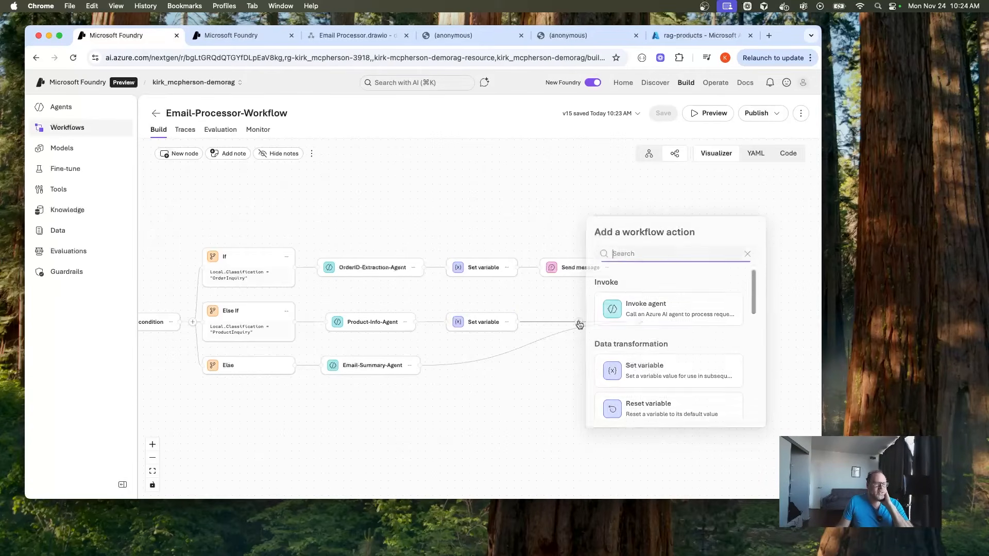
pyautogui.click(637, 308)
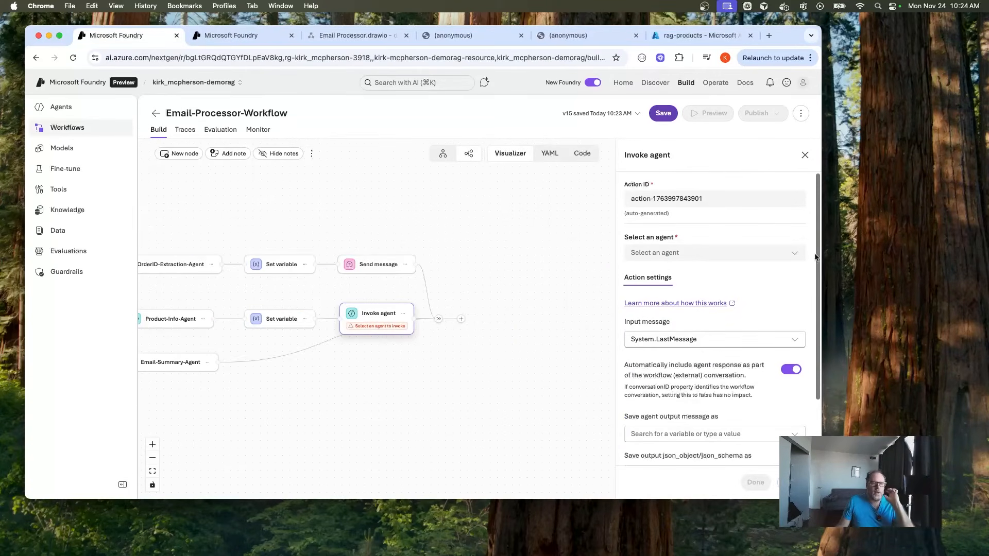
pyautogui.click(796, 255)
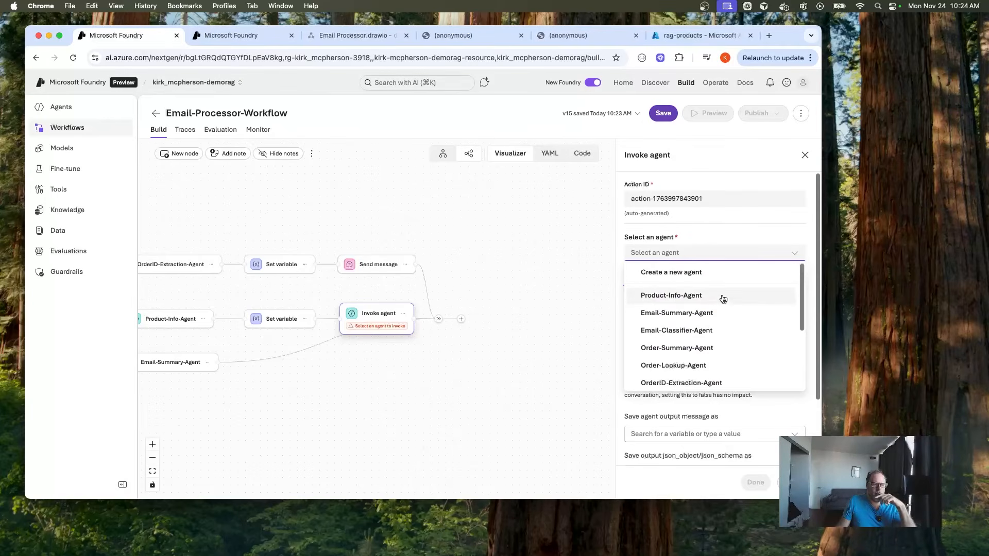
pyautogui.click(709, 314)
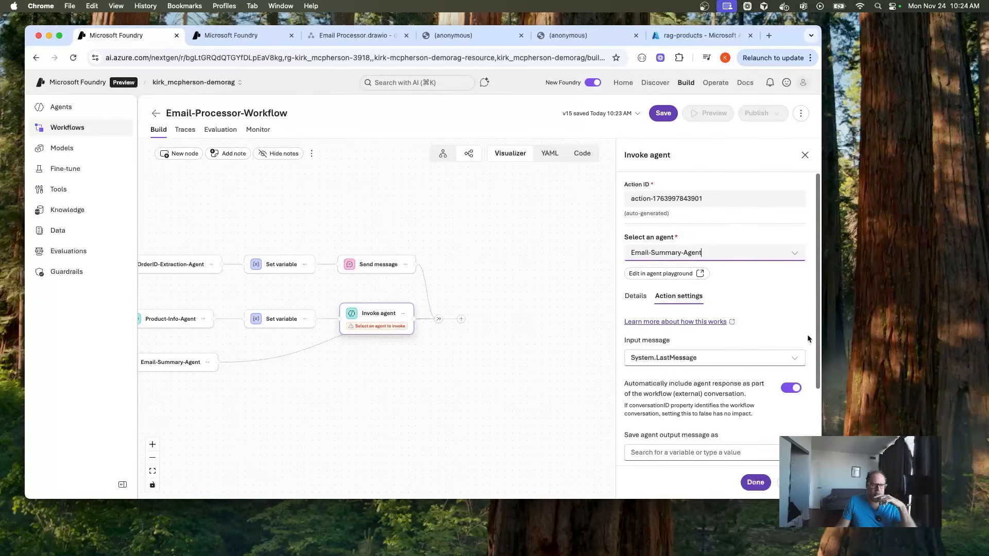
pyautogui.click(756, 483)
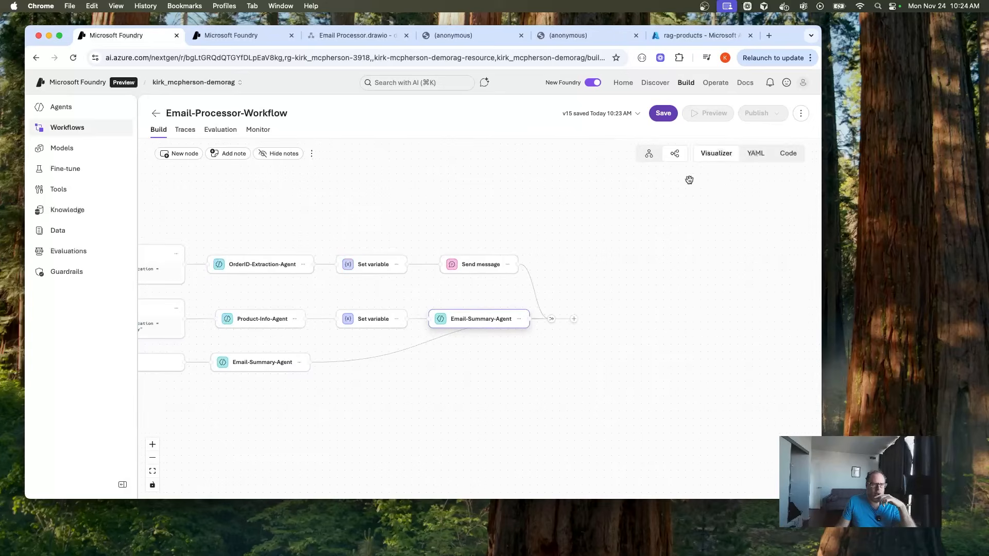
pyautogui.click(665, 115)
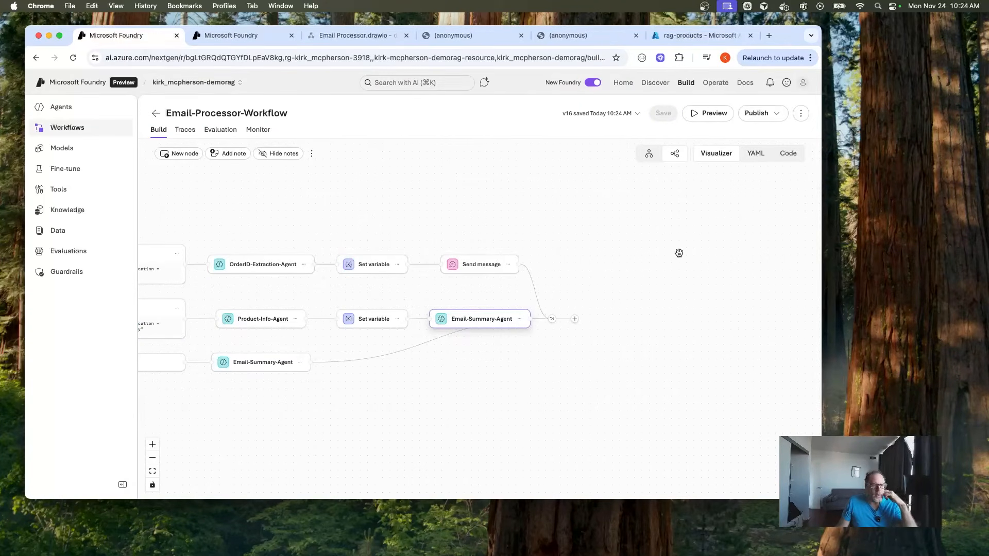
# Preview the workflow with the copied sample email about buying a SmartWatch for a partner, review the replies and close the preview
pyautogui.click(699, 115)
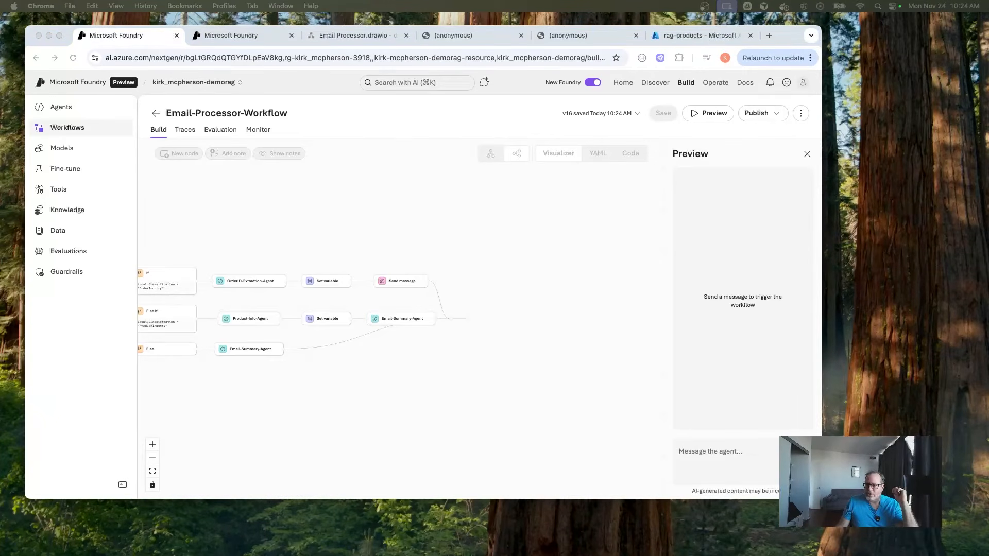
pyautogui.click(709, 452)
pyautogui.press('super+v')
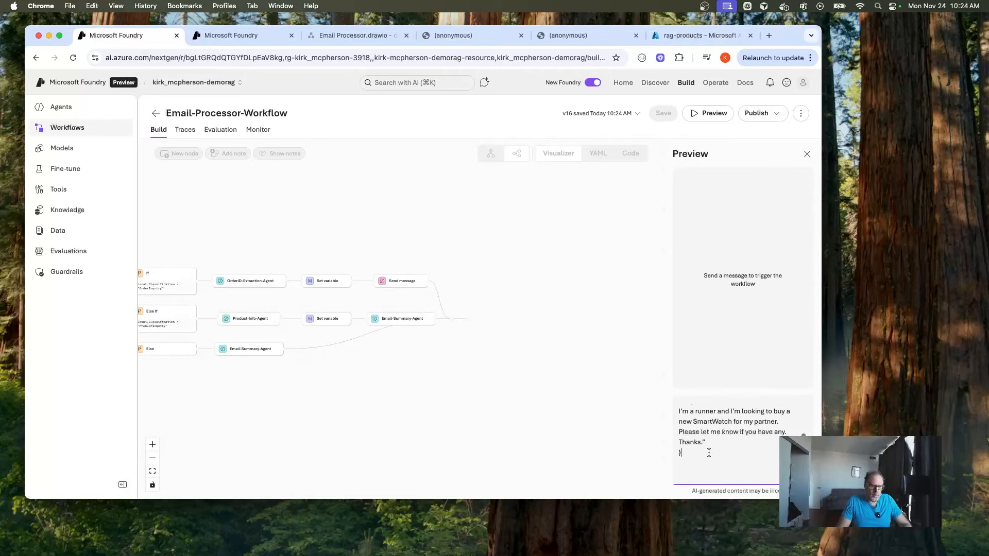
pyautogui.press('Return')
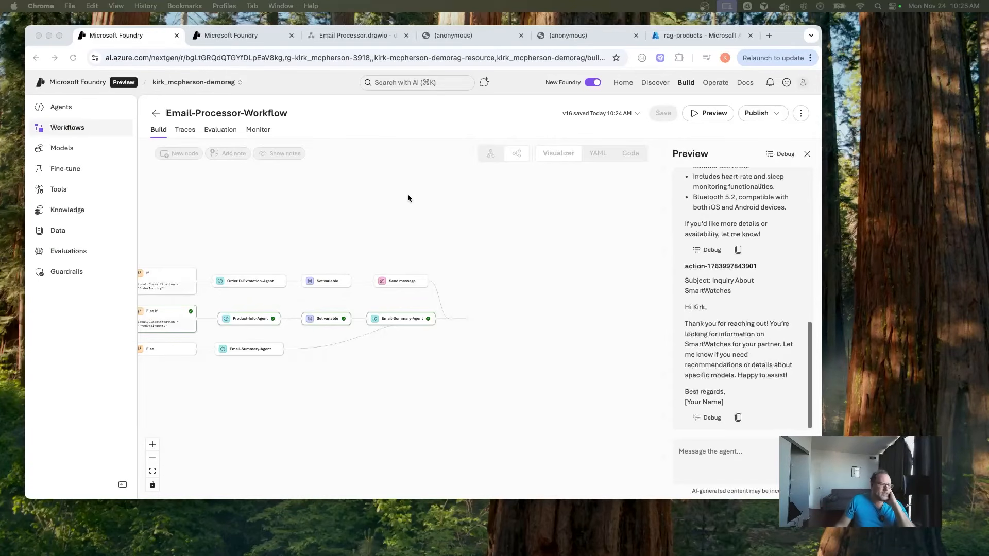
pyautogui.click(403, 311)
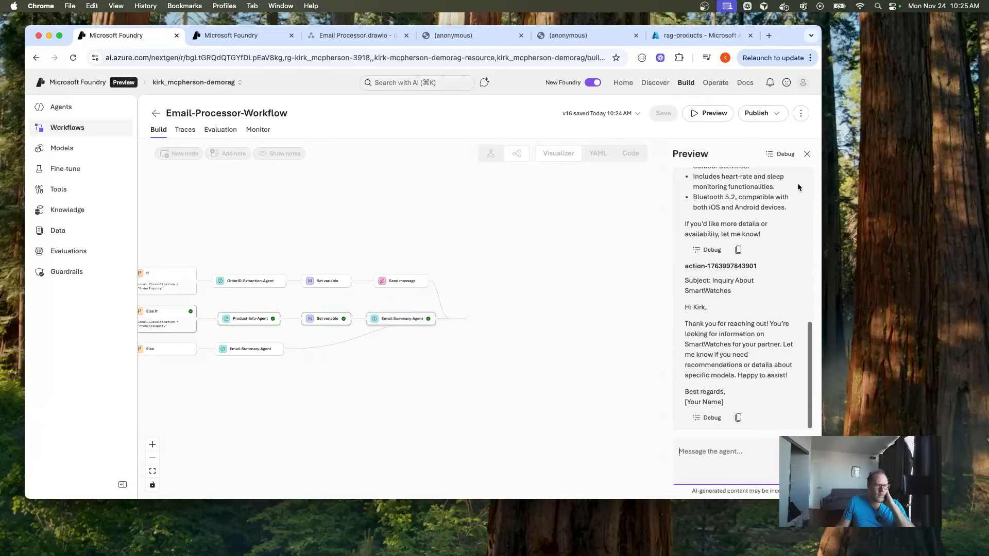
pyautogui.click(806, 155)
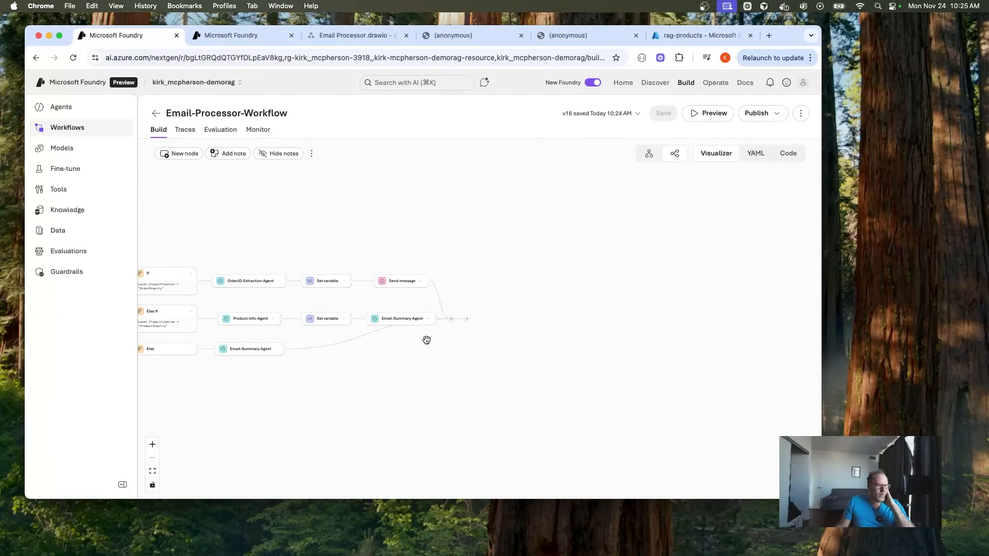
# Examine the settings of the Email-Summary-Agent node on the ProductInquiry branch and of the Set variable node following Start
pyautogui.click(152, 445)
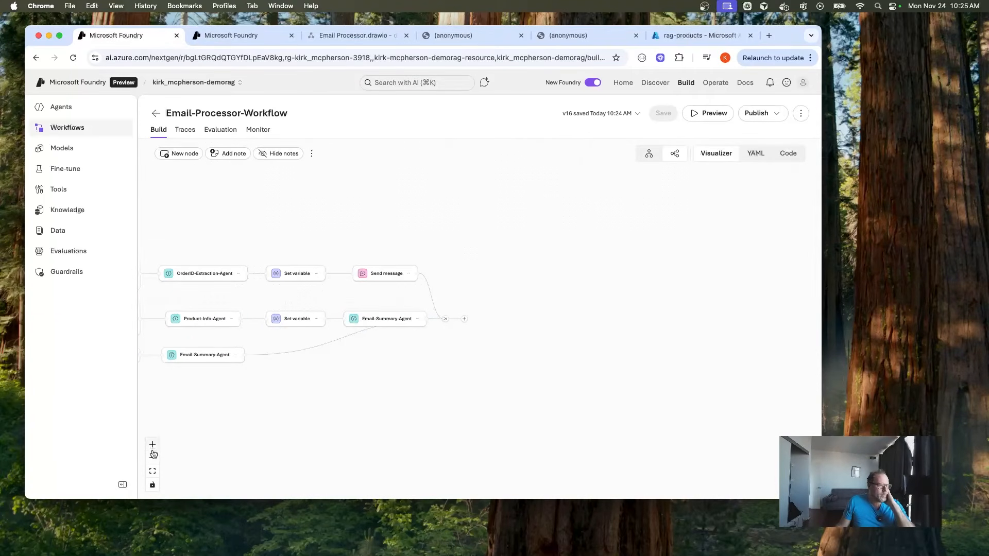
pyautogui.click(387, 320)
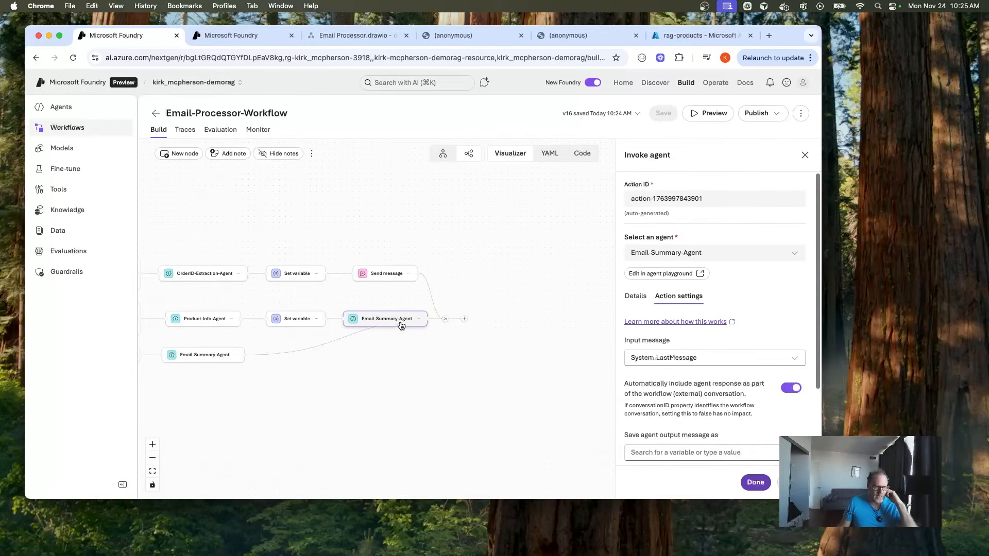
pyautogui.click(805, 155)
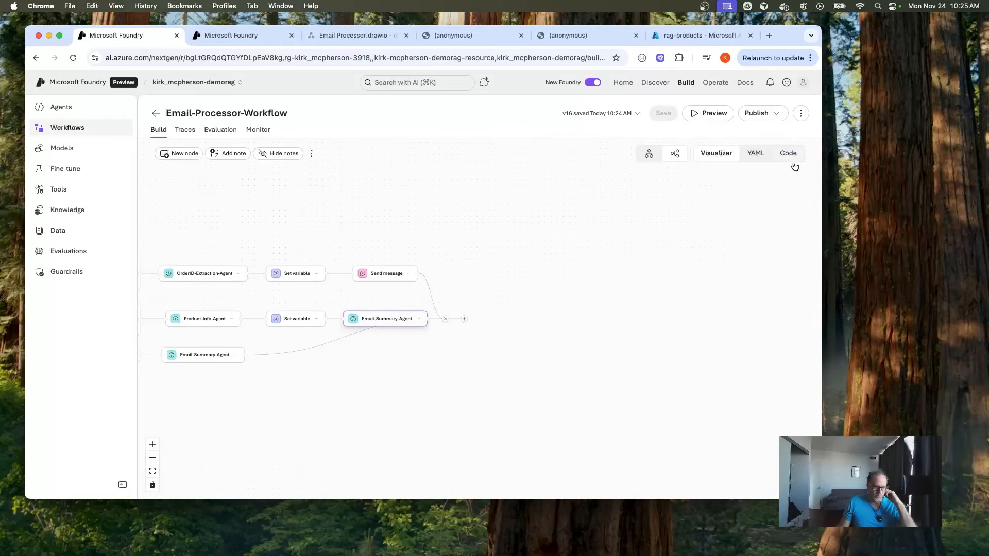
pyautogui.moveTo(278, 371); pyautogui.dragTo(517, 379)
pyautogui.moveTo(161, 368); pyautogui.dragTo(297, 365)
pyautogui.moveTo(204, 375); pyautogui.dragTo(318, 367)
pyautogui.hscroll(-5, 276, 366)
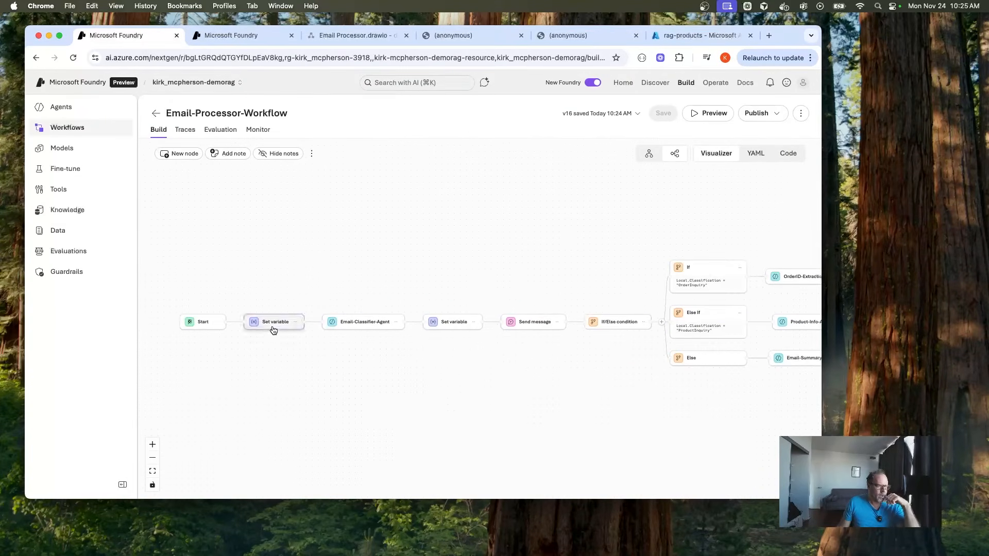
pyautogui.click(274, 329)
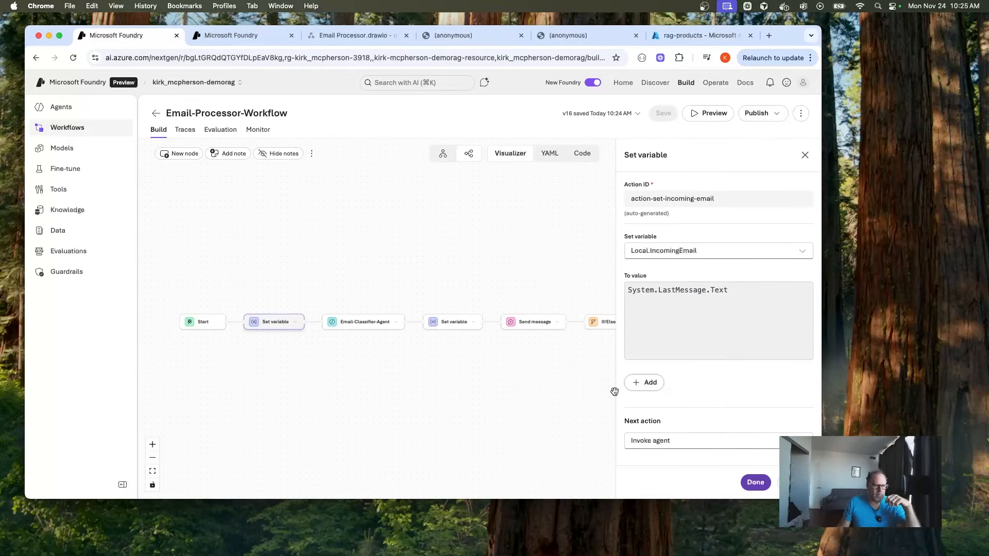
pyautogui.click(756, 482)
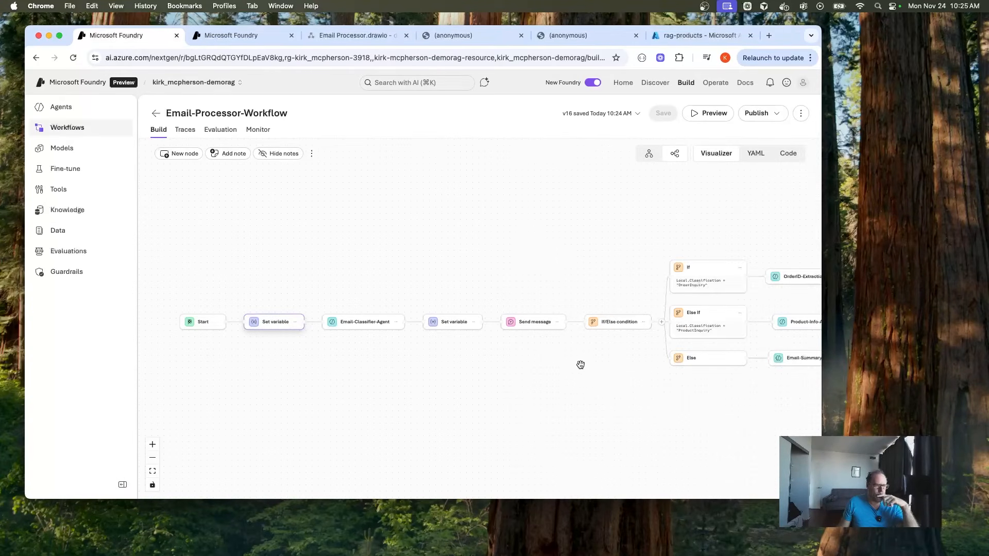
# Add a Set variable node before Email-Summary-Agent on the ProductInquiry branch and choose Local.AllData as its variable
pyautogui.moveTo(610, 368); pyautogui.dragTo(393, 371)
pyautogui.moveTo(786, 388); pyautogui.dragTo(561, 382)
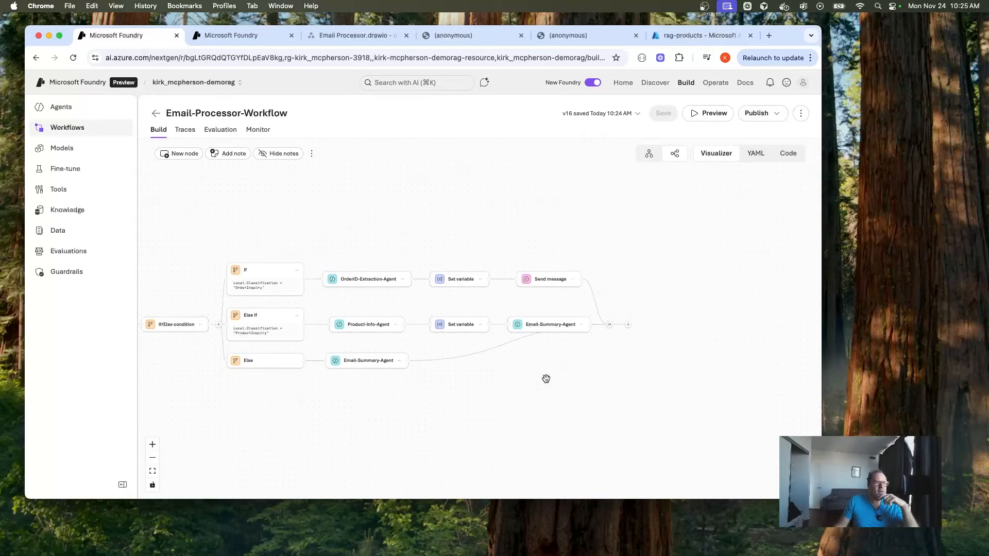
pyautogui.click(152, 444)
pyautogui.click(153, 444)
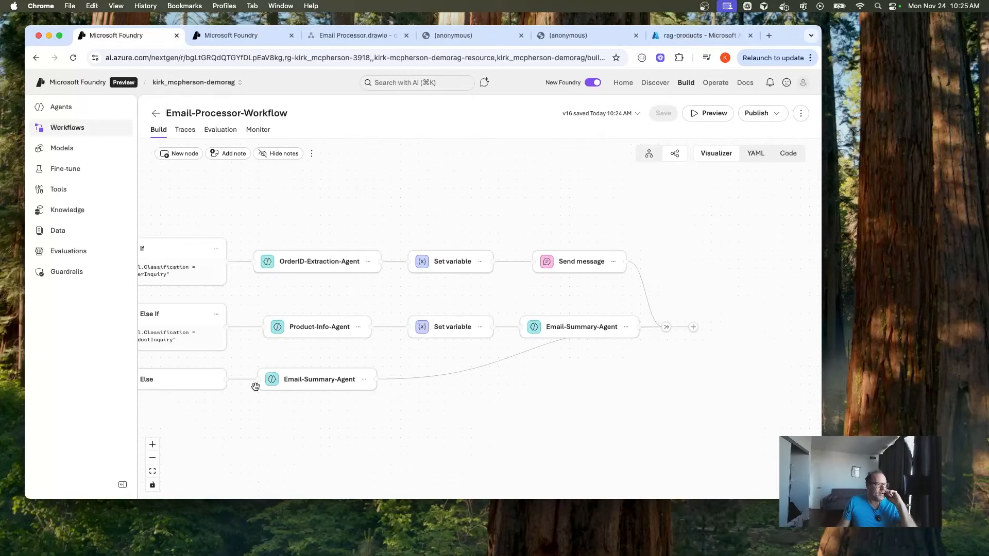
pyautogui.click(507, 330)
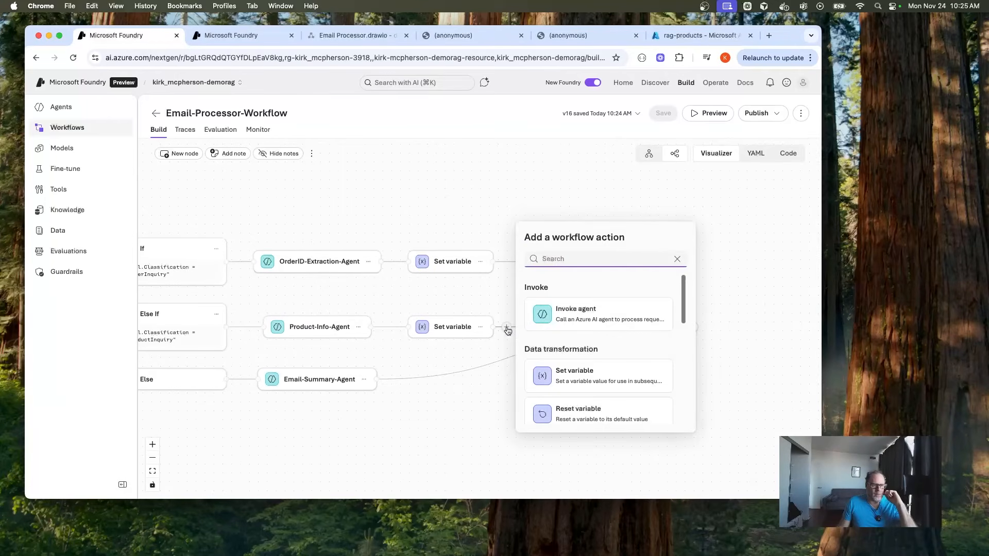
pyautogui.click(583, 369)
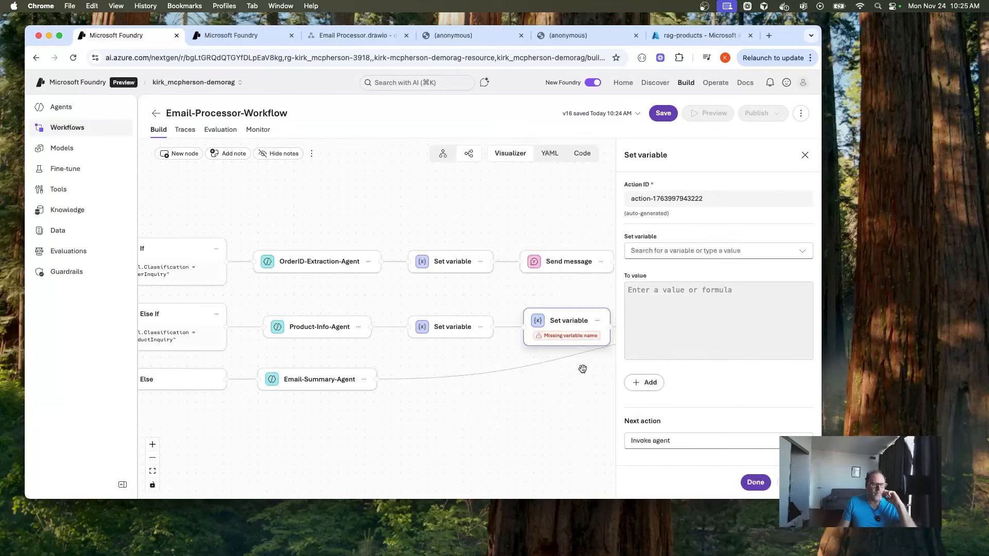
pyautogui.click(678, 246)
pyautogui.write('Local.')
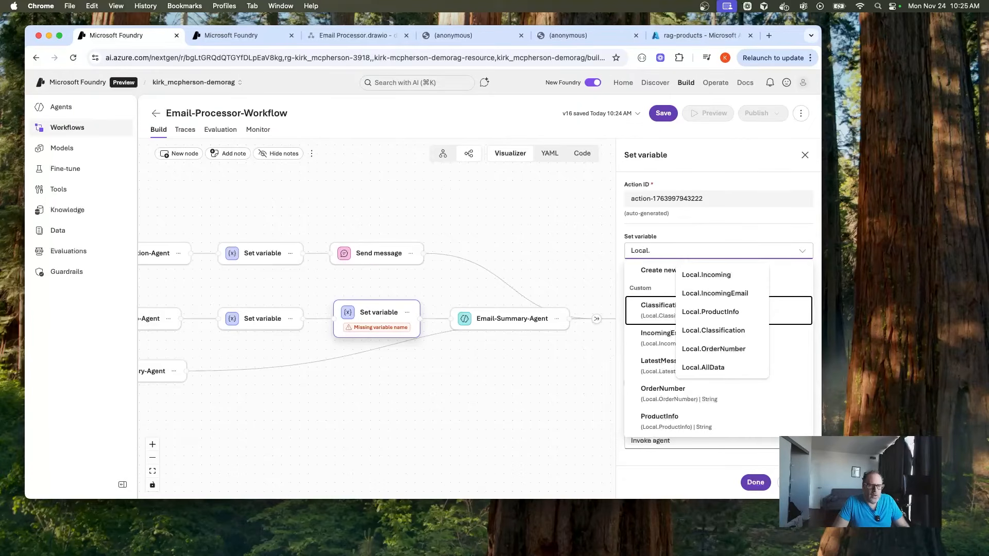
pyautogui.click(689, 363)
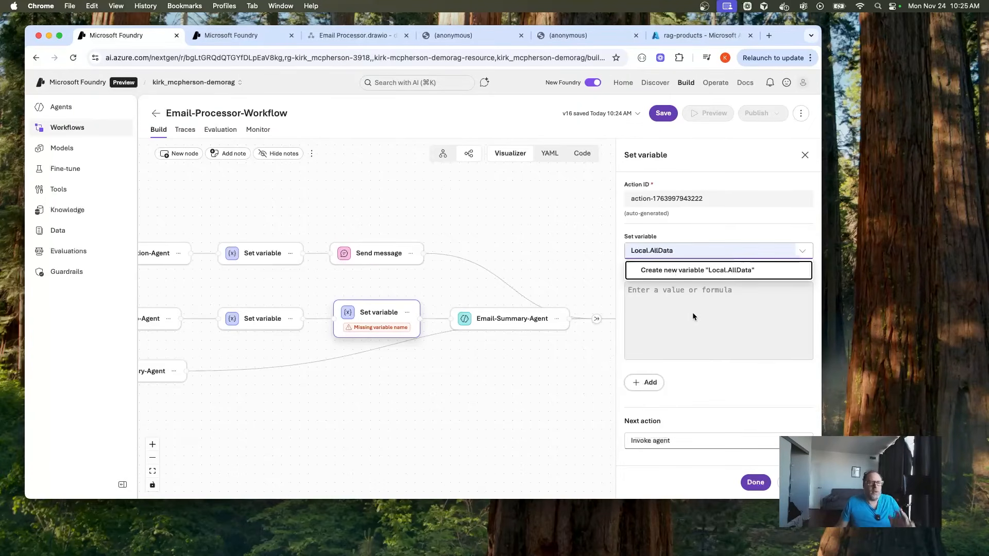
# Set the Local.AllData value to $"{Local.IncomingEmail}{Local.ProductInfo}" and finish the node
pyautogui.click(727, 290)
pyautogui.write('$"{Local.Incoming}{Local.ProductInfo}"')
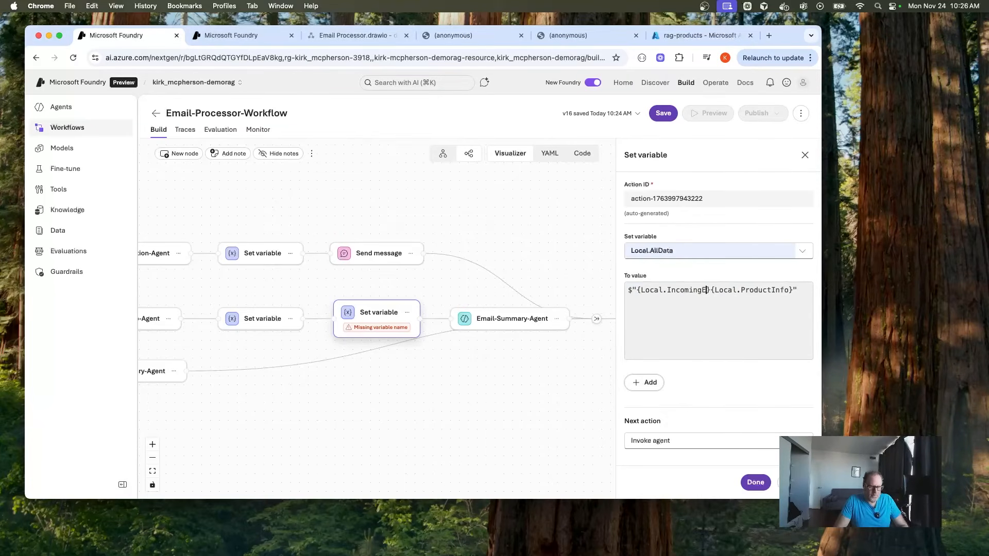
pyautogui.write('Email')
pyautogui.click(701, 264)
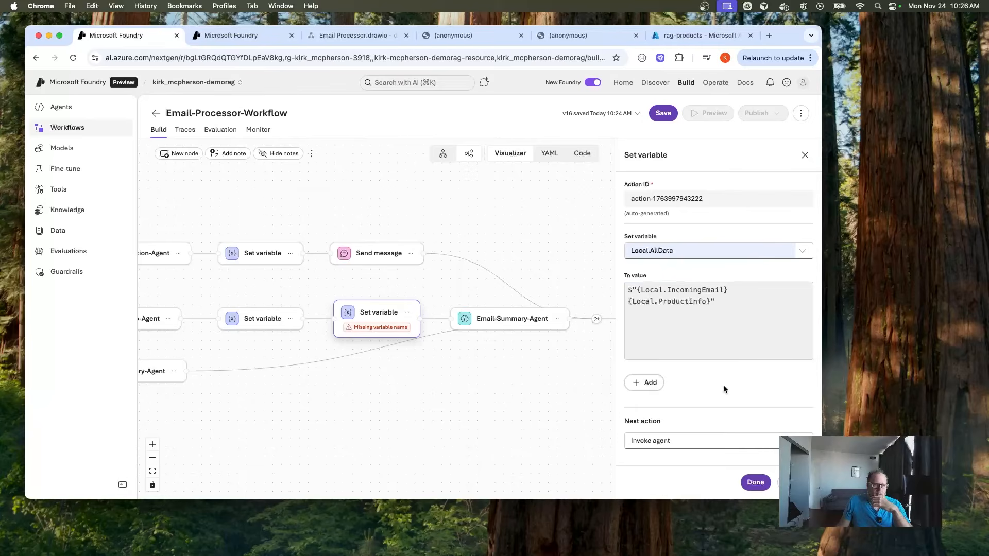
pyautogui.click(755, 482)
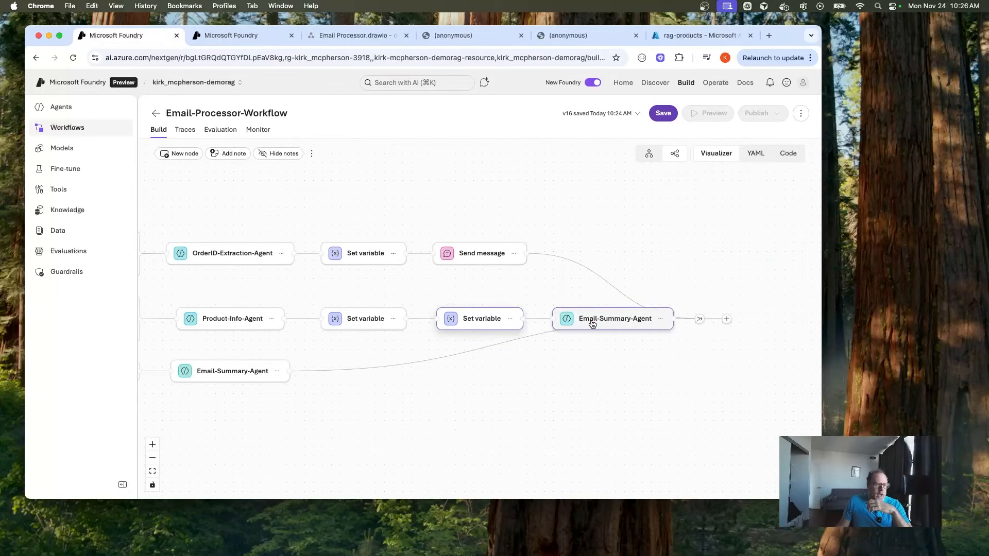
# Set the input message of the ProductInquiry branch's Email-Summary-Agent node to Local.AllData, finish the node and save the workflow
pyautogui.click(592, 323)
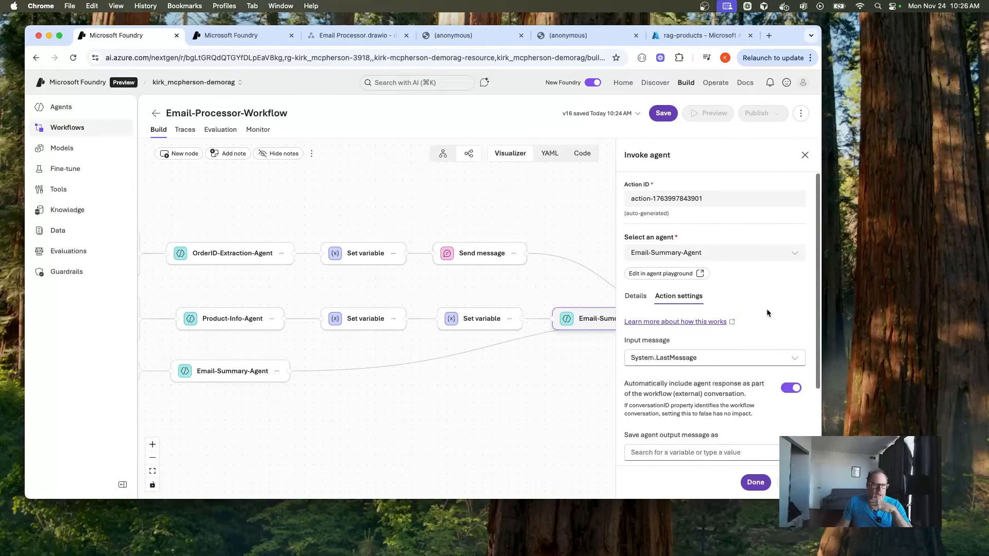
pyautogui.click(794, 359)
pyautogui.scroll(10, 727, 242)
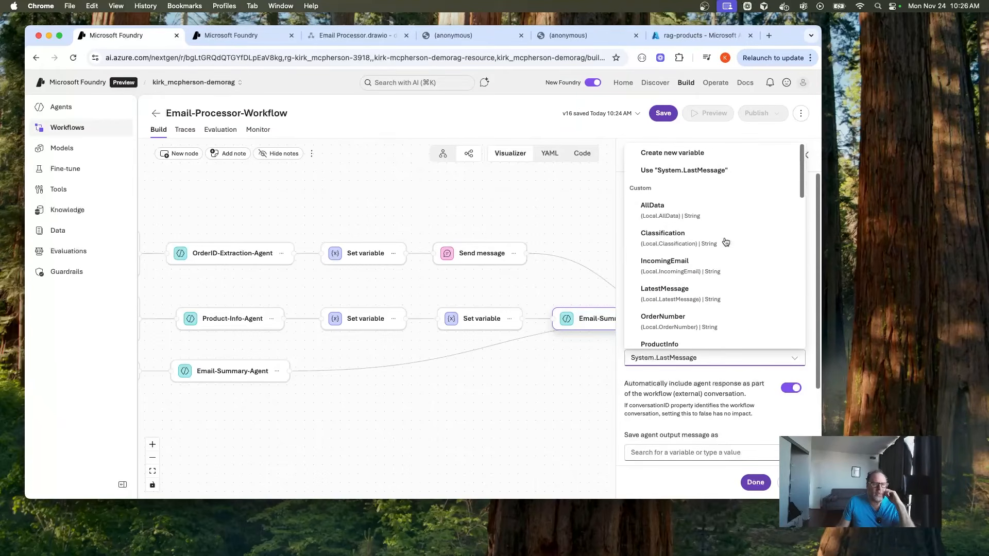
pyautogui.click(684, 218)
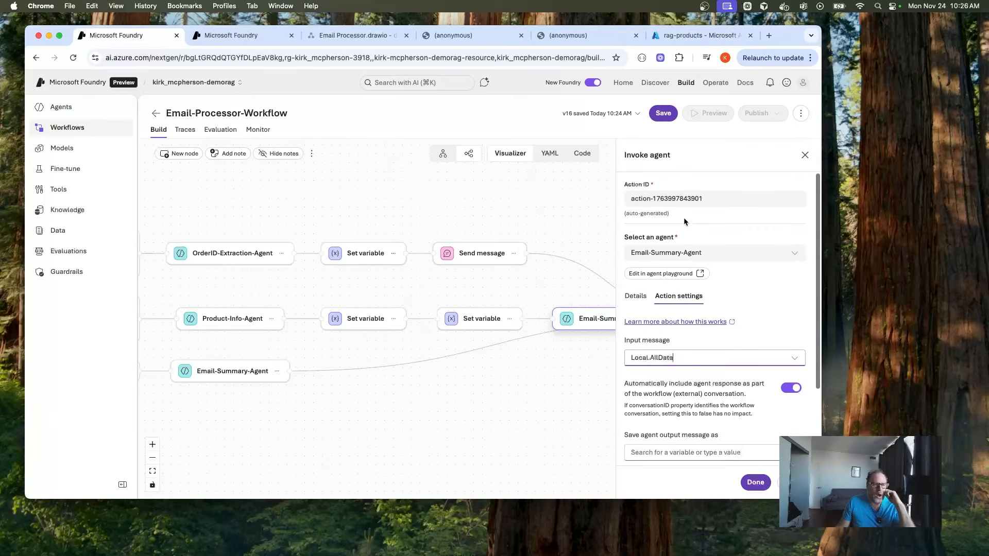
pyautogui.click(755, 482)
pyautogui.click(664, 113)
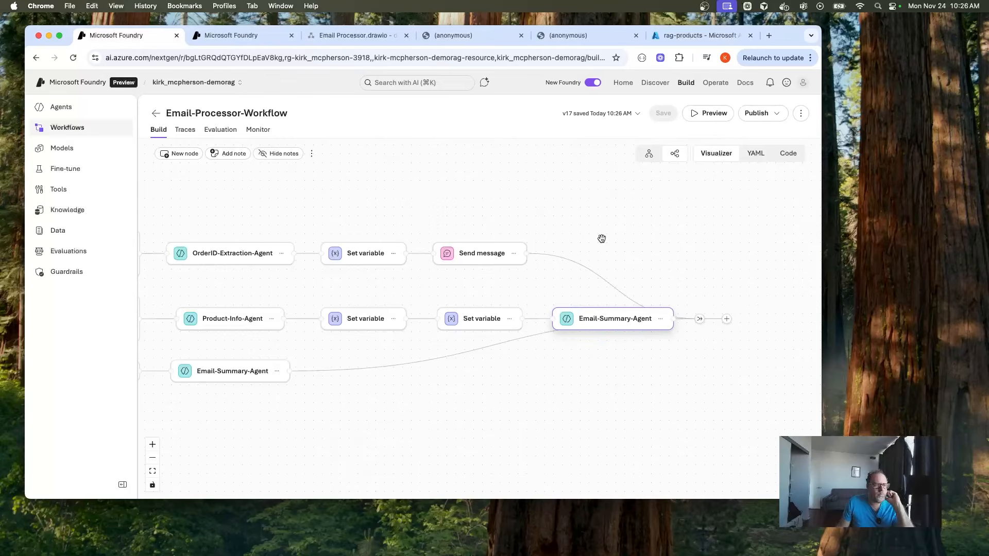
# Preview the workflow with the copied sample email about a smartwatch for a partner and review the agents' replies
pyautogui.click(716, 117)
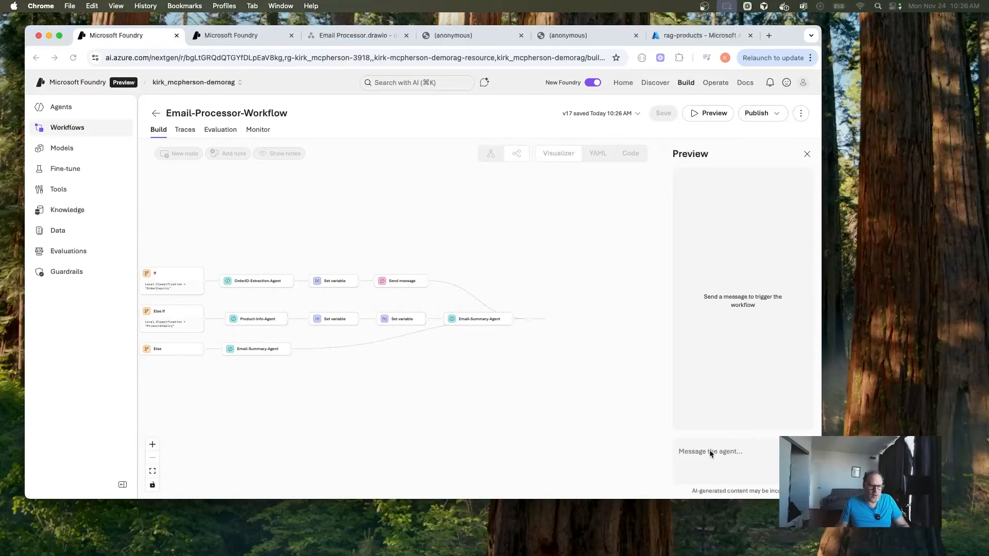
pyautogui.click(709, 450)
pyautogui.press('super+v')
pyautogui.scroll(10, 741, 443)
pyautogui.press('Return')
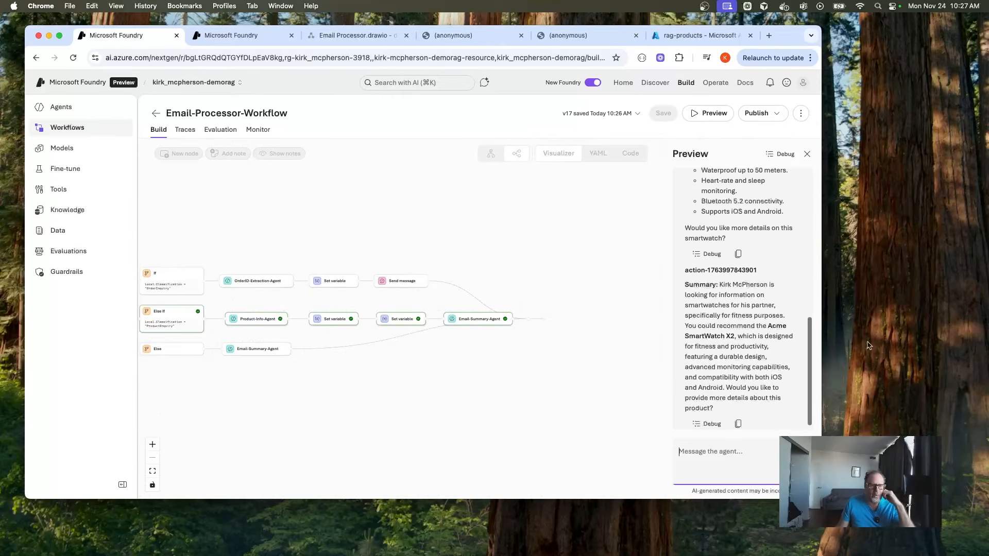
pyautogui.scroll(-1, 723, 364)
pyautogui.scroll(-1, 725, 365)
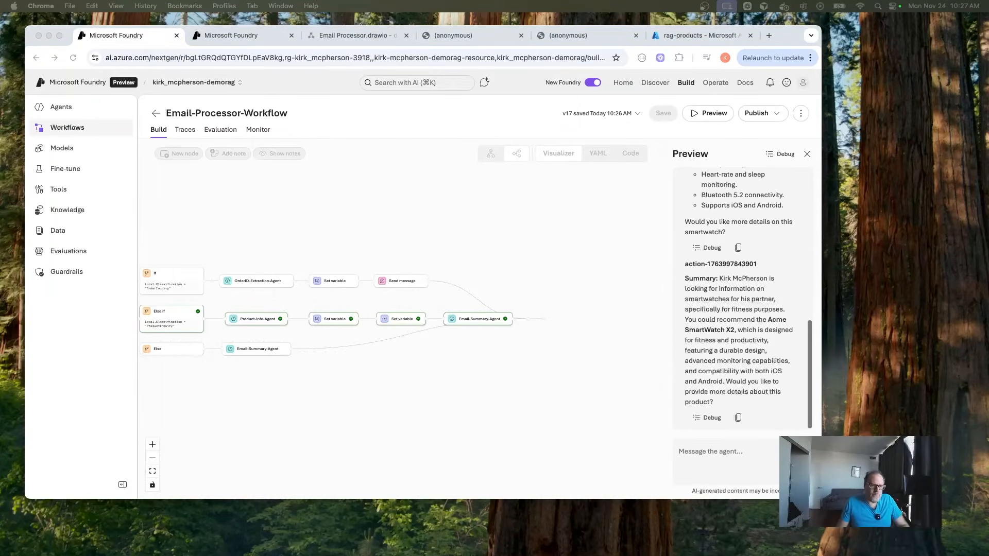
# Send the copied sample email asking about baseball books in the preview and check which branch runs
pyautogui.click(740, 453)
pyautogui.press('super+v')
pyautogui.press('Return')
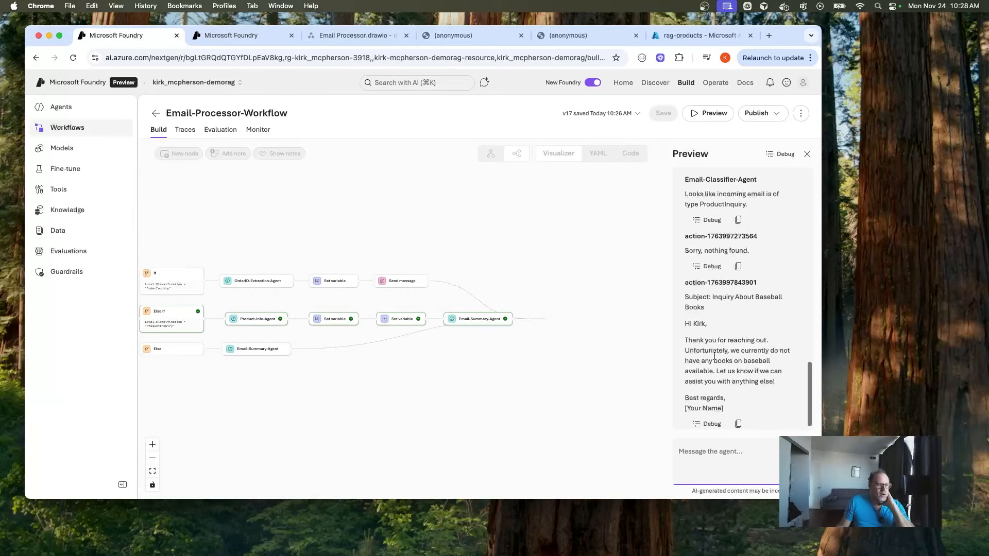
pyautogui.moveTo(332, 391); pyautogui.dragTo(364, 409)
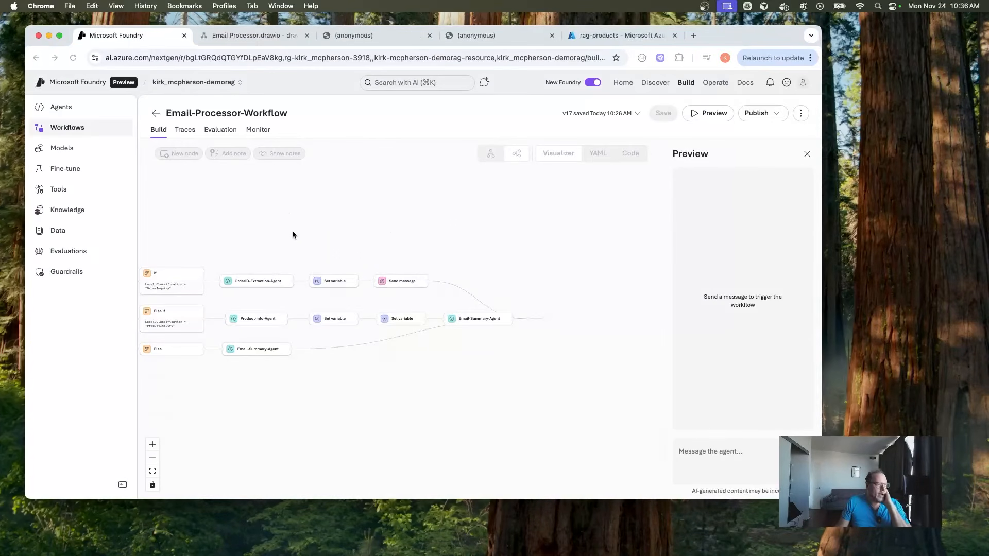
# Run the preview with the copied "Return Order" sample email, check the OrderInquiry branch and close the preview
pyautogui.moveTo(281, 226); pyautogui.dragTo(302, 236)
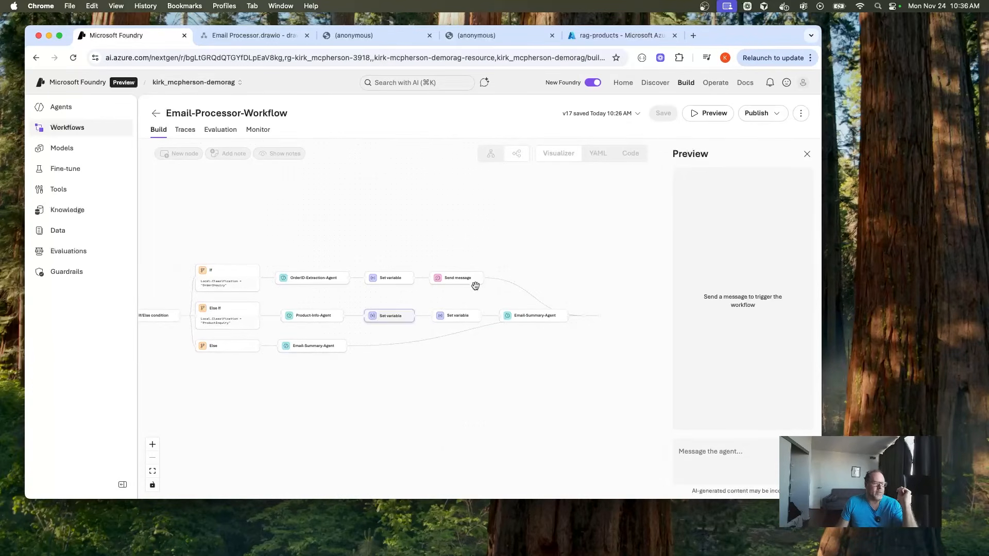
pyautogui.moveTo(443, 227); pyautogui.dragTo(375, 230)
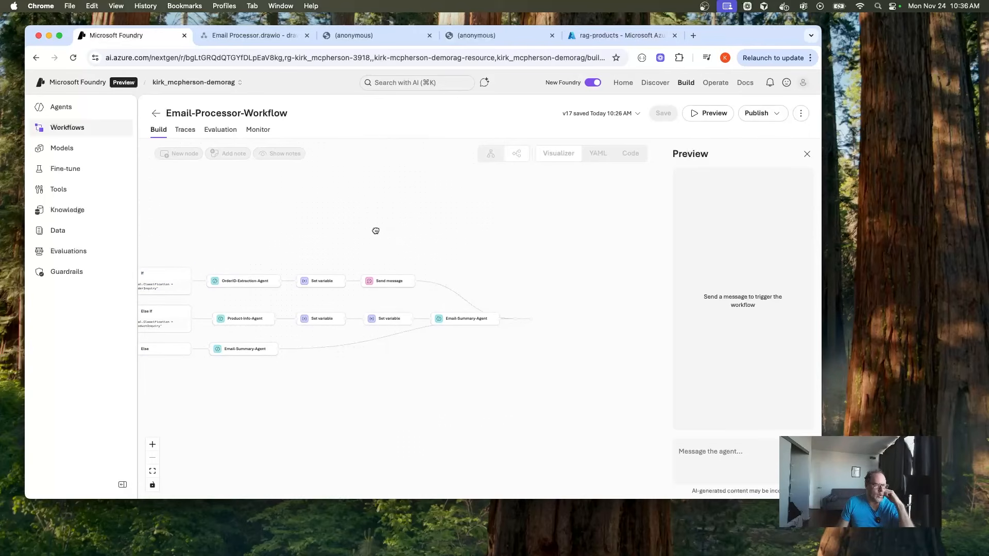
pyautogui.click(714, 452)
pyautogui.press('super+v')
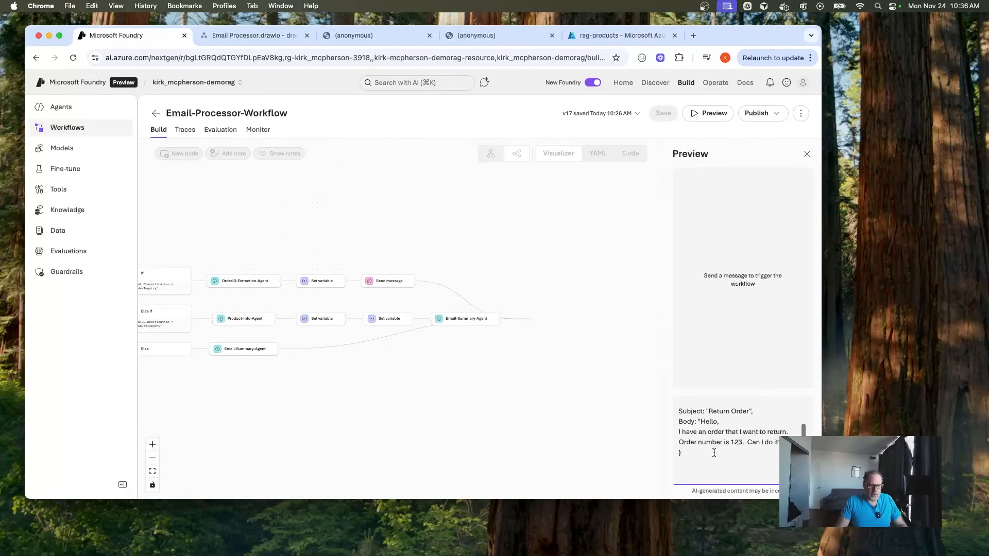
pyautogui.press('Return')
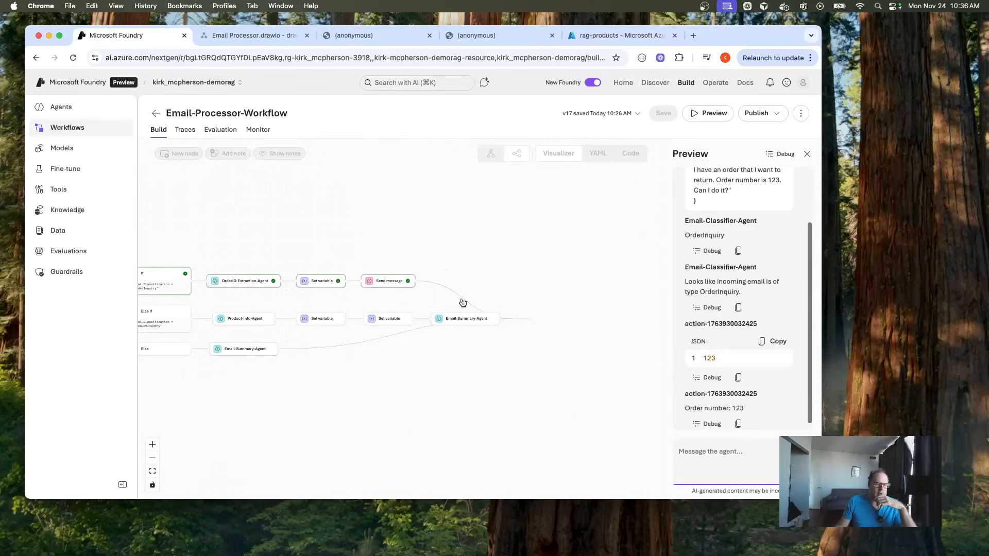
pyautogui.click(431, 213)
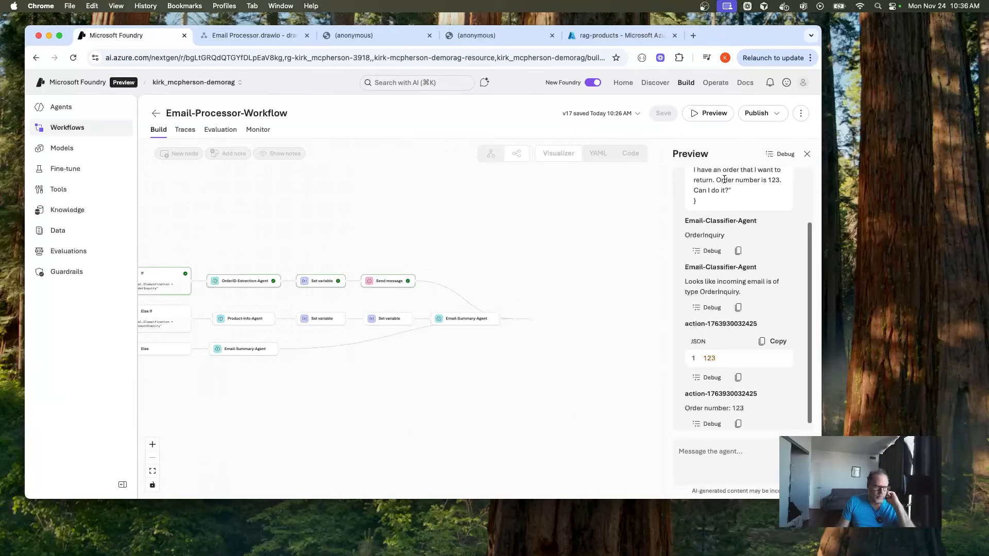
pyautogui.click(807, 154)
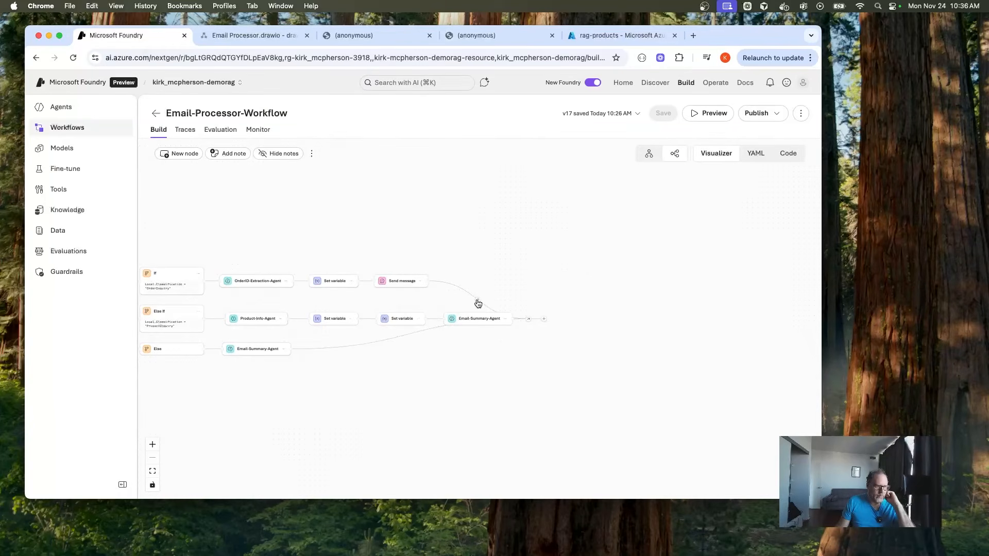
# Add an Invoke agent node after Send message on the OrderInquiry branch and select Order-Lookup-Agent
pyautogui.click(477, 301)
pyautogui.click(528, 287)
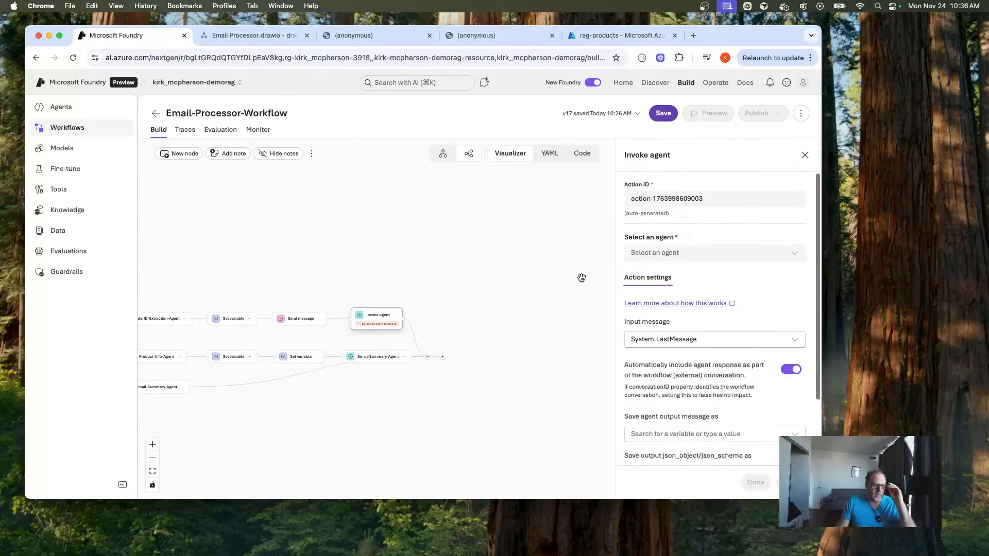
pyautogui.click(693, 259)
pyautogui.click(680, 345)
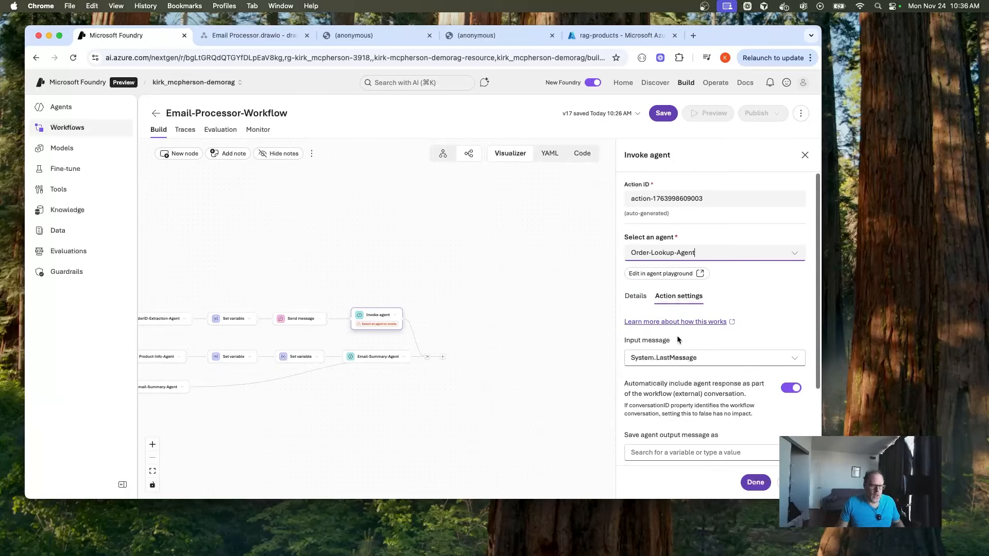
# Examine Order-Lookup-Agent's instructions in the node details and return to its action settings
pyautogui.scroll(-3, 746, 309)
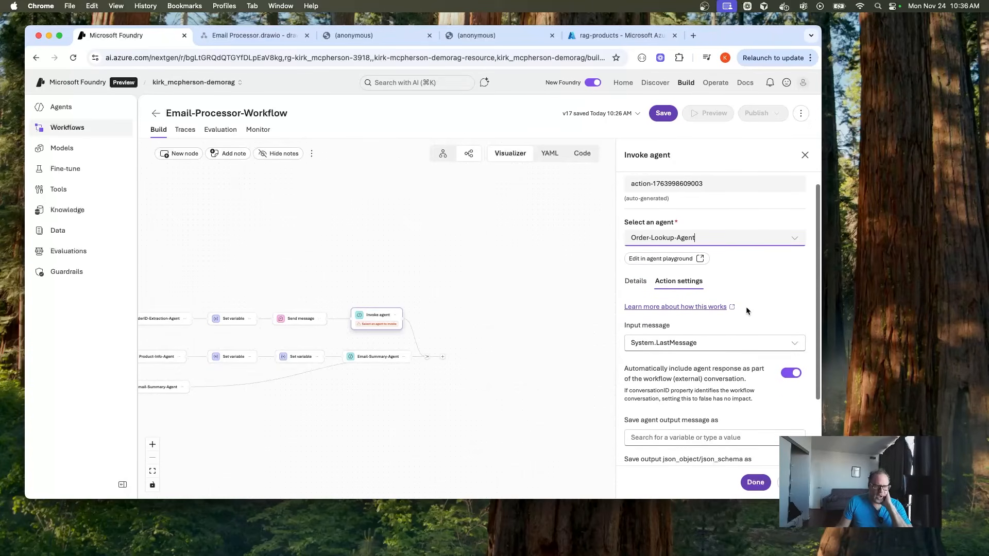
pyautogui.scroll(1, 649, 247)
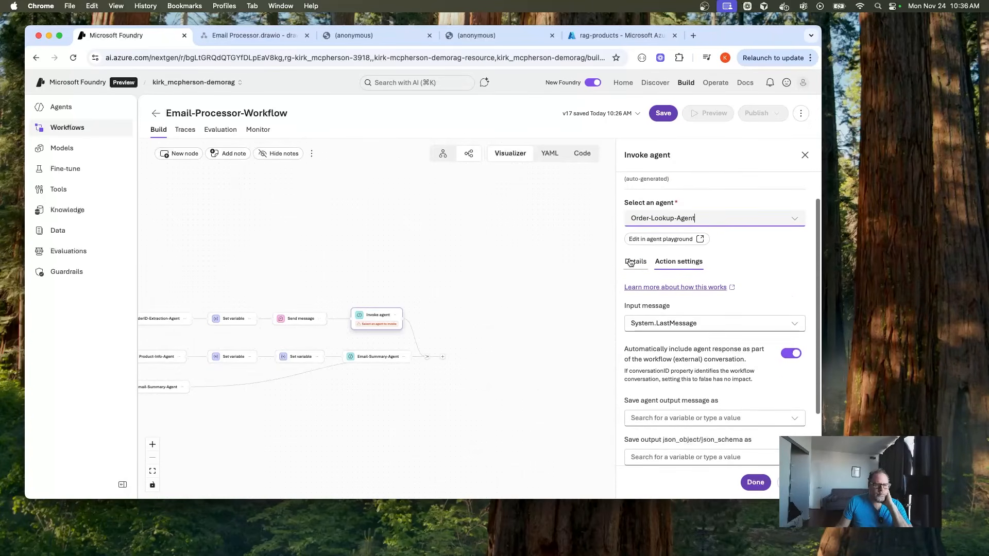
pyautogui.click(634, 261)
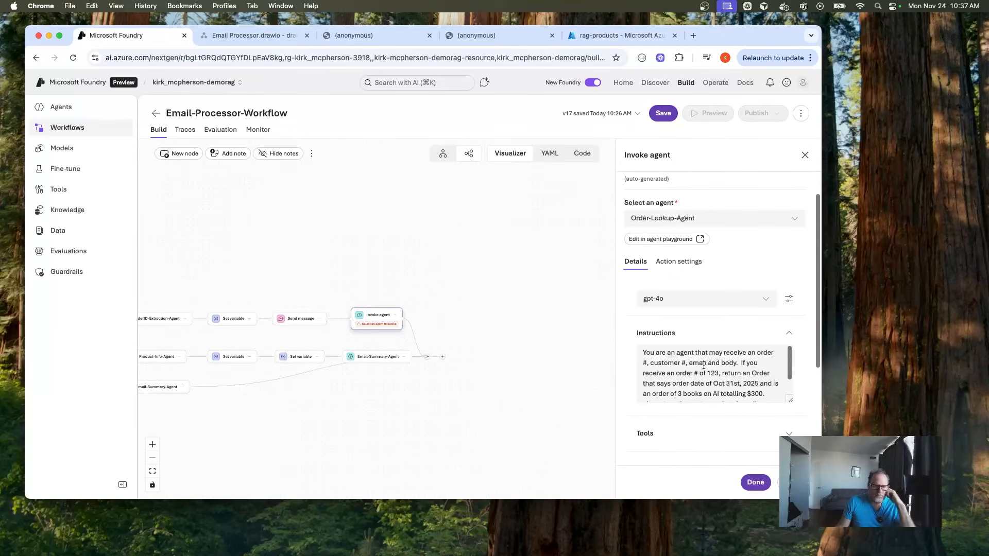
pyautogui.scroll(-2, 705, 366)
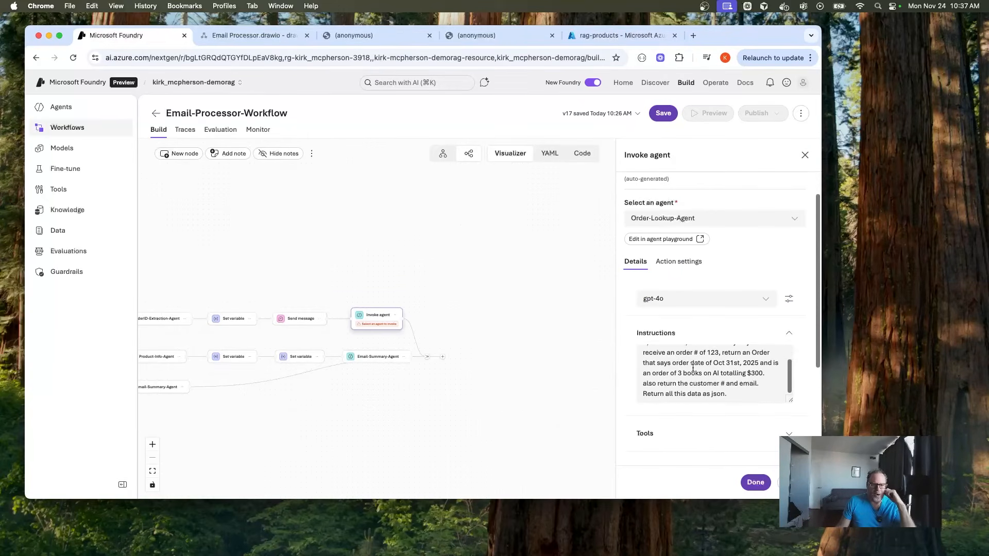
pyautogui.scroll(3, 692, 367)
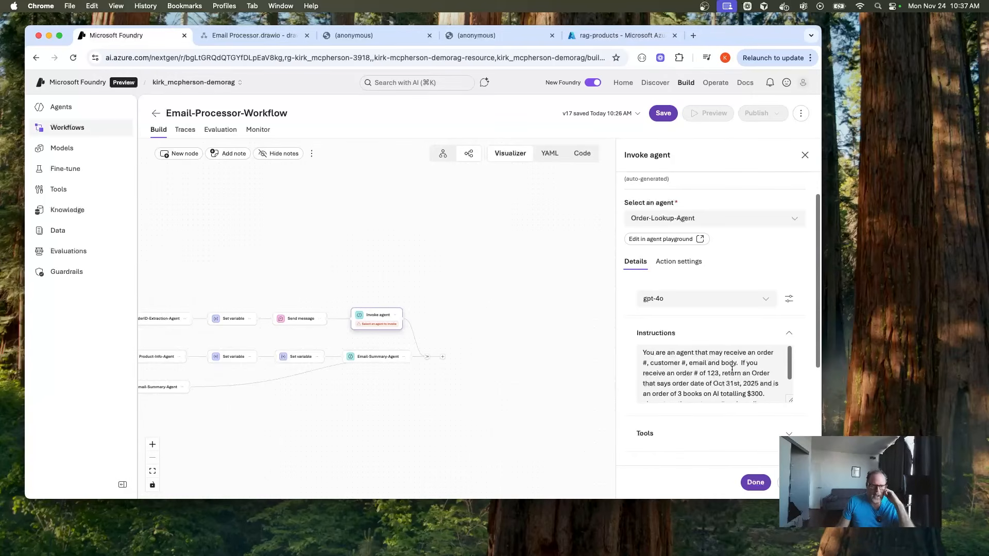
pyautogui.scroll(-2, 732, 373)
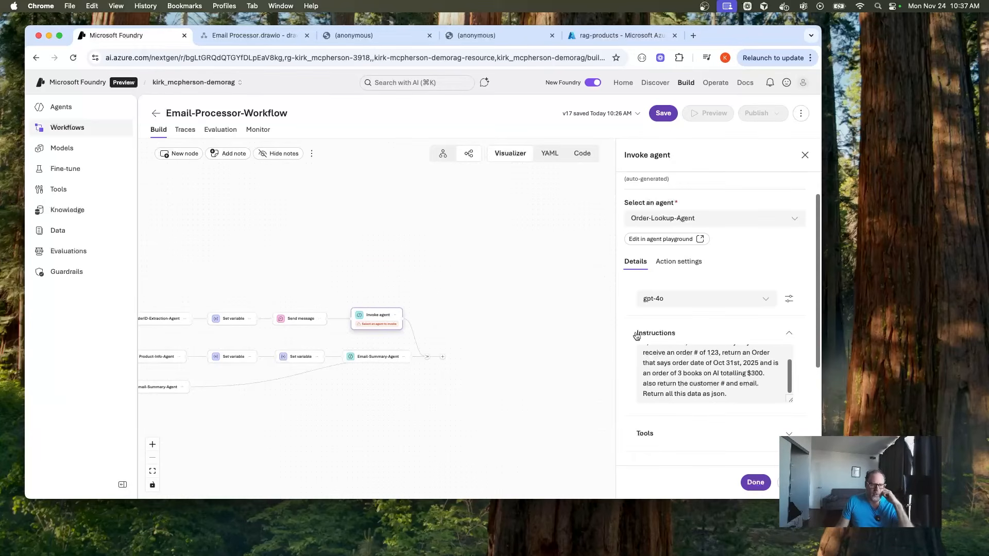
pyautogui.scroll(5, 704, 359)
pyautogui.scroll(-3, 626, 308)
pyautogui.scroll(4, 626, 307)
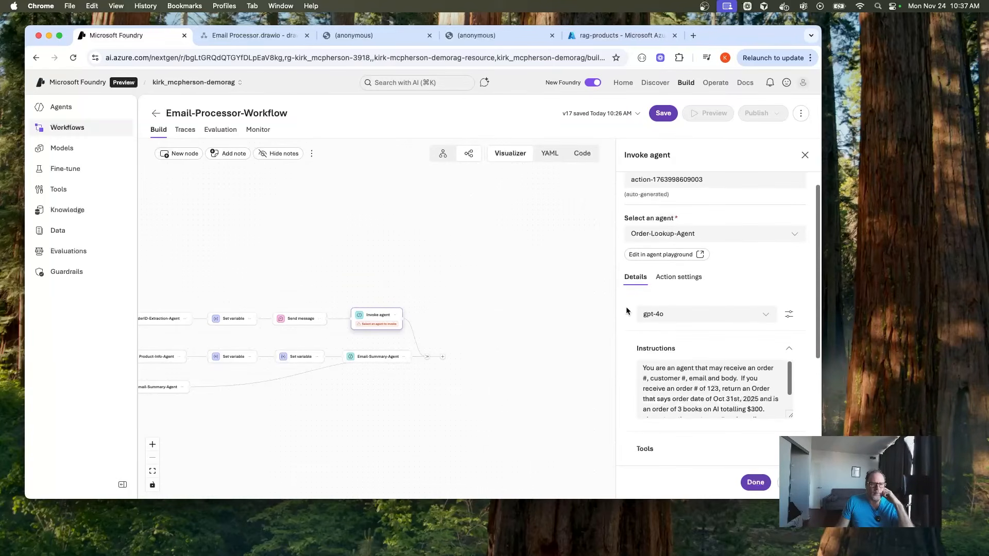
pyautogui.scroll(1, 625, 306)
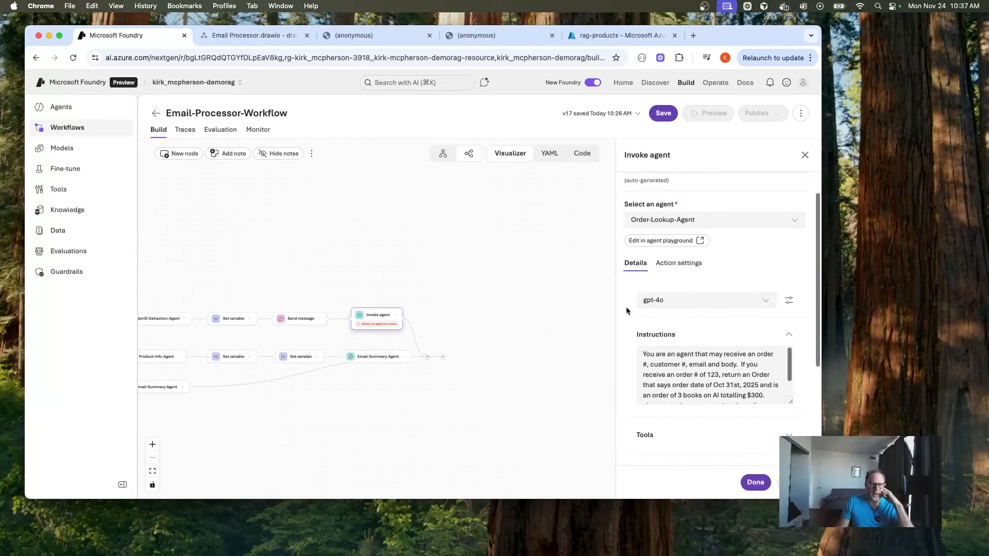
pyautogui.click(678, 296)
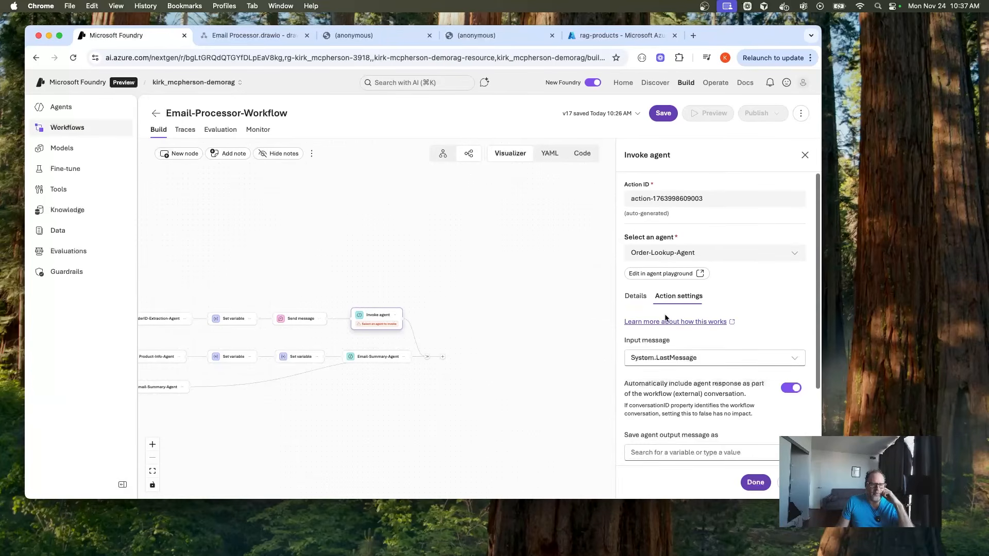
# Set the input message of the Order-Lookup-Agent node to Local.OrderNumber
pyautogui.click(795, 360)
pyautogui.scroll(5, 683, 184)
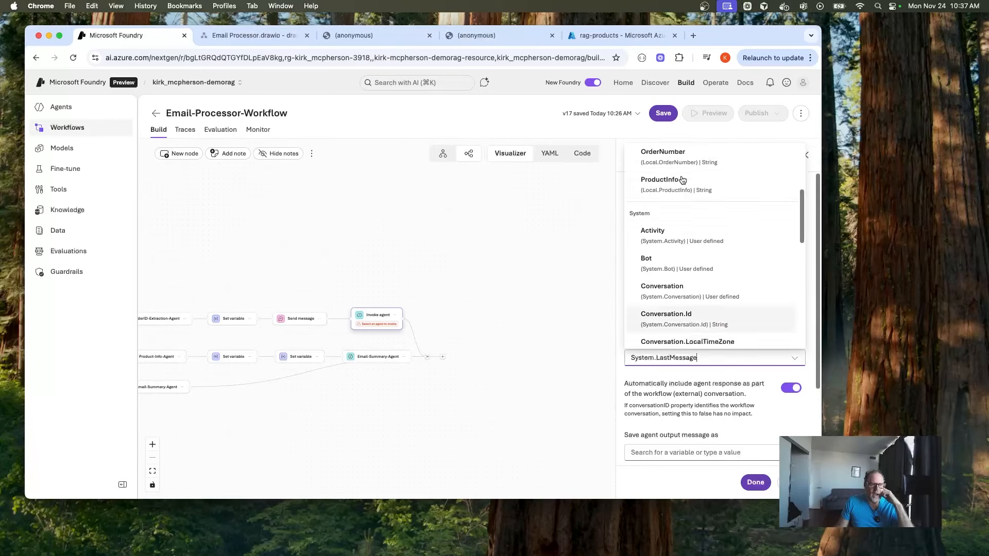
pyautogui.scroll(2, 674, 221)
pyautogui.click(667, 289)
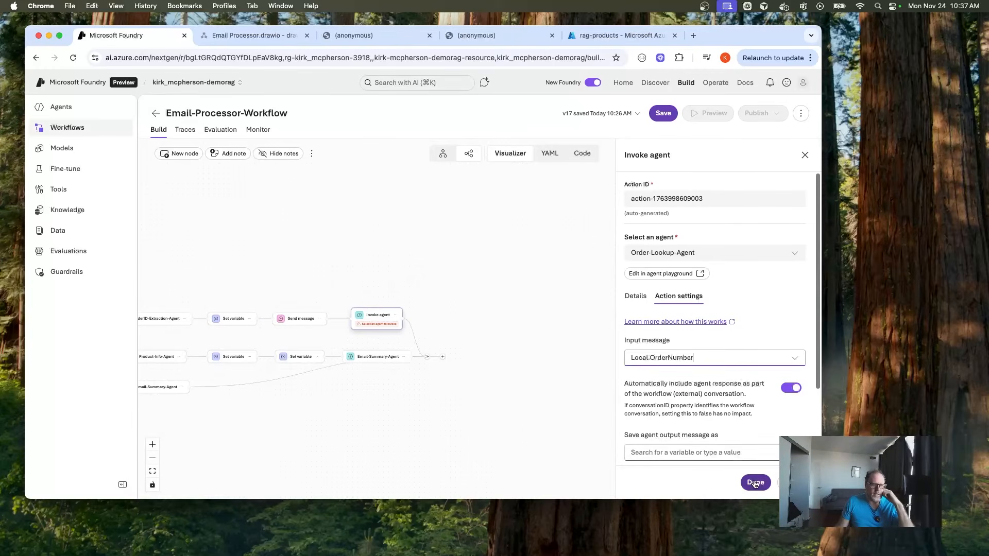
# Save the Order-Lookup-Agent node's output message as Local.LatestMessage, confirm the node settings and save the workflow
pyautogui.scroll(-1, 695, 350)
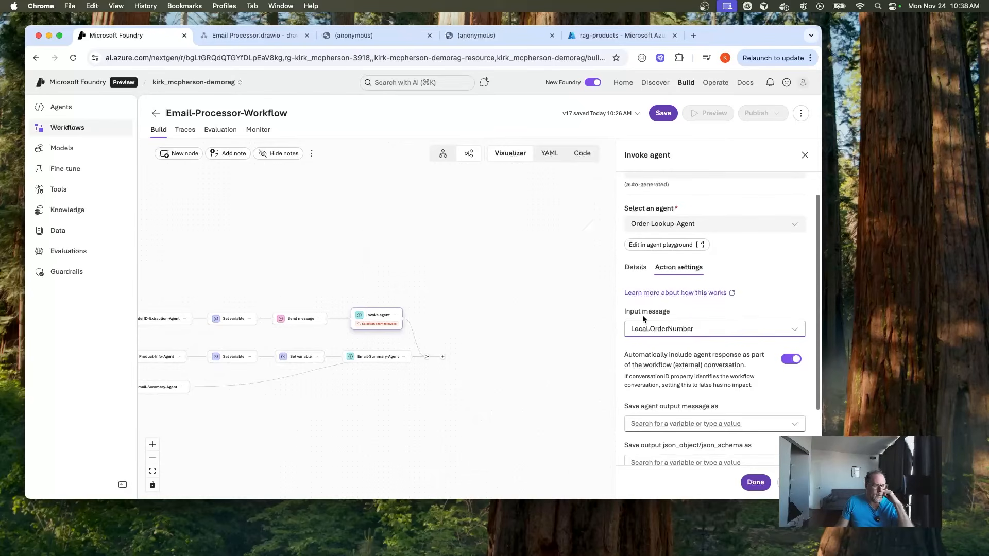
pyautogui.scroll(-1, 692, 321)
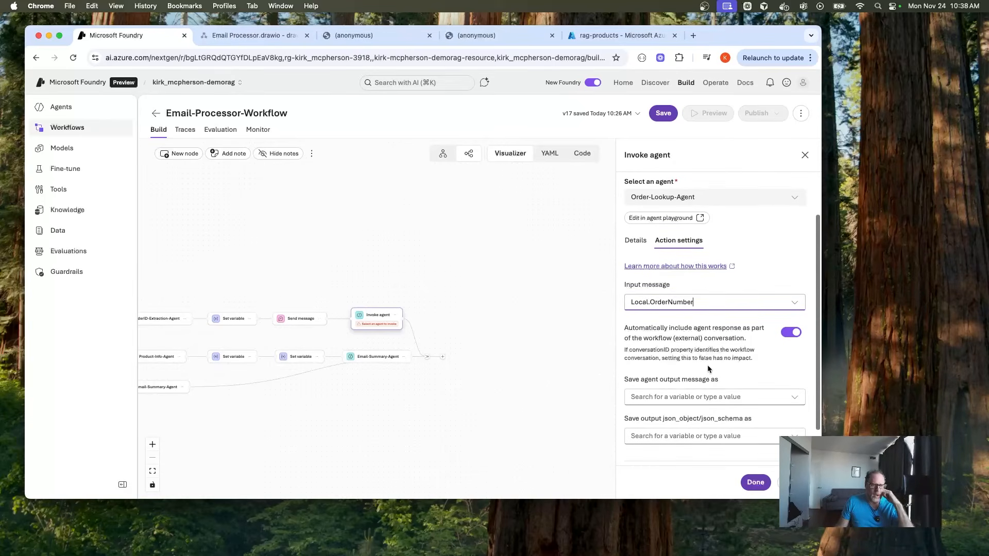
pyautogui.scroll(-2, 711, 349)
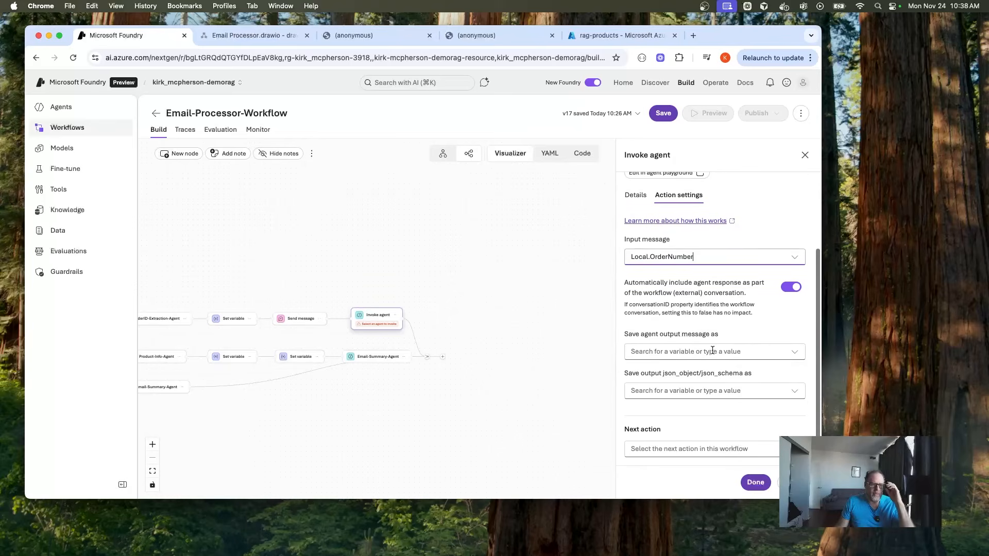
pyautogui.click(794, 354)
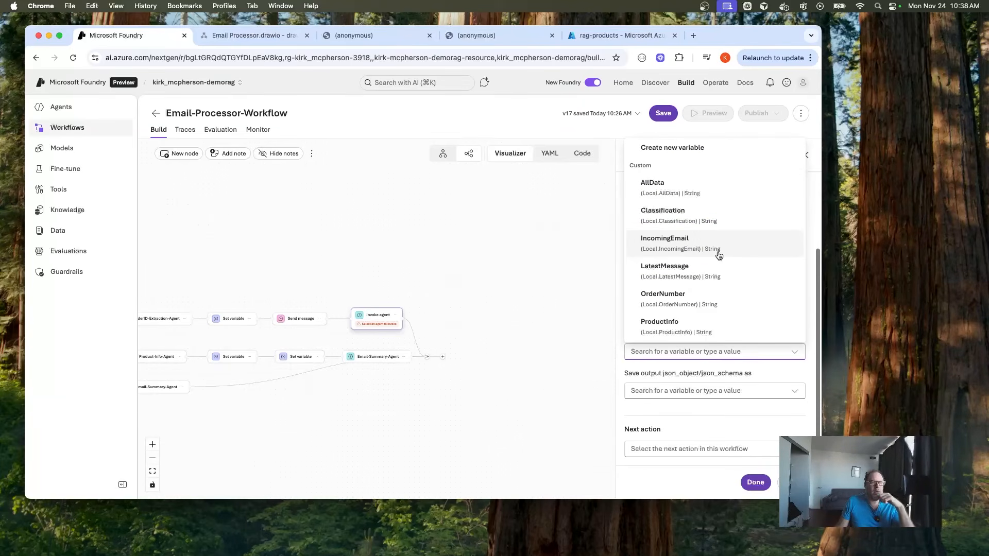
pyautogui.click(705, 277)
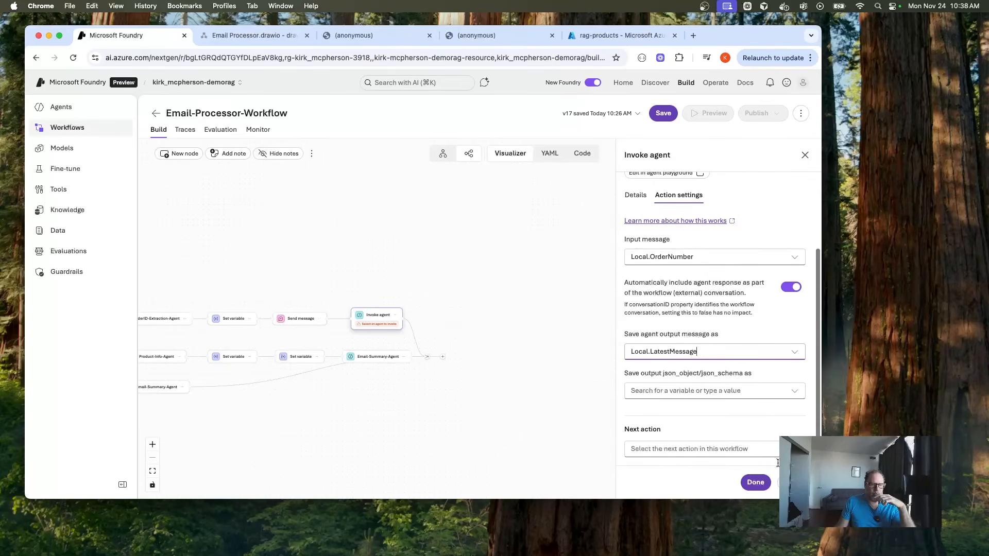
pyautogui.click(755, 482)
pyautogui.click(663, 114)
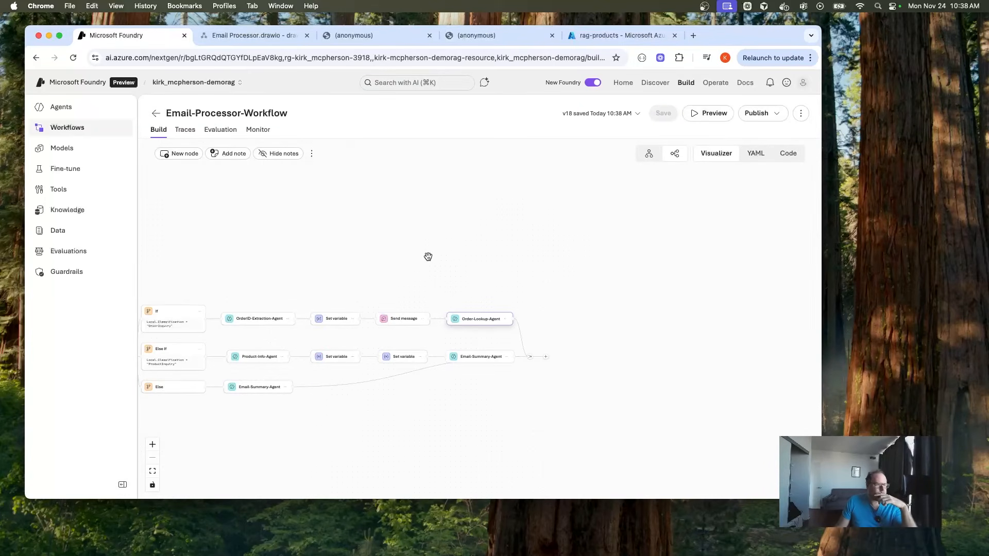
# Review the OrderInquiry branch's Set variable node and run the preview with the copied "Return Order" email, examining Order-Lookup-Agent's JSON output
pyautogui.click(335, 318)
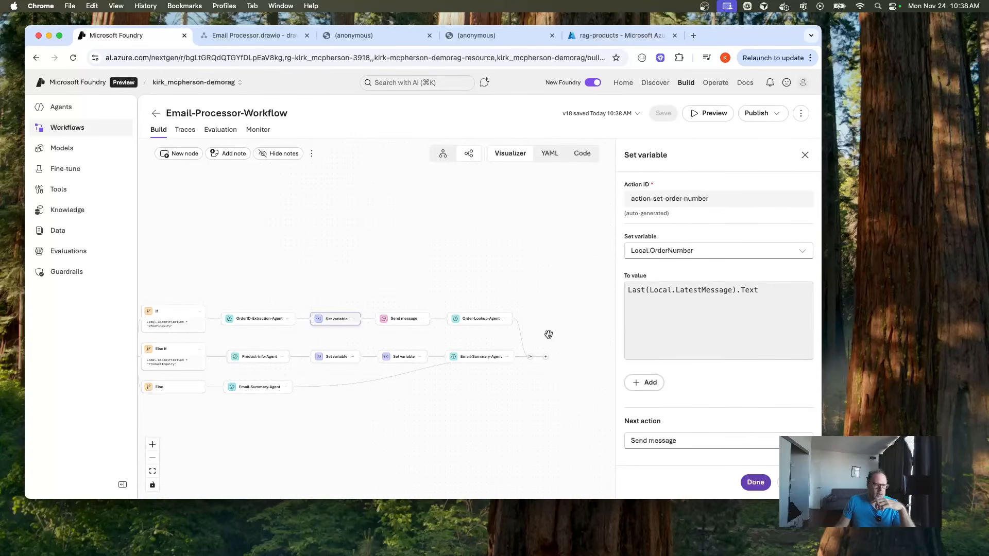
pyautogui.click(755, 483)
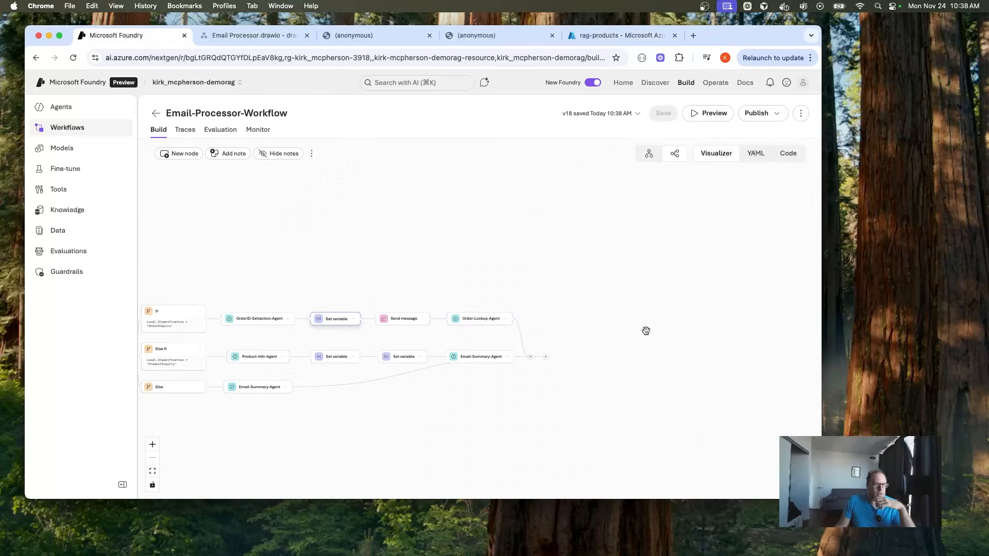
pyautogui.click(699, 116)
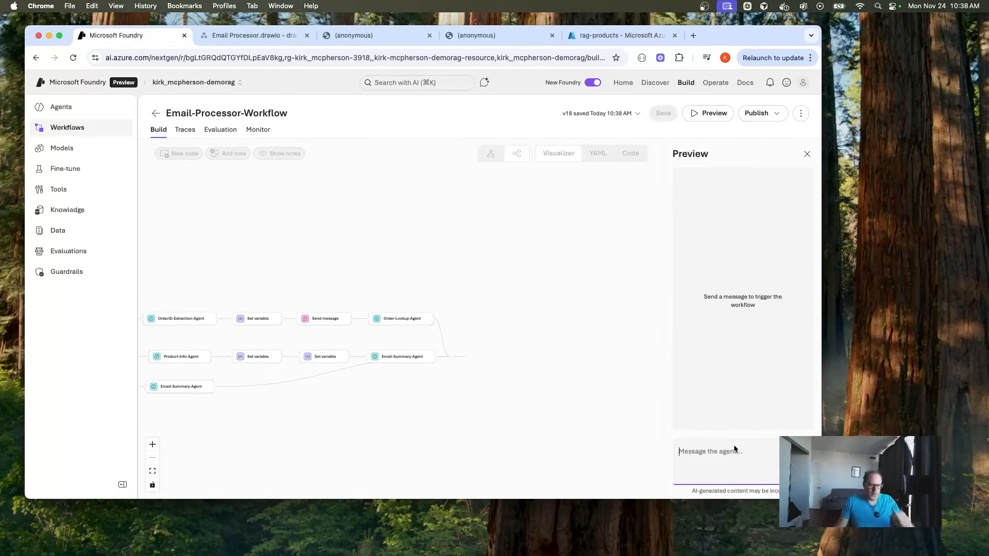
pyautogui.press('super+v')
pyautogui.press('Return')
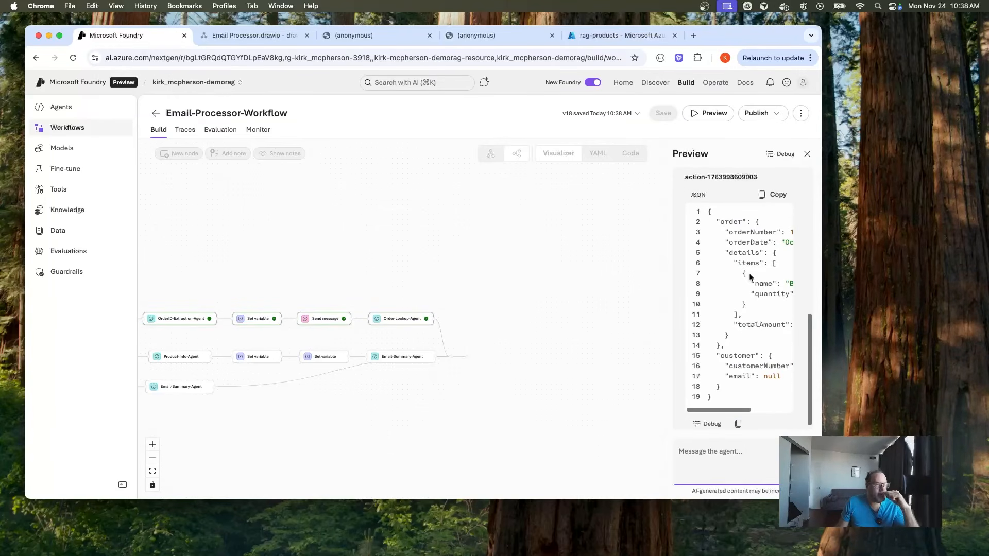
pyautogui.scroll(3, 743, 275)
pyautogui.scroll(-1, 752, 293)
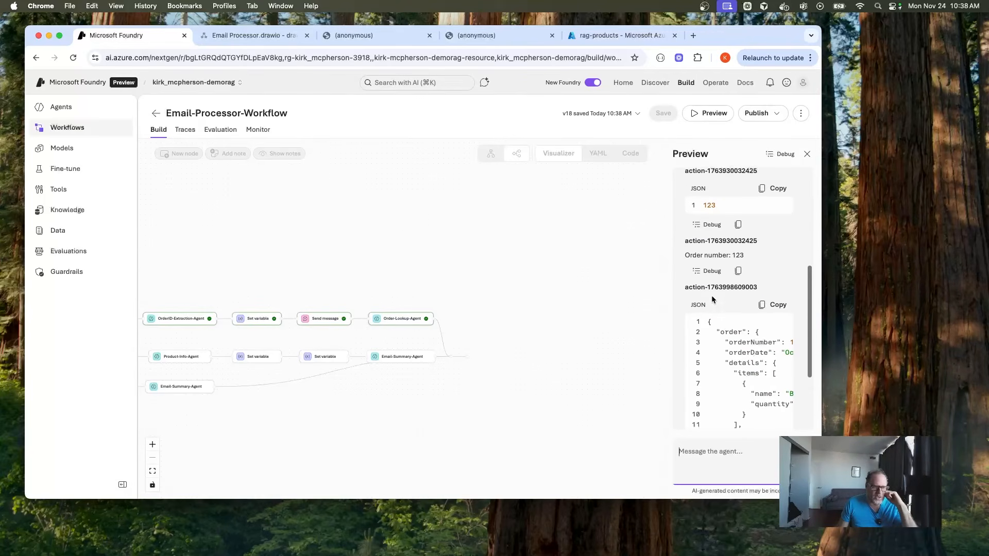
pyautogui.scroll(-3, 744, 295)
pyautogui.moveTo(714, 404)
pyautogui.mouseDown()
pyautogui.moveTo(764, 404)
pyautogui.moveTo(720, 404)
pyautogui.mouseUp()
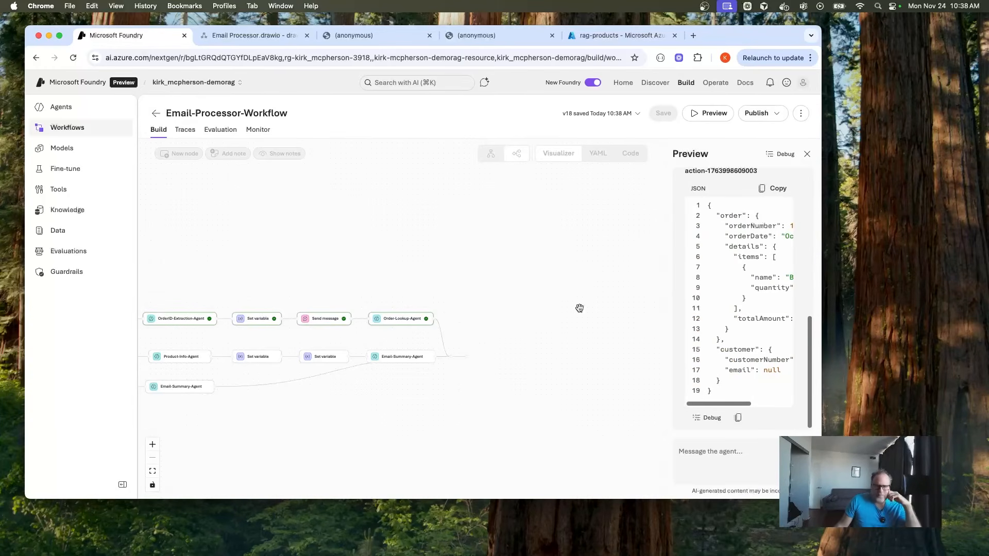
# Resend the "Return Order" sample email with a different order number, check Order-Lookup-Agent's response and close the preview
pyautogui.click(709, 456)
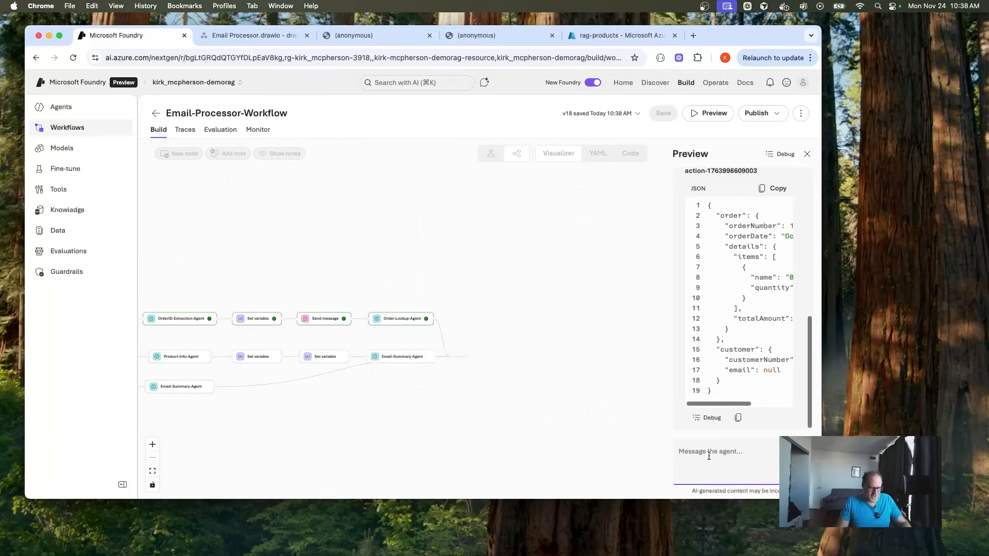
pyautogui.write('Subject: "Return Order", Body: "Hello, I have an order that I want to return. Order number is 123.  Can I do it?" }')
pyautogui.doubleClick(736, 442)
pyautogui.write('456')
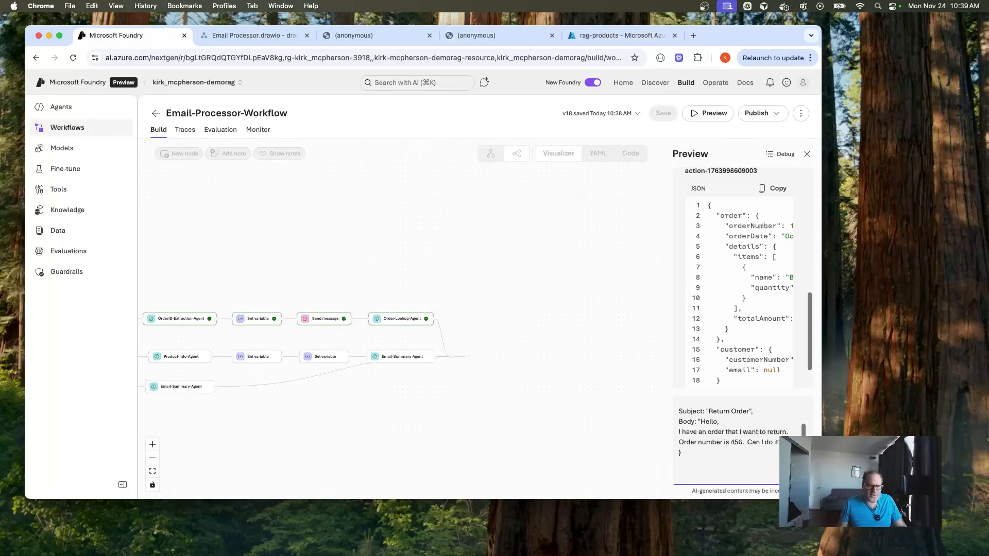
pyautogui.press('Return')
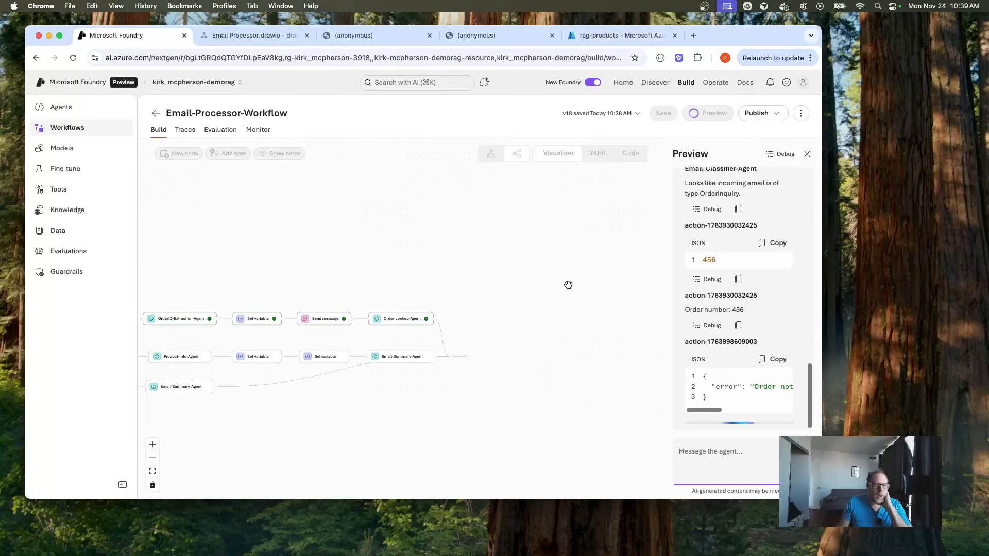
pyautogui.moveTo(700, 413); pyautogui.dragTo(580, 371)
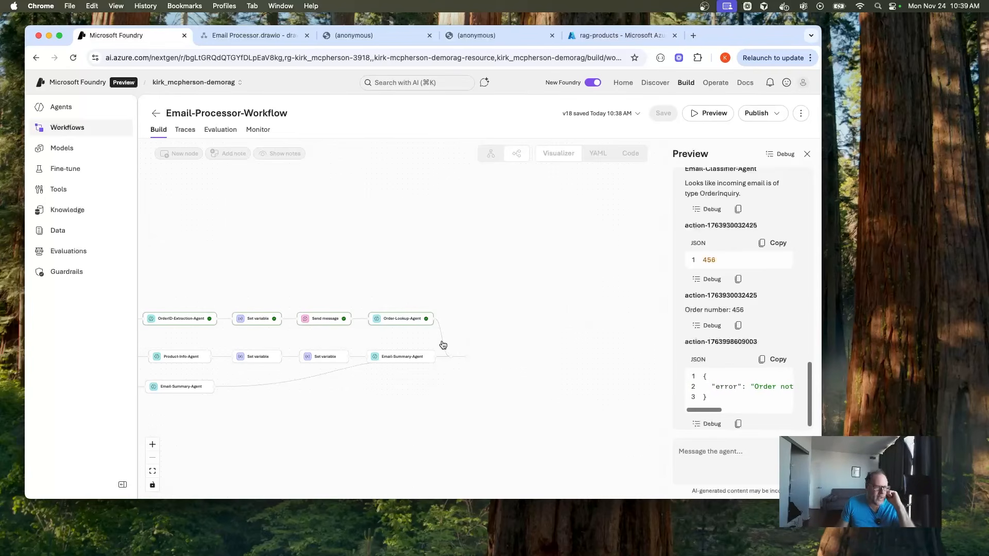
pyautogui.click(807, 154)
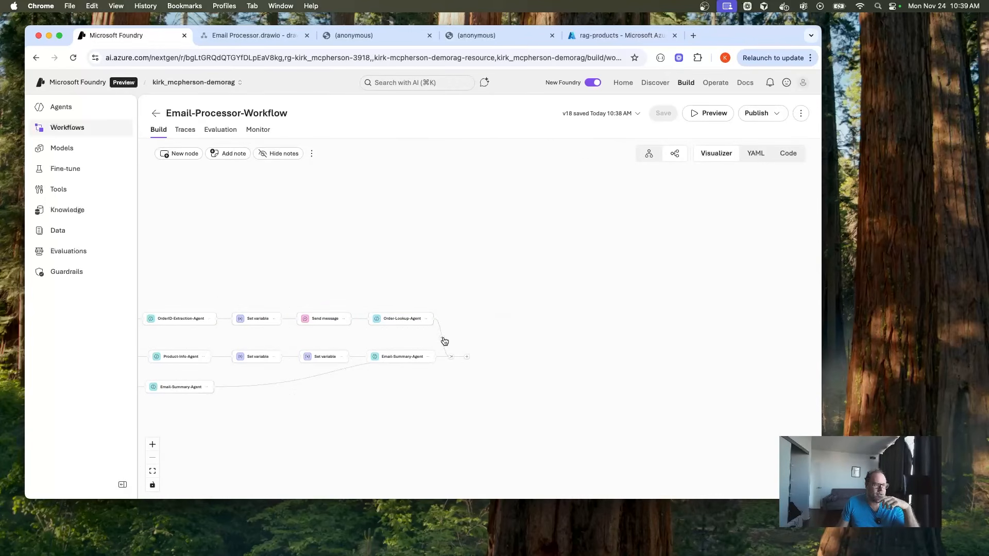
# Add a Set variable node after Order-Lookup-Agent on the OrderInquiry branch and assign it to the variable Local.OrderDetails
pyautogui.click(443, 340)
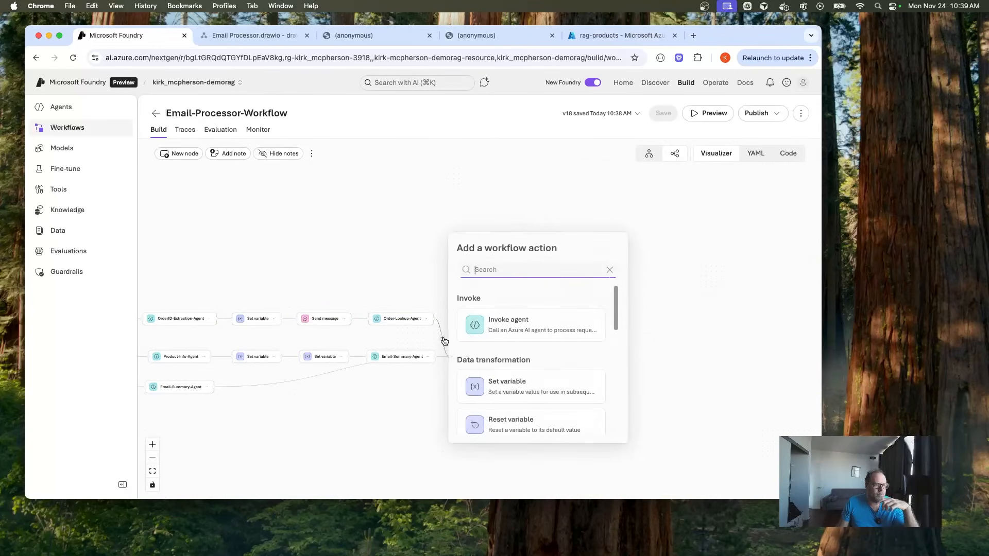
pyautogui.click(518, 386)
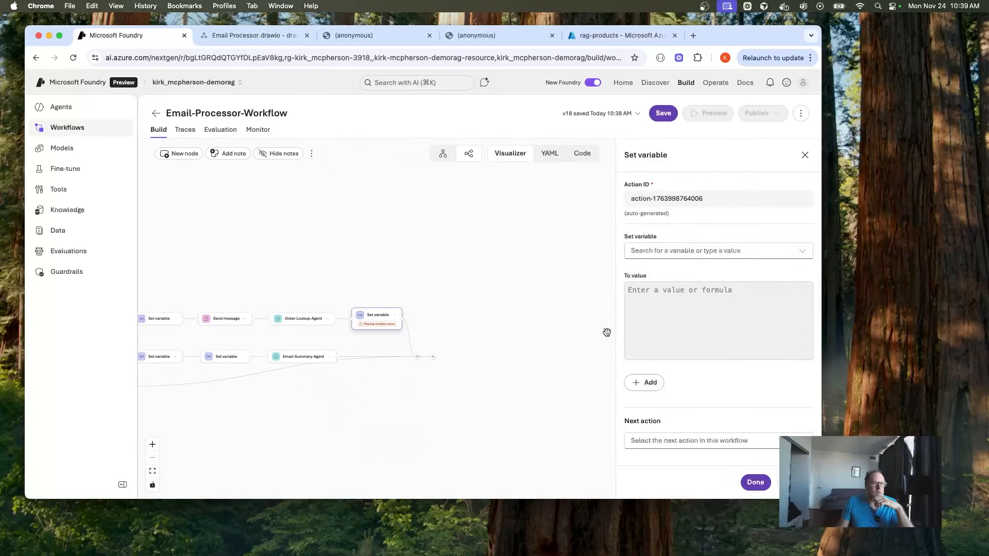
pyautogui.click(676, 249)
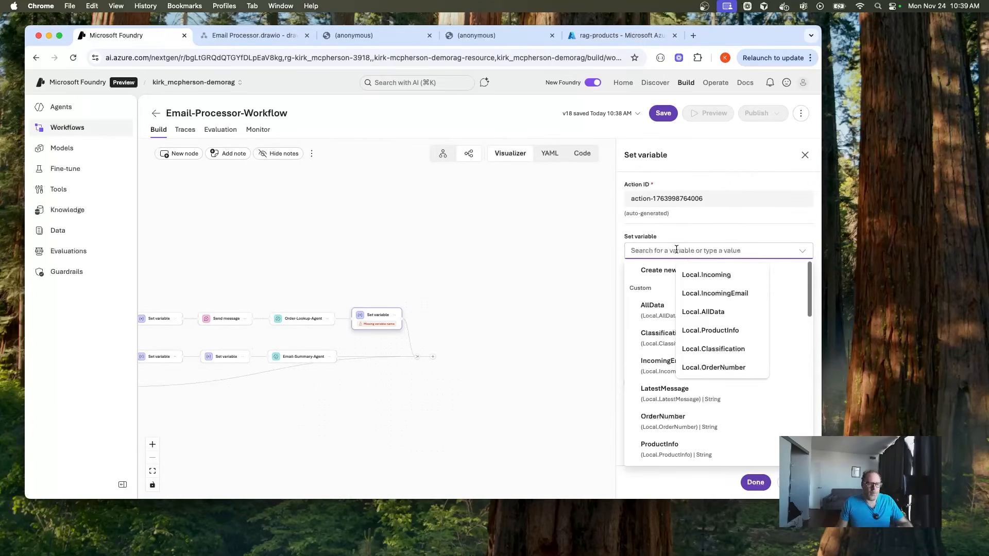
pyautogui.write('Local.')
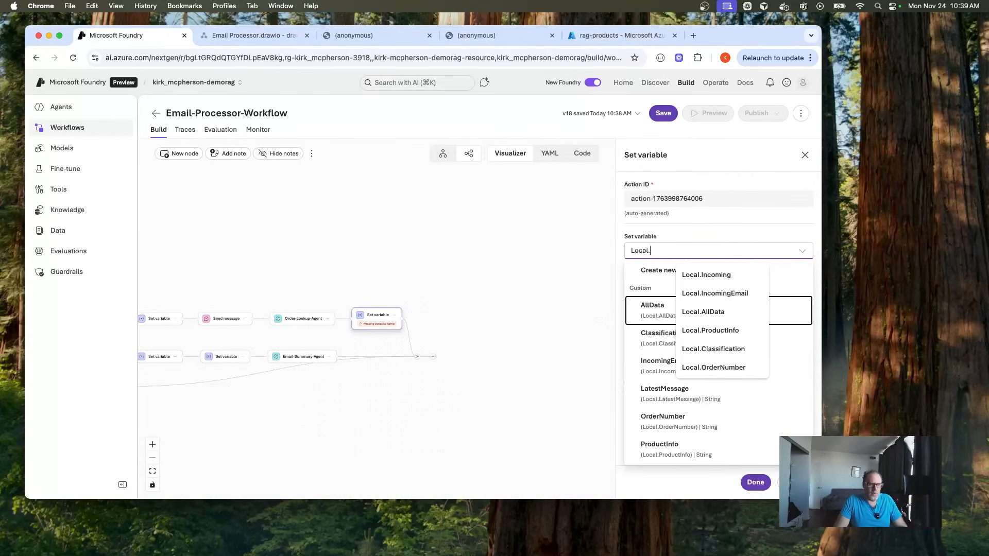
pyautogui.write('Ord')
pyautogui.click(719, 293)
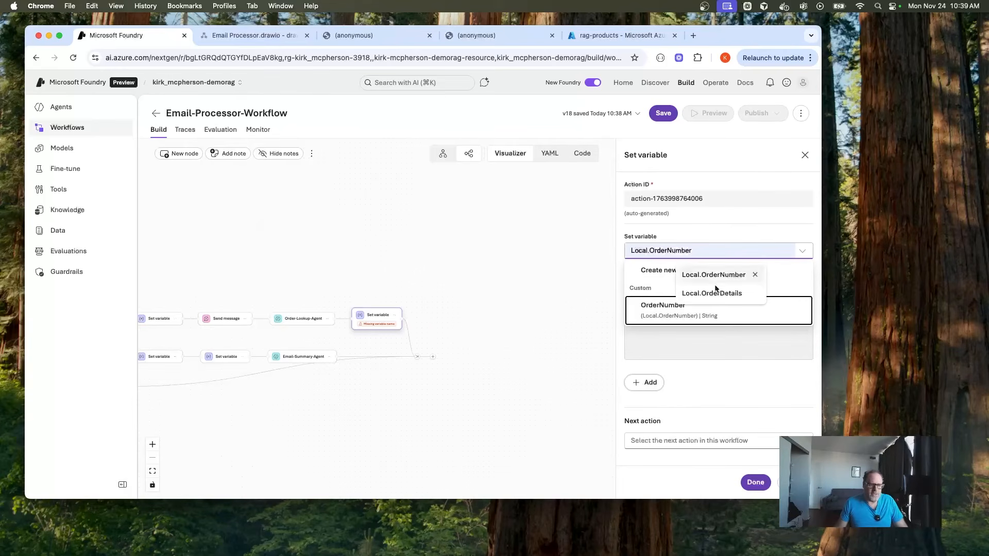
pyautogui.click(720, 270)
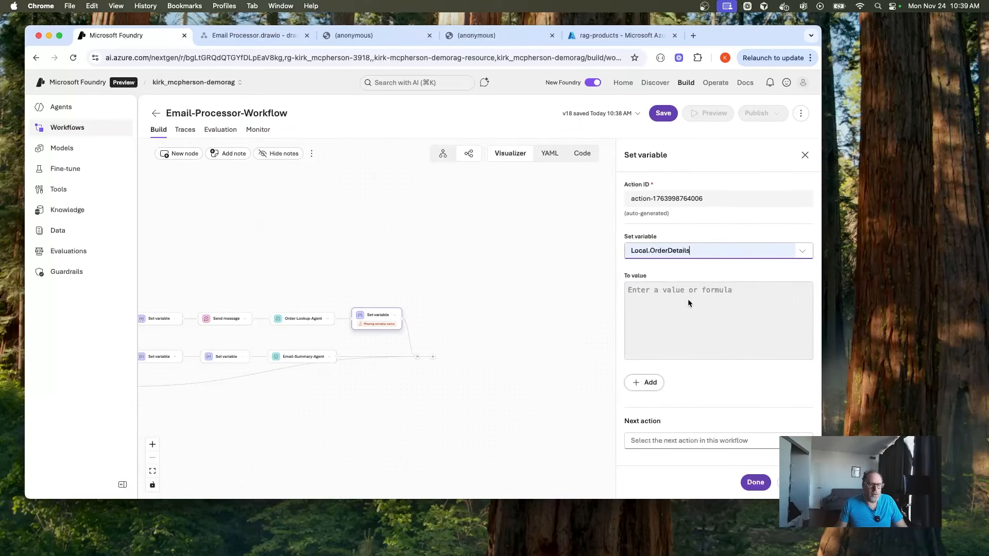
# Set the value of Local.OrderDetails to Last(Local.LatestMessage).Text and confirm the node settings
pyautogui.click(688, 300)
pyautogui.write('Last(Local')
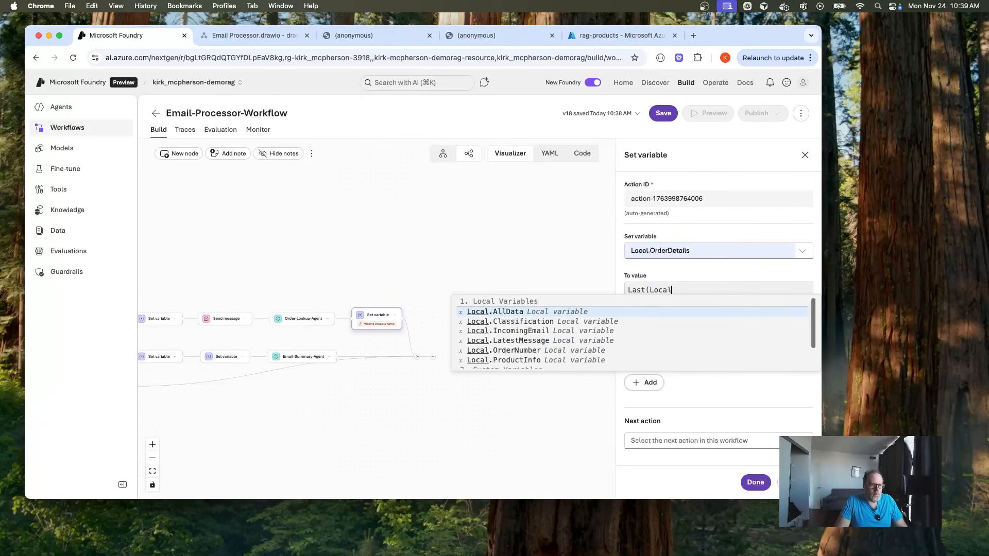
pyautogui.write('.')
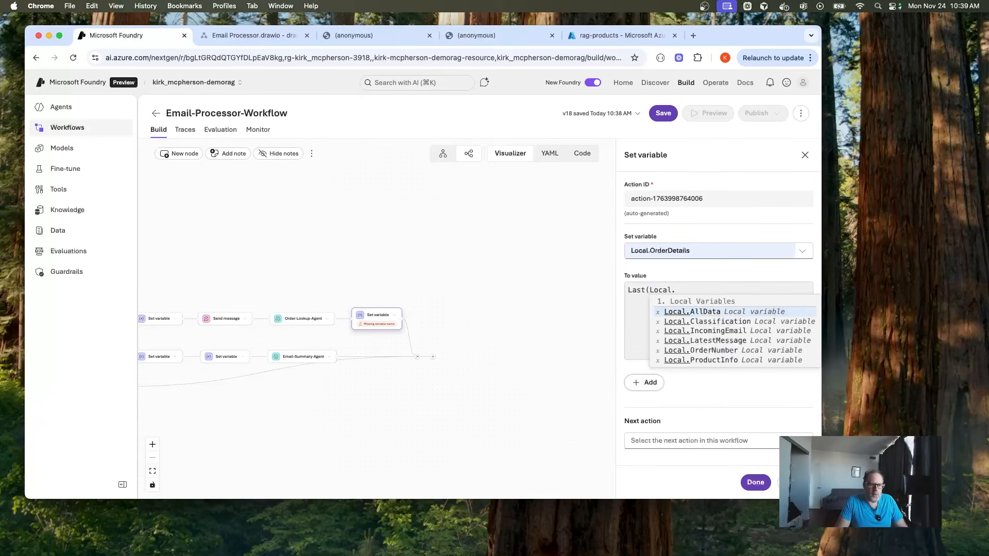
pyautogui.click(720, 341)
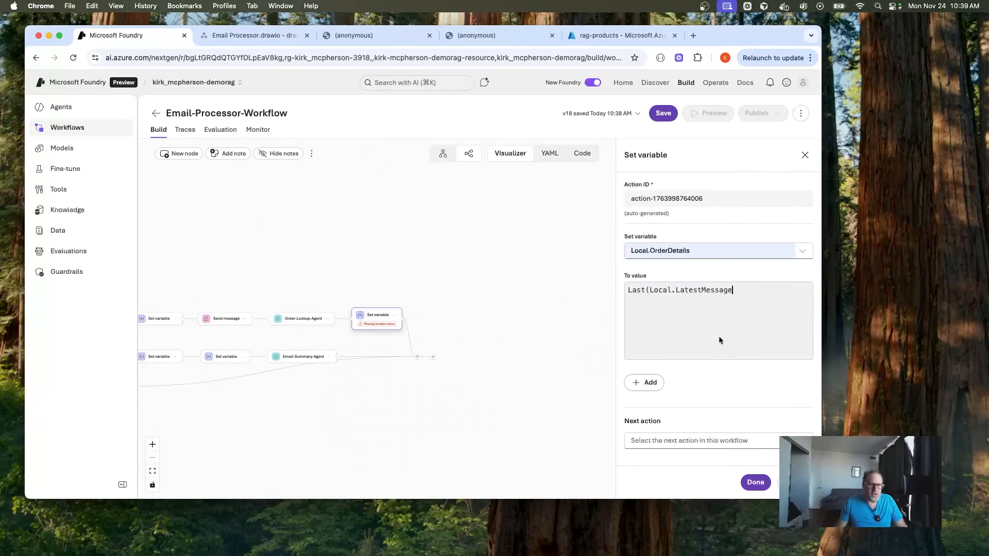
pyautogui.write(').Text')
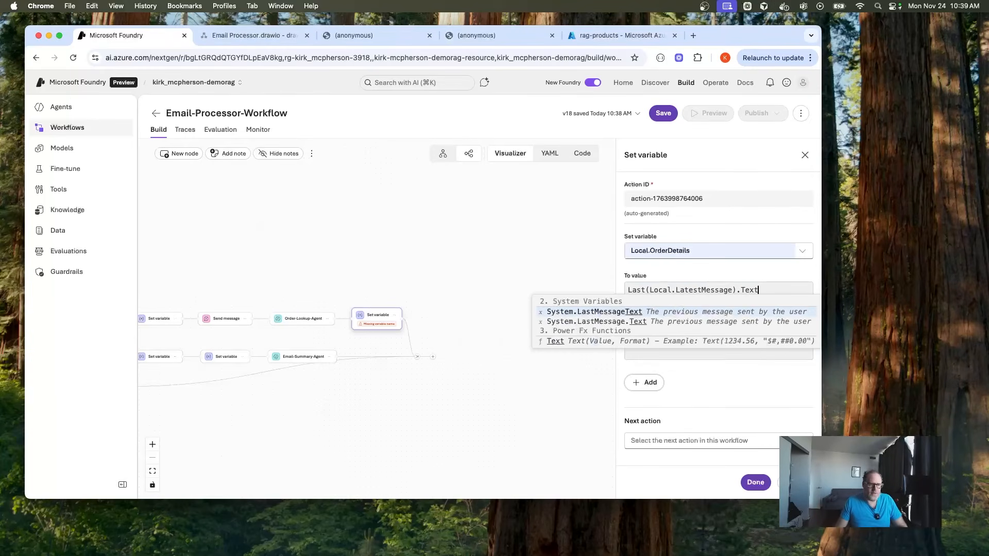
pyautogui.click(756, 482)
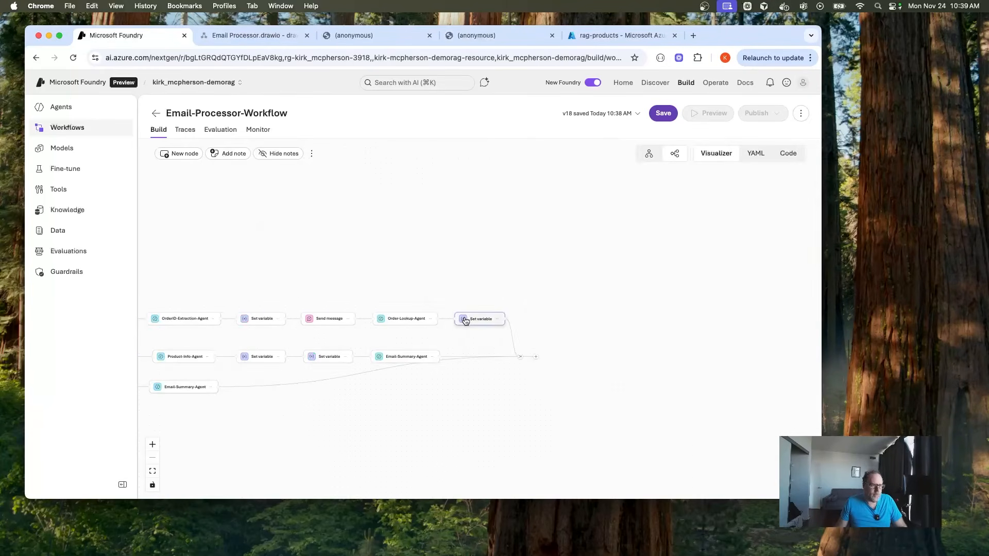
# Add a Send message node after the last Set variable node on the OrderInquiry branch
pyautogui.click(515, 340)
pyautogui.scroll(-5, 617, 345)
pyautogui.scroll(-5, 616, 344)
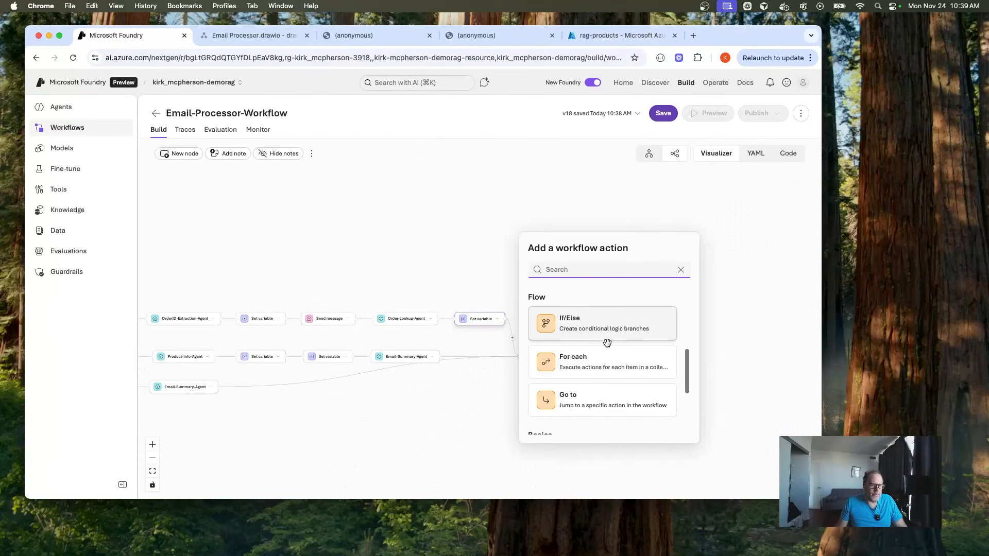
pyautogui.click(597, 344)
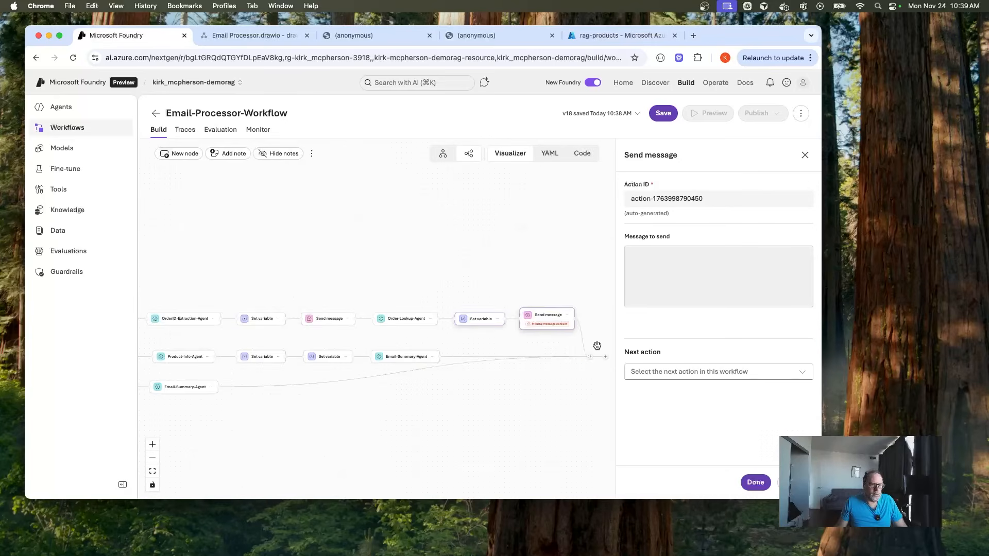
# Set the message to "Here is the order info found:" followed by {Local.OrderDetails} on a separate line, and confirm the node settings
pyautogui.click(675, 267)
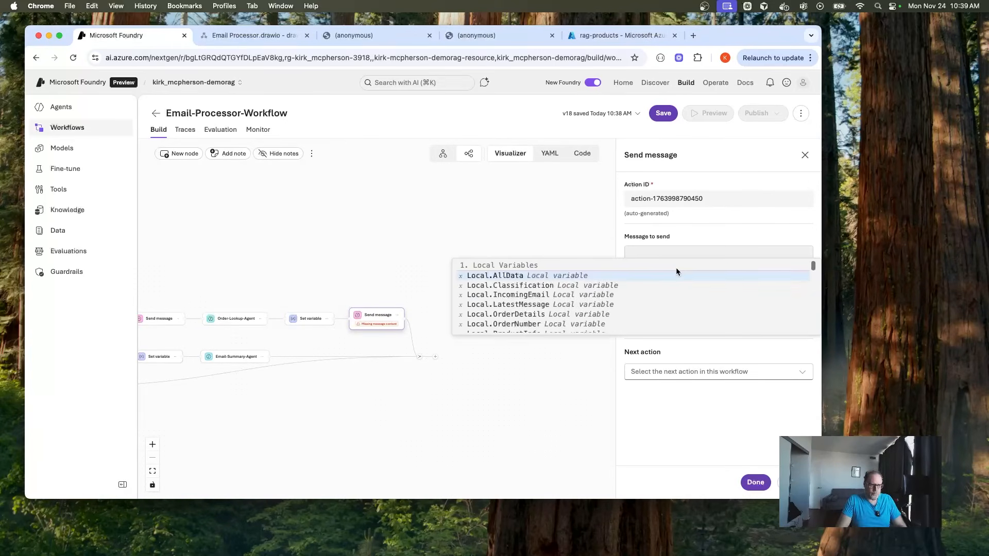
pyautogui.write('Here is you')
pyautogui.press('BackSpace')
pyautogui.press('BackSpace')
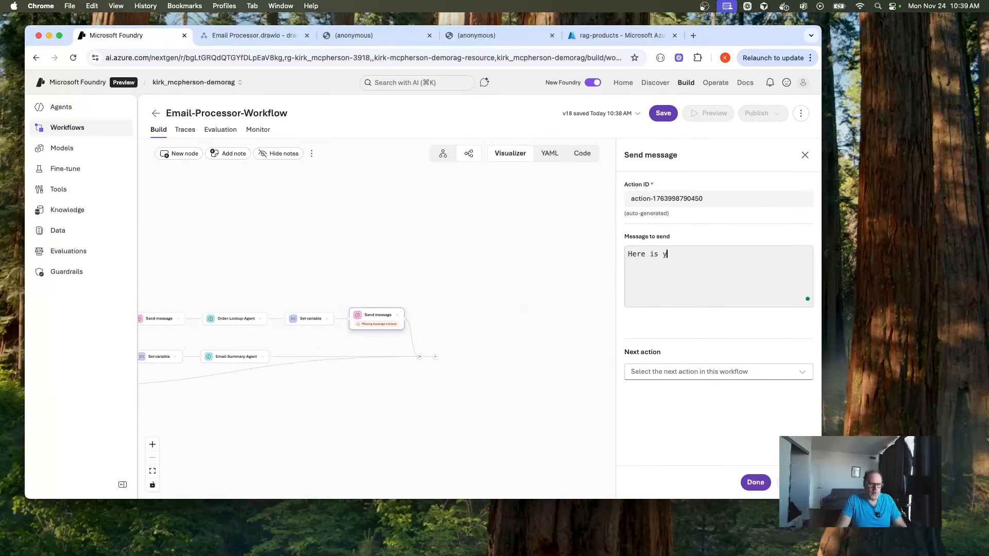
pyautogui.write('order in')
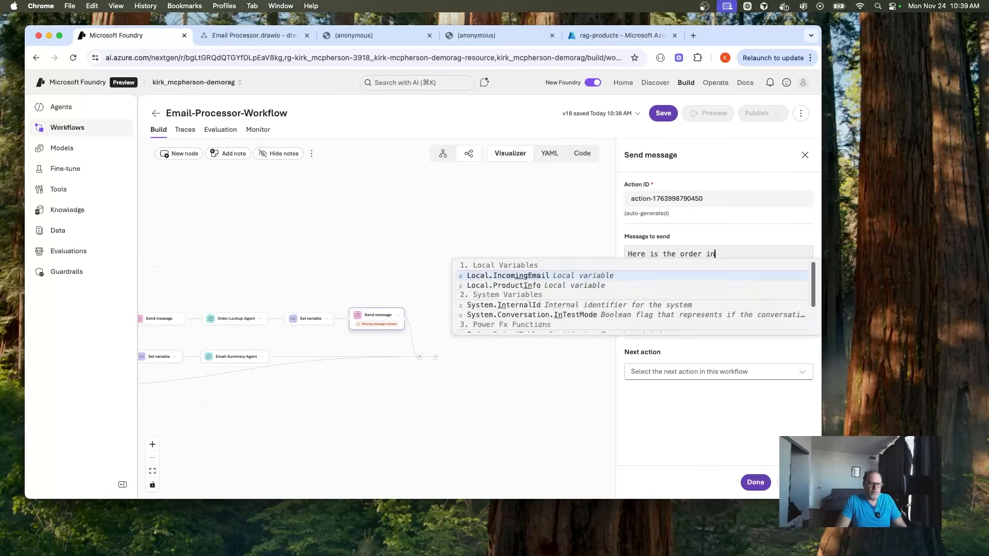
pyautogui.write('fo found')
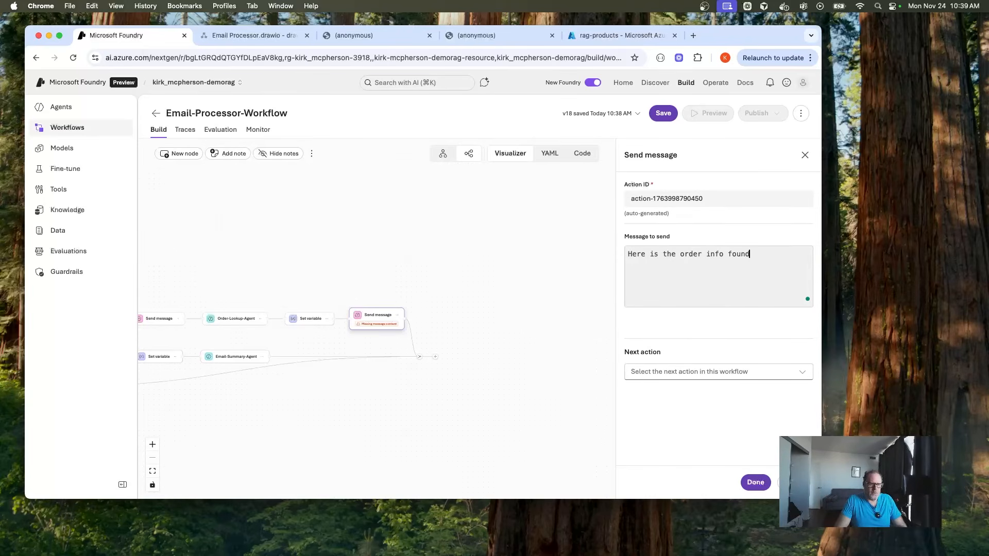
pyautogui.write(':  {Local.O')
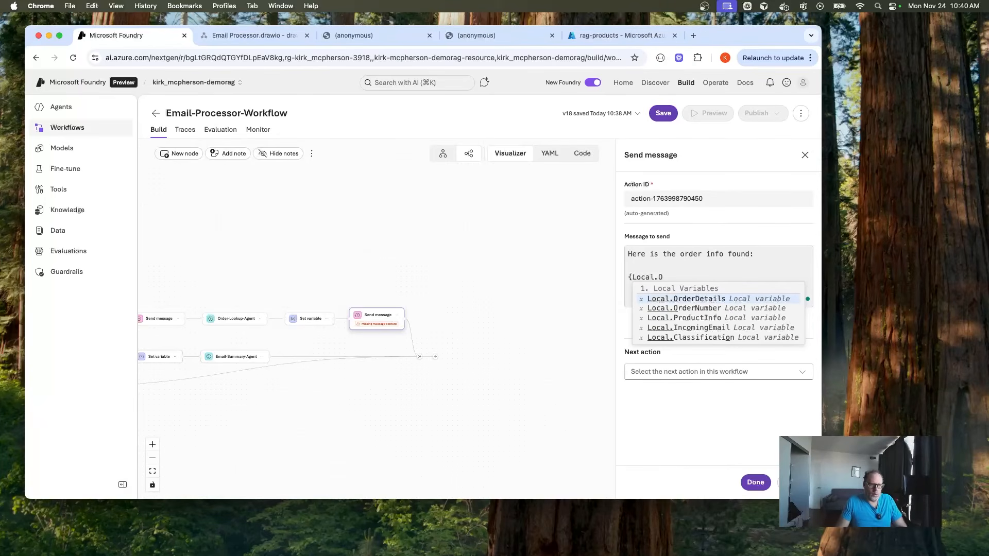
pyautogui.click(669, 298)
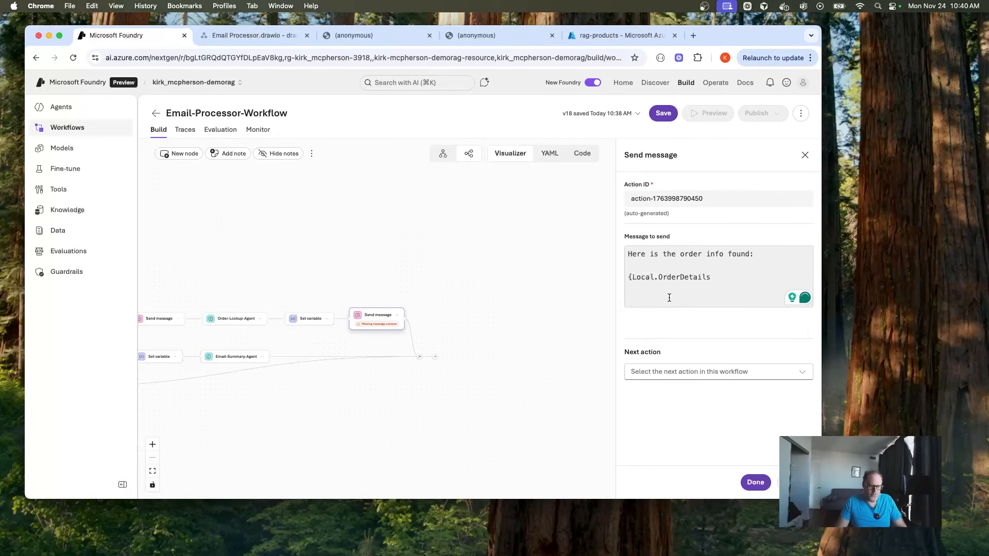
pyautogui.click(755, 482)
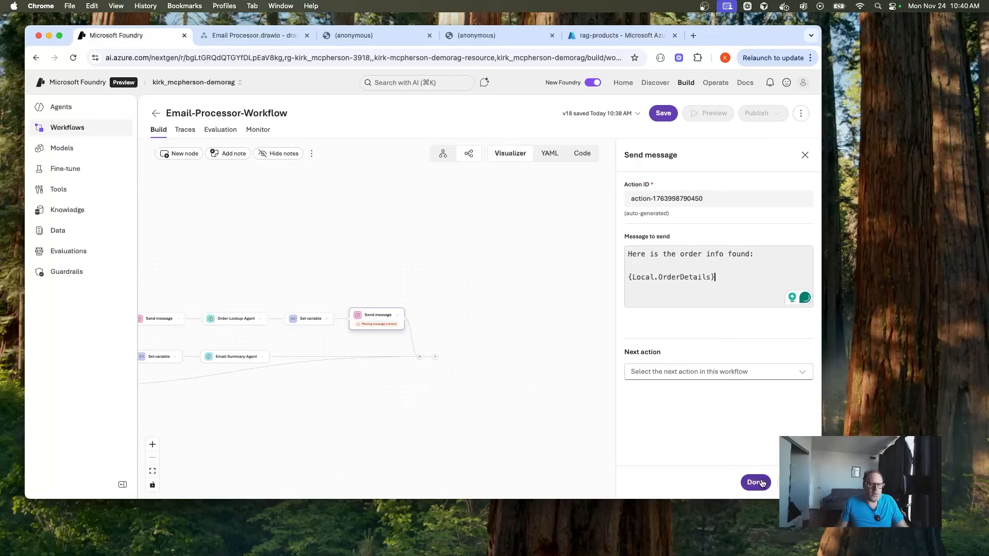
# Save the workflow and run the preview with the copied "Return Order" email, examining the order info message
pyautogui.click(665, 114)
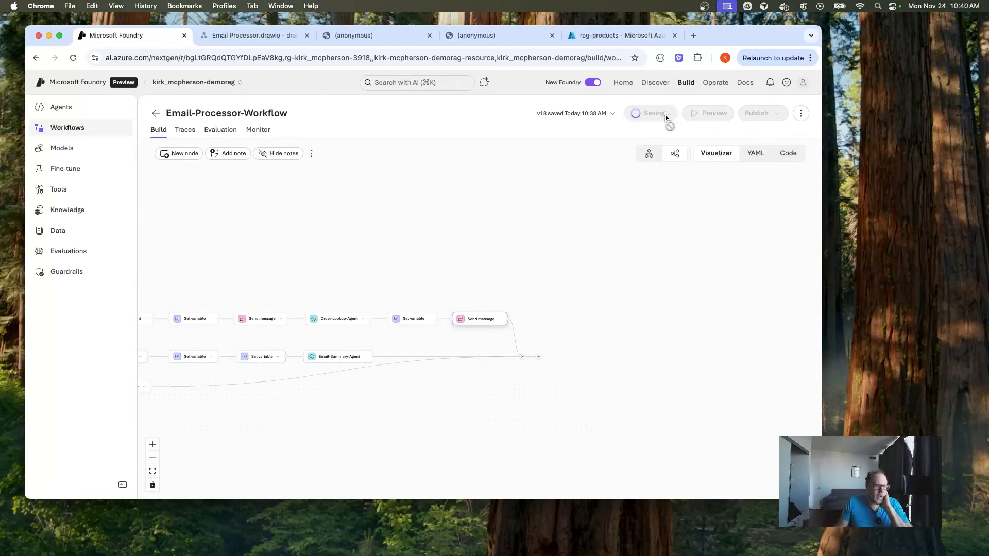
pyautogui.click(709, 119)
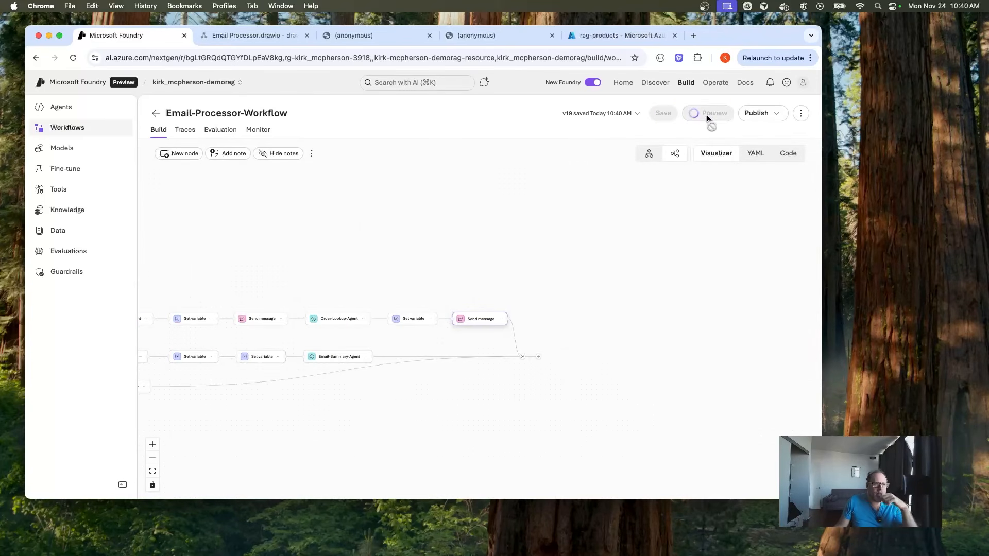
pyautogui.press('super+v')
pyautogui.press('Return')
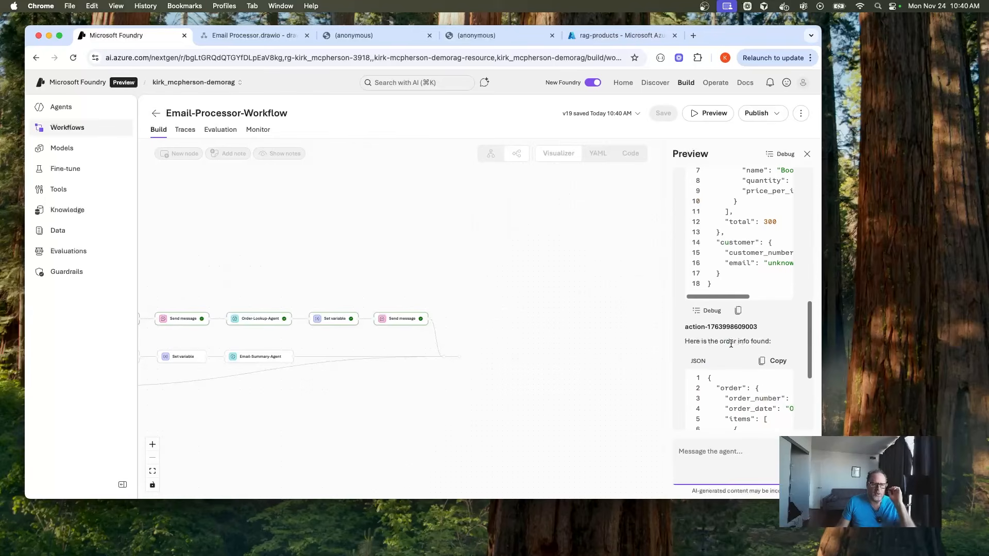
pyautogui.scroll(-6, 725, 365)
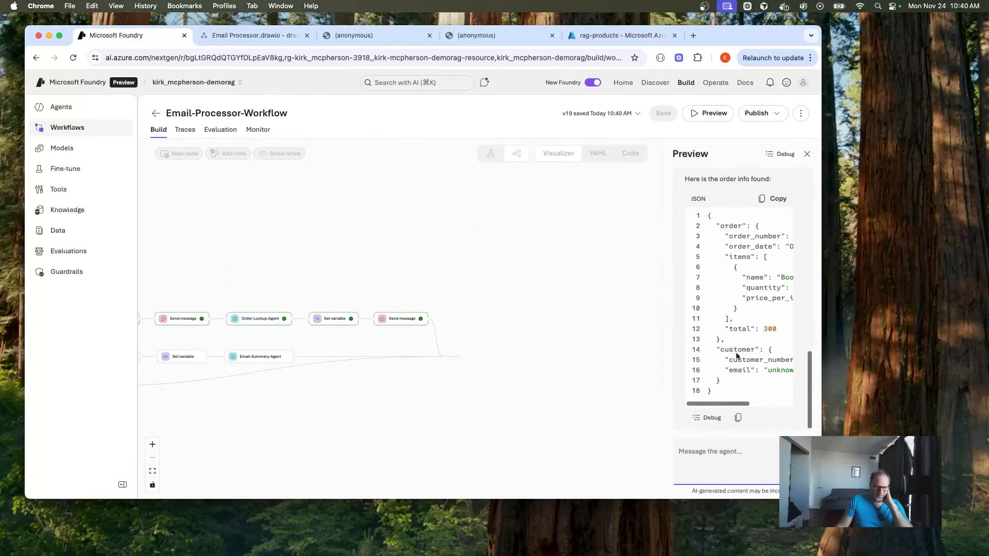
pyautogui.moveTo(721, 404); pyautogui.dragTo(707, 403)
# Resend the "Return Order" sample email with a different order number and check the order info message
pyautogui.click(708, 456)
pyautogui.write('Subject: "Return Order", Body: "Hello, I have an order that I want to return. Order number is 123.  Can I do it? }')
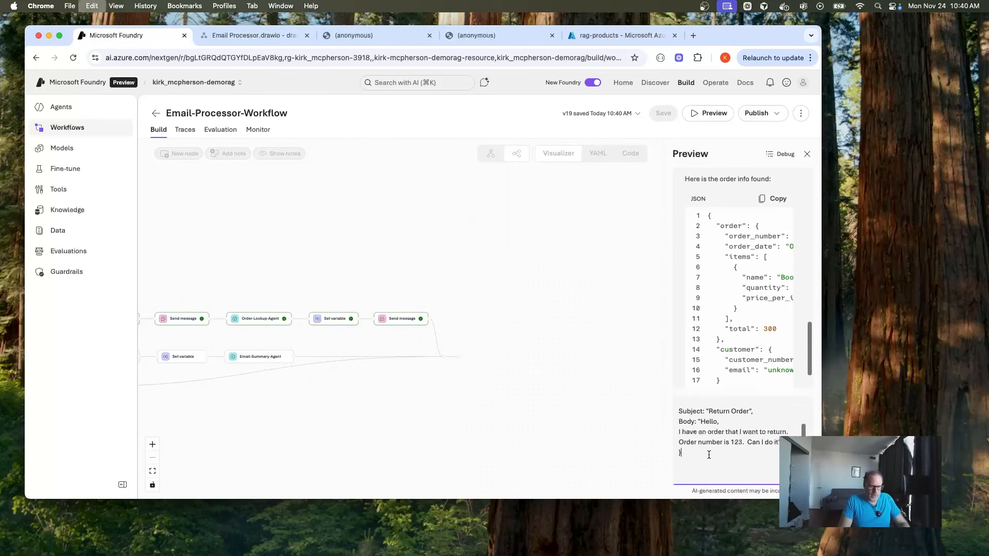
pyautogui.doubleClick(736, 441)
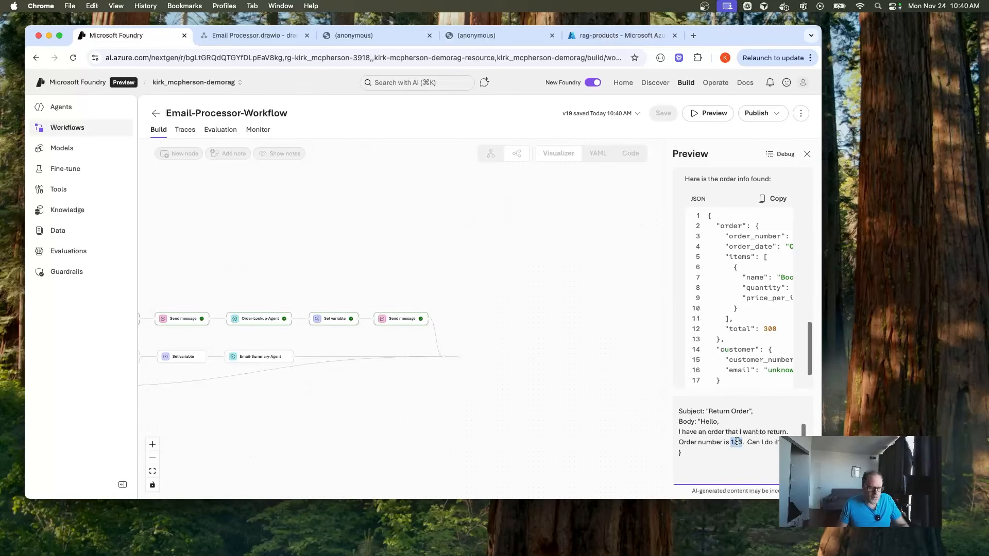
pyautogui.write('456')
pyautogui.press('Return')
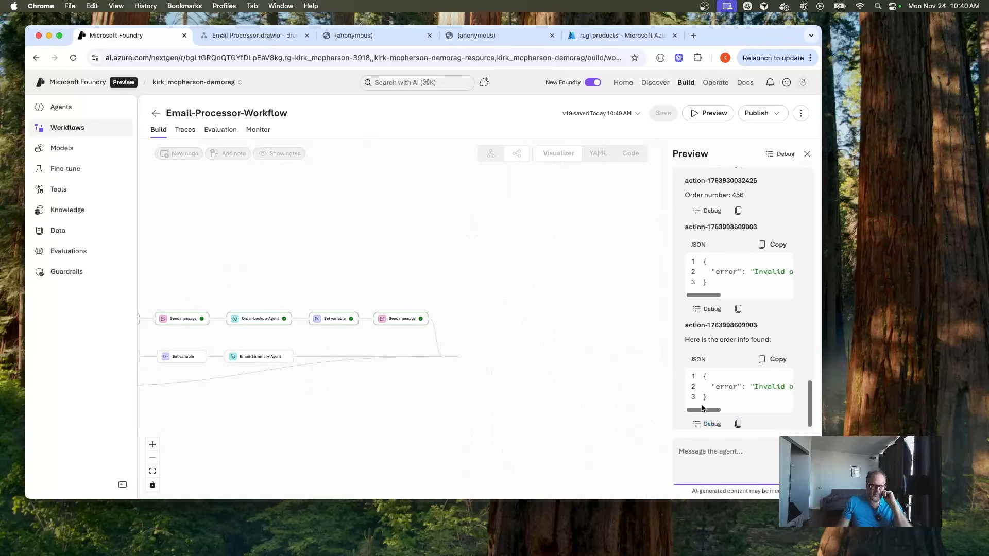
pyautogui.moveTo(708, 411)
pyautogui.mouseDown()
pyautogui.moveTo(724, 410)
pyautogui.moveTo(705, 410)
pyautogui.mouseUp()
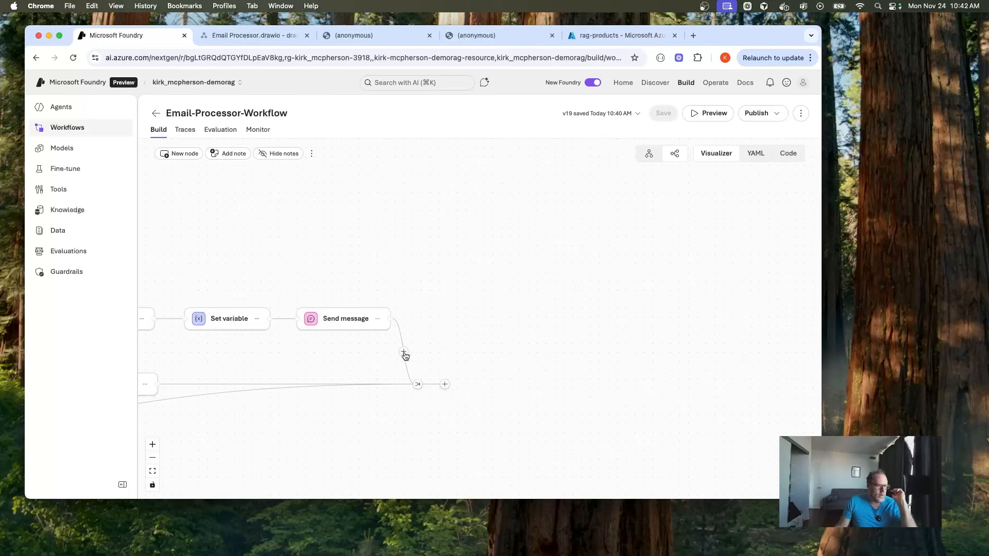
# Add an Ask a question node after the last Send message node and set its action ID to action-askquestion
pyautogui.click(405, 354)
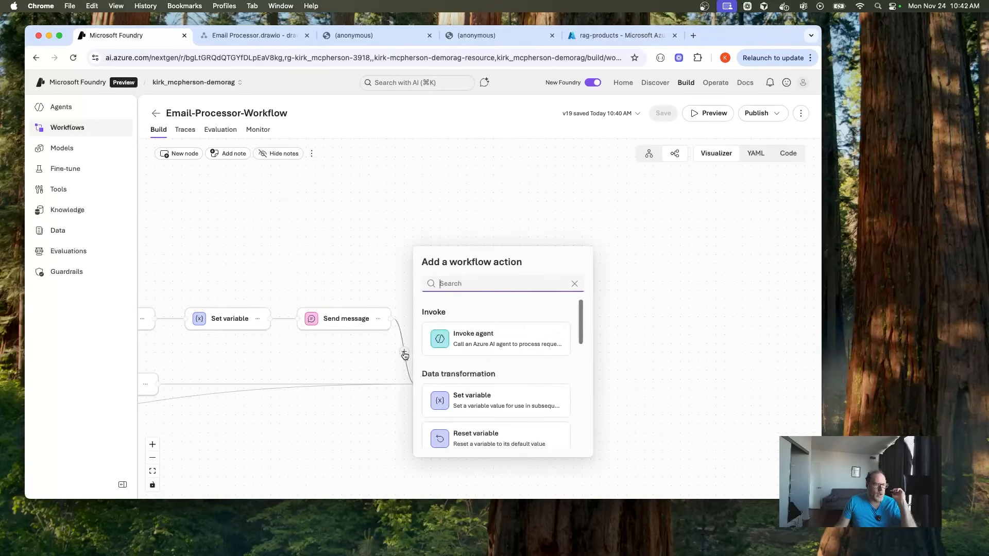
pyautogui.scroll(-5, 503, 351)
pyautogui.scroll(-2, 503, 350)
pyautogui.click(492, 396)
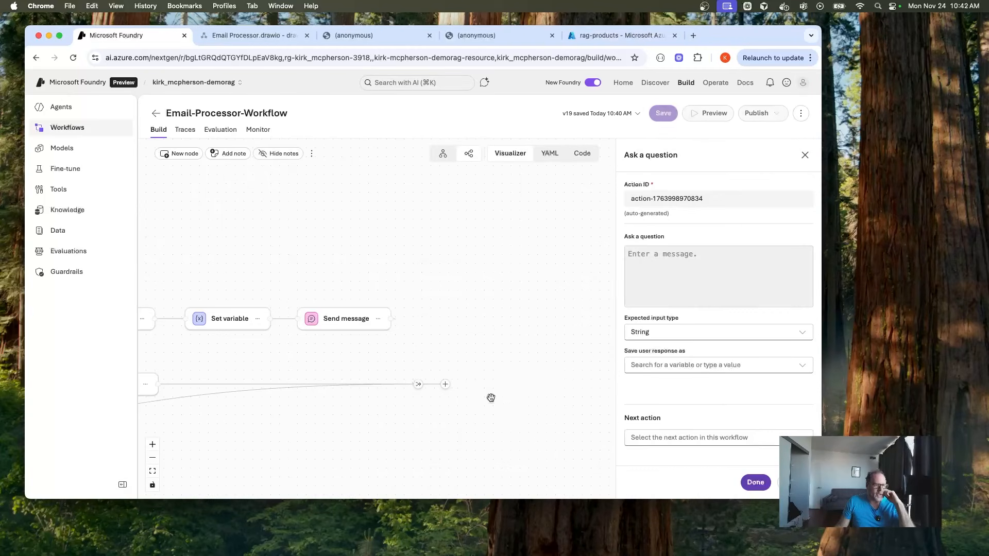
pyautogui.click(681, 269)
pyautogui.click(664, 199)
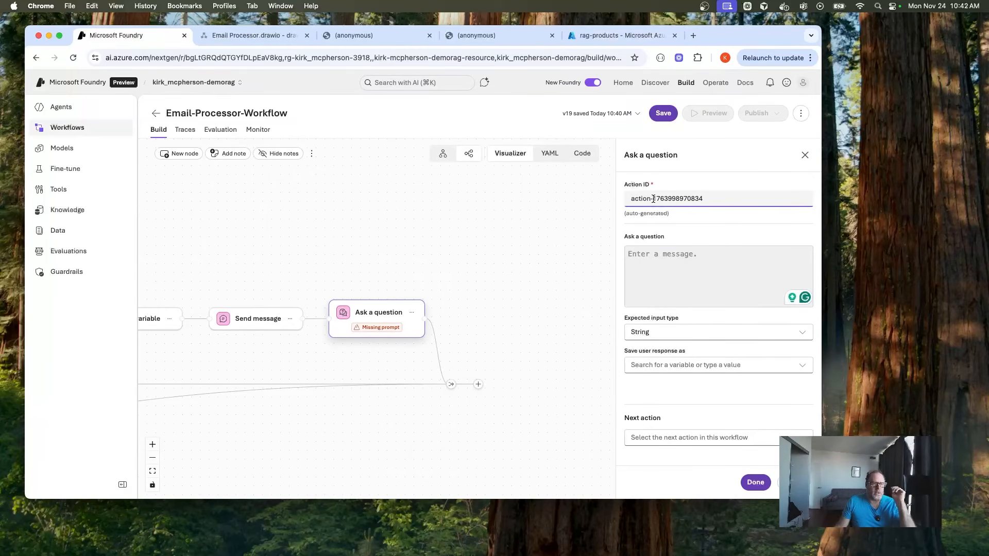
pyautogui.doubleClick(653, 199)
pyautogui.write('ask')
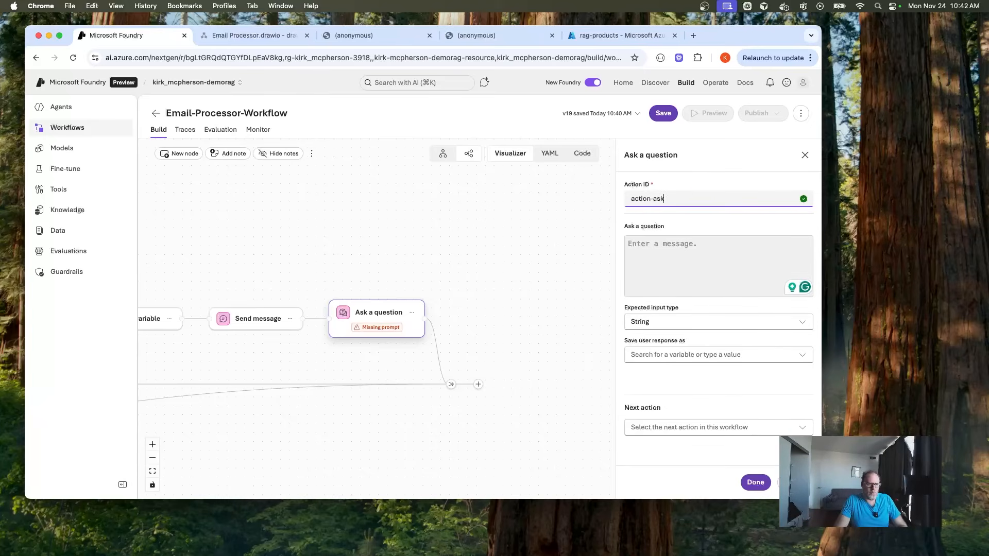
pyautogui.write('question')
# Set the question to "Do you wish to continue?", save the user response as Local.Continue and confirm the node settings
pyautogui.click(688, 243)
pyautogui.write('Do')
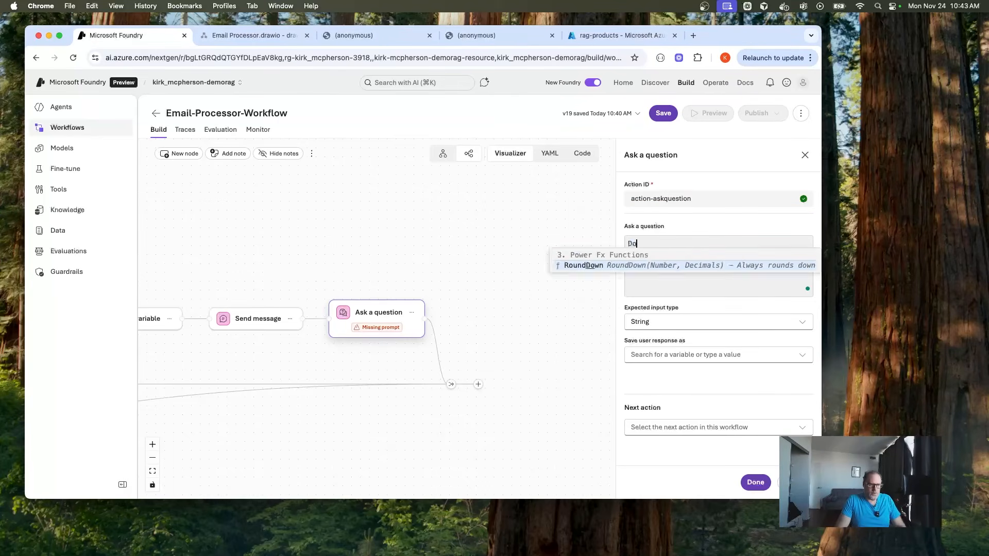
pyautogui.write(' you wish to continue?')
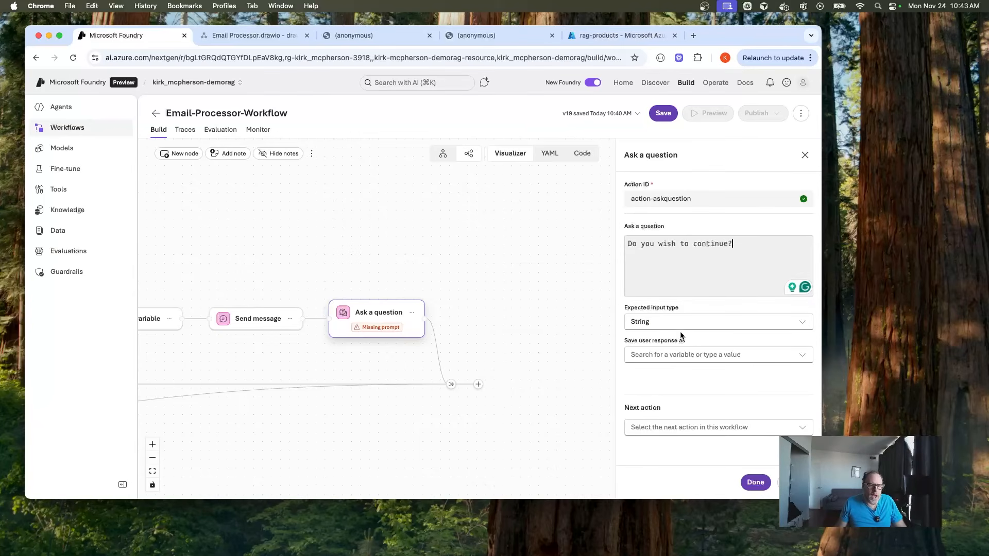
pyautogui.click(720, 354)
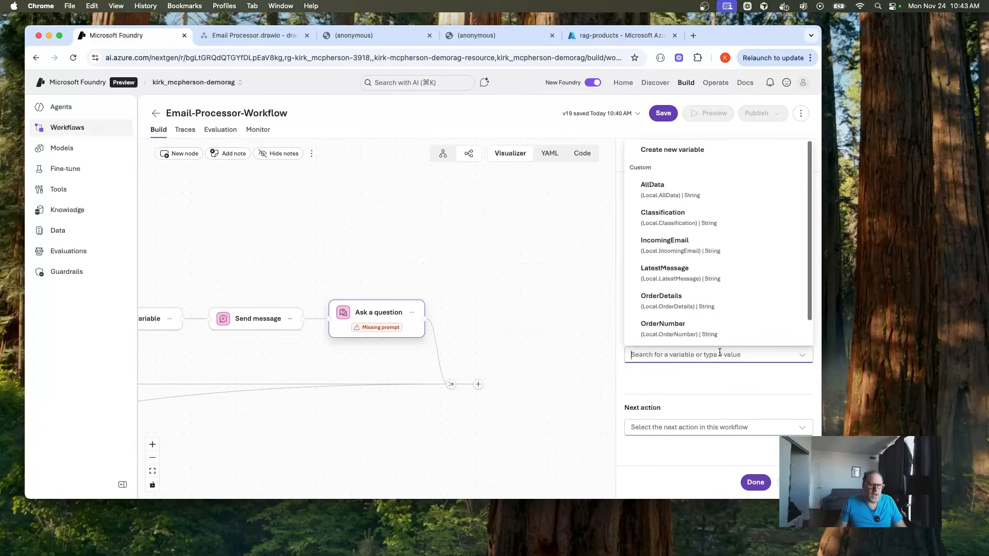
pyautogui.write('Local.Continue')
pyautogui.click(676, 374)
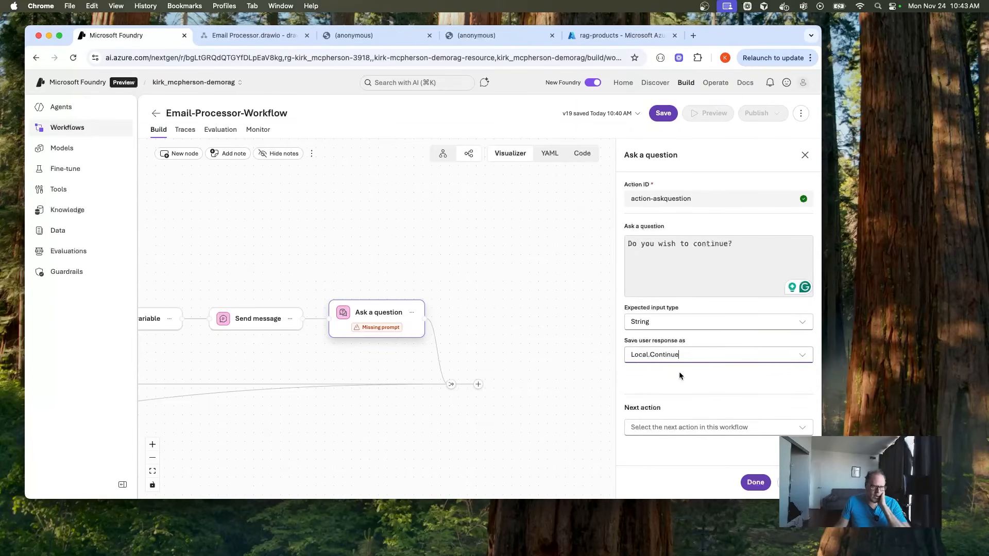
pyautogui.click(755, 483)
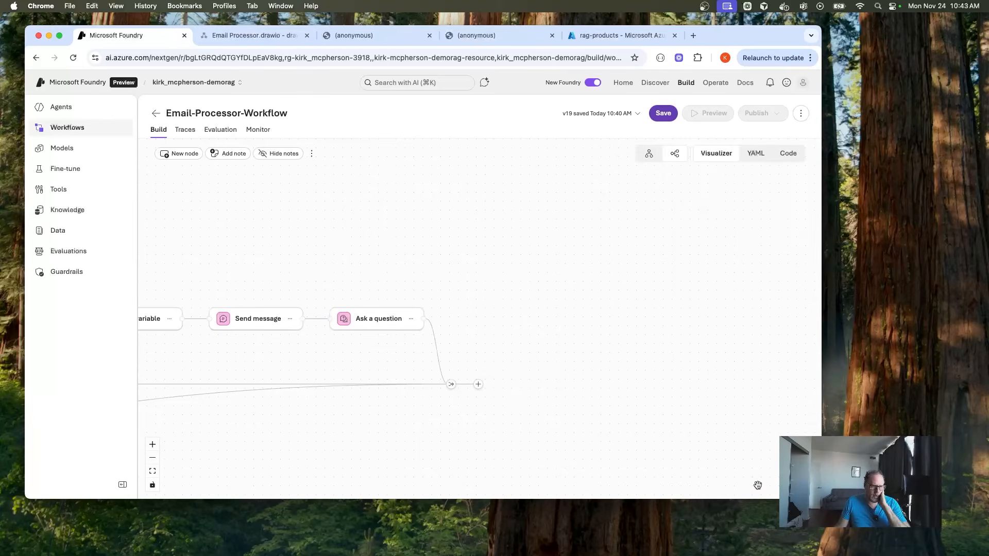
# Review the Ask a question node's settings and add an If/Else condition after it
pyautogui.moveTo(441, 356)
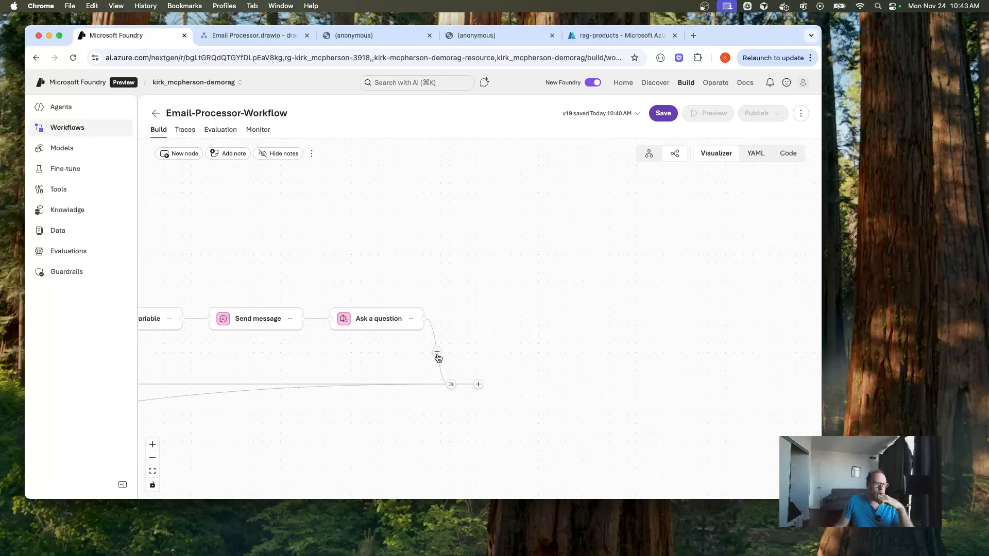
pyautogui.click(387, 322)
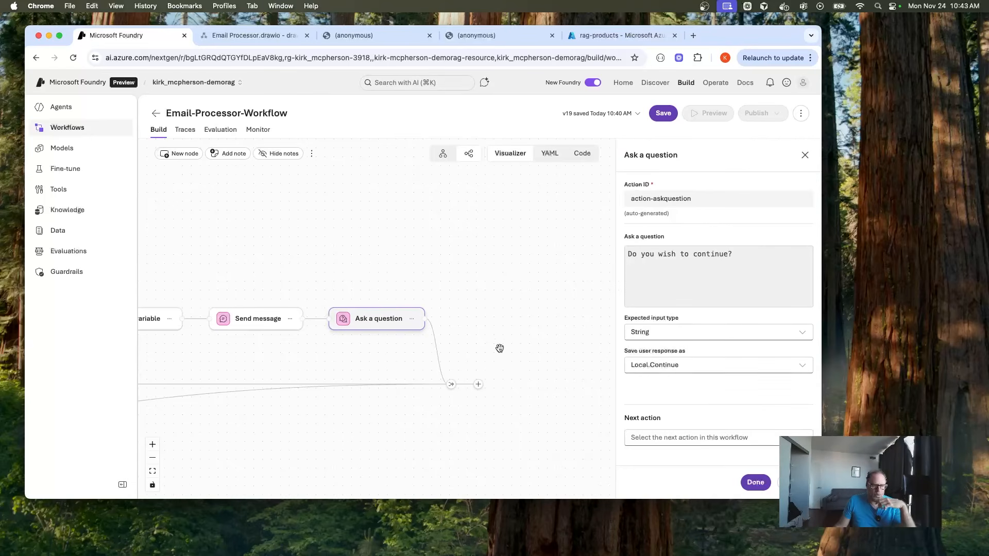
pyautogui.click(755, 482)
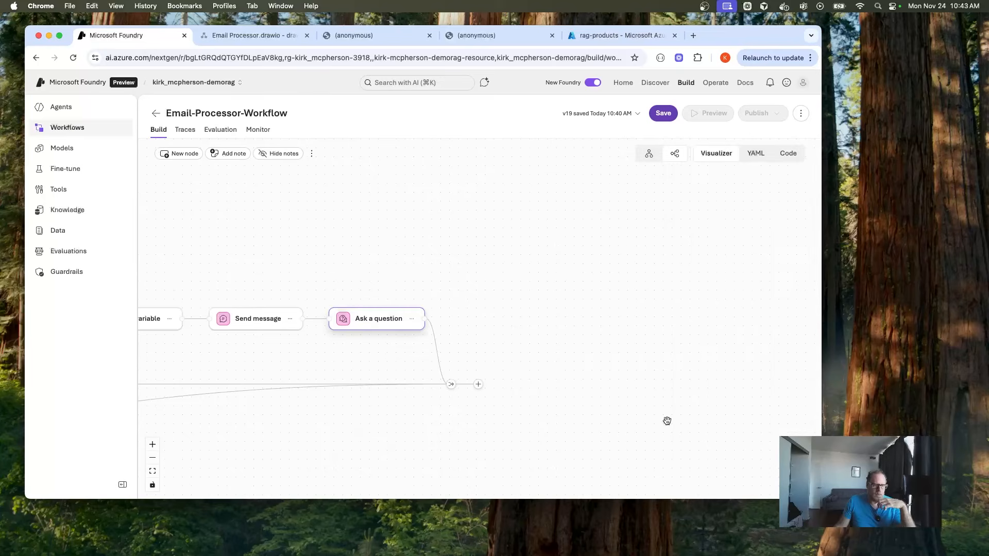
pyautogui.click(436, 352)
pyautogui.scroll(-5, 502, 343)
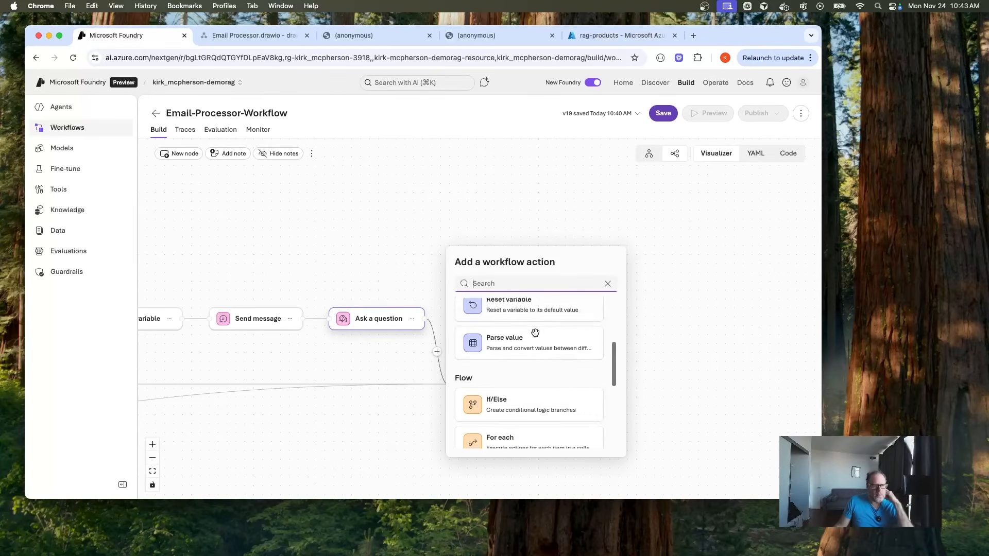
pyautogui.click(526, 387)
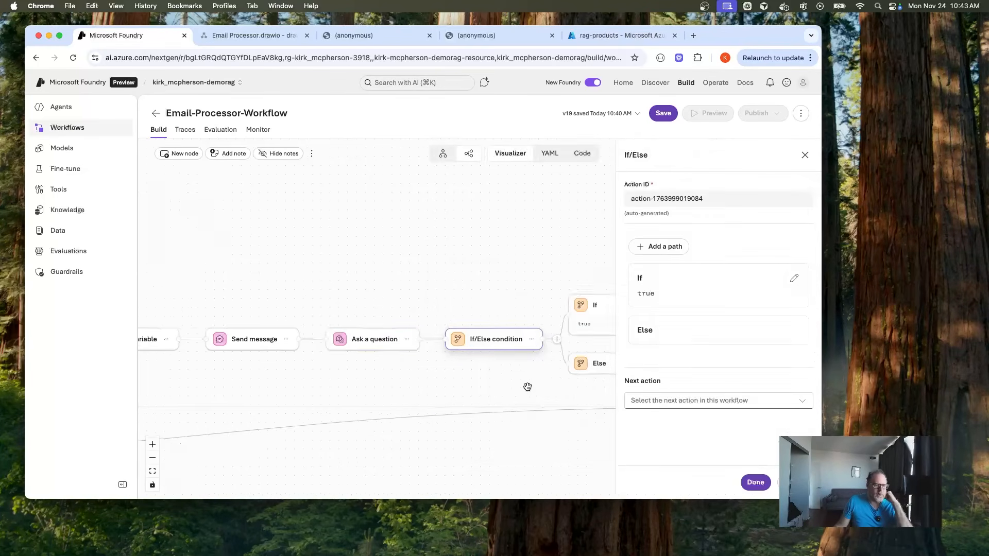
# Set the If path's condition to {Local.Continue} = "Yes" and confirm the settings
pyautogui.click(795, 281)
pyautogui.doubleClick(662, 326)
pyautogui.press('BackSpace')
pyautogui.write('{Local.Co')
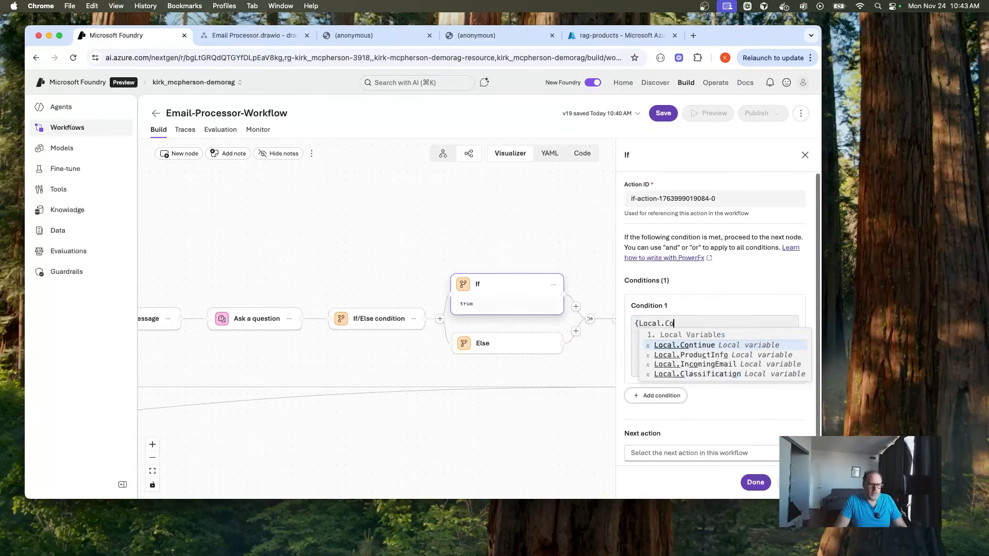
pyautogui.click(668, 344)
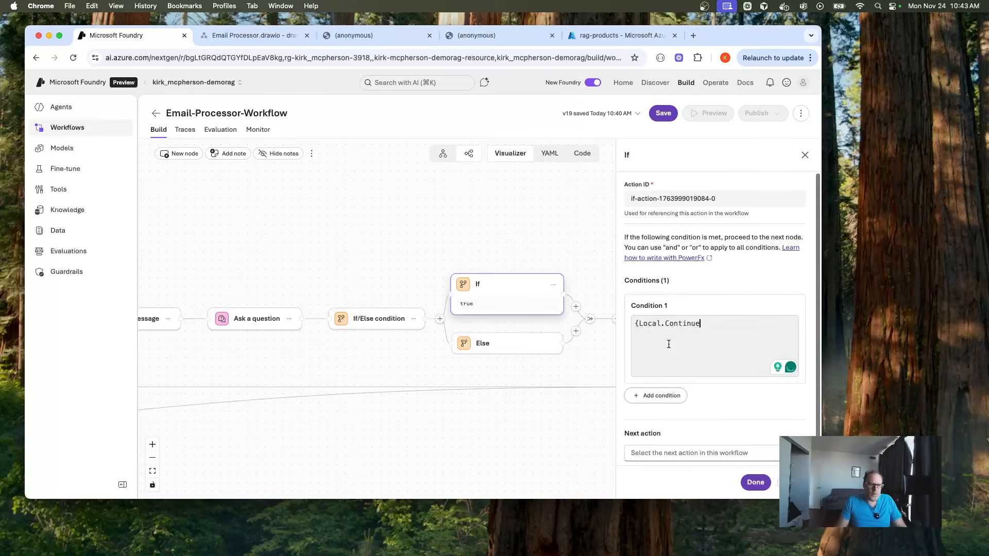
pyautogui.write('}')
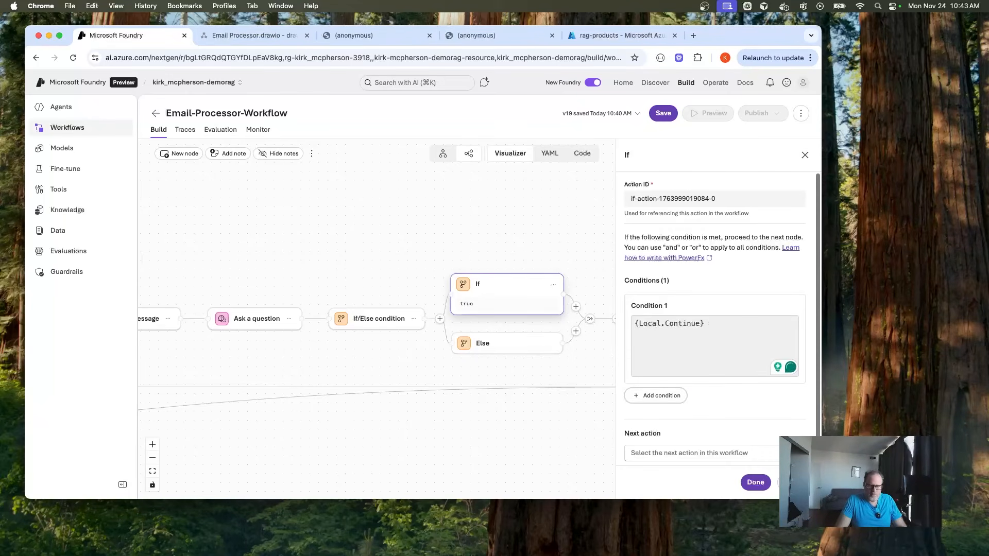
pyautogui.write(' = "YES')
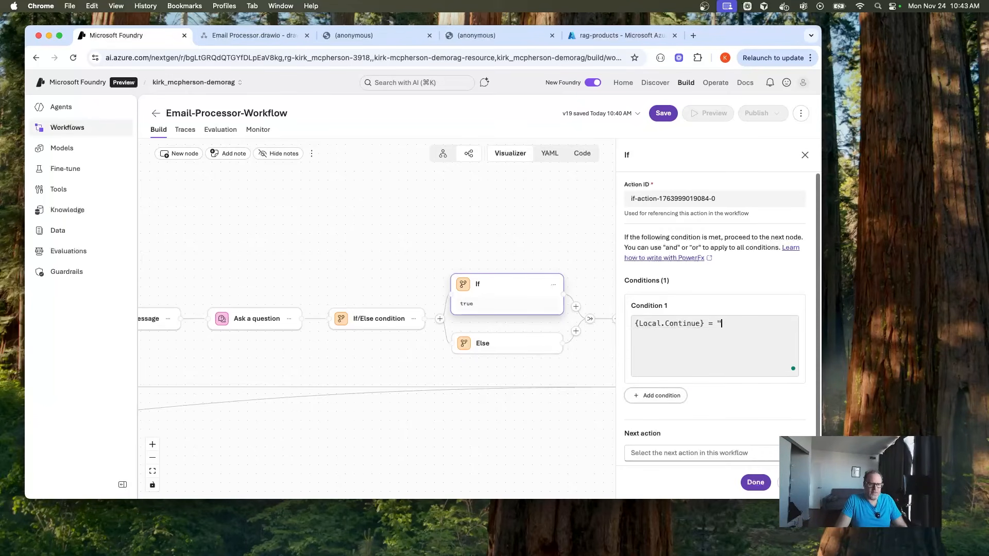
pyautogui.press('BackSpace')
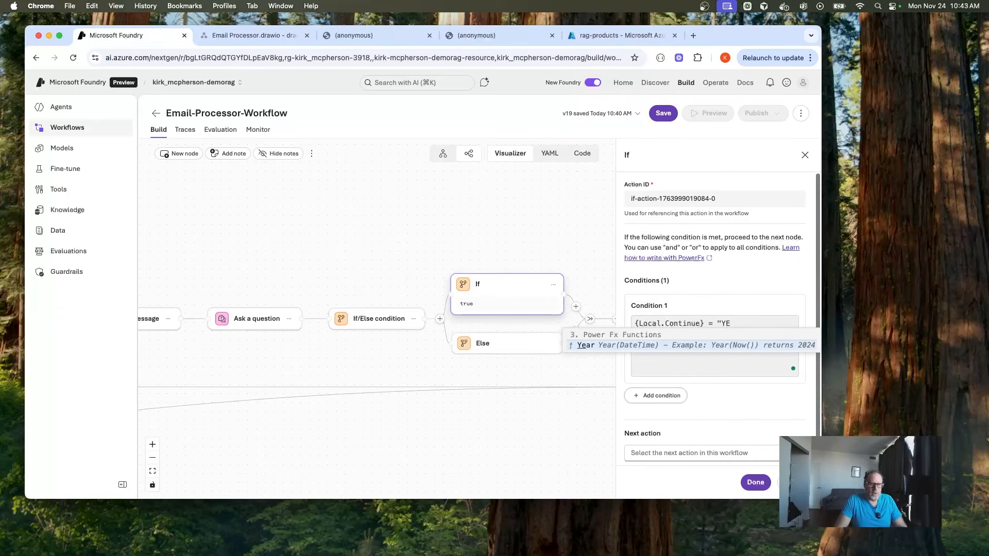
pyautogui.write('s"')
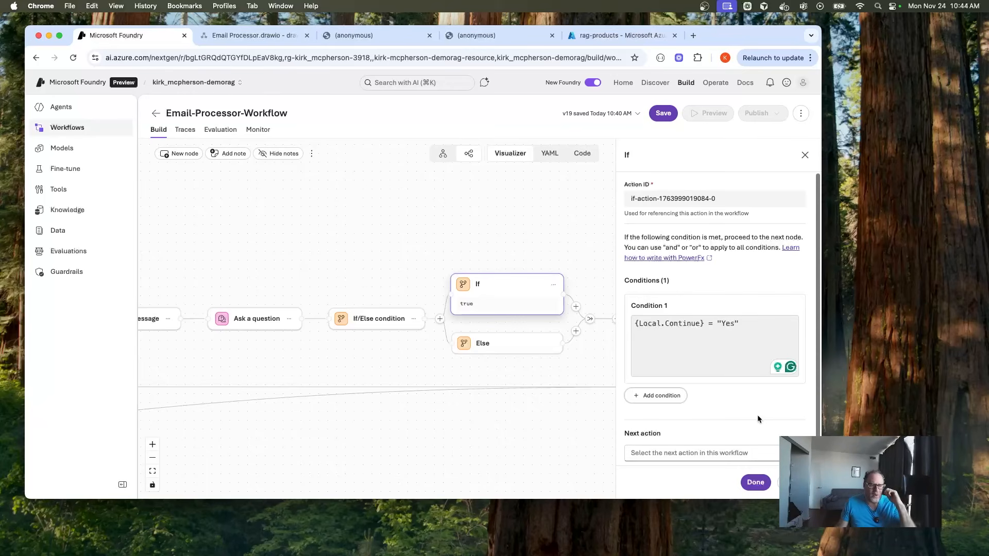
pyautogui.click(755, 483)
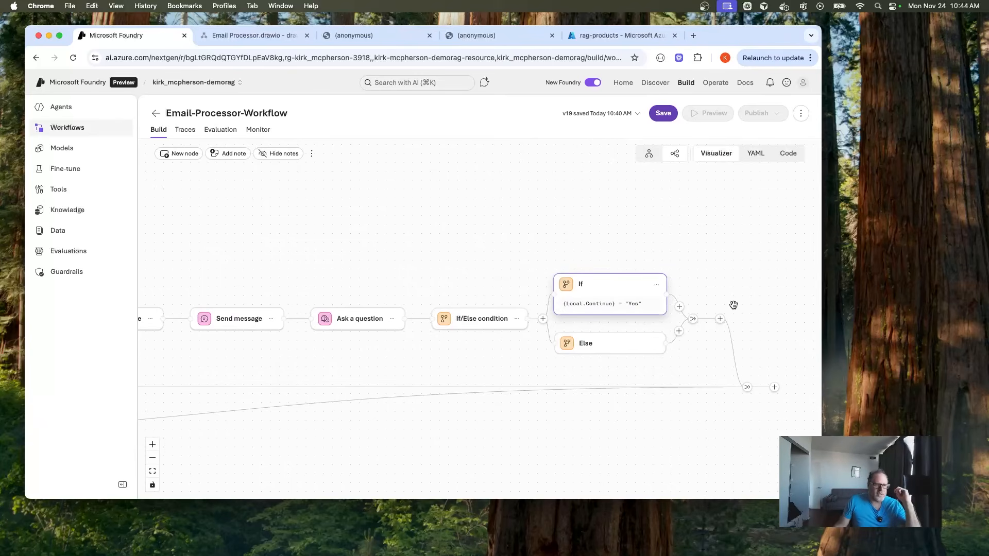
# Add an Invoke agent node to the If path, select Email-Summary-Agent as its agent and confirm
pyautogui.click(679, 308)
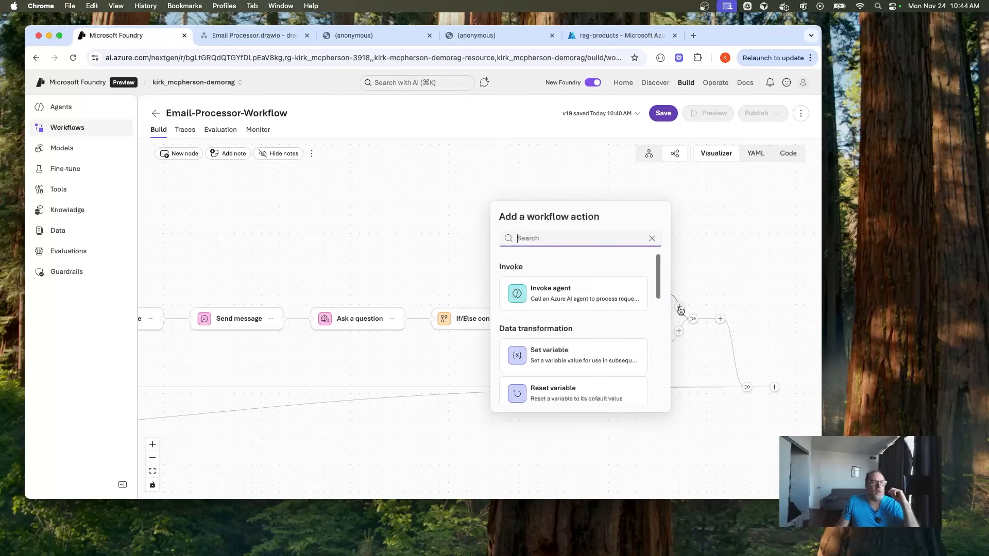
pyautogui.scroll(-2, 598, 316)
pyautogui.scroll(-5, 598, 319)
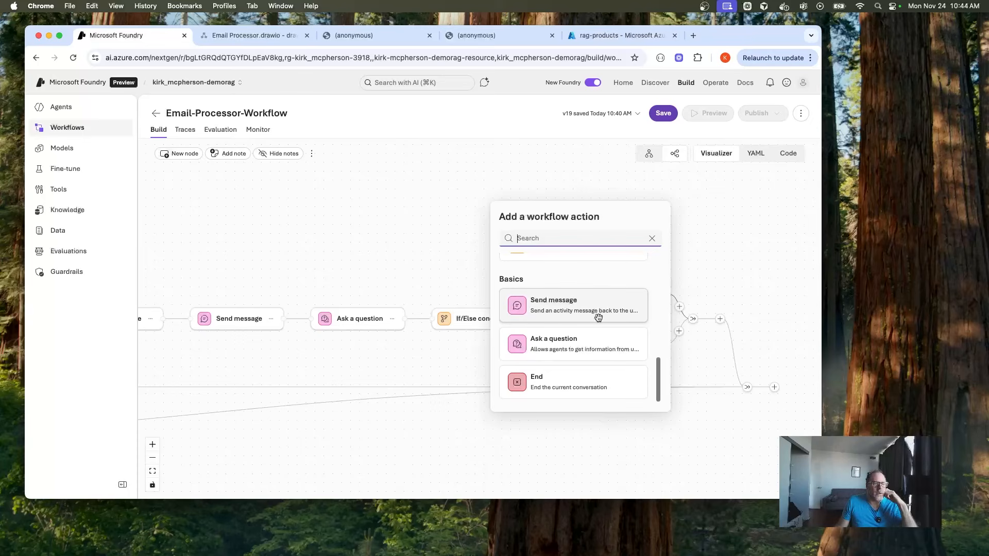
pyautogui.scroll(4, 592, 287)
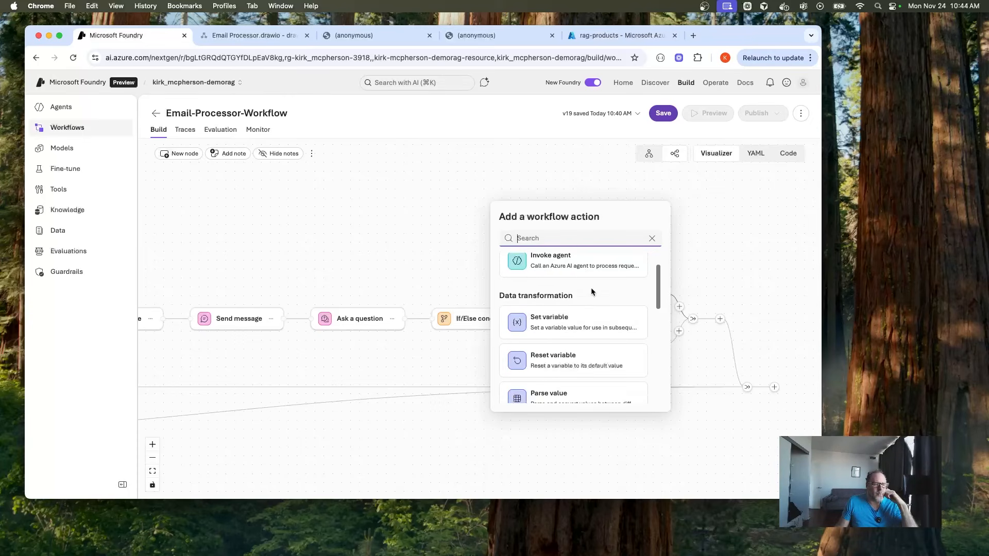
pyautogui.scroll(1, 589, 288)
pyautogui.click(566, 276)
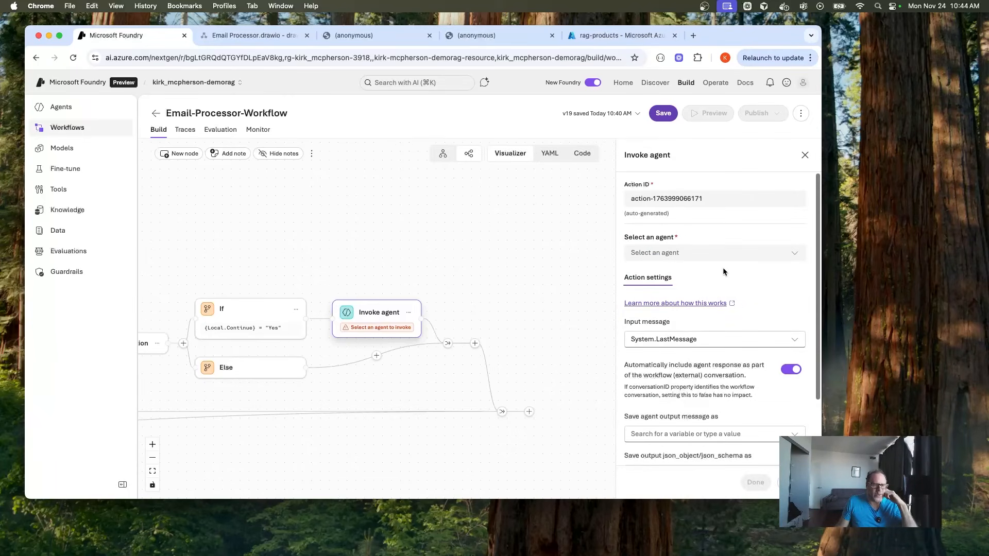
pyautogui.click(799, 256)
pyautogui.click(665, 312)
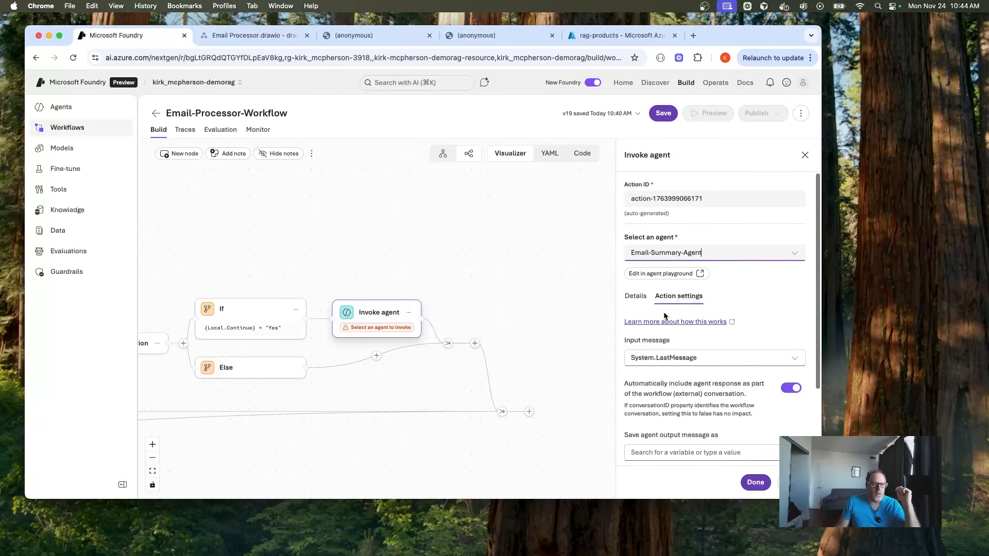
pyautogui.click(756, 483)
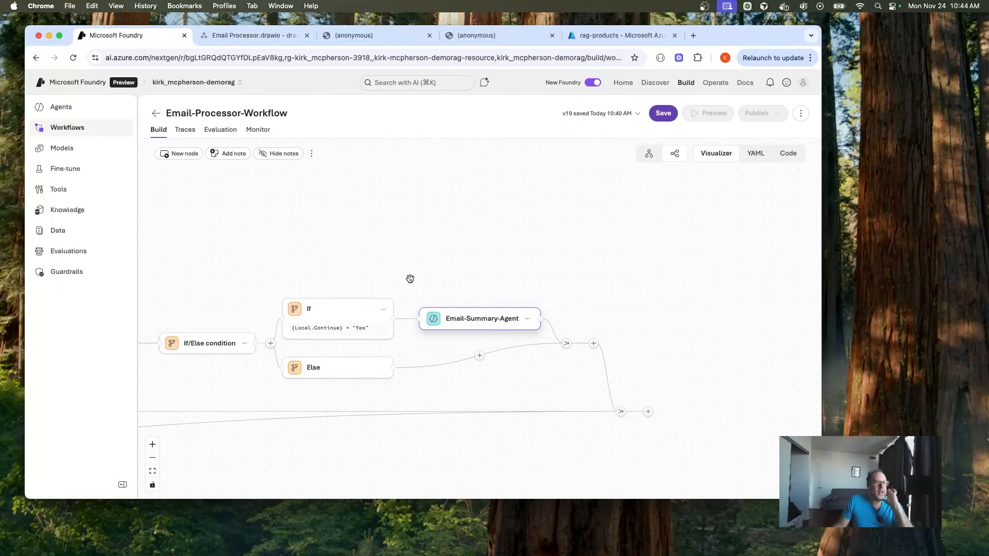
# Save the workflow, send the "Return Order" sample email in a preview run and follow the nodes' progress
pyautogui.click(661, 113)
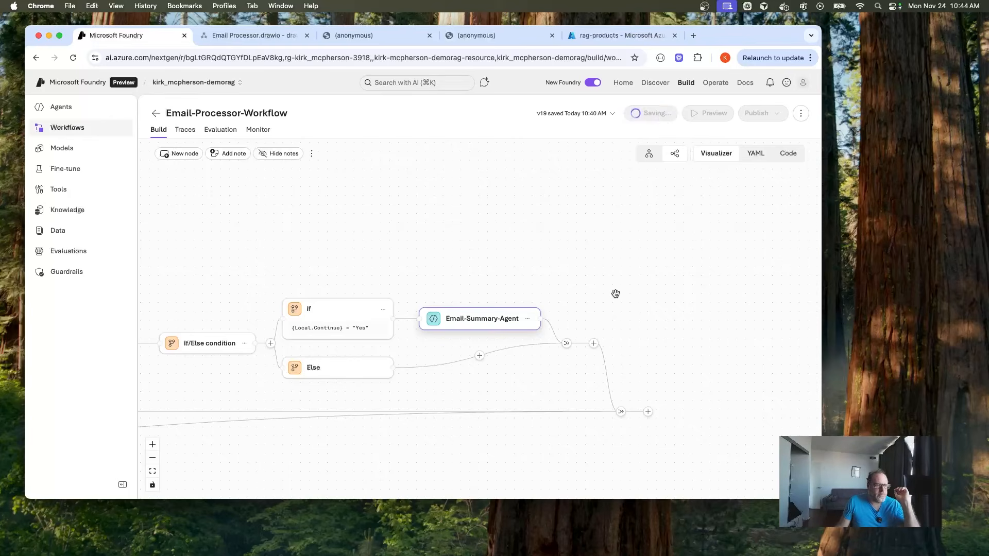
pyautogui.click(712, 115)
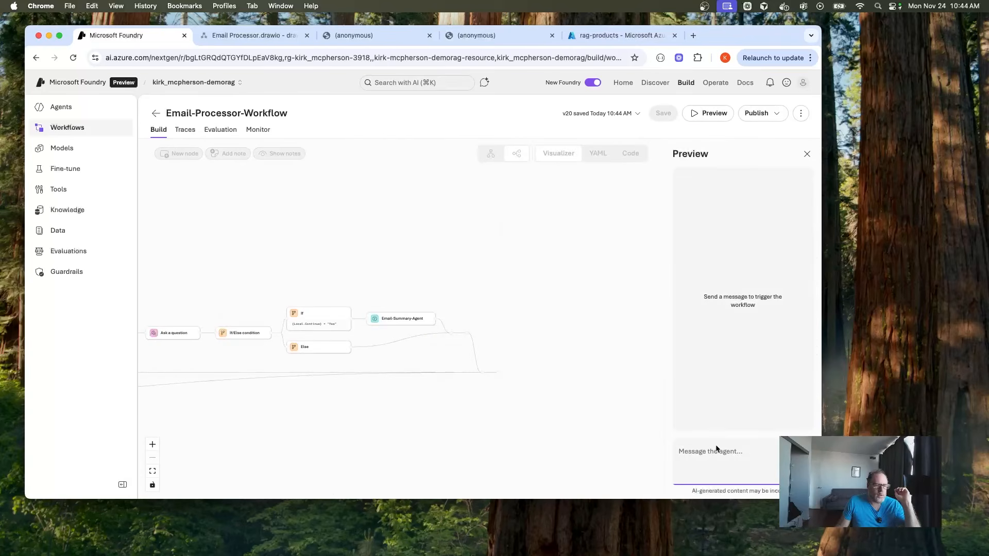
pyautogui.press('super+v')
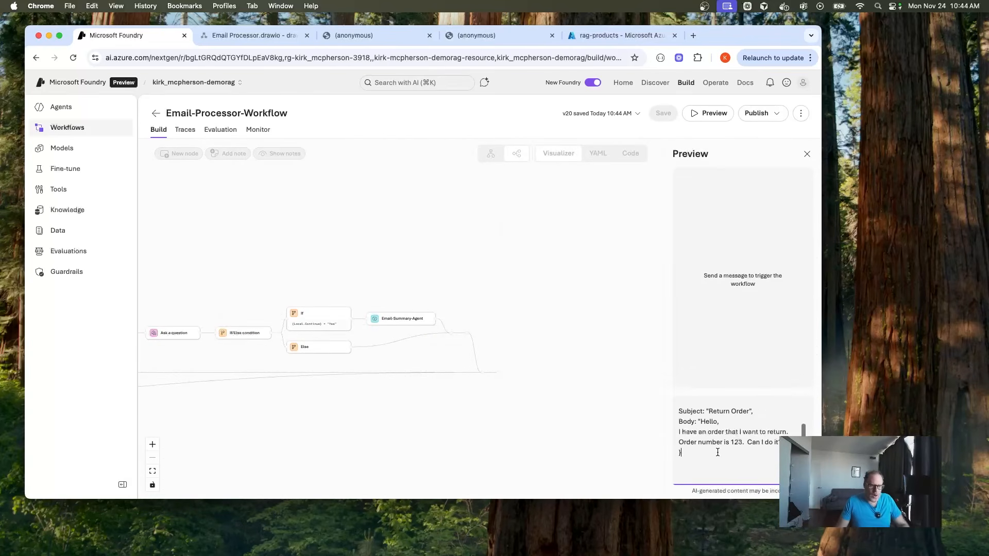
pyautogui.press('Return')
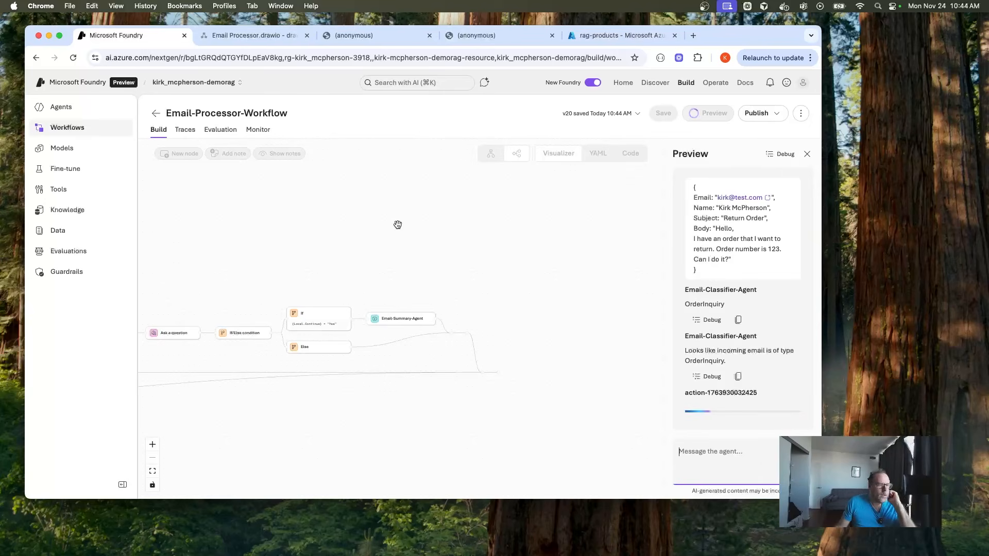
pyautogui.moveTo(202, 254); pyautogui.dragTo(409, 230)
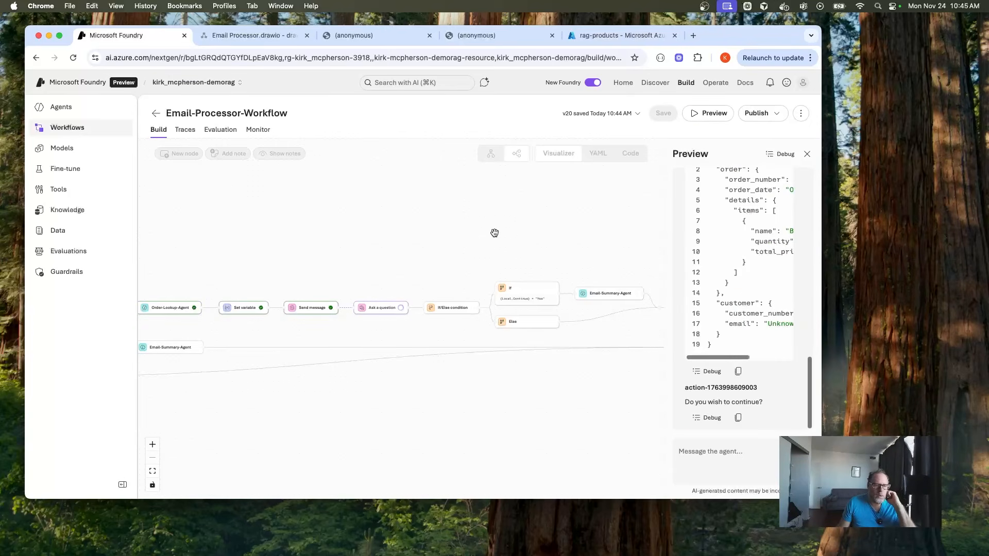
# Answer "Yes" to the "Do you wish to continue?" question and read the run's response
pyautogui.click(699, 454)
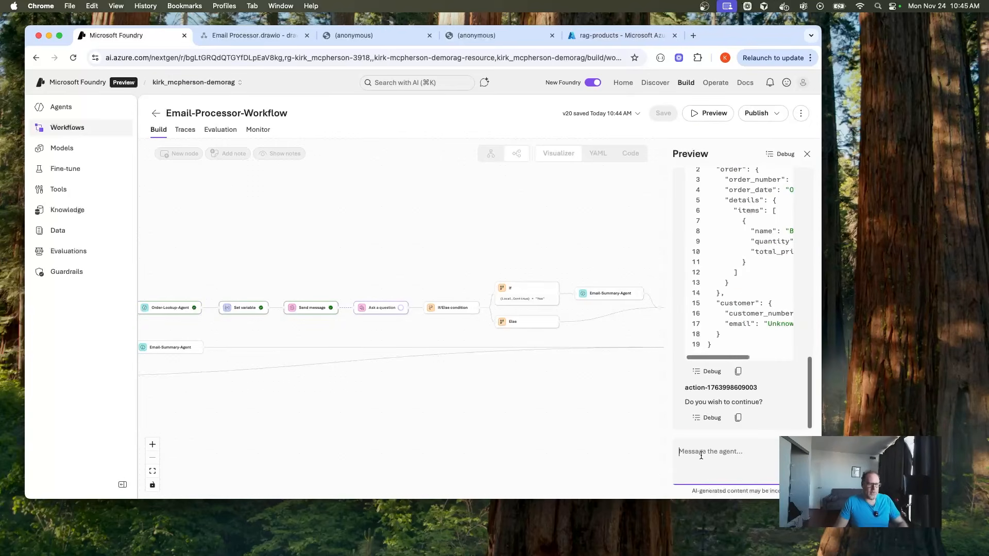
pyautogui.write('Yes')
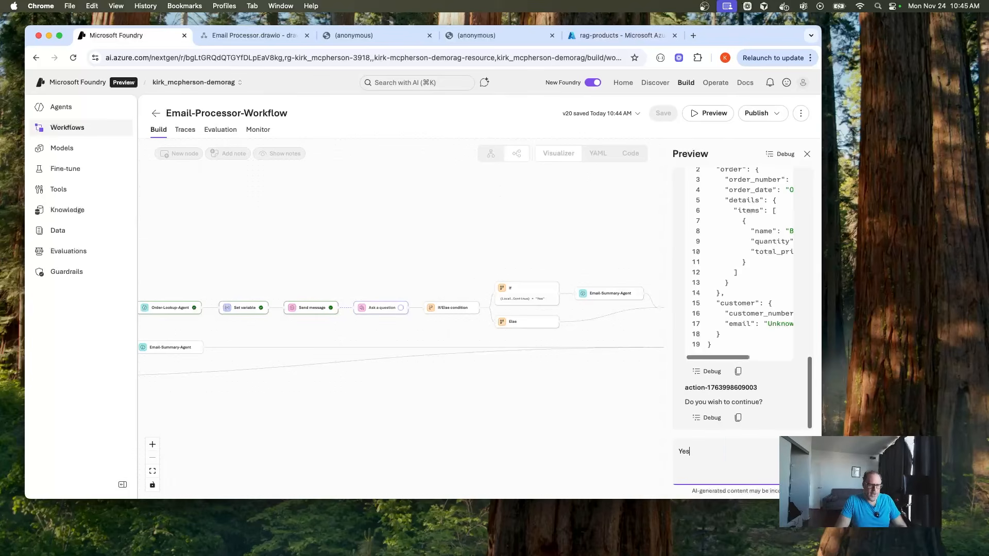
pyautogui.press('Return')
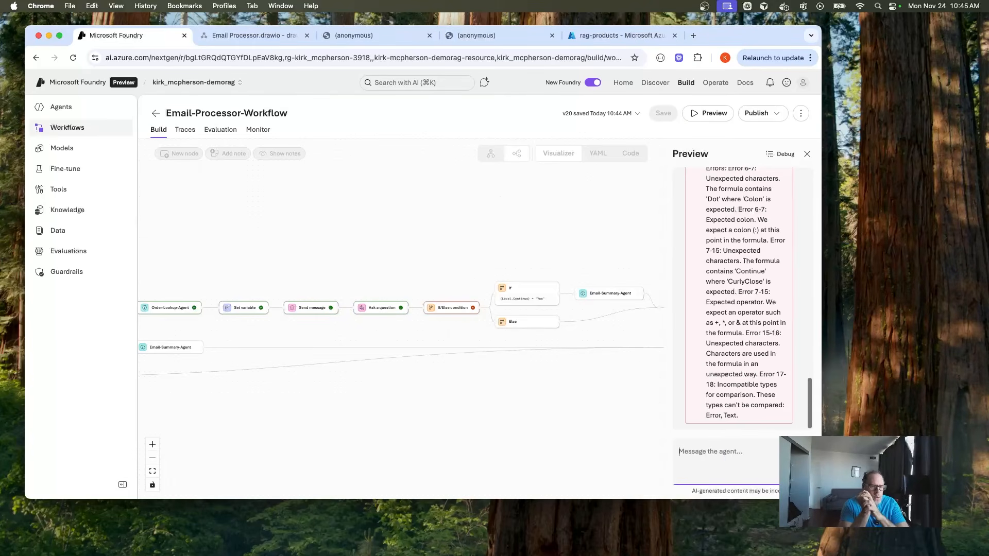
pyautogui.scroll(3, 733, 284)
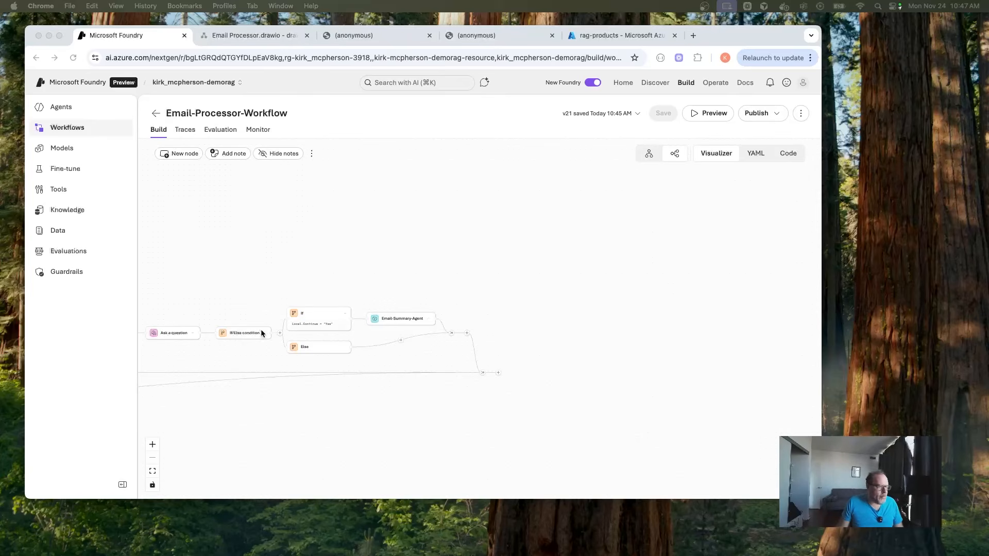
# Review the If node's condition on Local.Continue and close its settings
pyautogui.click(312, 324)
pyautogui.click(153, 445)
pyautogui.click(153, 445)
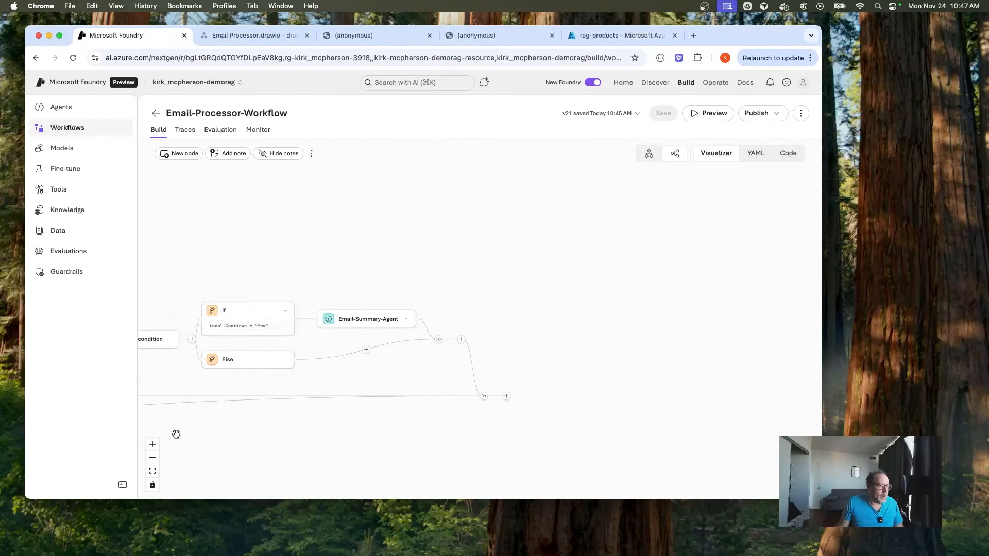
pyautogui.click(256, 326)
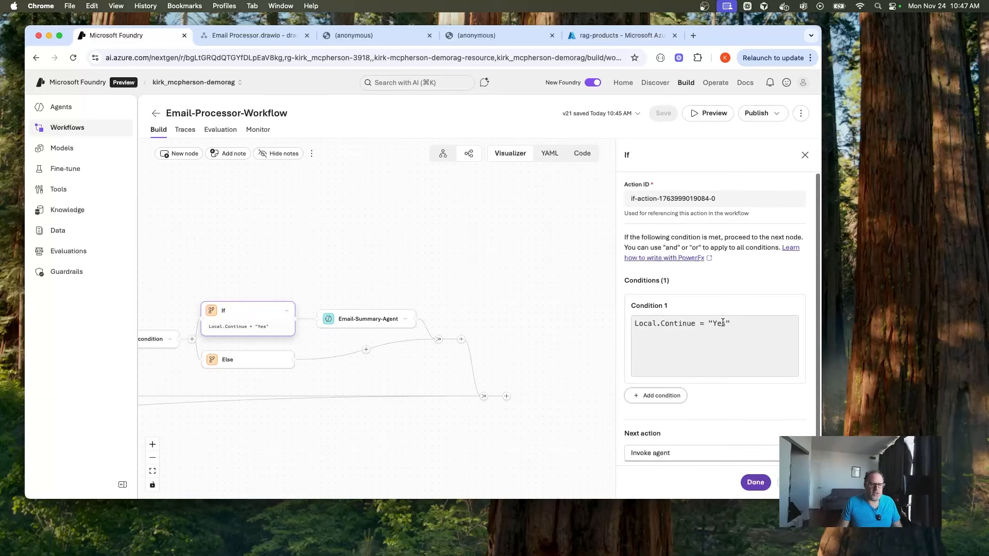
pyautogui.click(755, 482)
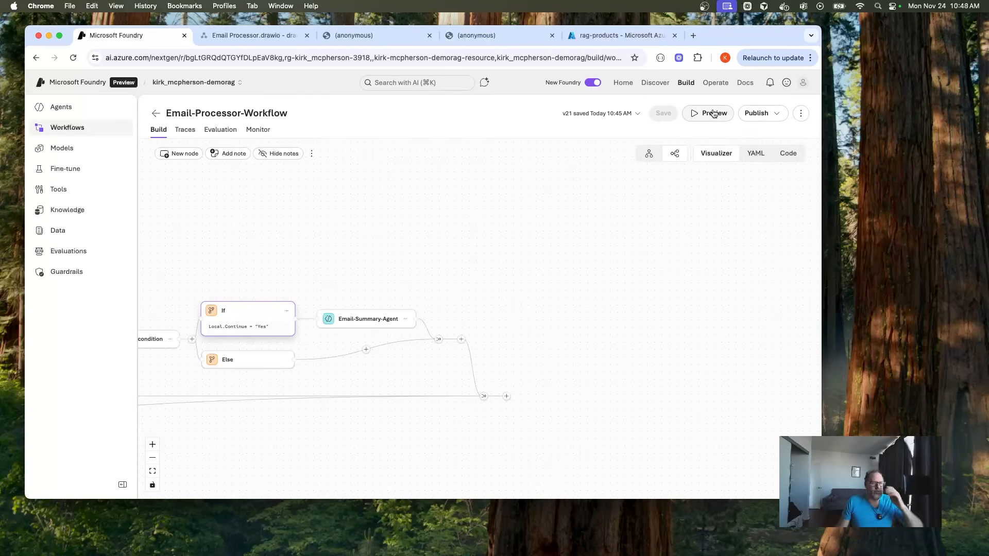
# Run the "Return Order" sample email through the preview again and reply "Yes" to the continue question
pyautogui.click(718, 456)
pyautogui.press('cmd+v')
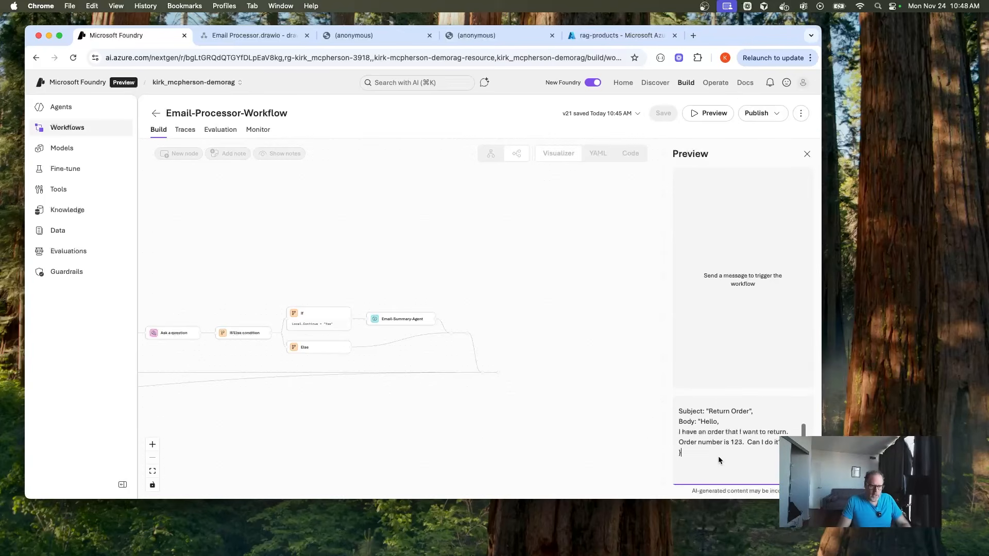
pyautogui.press('Return')
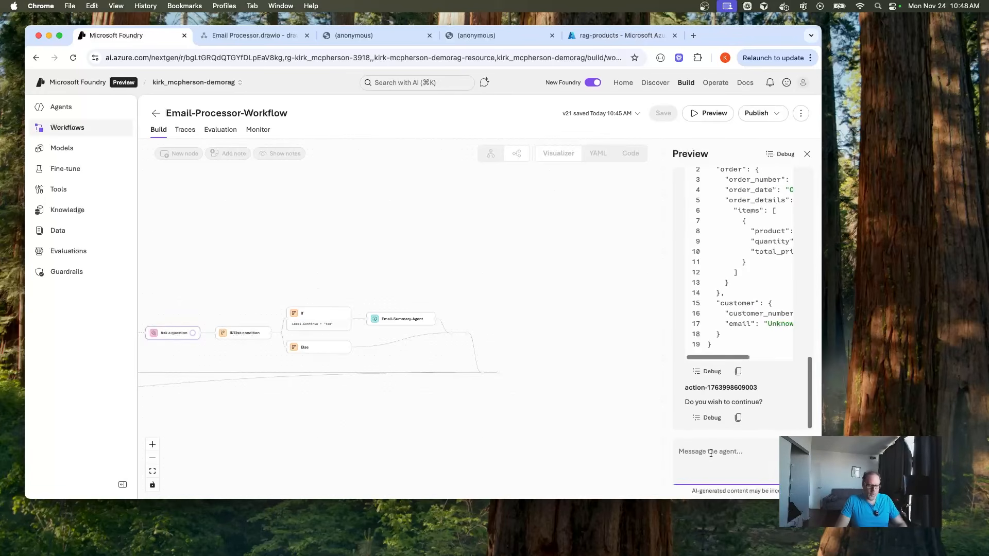
pyautogui.write('Yes')
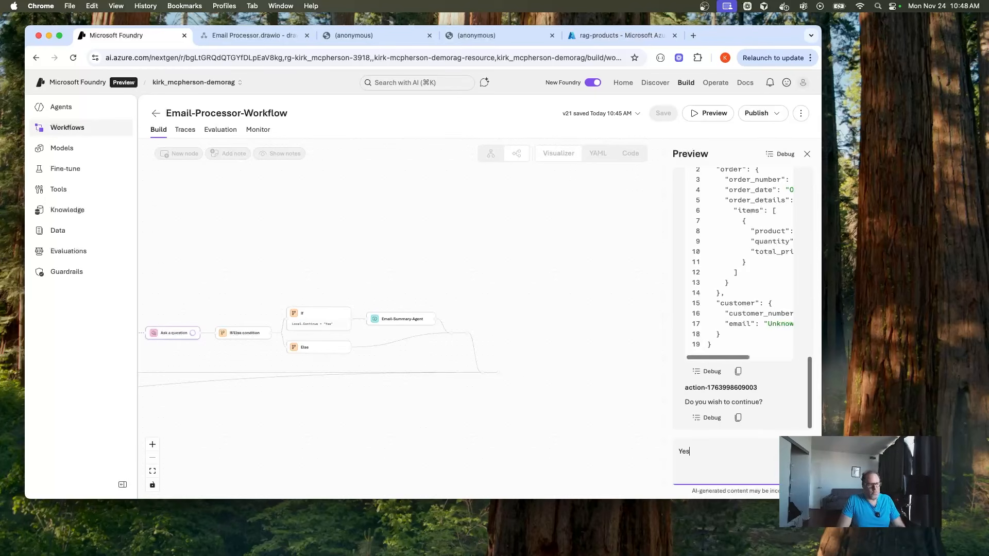
pyautogui.press('Return')
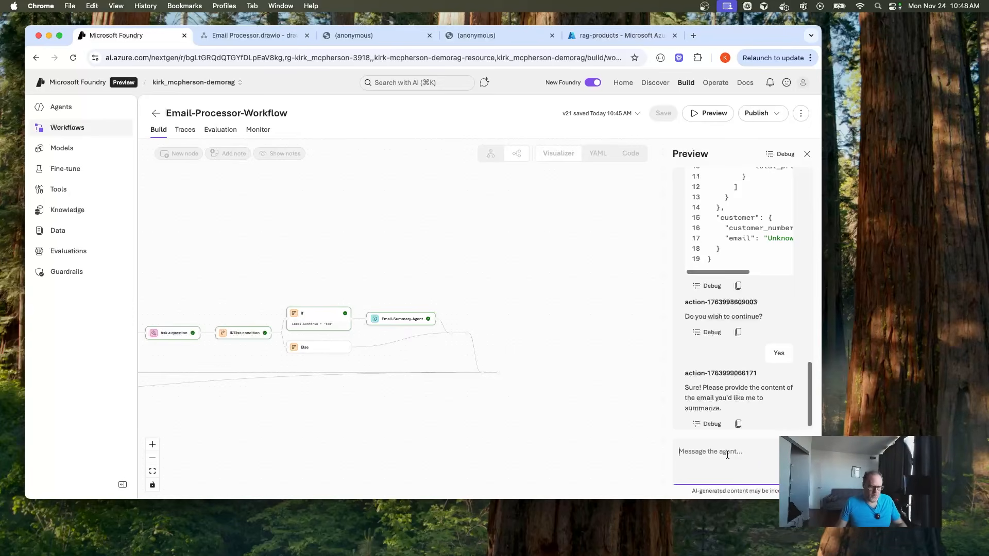
# Resend the "Return Order" sample email and reply "No" to the continue question to test the Else path
pyautogui.write('Subject: "Return Order", Body: "Hello, I have an order that I want to return. Order number is 123.  Can I do it?" }')
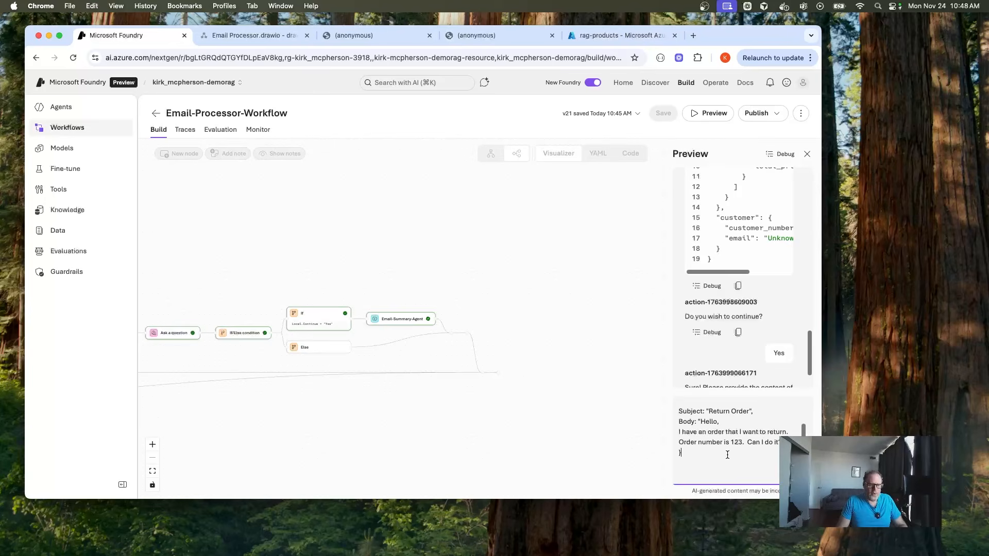
pyautogui.press('Return')
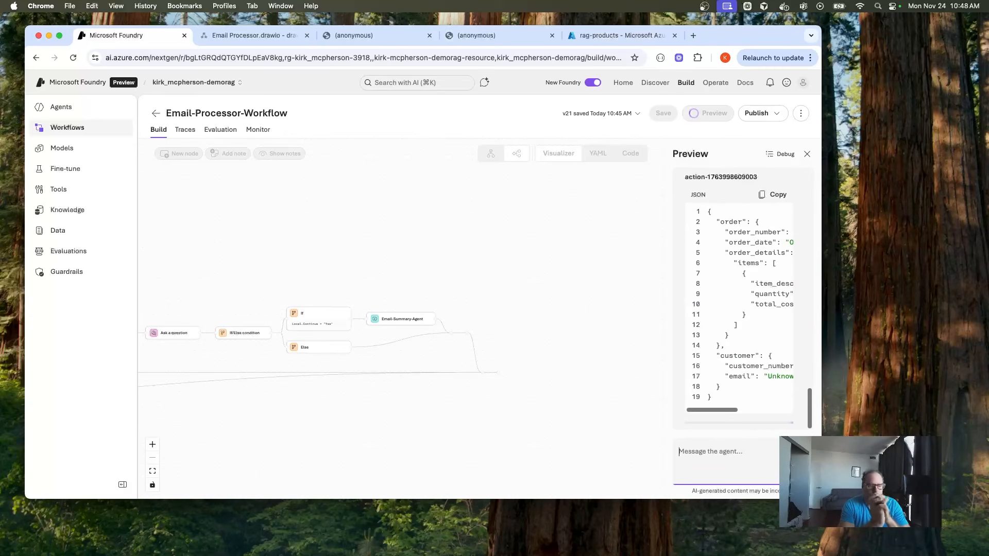
pyautogui.write('No')
pyautogui.press('Return')
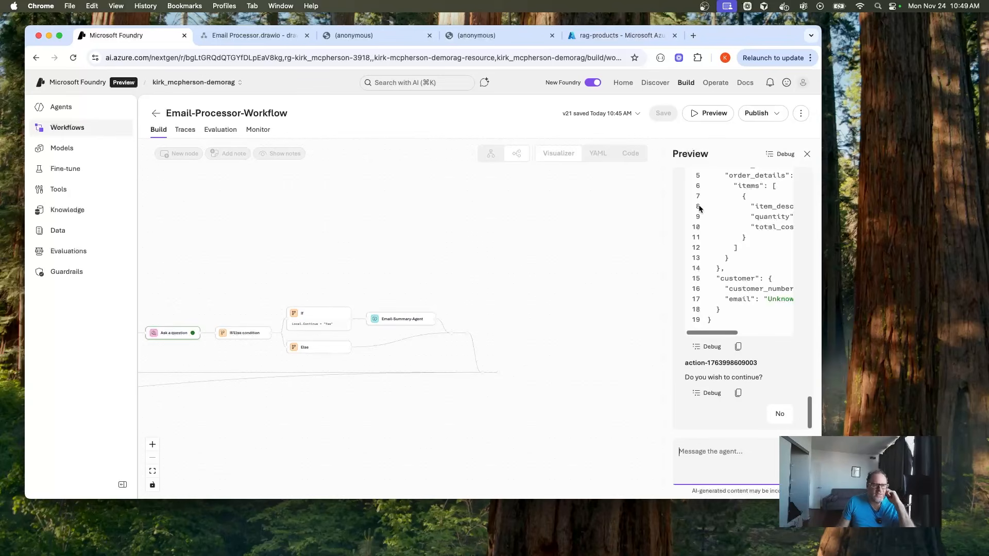
# Close the preview and review the settings of the Email-Summary-Agent node on the If path
pyautogui.click(808, 154)
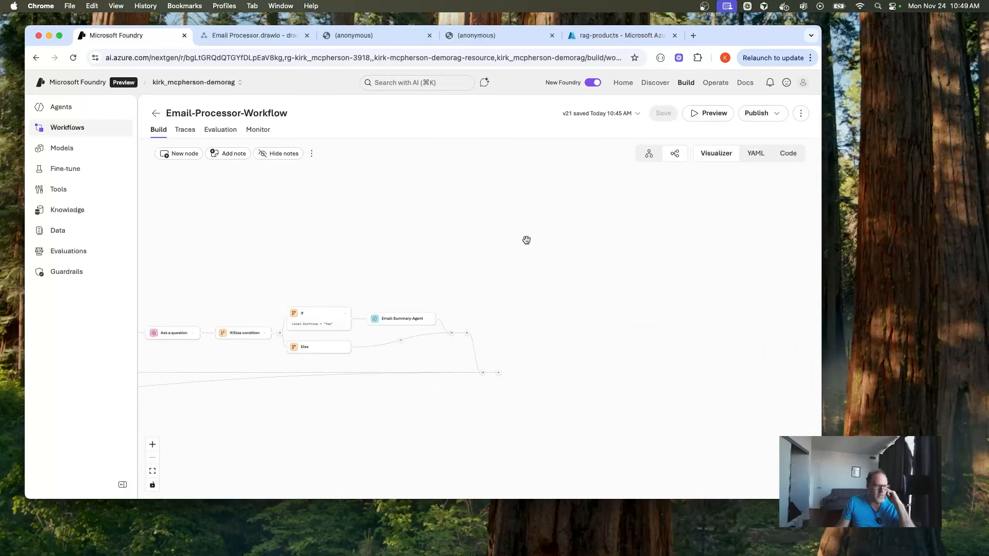
pyautogui.click(394, 320)
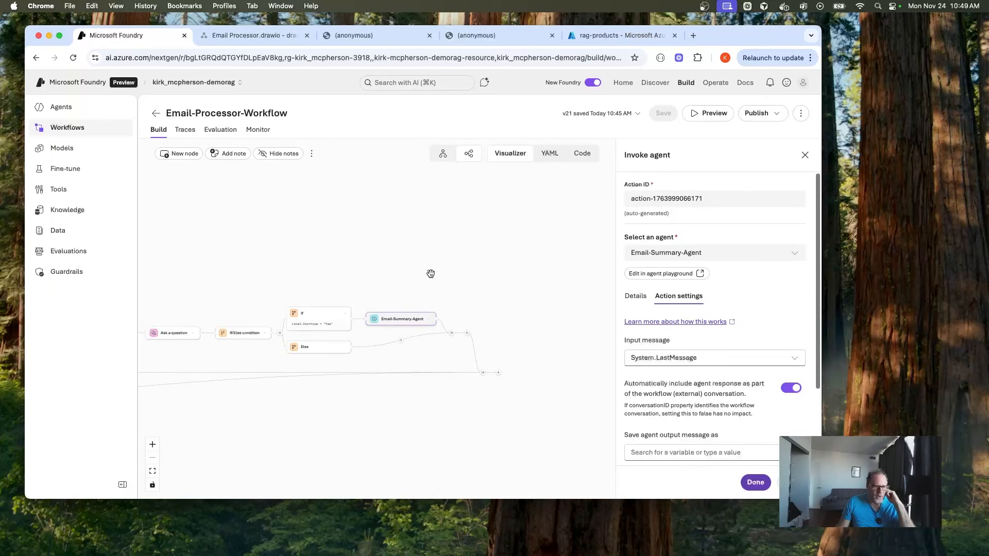
pyautogui.click(804, 156)
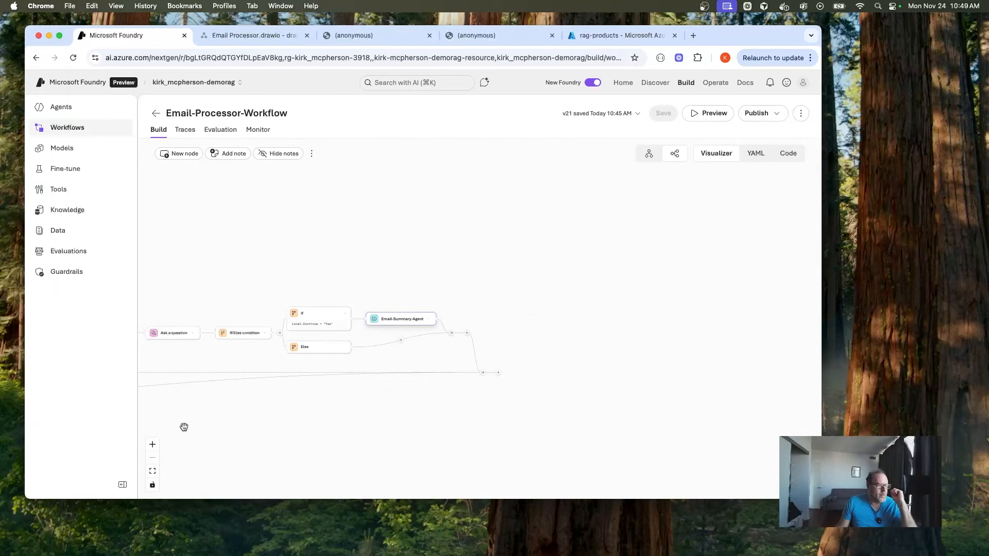
# Review the Set variable node that stores the Order-Lookup-Agent response in Local.OrderDetails, then close its settings
pyautogui.click(152, 444)
pyautogui.click(152, 444)
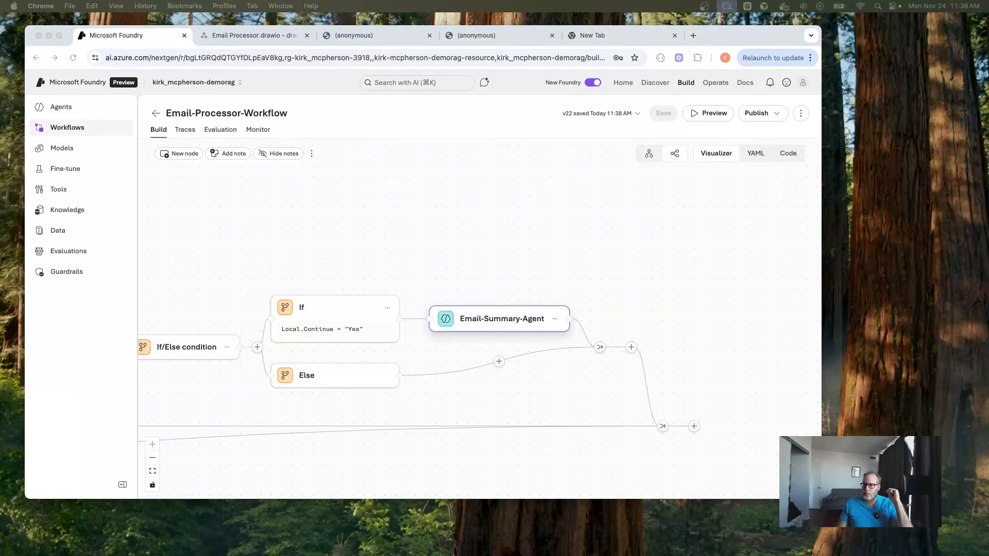
pyautogui.moveTo(389, 225); pyautogui.dragTo(472, 220)
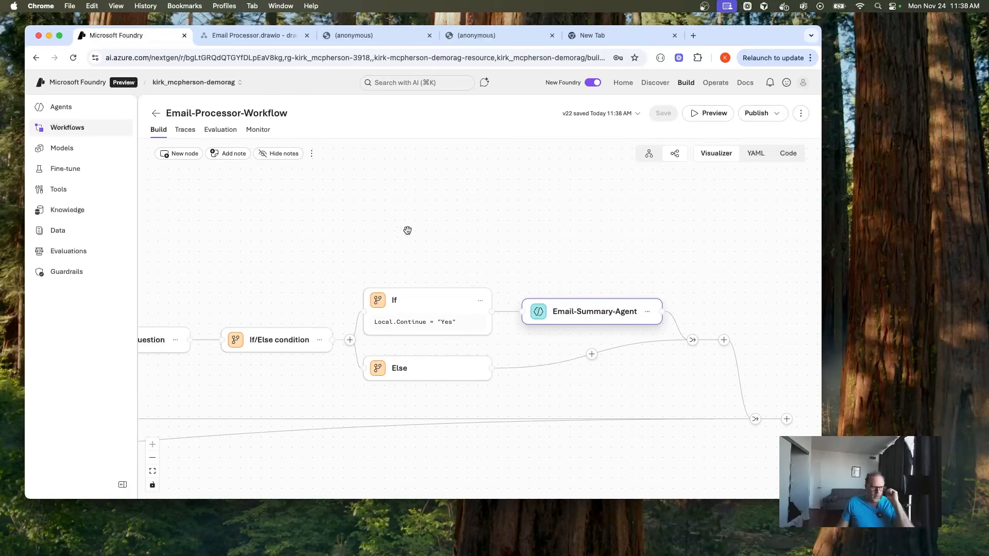
pyautogui.hscroll(-5, 333, 240)
pyautogui.hscroll(-10, 293, 248)
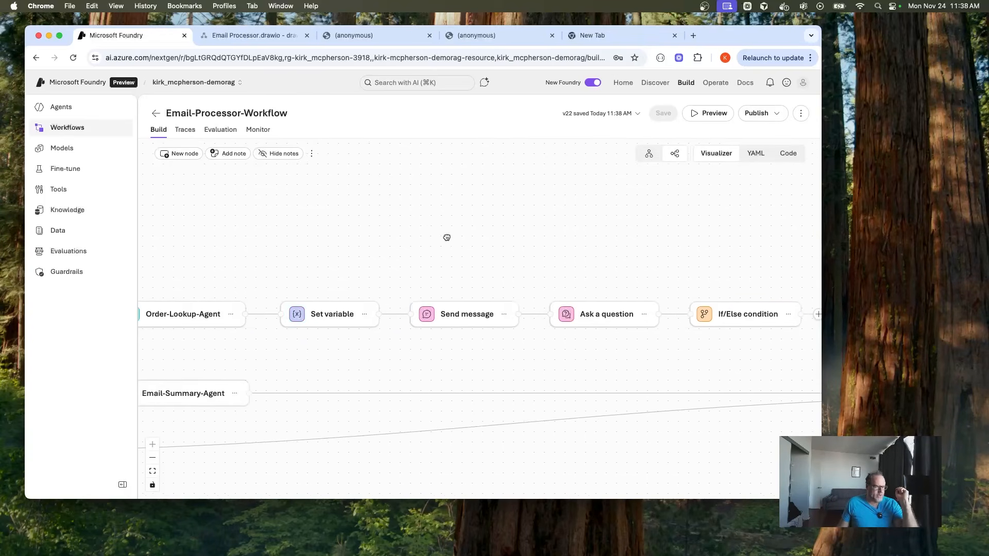
pyautogui.click(375, 313)
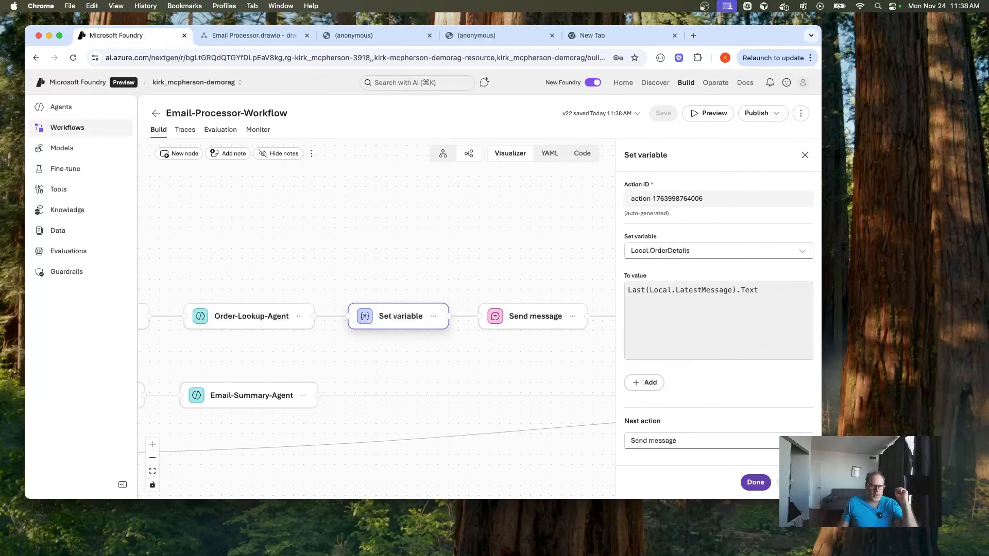
pyautogui.press('Escape')
pyautogui.moveTo(293, 224); pyautogui.dragTo(494, 225)
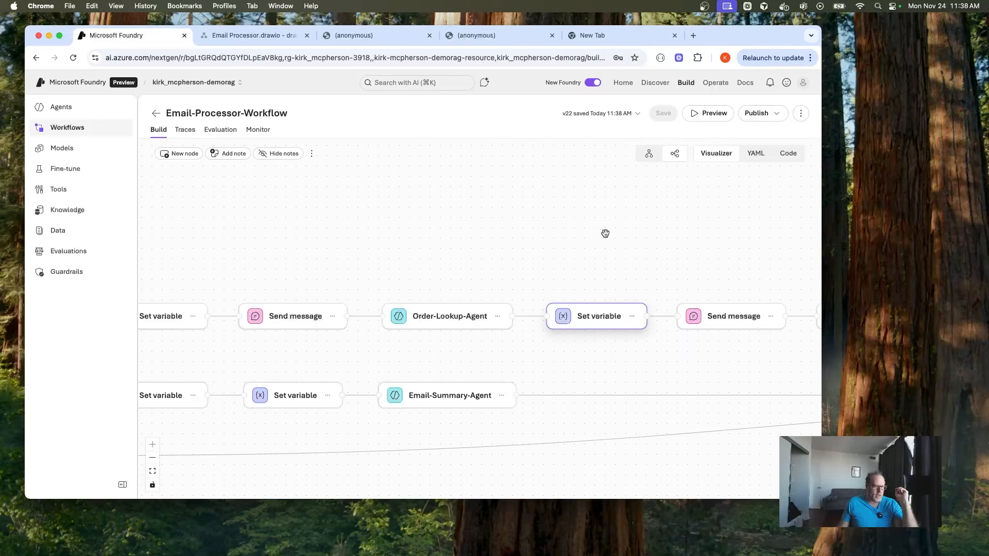
# Insert a Set variable action between the If node and Email-Summary-Agent, with Local.AllData as the variable to set
pyautogui.hscroll(13, 606, 234)
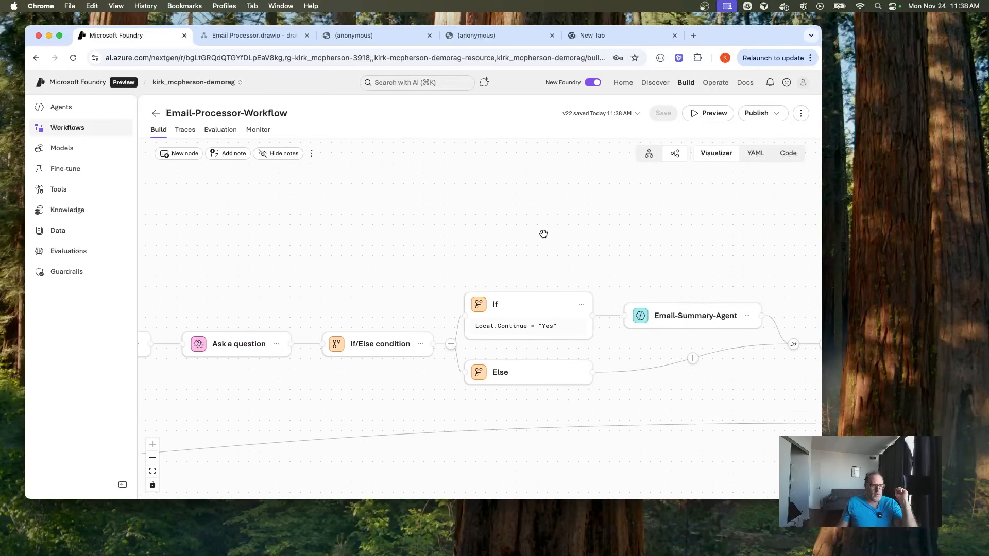
pyautogui.click(607, 315)
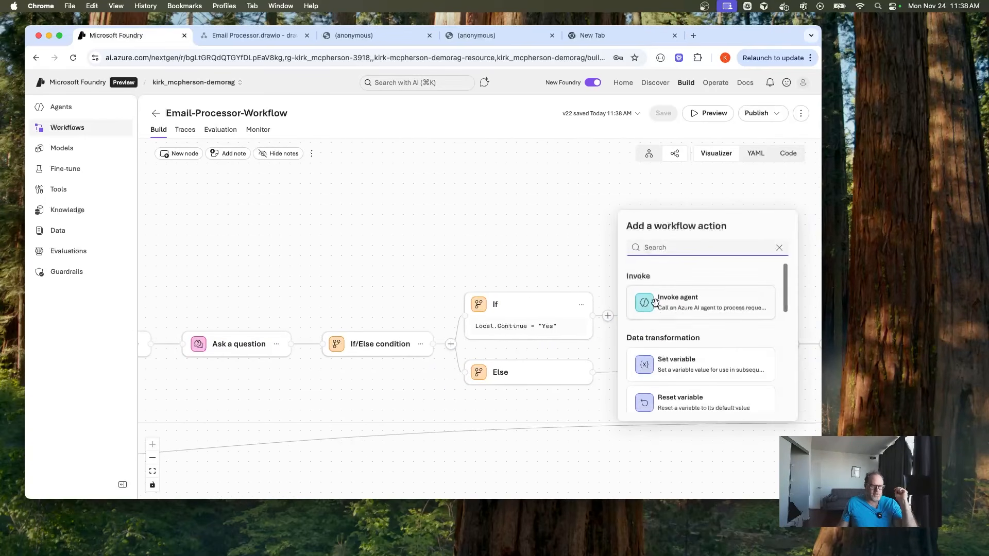
pyautogui.click(687, 364)
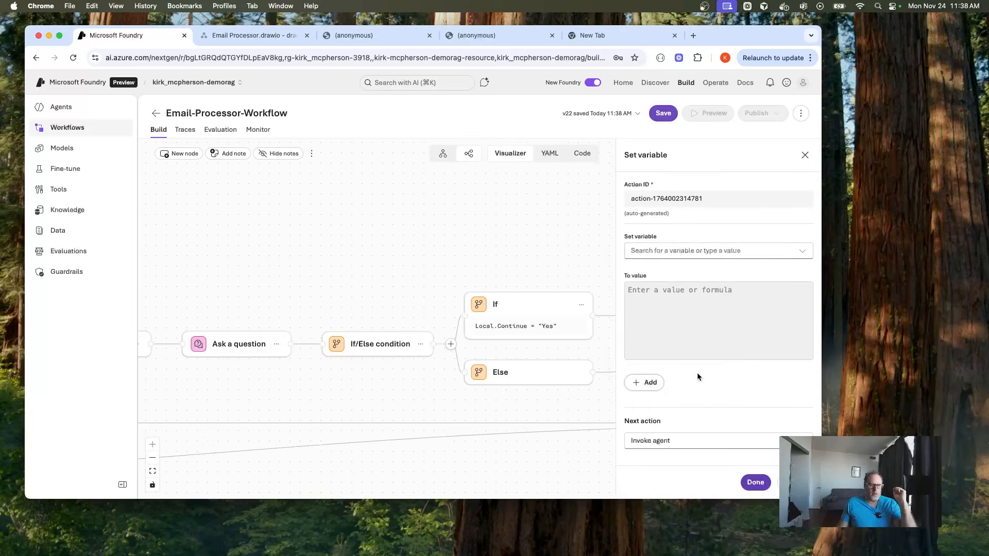
pyautogui.click(686, 250)
pyautogui.click(703, 311)
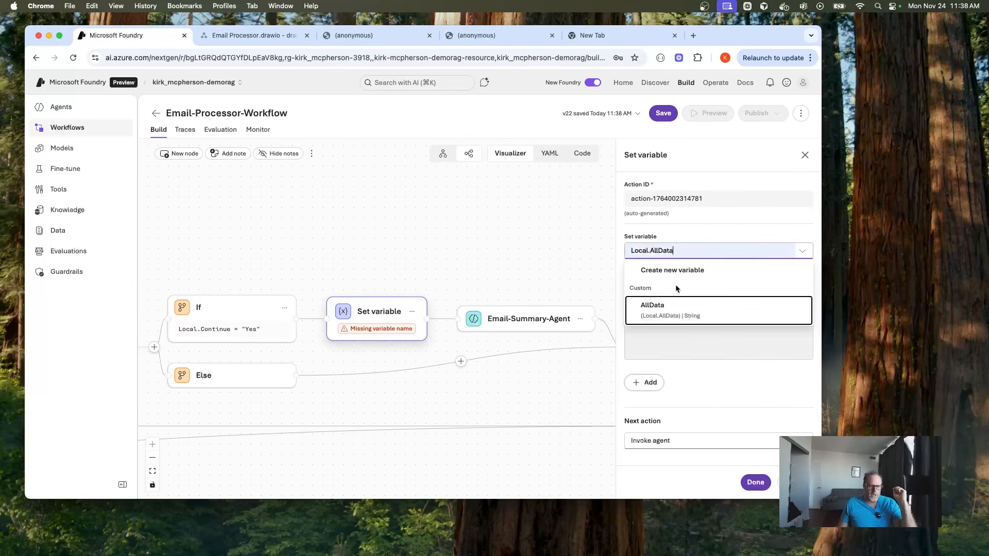
pyautogui.click(675, 309)
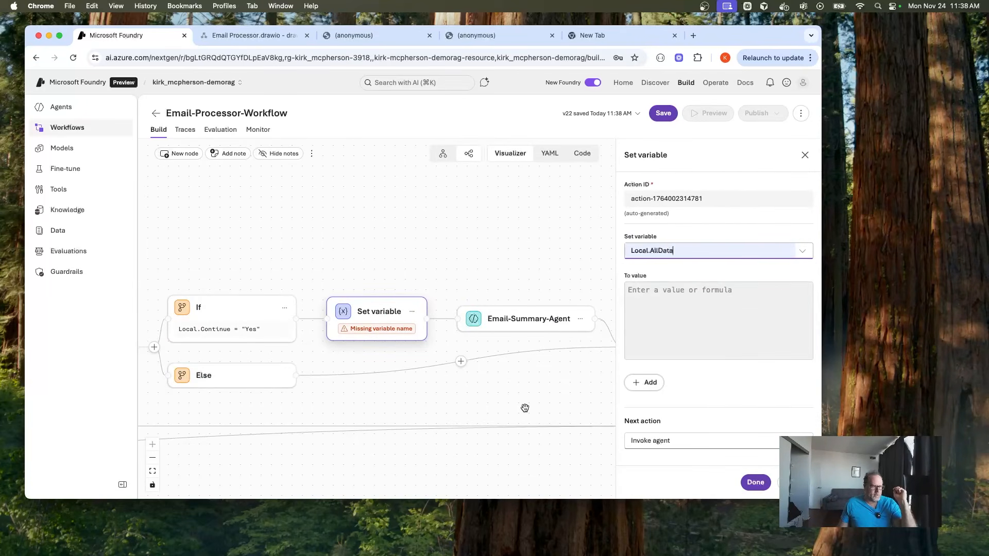
# Set the new node's value to $"{Local.IncomingEmail}{Local.OrderDetails}" and save the workflow
pyautogui.click(672, 333)
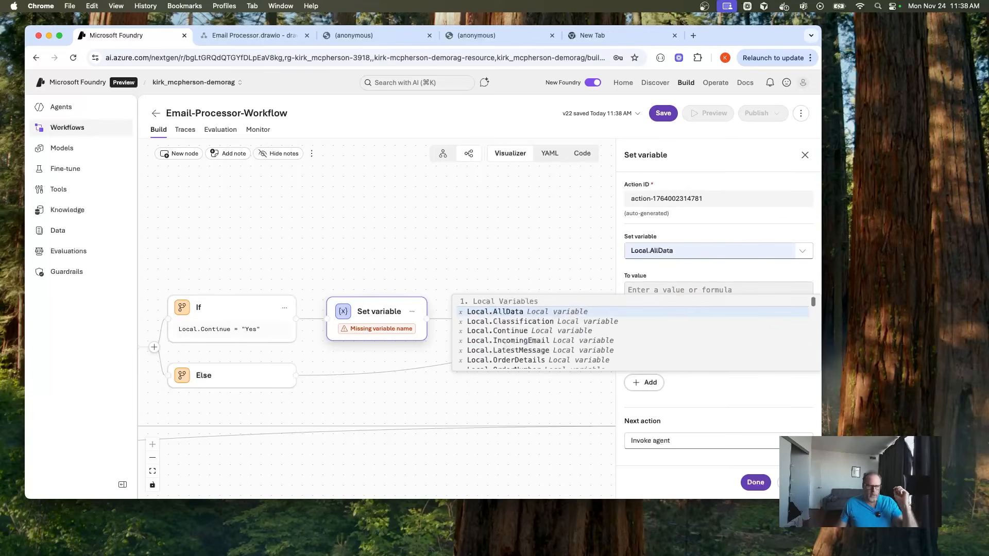
pyautogui.write('$"{Local.Incoming}{Local.ProductInfo}"')
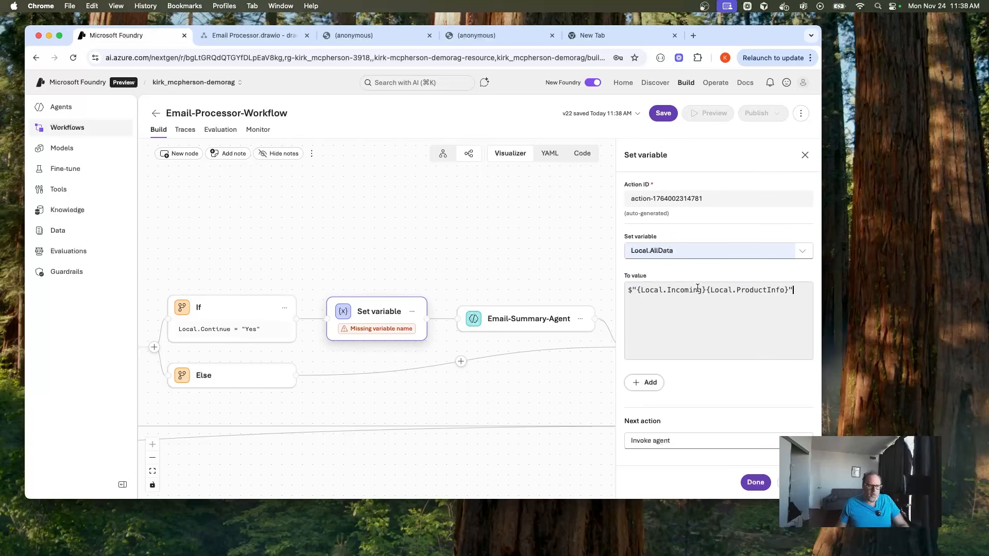
pyautogui.write('Email')
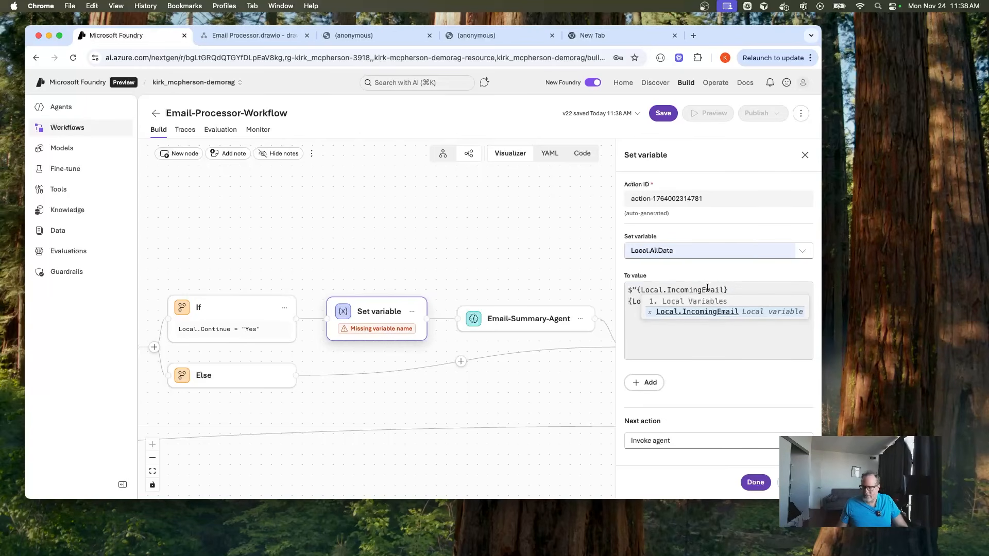
pyautogui.click(734, 287)
pyautogui.doubleClick(695, 300)
pyautogui.press('BackSpace')
pyautogui.write('Or')
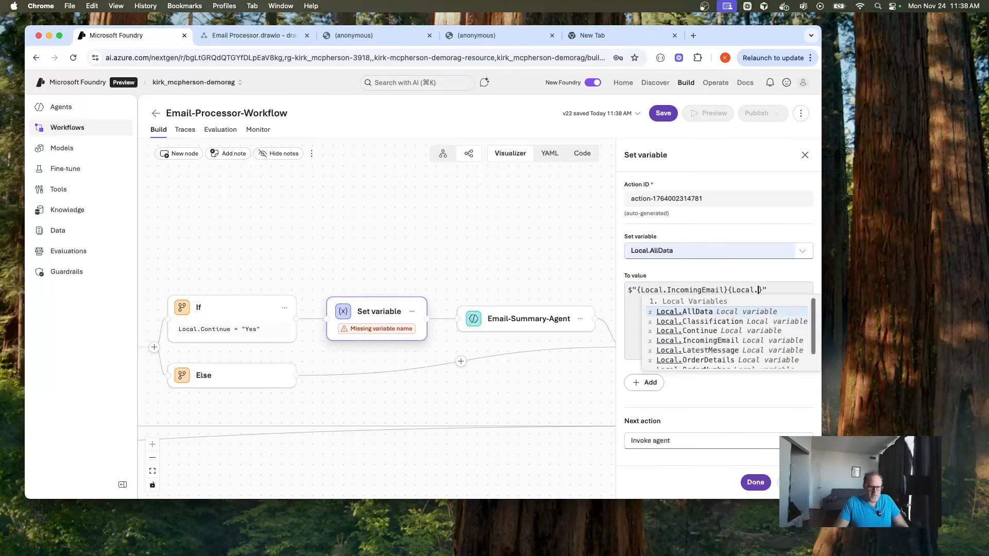
pyautogui.click(664, 315)
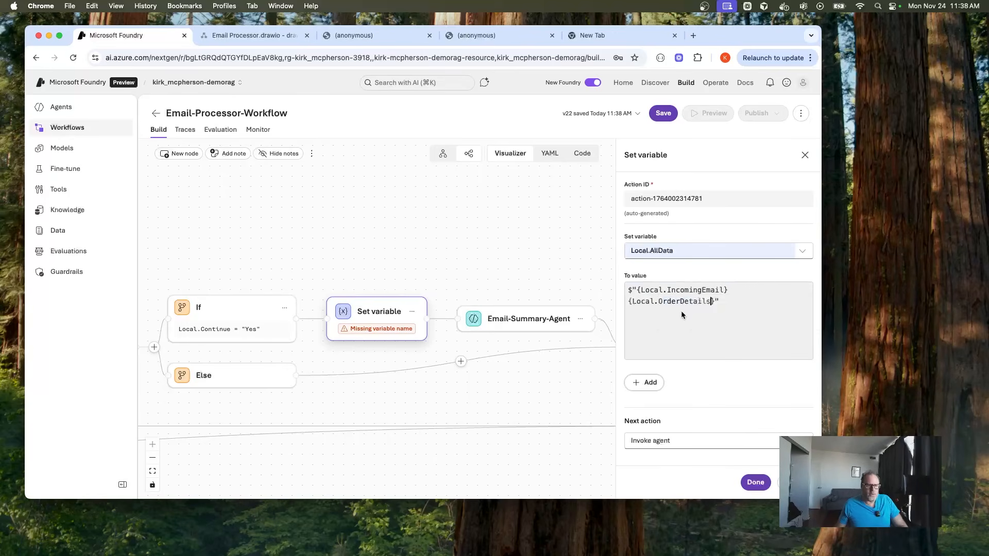
pyautogui.click(756, 482)
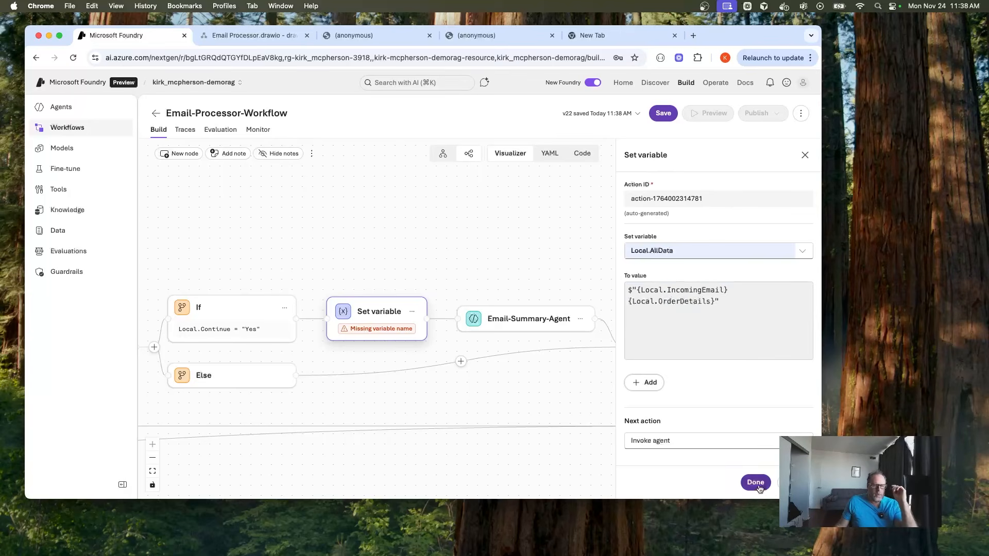
pyautogui.click(664, 115)
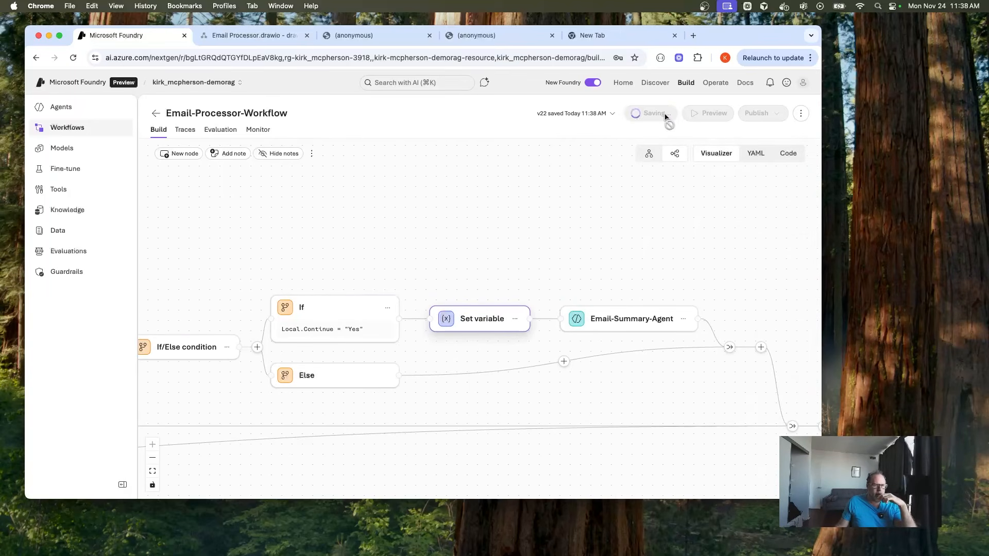
# Change the If path's Email-Summary-Agent input message to Local.AllData and save the workflow
pyautogui.click(632, 320)
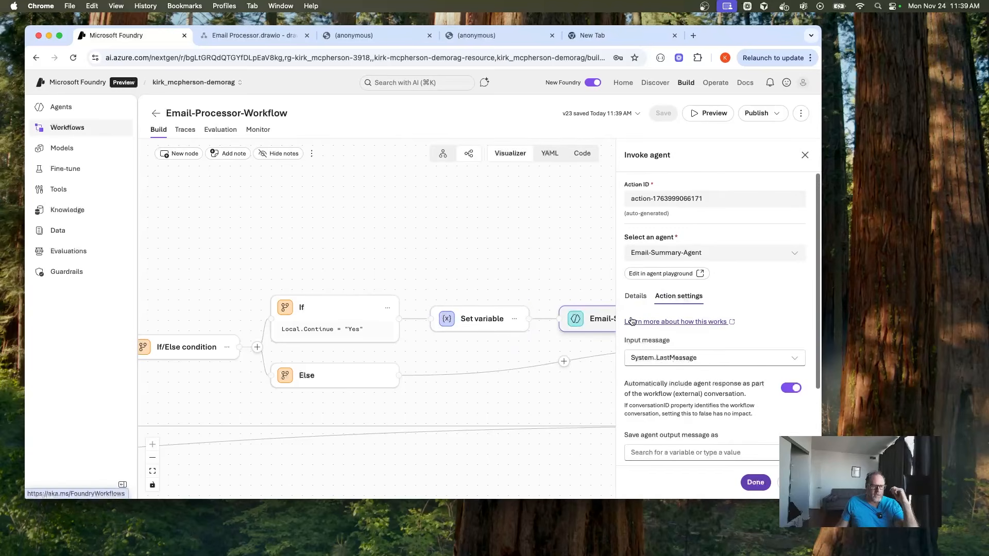
pyautogui.click(794, 358)
pyautogui.scroll(5, 717, 227)
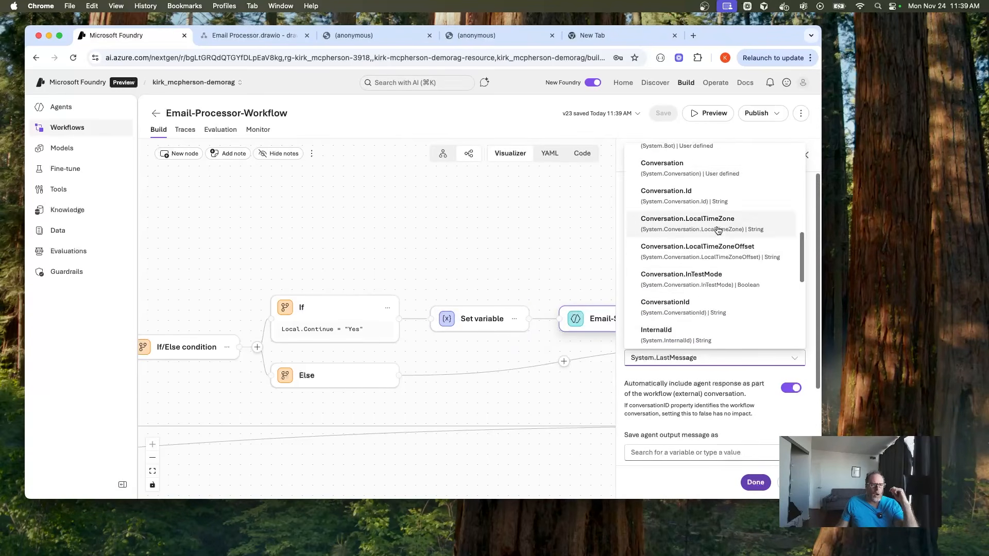
pyautogui.click(678, 212)
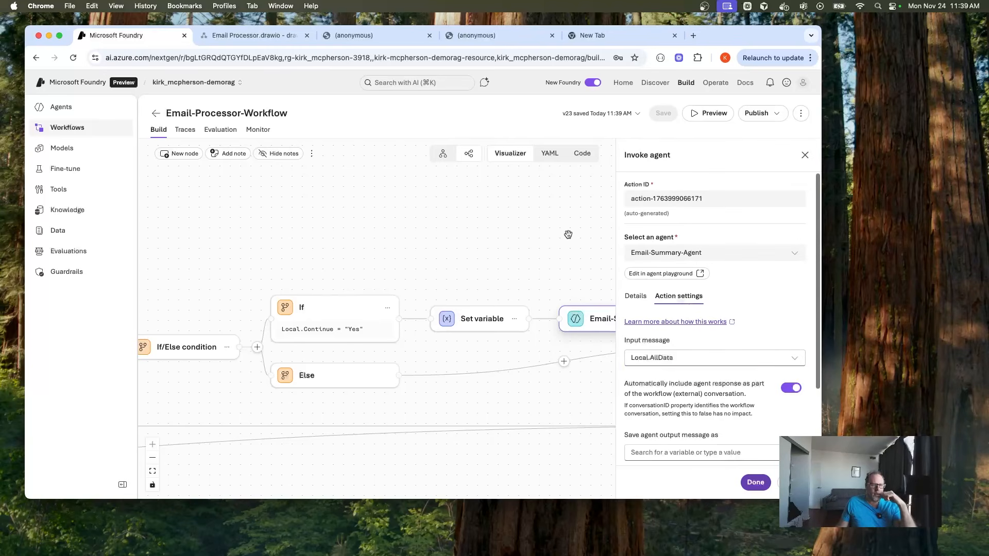
pyautogui.click(755, 483)
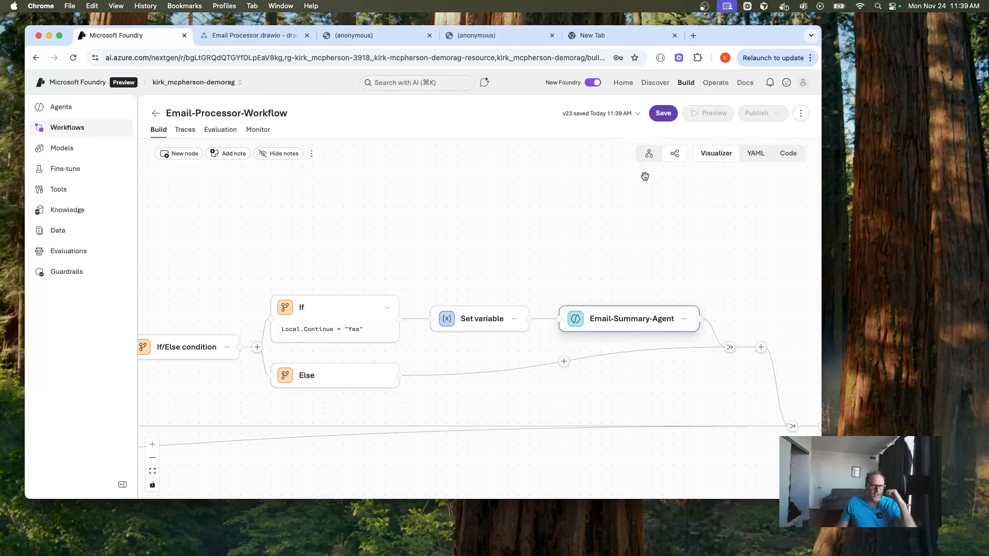
pyautogui.click(659, 118)
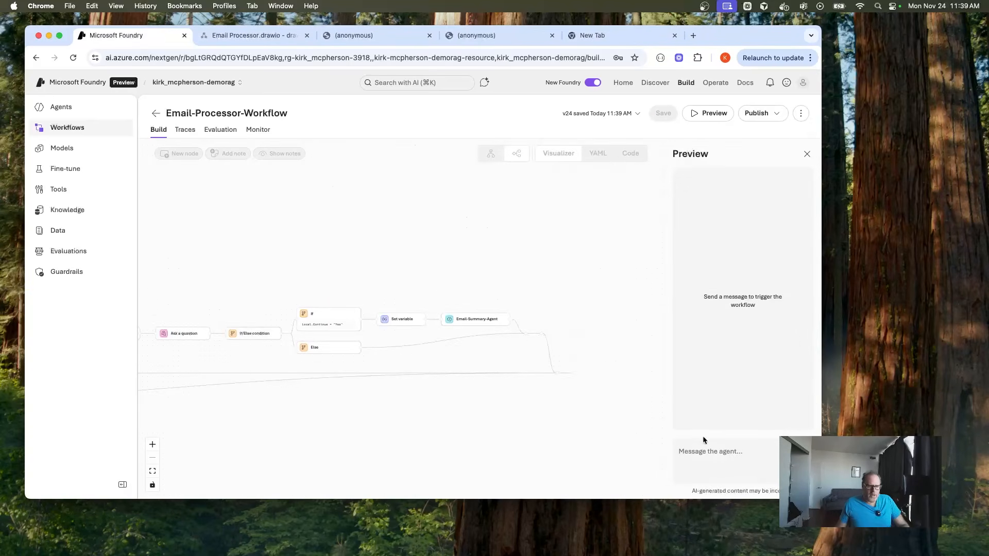
# Run the "Return Order" sample email through the updated workflow's preview and answer "Yes" to the continue question
pyautogui.click(708, 452)
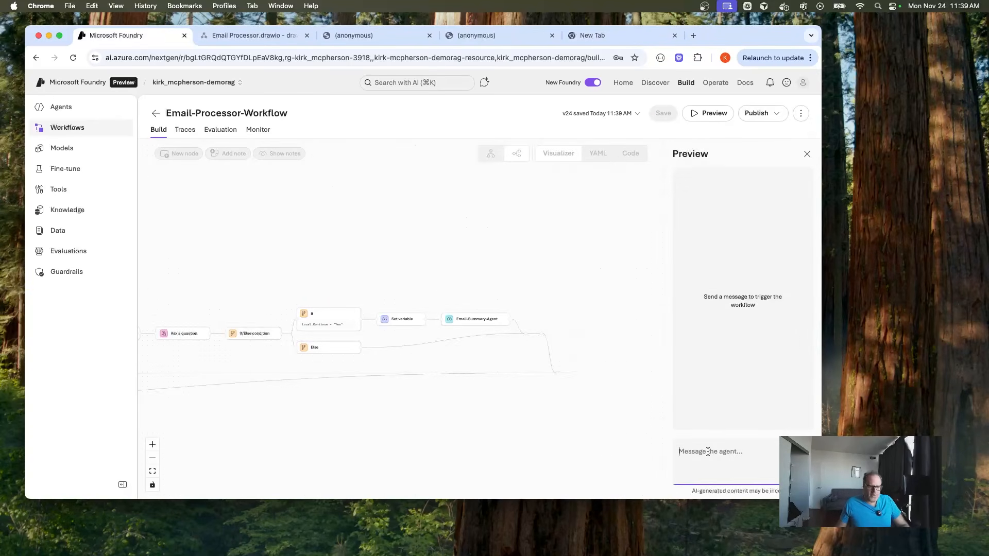
pyautogui.press('super+v')
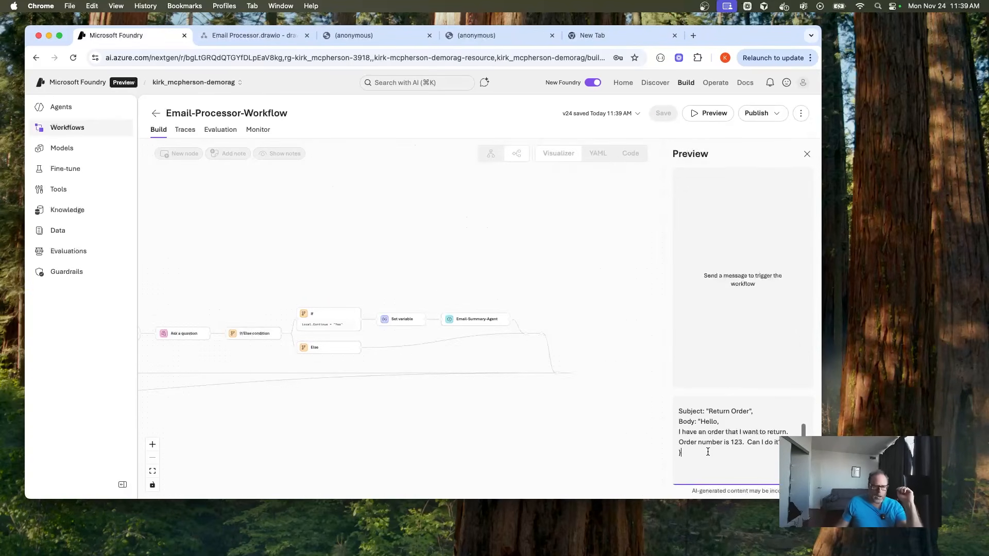
pyautogui.press('Return')
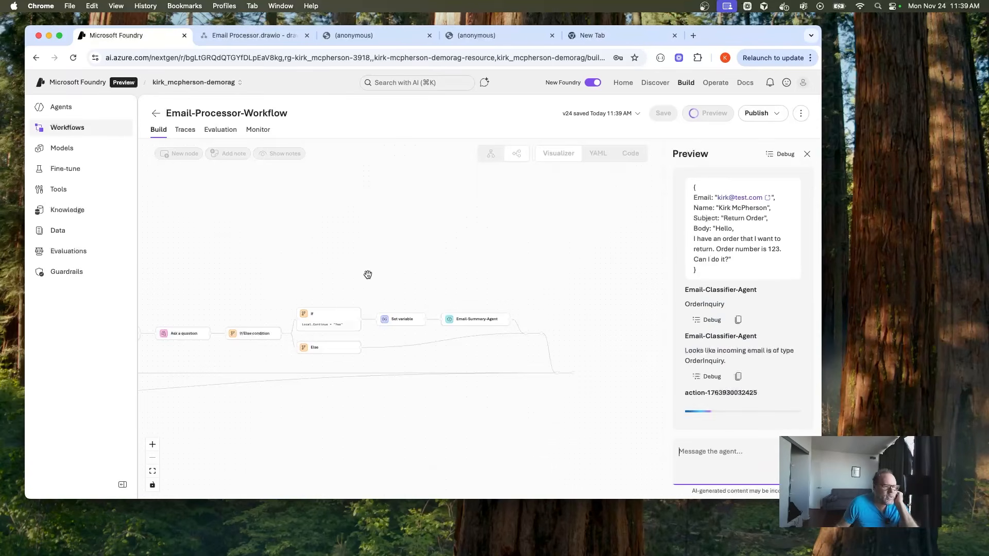
pyautogui.moveTo(299, 264); pyautogui.dragTo(399, 258)
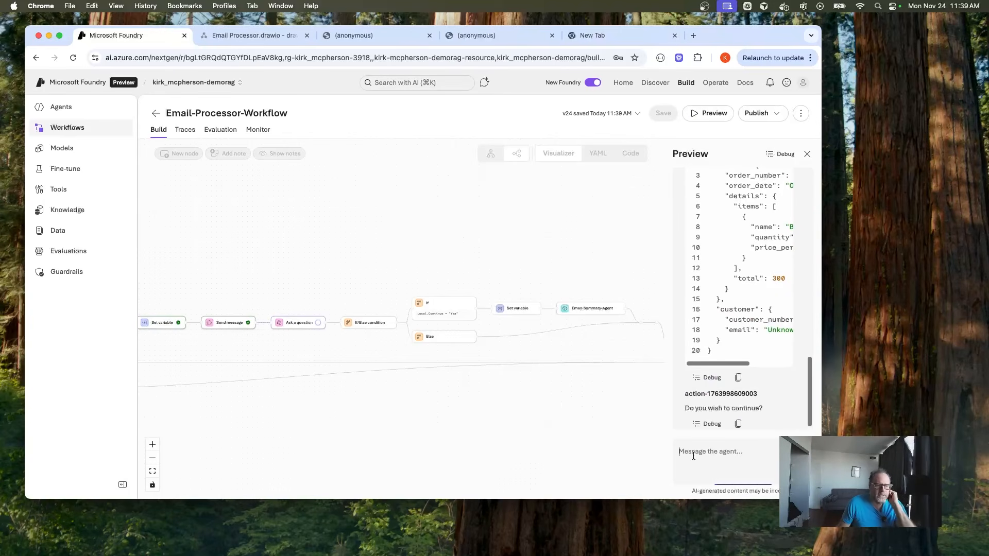
pyautogui.write('Yes')
pyautogui.press('Return')
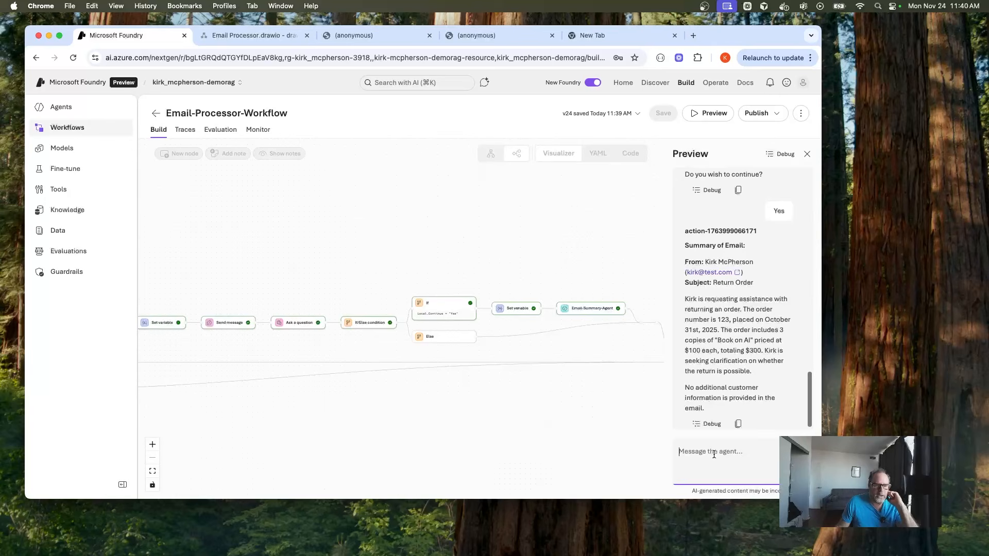
# Resend the "Return Order" email with a different order number, answer "Yes" to continue, and inspect the executed path
pyautogui.press('super+v')
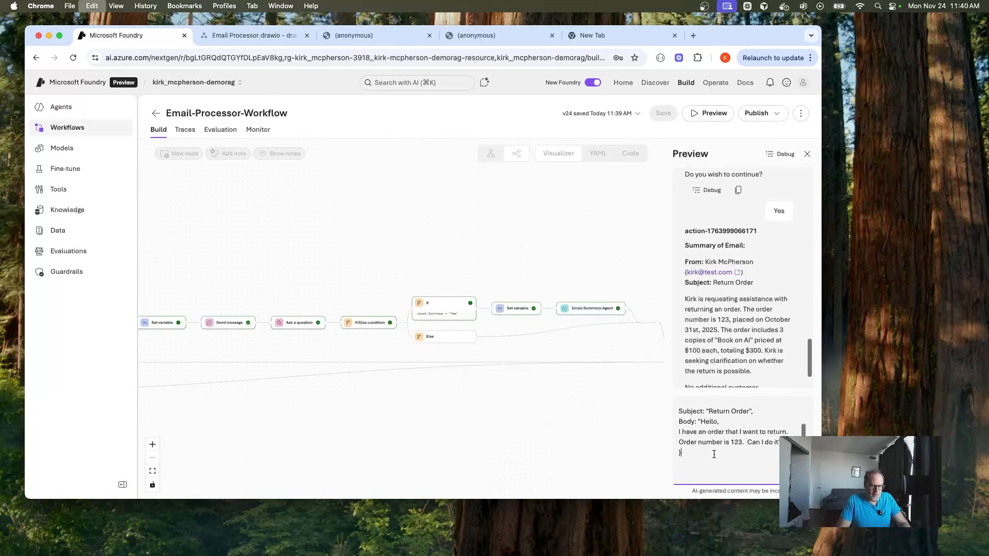
pyautogui.moveTo(731, 442); pyautogui.dragTo(743, 443)
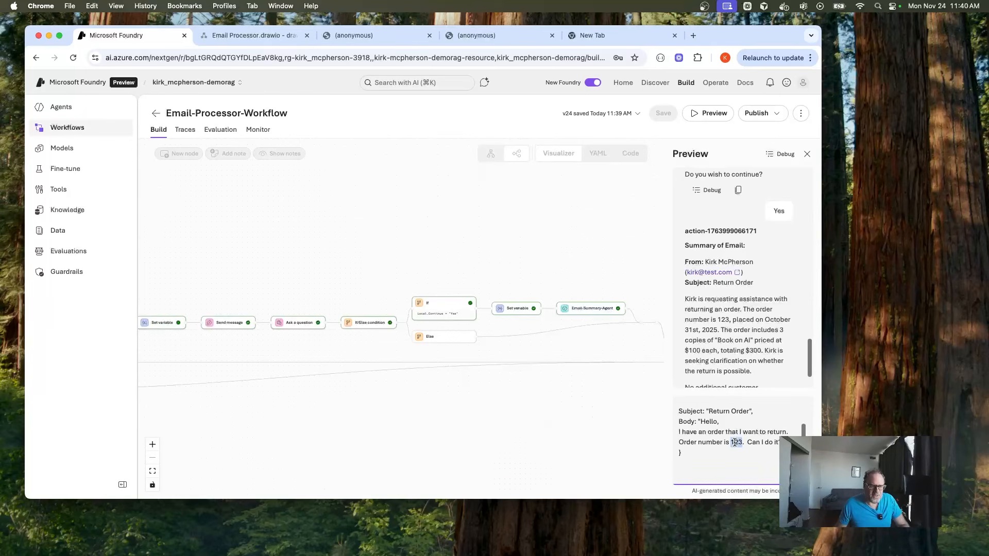
pyautogui.write('456')
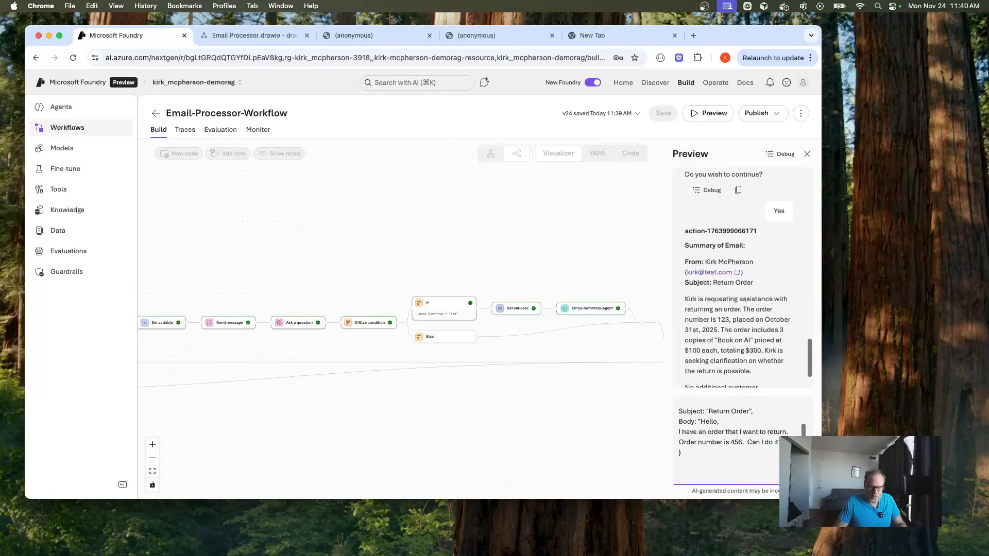
pyautogui.press('Return')
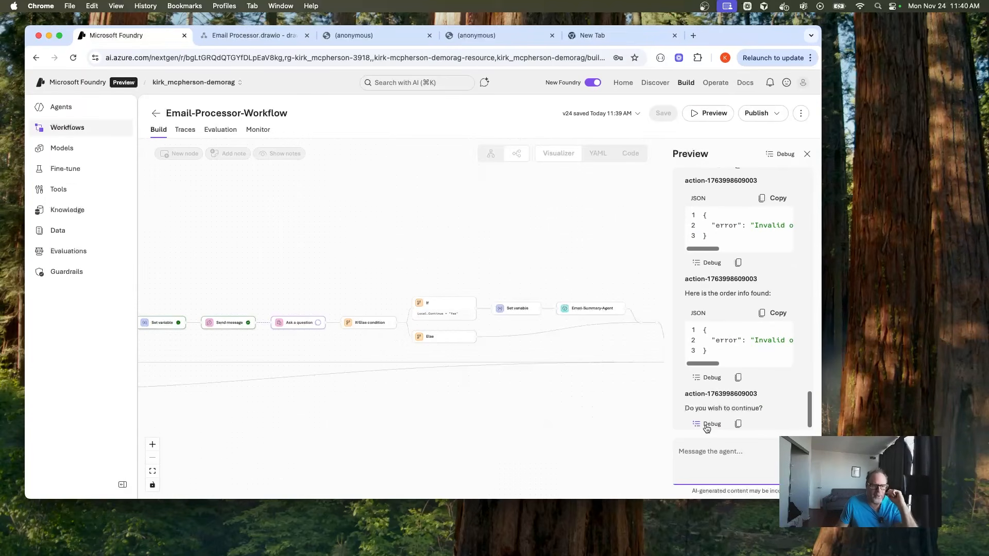
pyautogui.click(724, 450)
pyautogui.write('Yes')
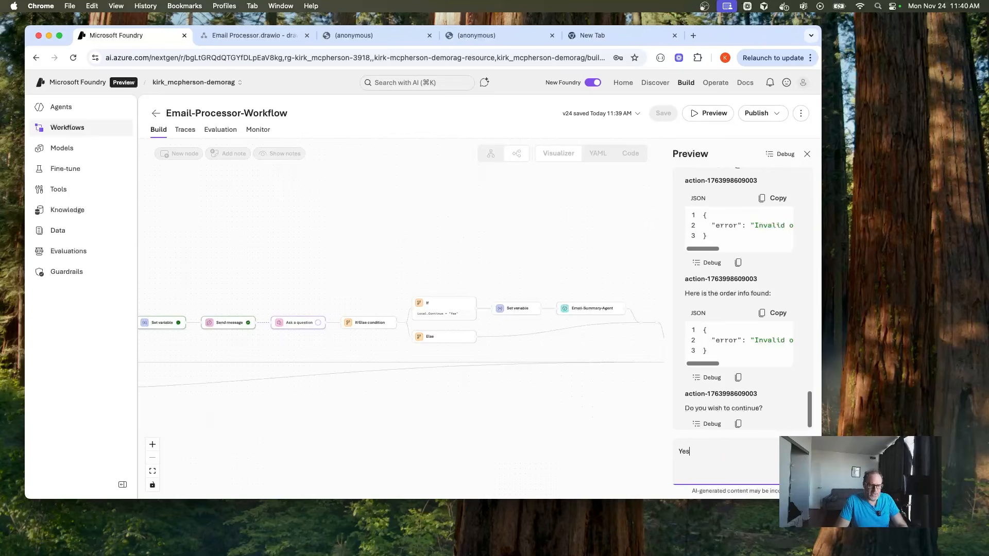
pyautogui.press('Return')
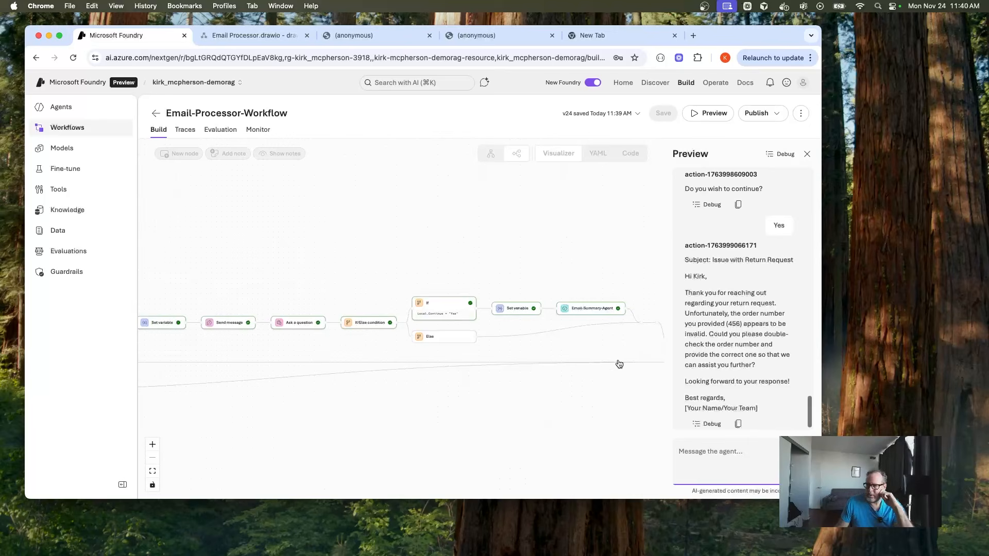
pyautogui.hscroll(2, 477, 389)
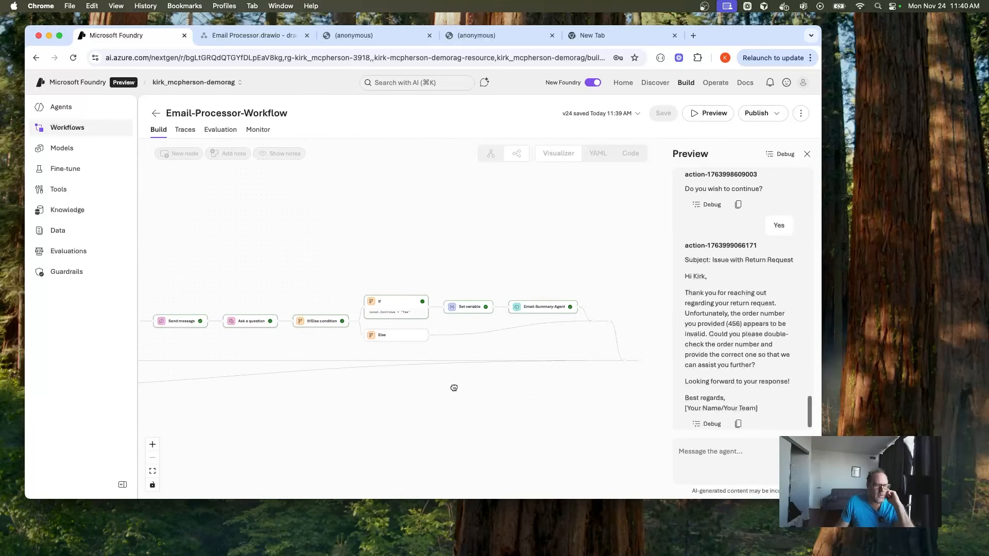
pyautogui.hscroll(5, 507, 384)
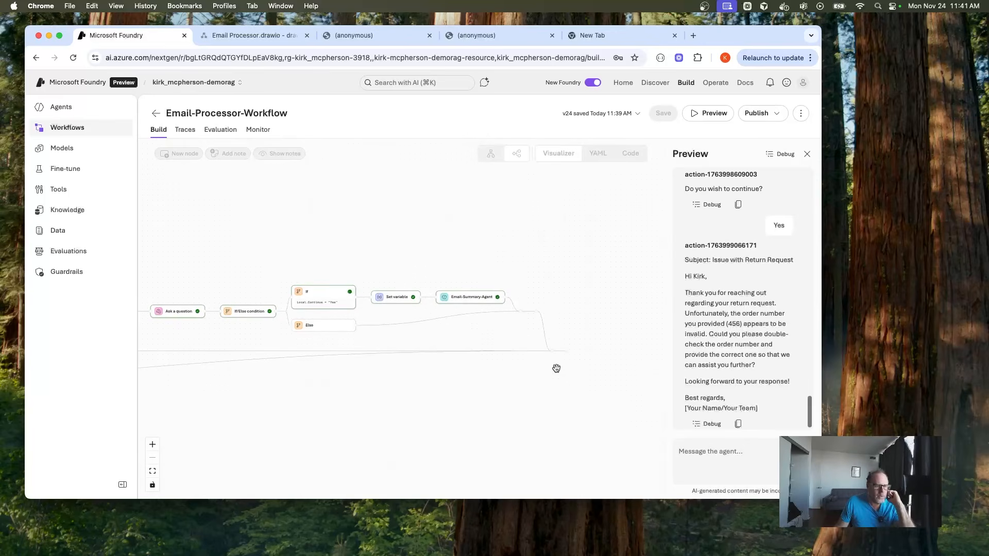
# Close the workflow preview, add an End node at the final point where all branches merge, and save the workflow
pyautogui.click(808, 154)
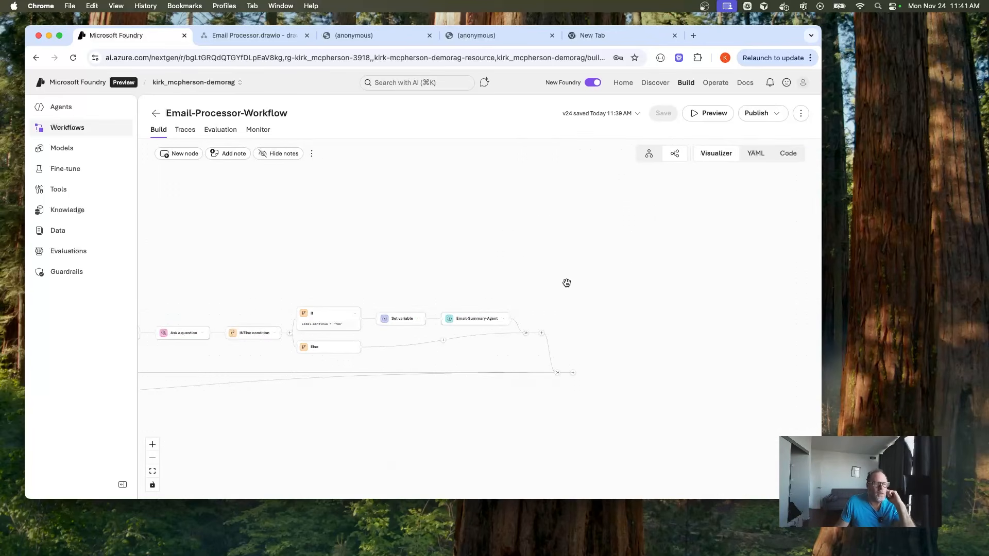
pyautogui.click(572, 372)
pyautogui.scroll(-5, 669, 383)
pyautogui.scroll(-5, 669, 383)
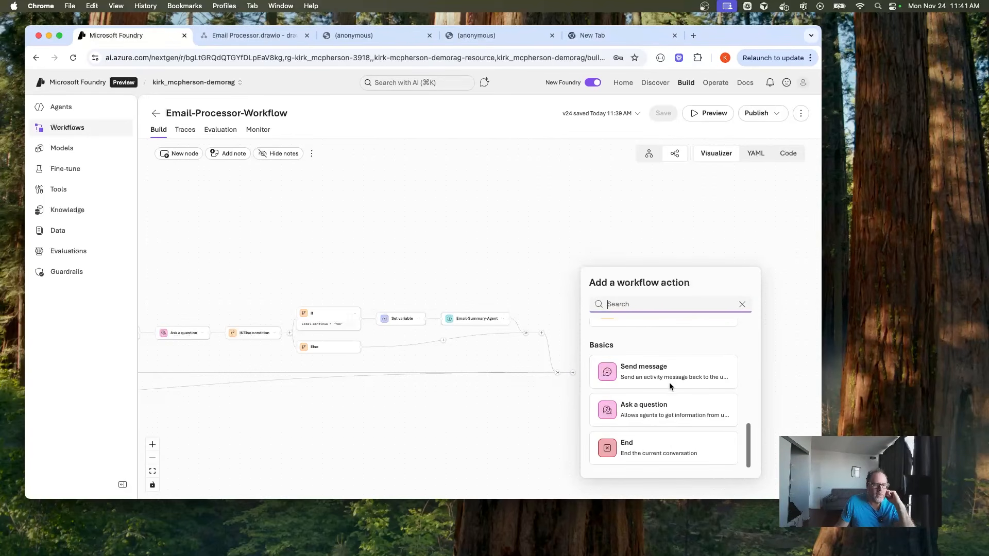
pyautogui.click(647, 441)
pyautogui.click(663, 114)
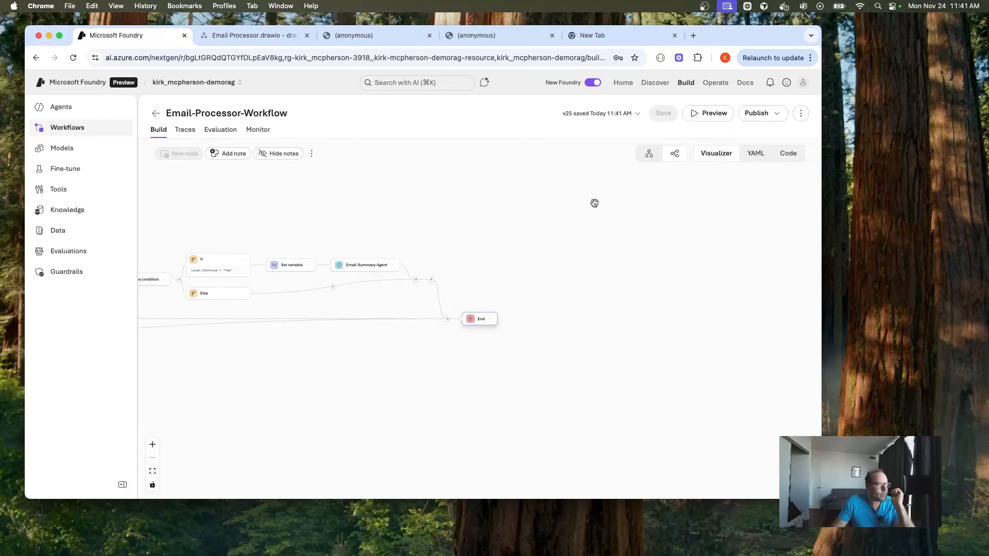
# Review the workflow's nodes and branches from the End node back to Start
pyautogui.moveTo(297, 212); pyautogui.dragTo(437, 205)
pyautogui.hscroll(-10, 438, 205)
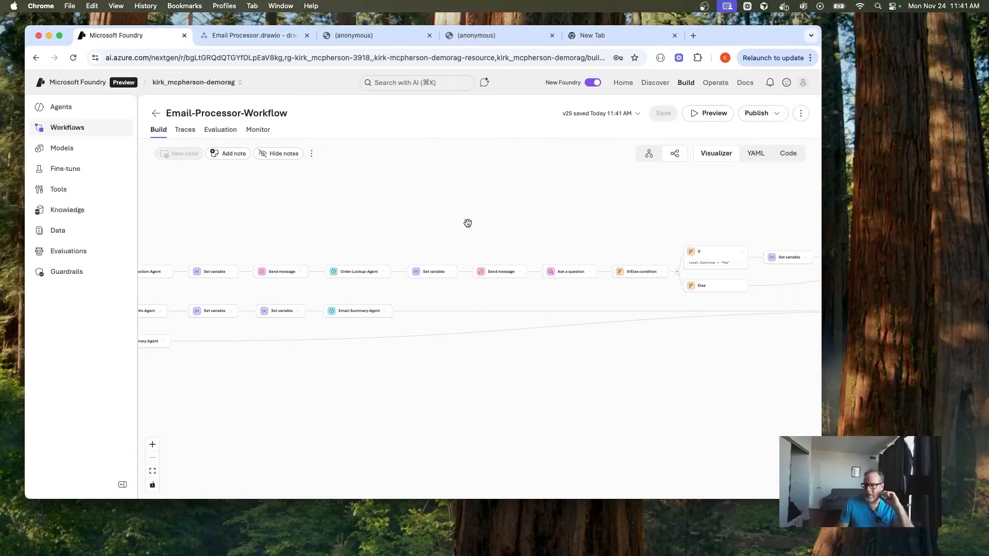
pyautogui.hscroll(-5, 404, 228)
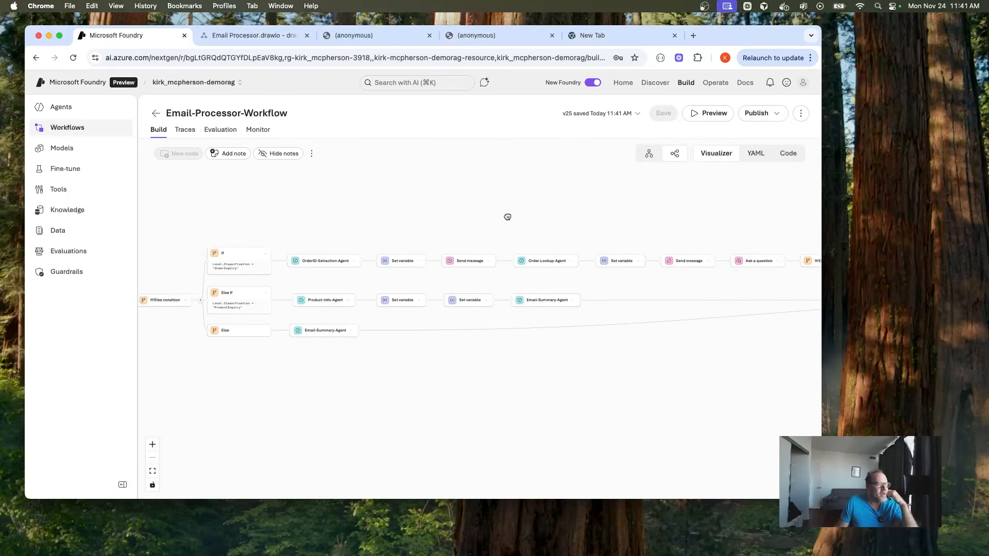
pyautogui.hscroll(-6, 369, 209)
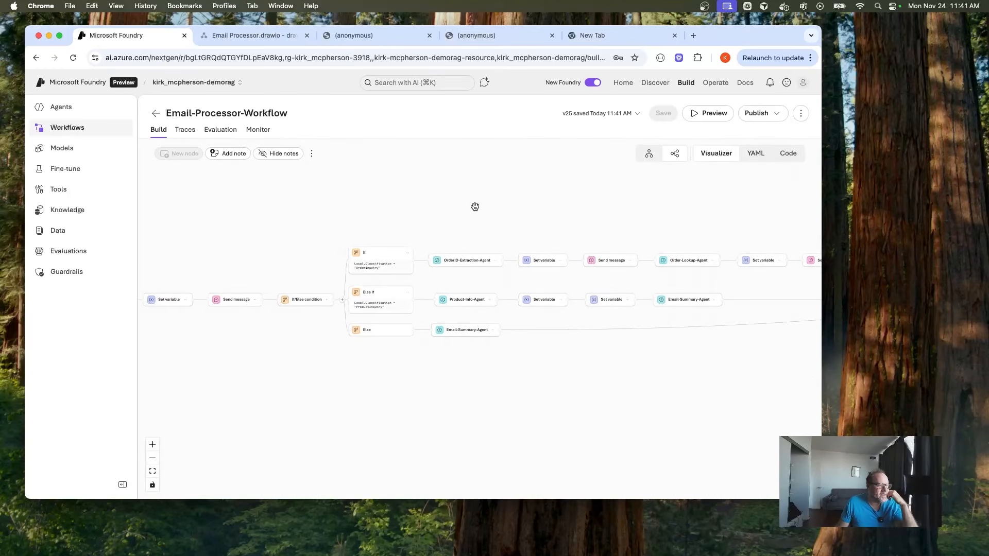
pyautogui.hscroll(-4, 468, 207)
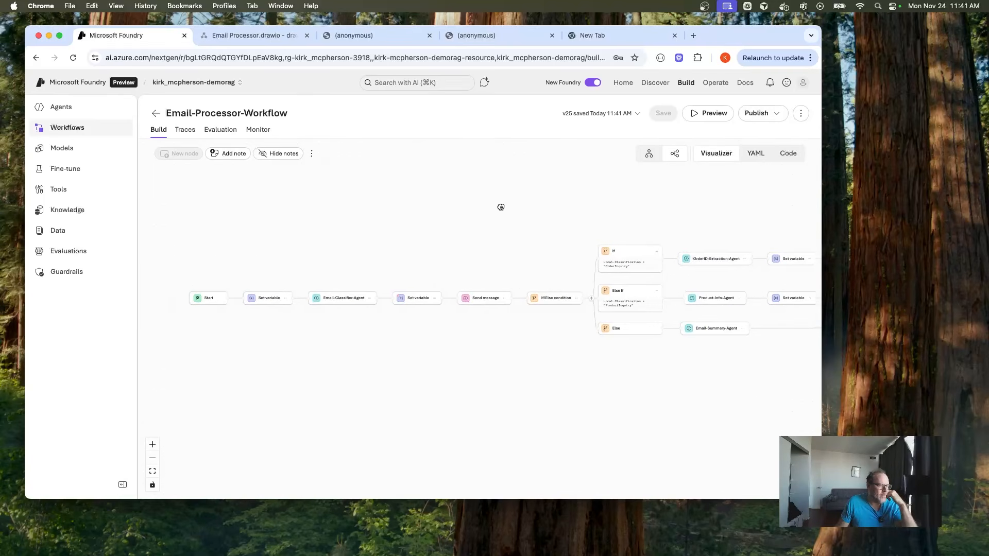